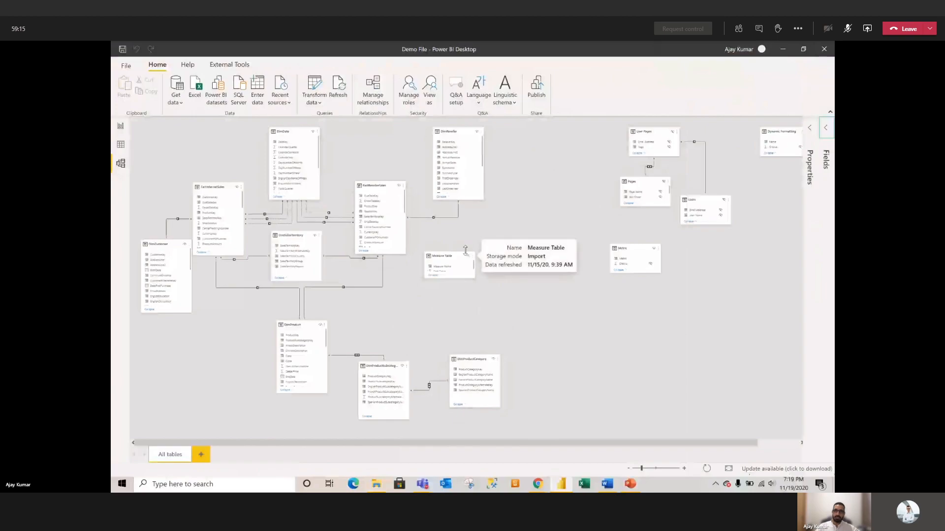
Step: Move the Measure Table card to the right side of the model diagram and zoom in
{"action": "left_click_drag", "start_coordinate": [442, 257], "coordinate": [707, 308]}
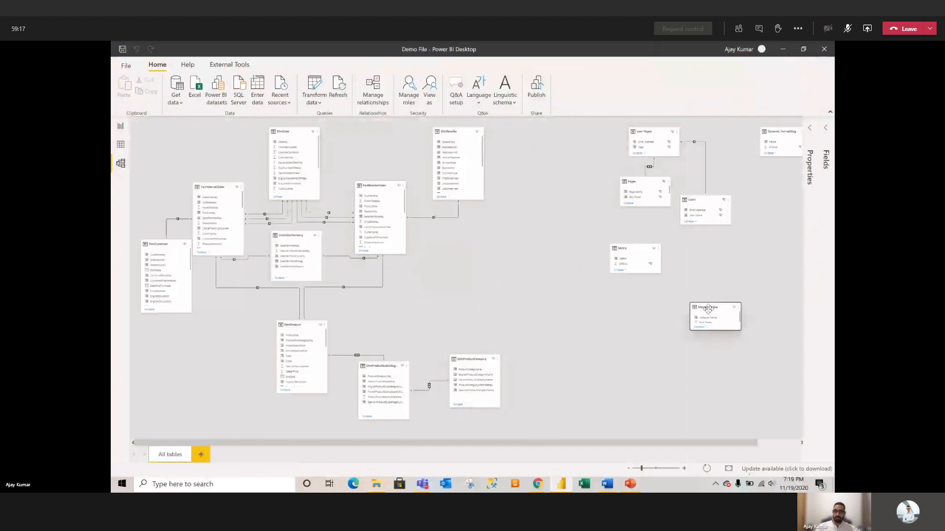
{"action": "left_click", "coordinate": [650, 469]}
{"action": "left_click", "coordinate": [653, 469]}
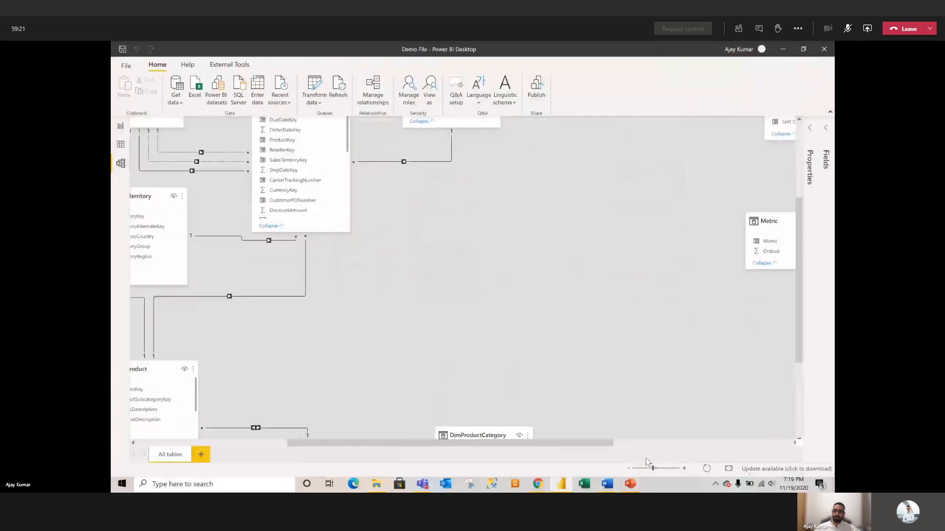
{"action": "left_click_drag", "start_coordinate": [567, 443], "coordinate": [340, 444]}
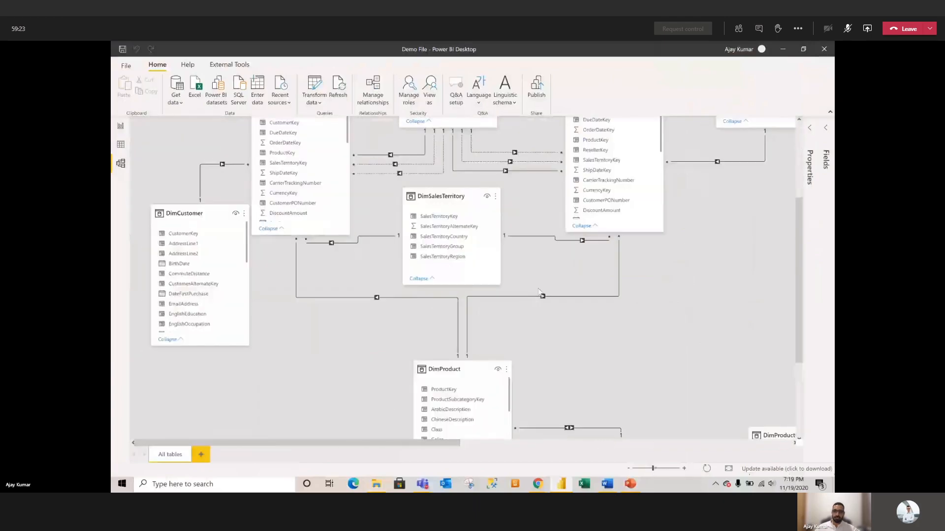
{"action": "scroll", "coordinate": [539, 291], "scroll_direction": "up", "scroll_amount": 3}
{"action": "scroll", "coordinate": [539, 289], "scroll_direction": "down", "scroll_amount": 2}
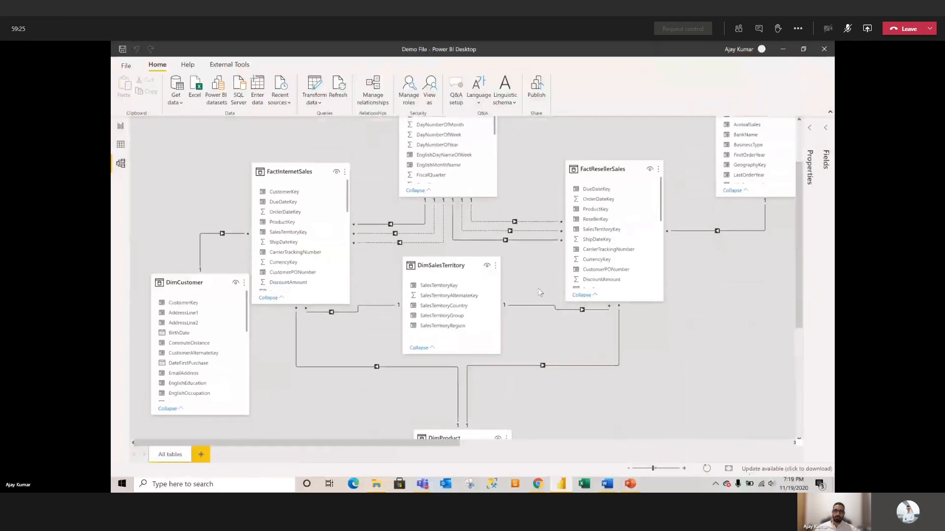
{"action": "scroll", "coordinate": [538, 288], "scroll_direction": "up", "scroll_amount": 2}
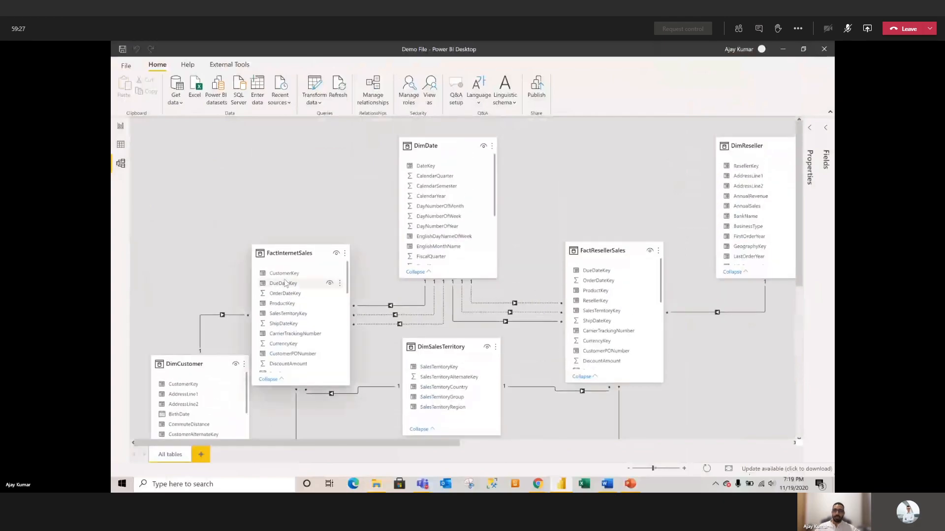
Step: Nudge the DimCustomer table slightly upward in the diagram
{"action": "mouse_move", "coordinate": [294, 257]}
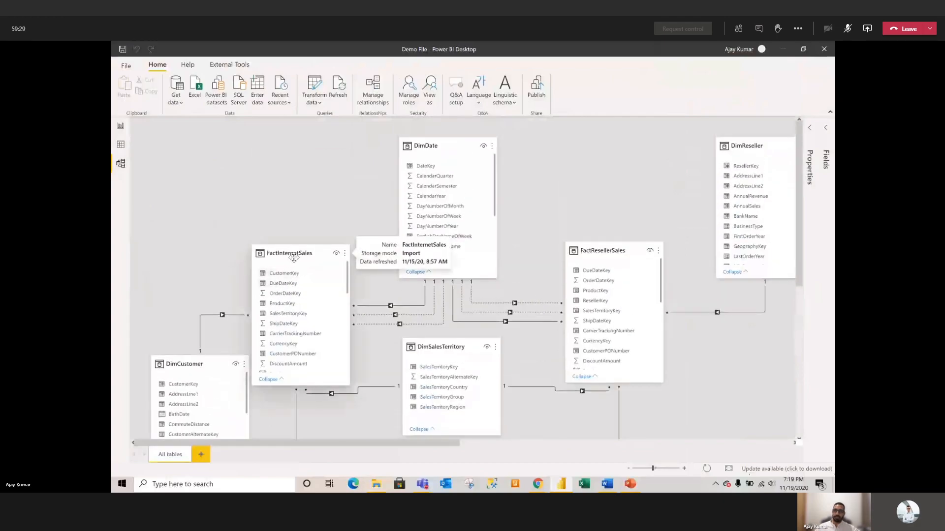
{"action": "mouse_move", "coordinate": [625, 256]}
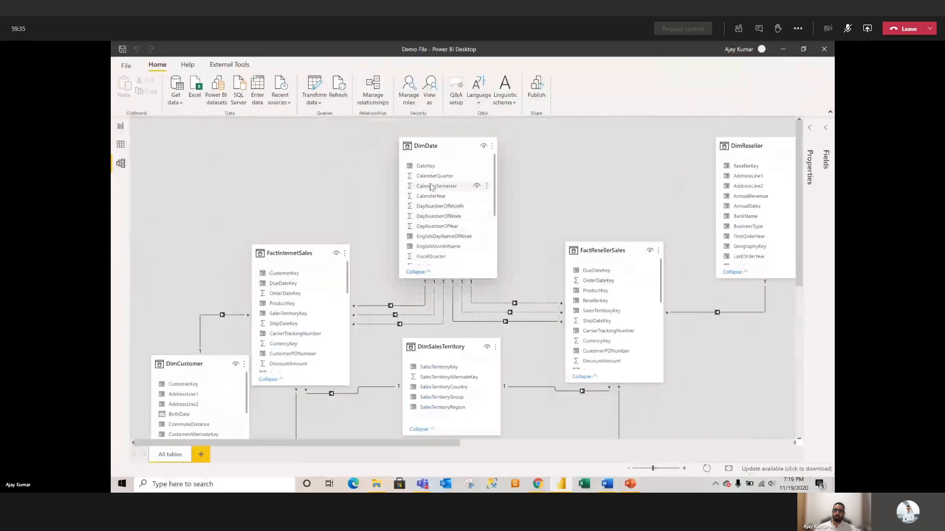
{"action": "scroll", "coordinate": [445, 315], "scroll_direction": "down", "scroll_amount": 3}
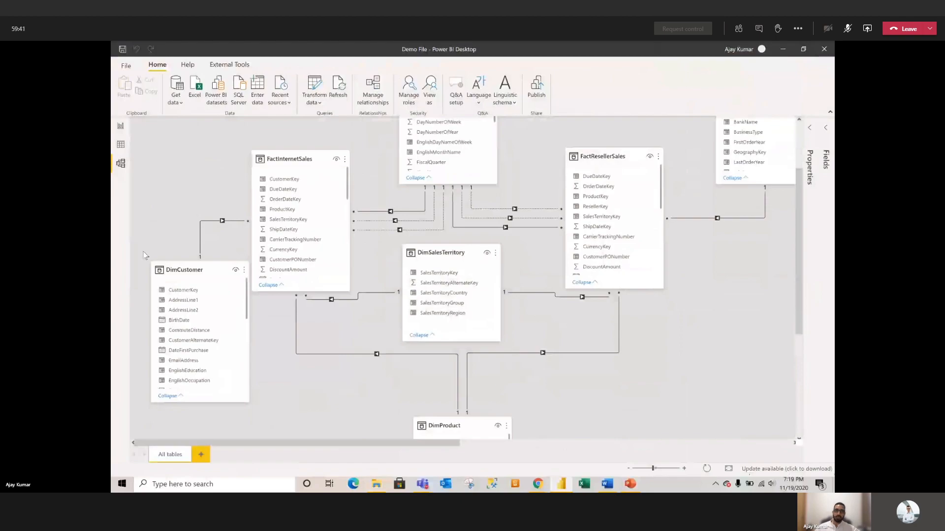
{"action": "mouse_move", "coordinate": [193, 269]}
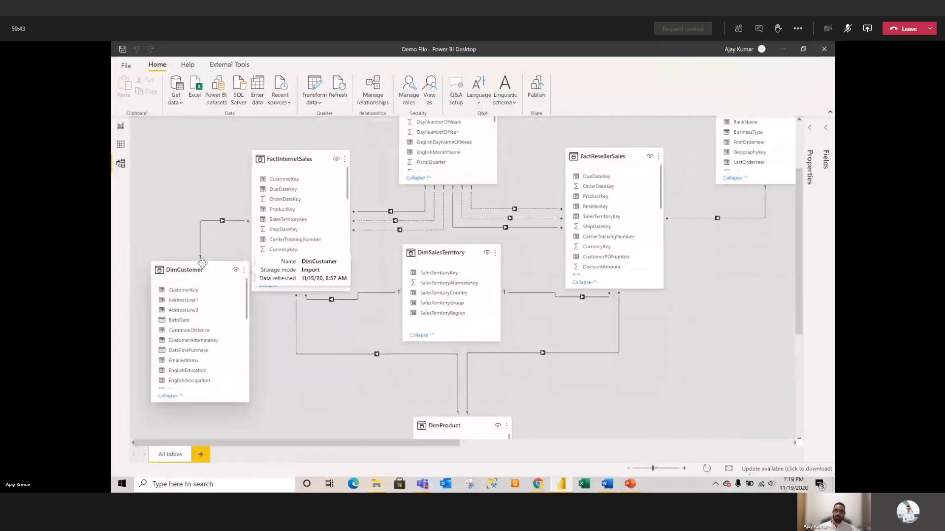
{"action": "left_click_drag", "start_coordinate": [188, 272], "coordinate": [188, 250]}
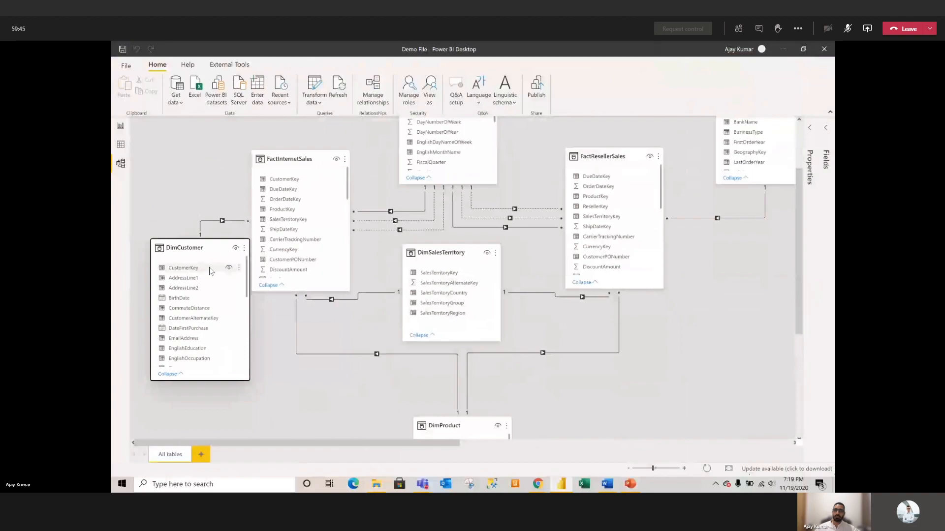
{"action": "scroll", "coordinate": [512, 354], "scroll_direction": "down", "scroll_amount": 5}
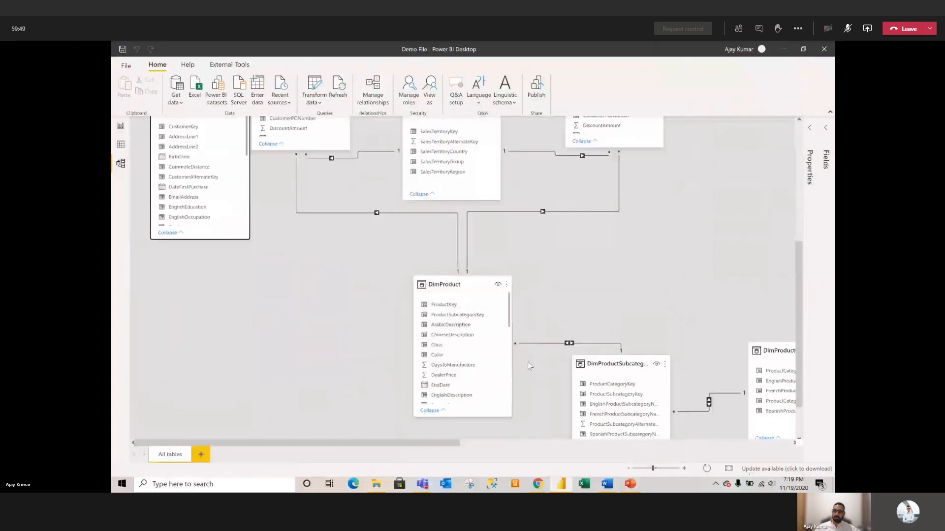
{"action": "left_click", "coordinate": [806, 32]}
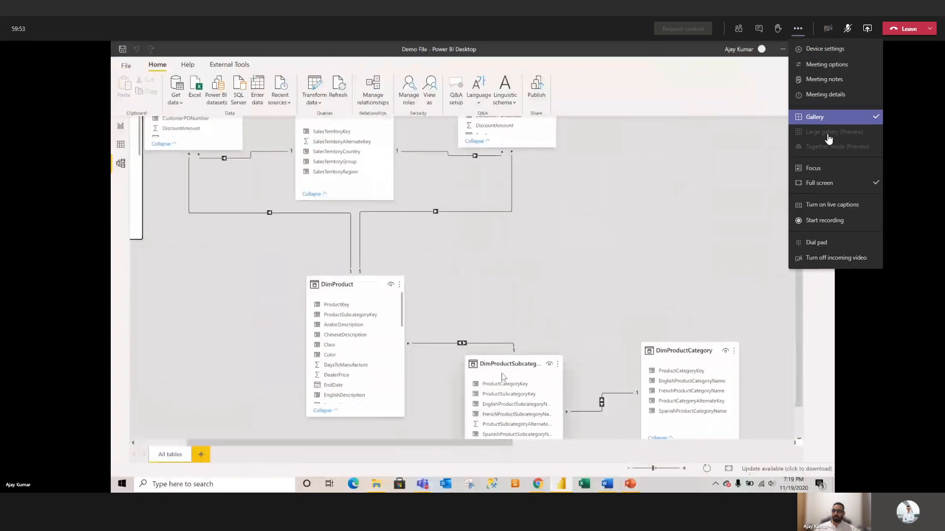
Step: Add a new blank report page, Page 1, making five pages in total
{"action": "left_click", "coordinate": [839, 170]}
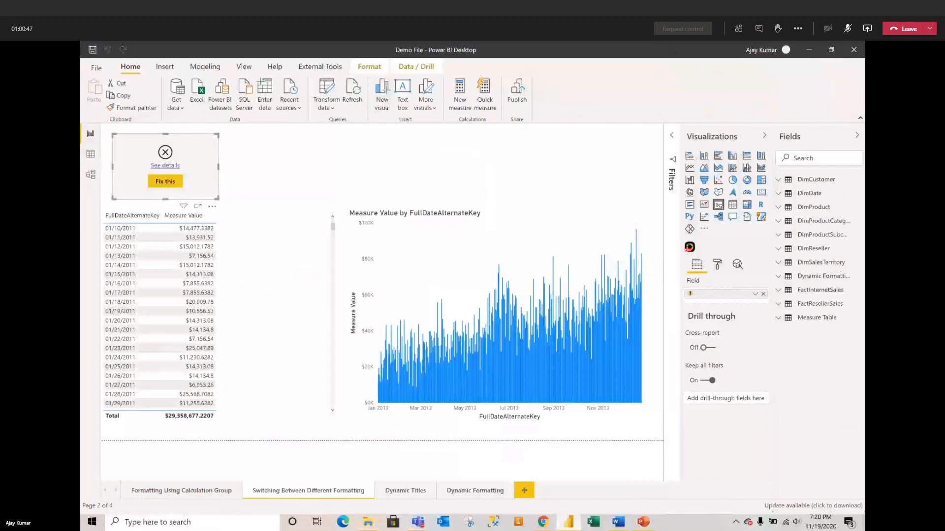
{"action": "left_click", "coordinate": [524, 492]}
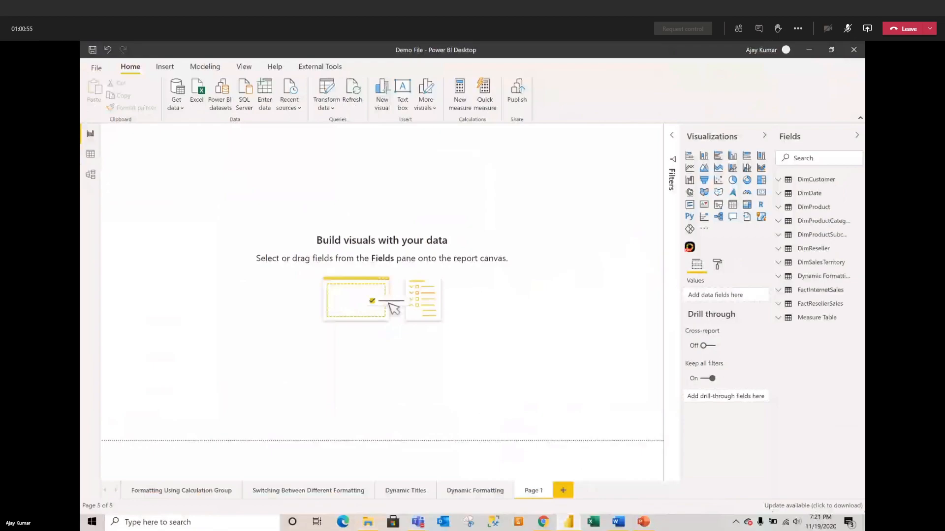
Step: Filter the Fields list by searching for 'sa'
{"action": "left_click", "coordinate": [619, 522]}
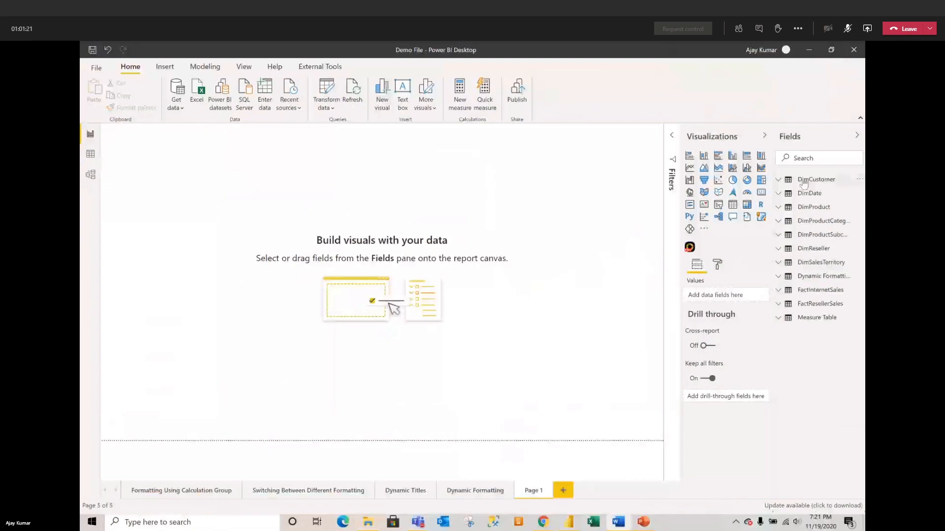
{"action": "left_click", "coordinate": [815, 156]}
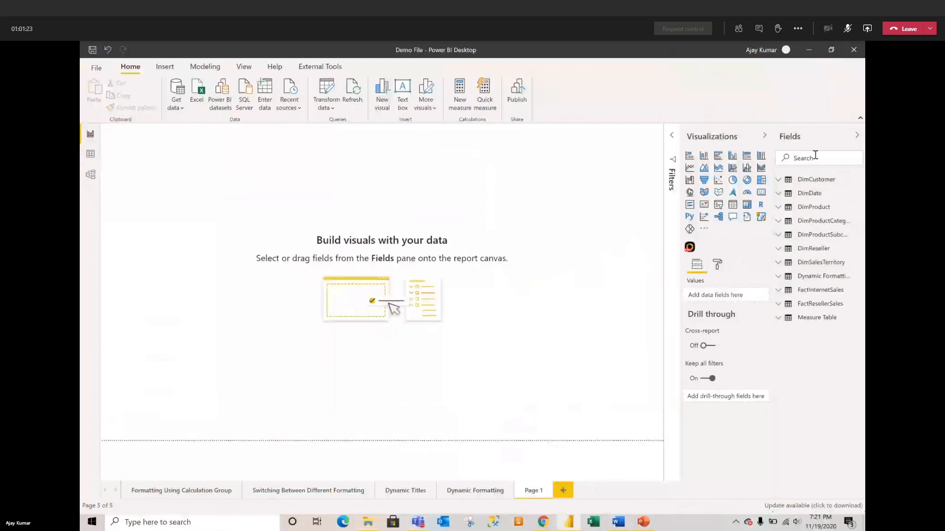
{"action": "type", "text": "sales"}
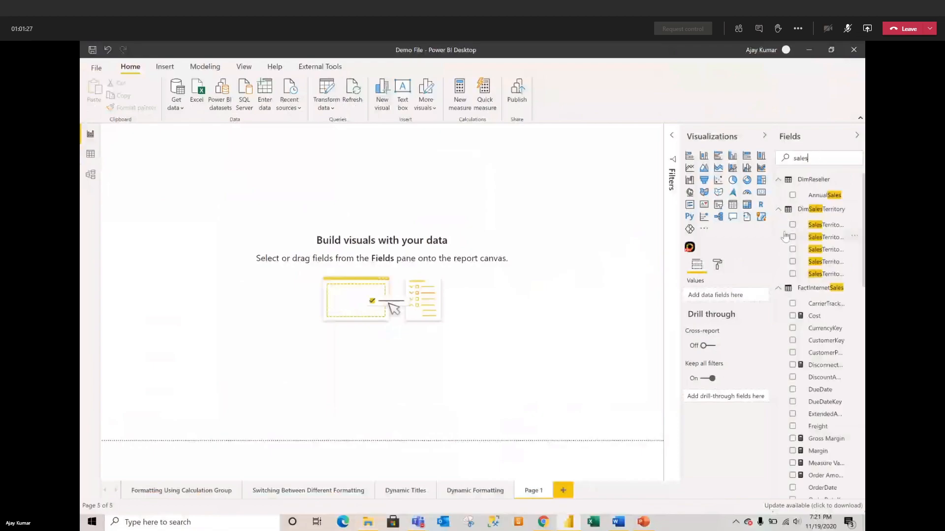
Step: Review the DAX formulas of the Cost, Margin and Sales measures
{"action": "left_click", "coordinate": [813, 318]}
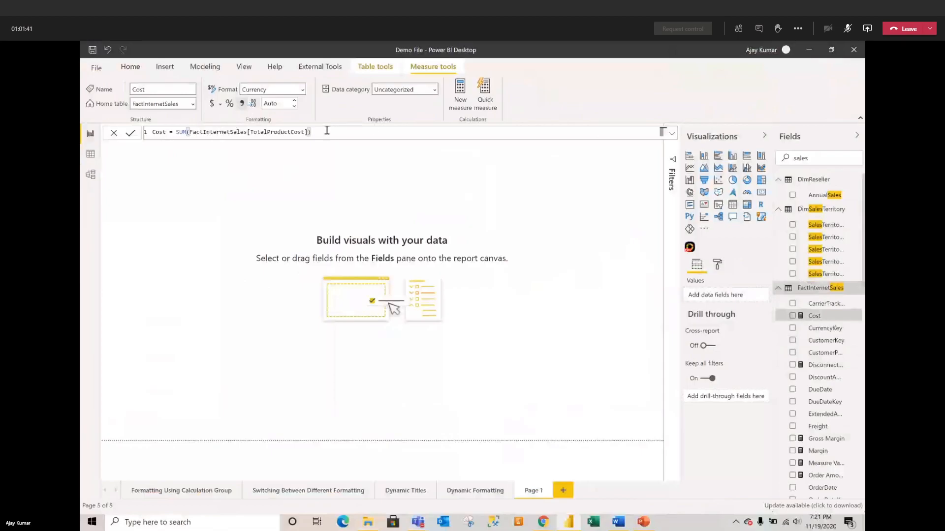
{"action": "left_click", "coordinate": [831, 451]}
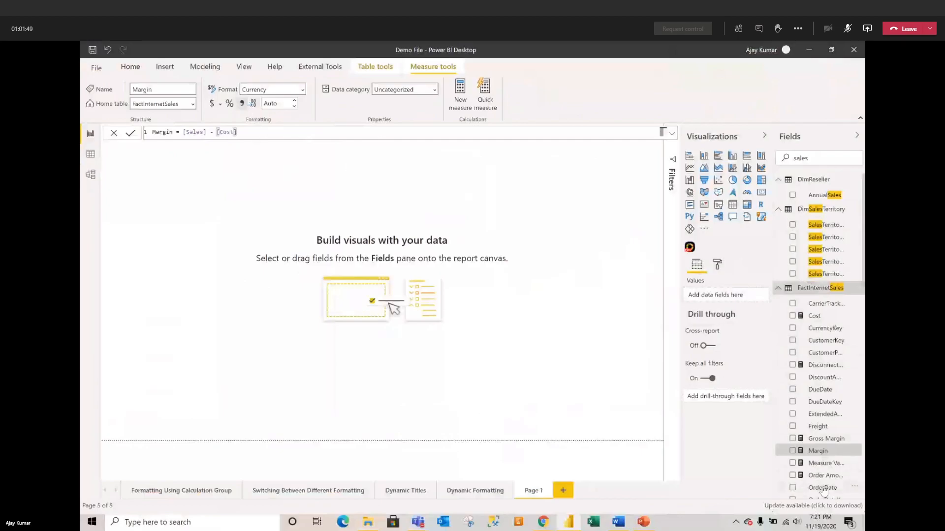
{"action": "scroll", "coordinate": [831, 479], "scroll_direction": "down", "scroll_amount": 3}
{"action": "scroll", "coordinate": [815, 449], "scroll_direction": "down", "scroll_amount": 3}
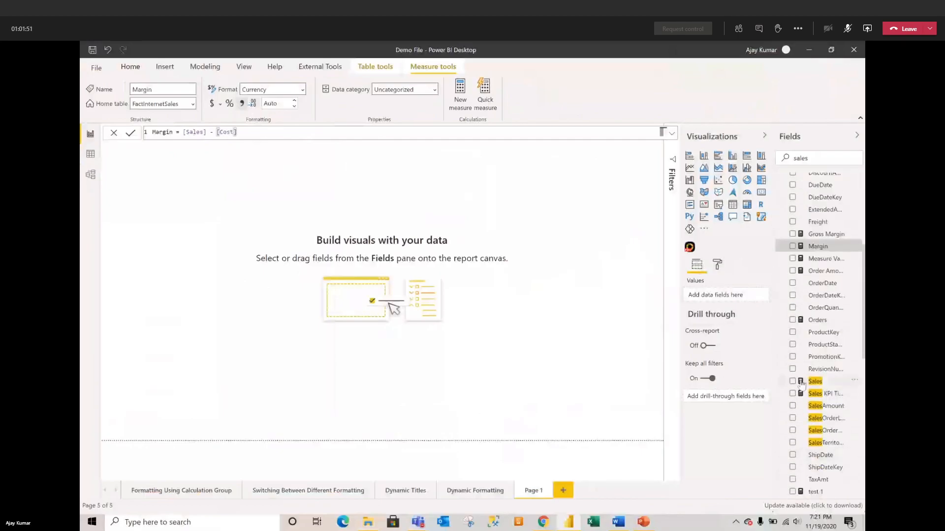
{"action": "left_click", "coordinate": [801, 384]}
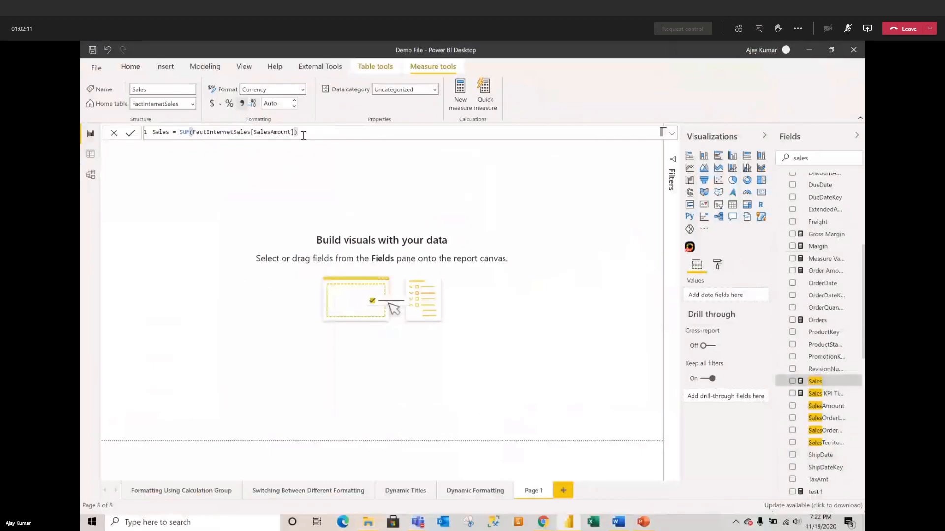
{"action": "scroll", "coordinate": [798, 319], "scroll_direction": "up", "scroll_amount": 5}
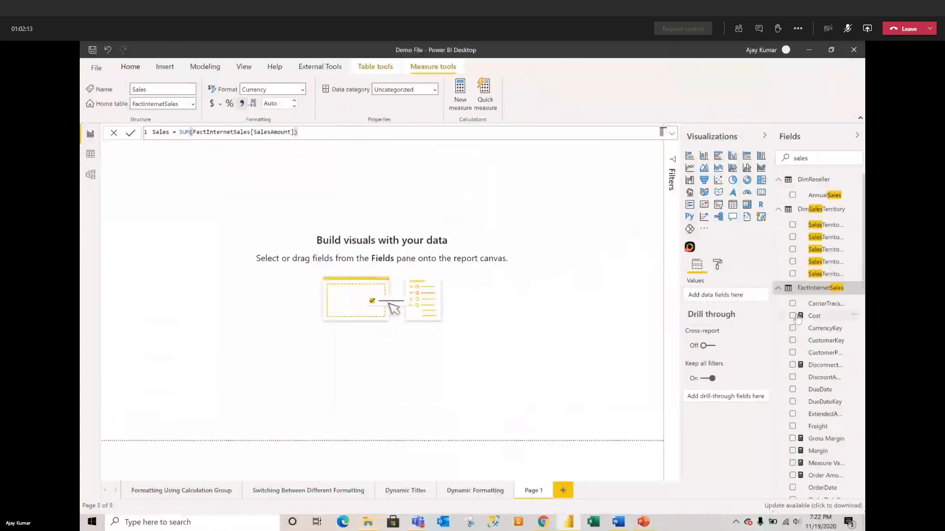
{"action": "left_click", "coordinate": [790, 210]}
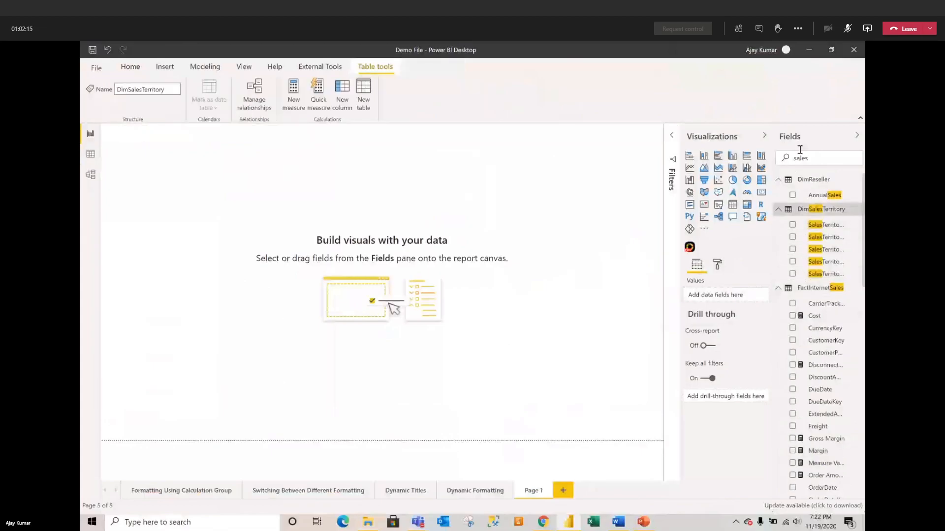
Step: Collapse the Fields pane and open Enter data to get an empty Create Table grid
{"action": "left_click", "coordinate": [857, 135]}
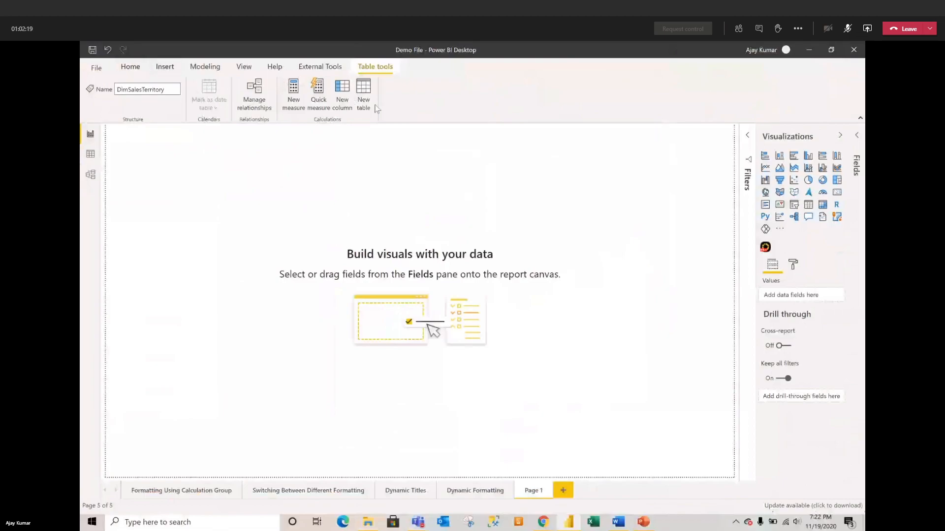
{"action": "left_click", "coordinate": [129, 68]}
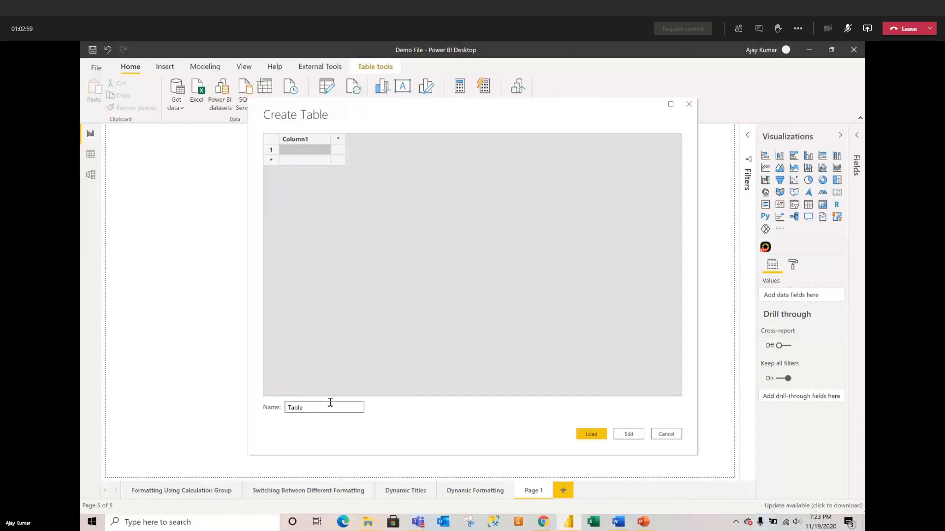
Step: Name the table Measure and add a Measure Name column with rows Sales, Cost, Margin
{"action": "left_click_drag", "start_coordinate": [319, 405], "coordinate": [286, 407]}
{"action": "type", "text": "Measure Name"}
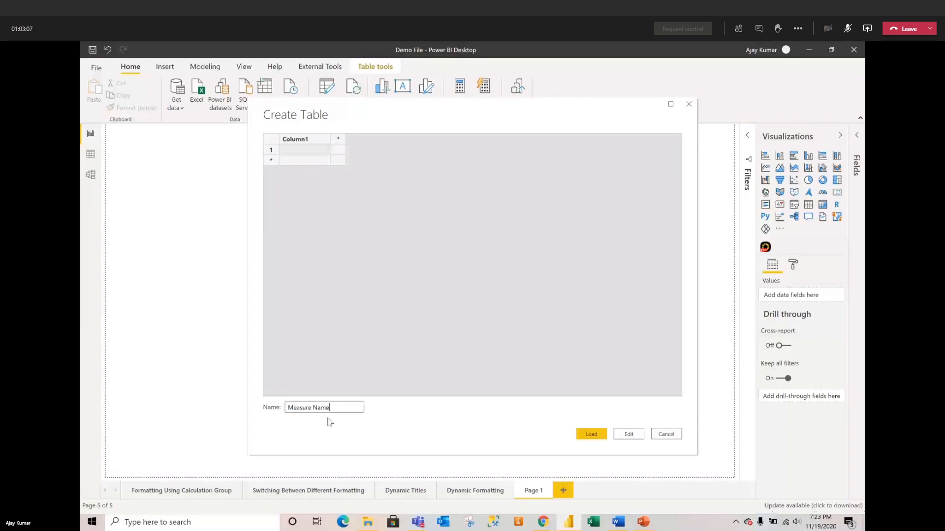
{"action": "key", "text": "BackSpace"}
{"action": "key", "text": "BackSpace"}
{"action": "key", "text": "BackSpace"}
{"action": "key", "text": "BackSpace"}
{"action": "key", "text": "BackSpace"}
{"action": "double_click", "coordinate": [293, 139]}
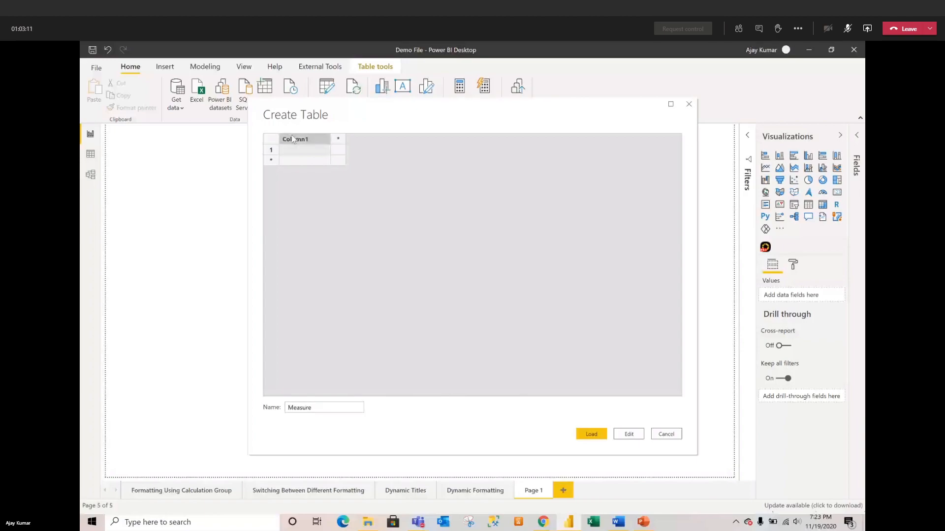
{"action": "type", "text": "Measure Na"}
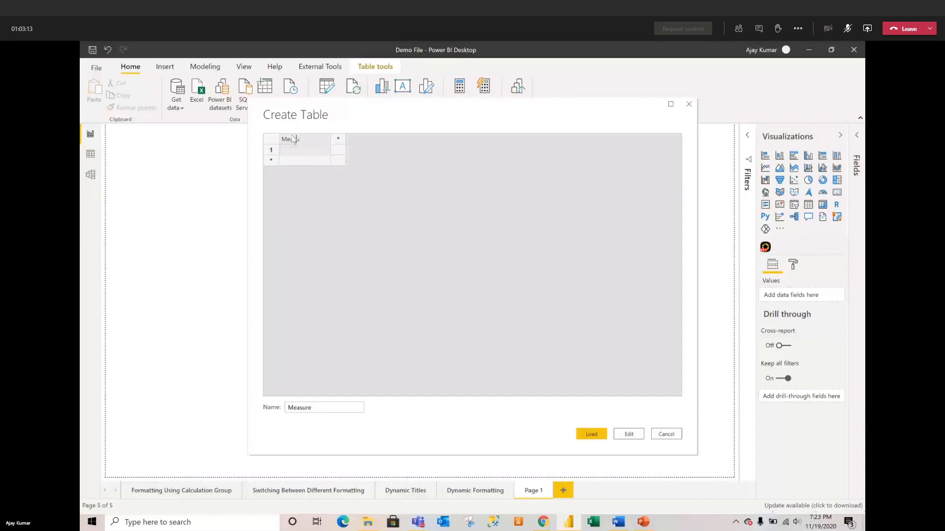
{"action": "type", "text": "me"}
{"action": "left_click", "coordinate": [320, 151]}
{"action": "type", "text": "Sales"}
{"action": "left_click", "coordinate": [300, 160]}
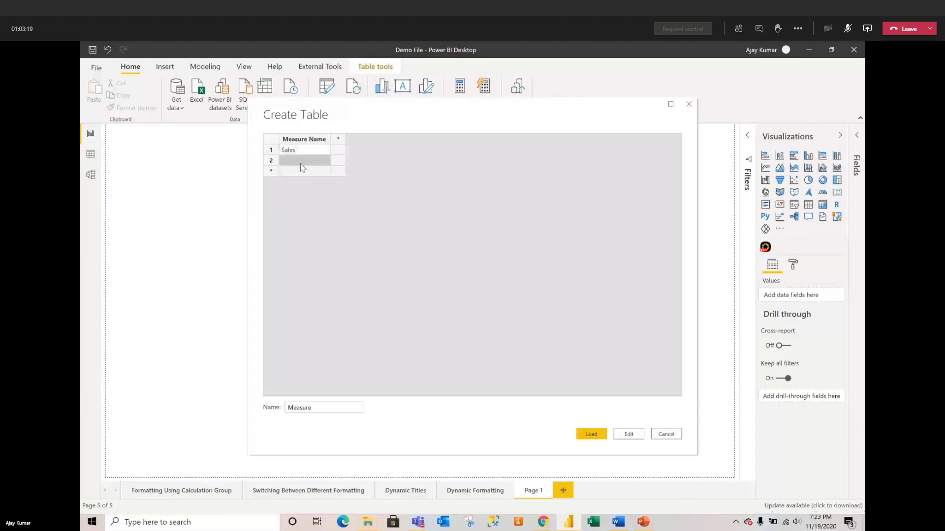
{"action": "type", "text": "Cost"}
{"action": "left_click", "coordinate": [295, 171]}
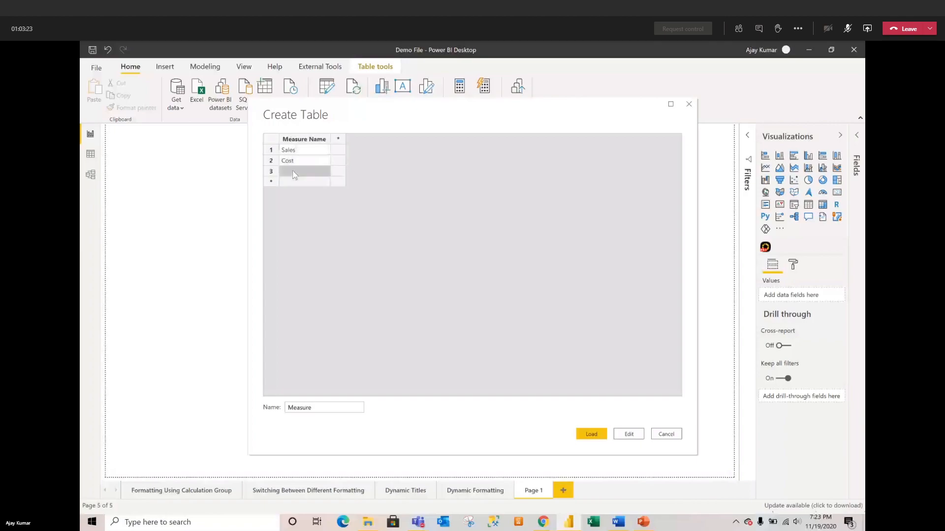
{"action": "type", "text": "Margin"}
Step: Add a Sort Order column with values 1, 3, 2 and load the table
{"action": "left_click", "coordinate": [339, 140]}
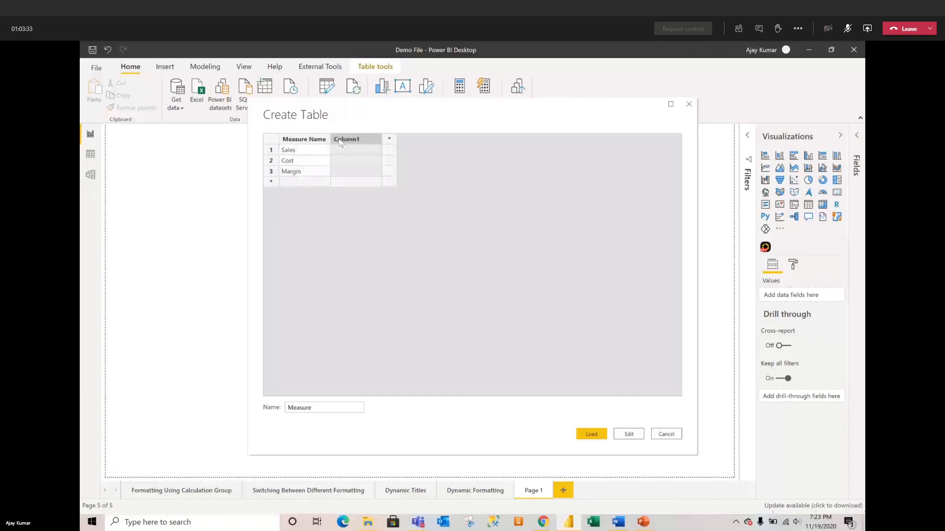
{"action": "double_click", "coordinate": [339, 140]}
{"action": "type", "text": "S"}
{"action": "type", "text": "c"}
{"action": "type", "text": "rt Order"}
{"action": "left_click", "coordinate": [335, 154]}
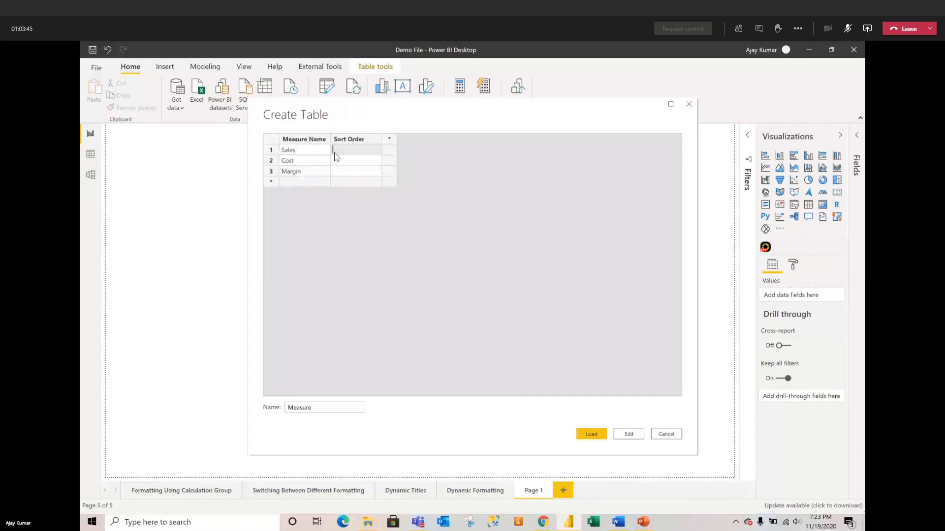
{"action": "type", "text": "1"}
{"action": "left_click", "coordinate": [336, 162]}
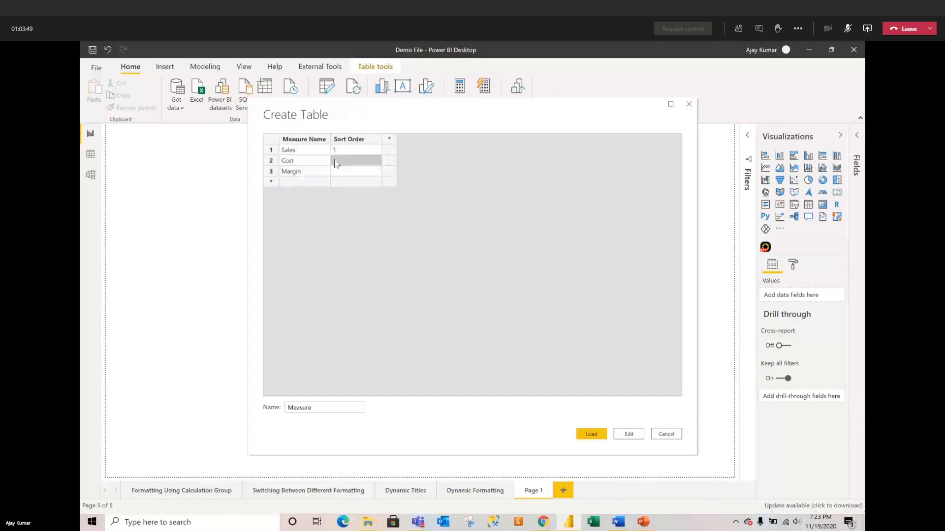
{"action": "type", "text": "3"}
{"action": "left_click", "coordinate": [342, 173]}
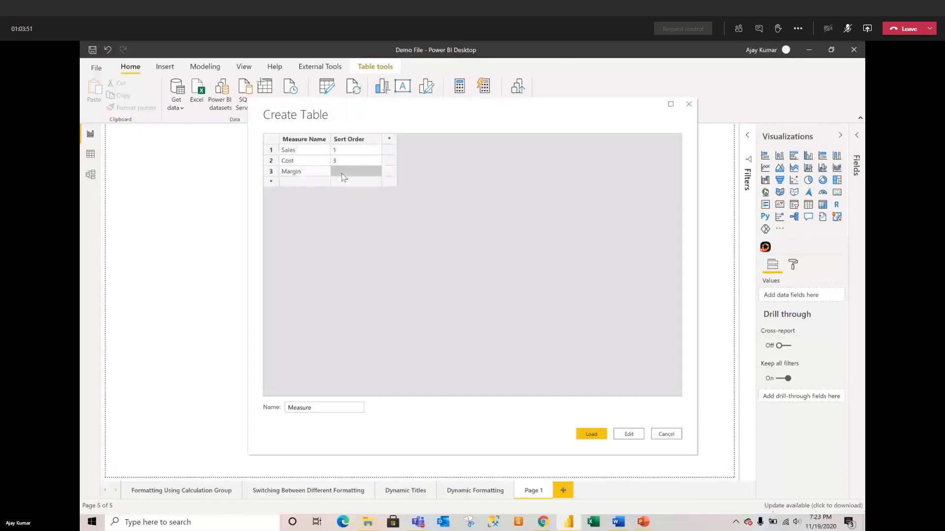
{"action": "left_click", "coordinate": [342, 176]}
{"action": "left_click", "coordinate": [591, 435]}
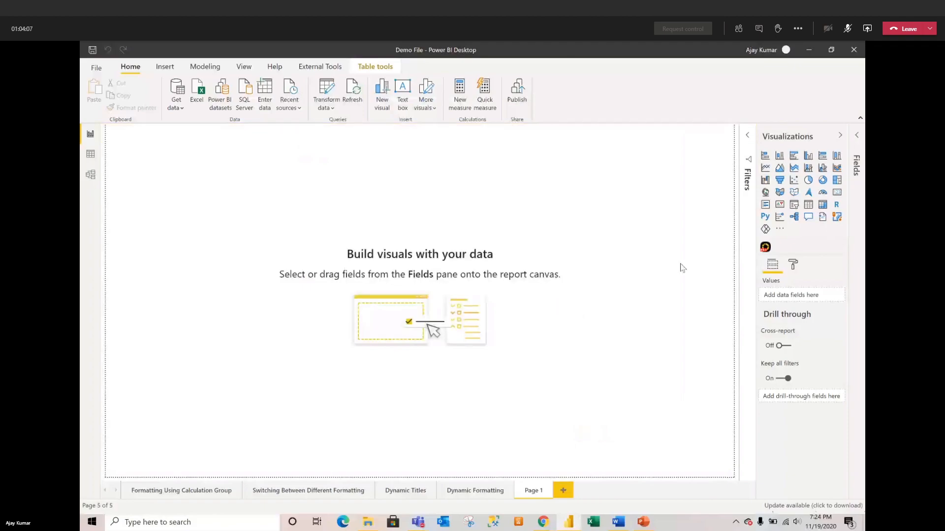
Step: In Data view, set the Measure table's Measure Name column to sort by Sort Order
{"action": "left_click", "coordinate": [95, 153]}
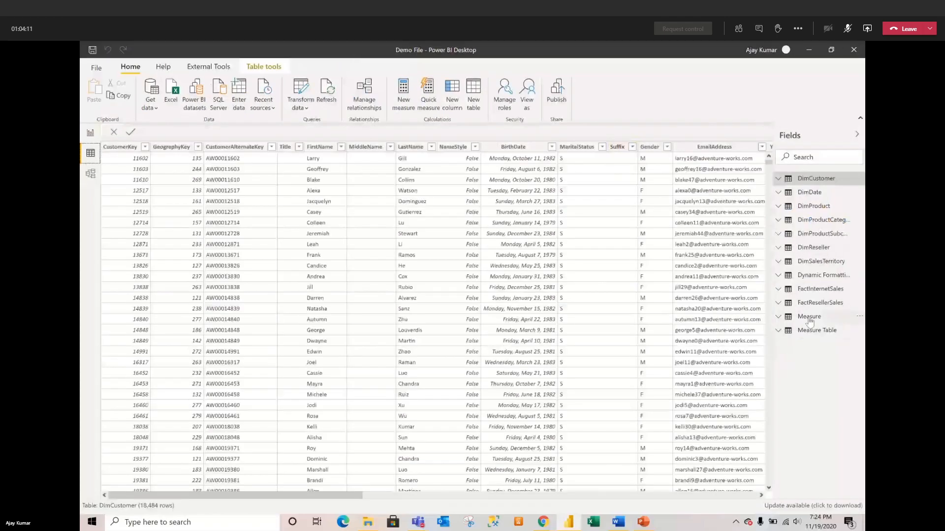
{"action": "left_click", "coordinate": [809, 318]}
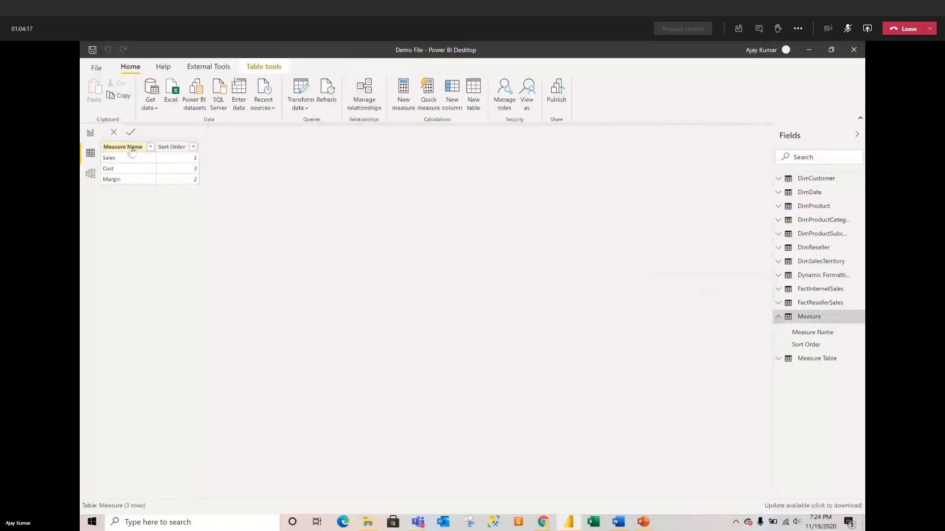
{"action": "left_click", "coordinate": [132, 149]}
{"action": "left_click", "coordinate": [462, 109]}
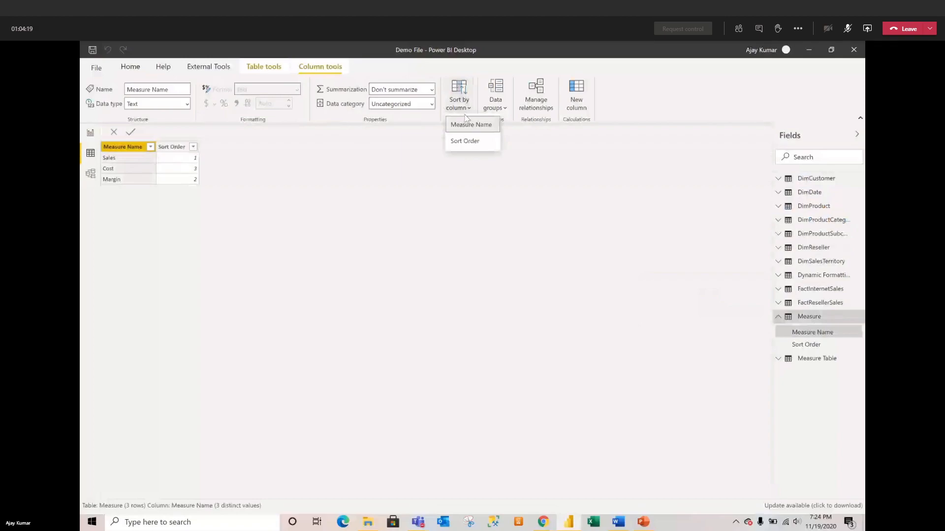
{"action": "left_click", "coordinate": [464, 140]}
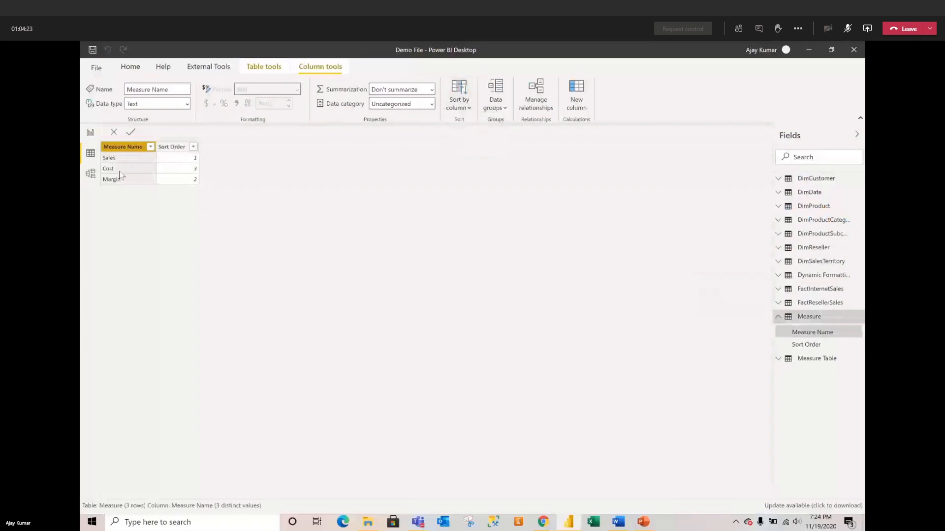
Step: Add a table visual on Page 1 showing the Measure table's Measure Name field
{"action": "left_click", "coordinate": [90, 133]}
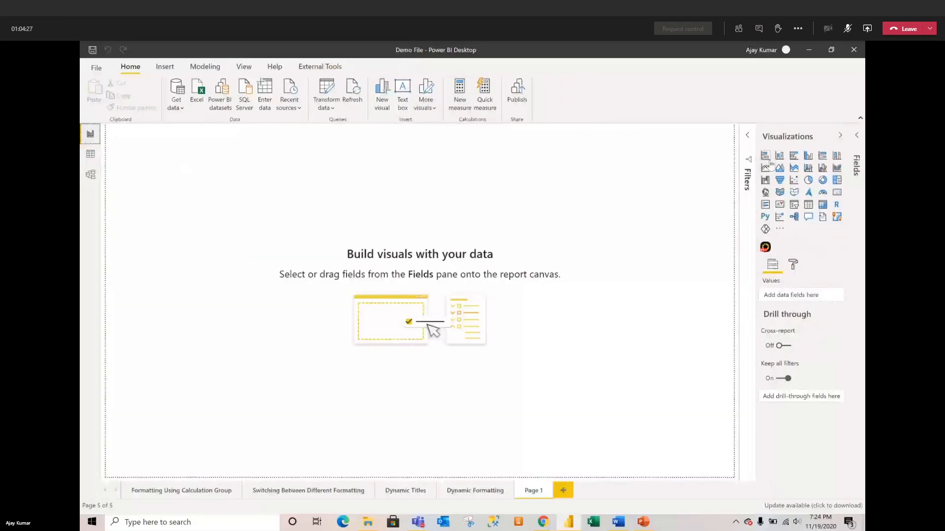
{"action": "left_click", "coordinate": [808, 204]}
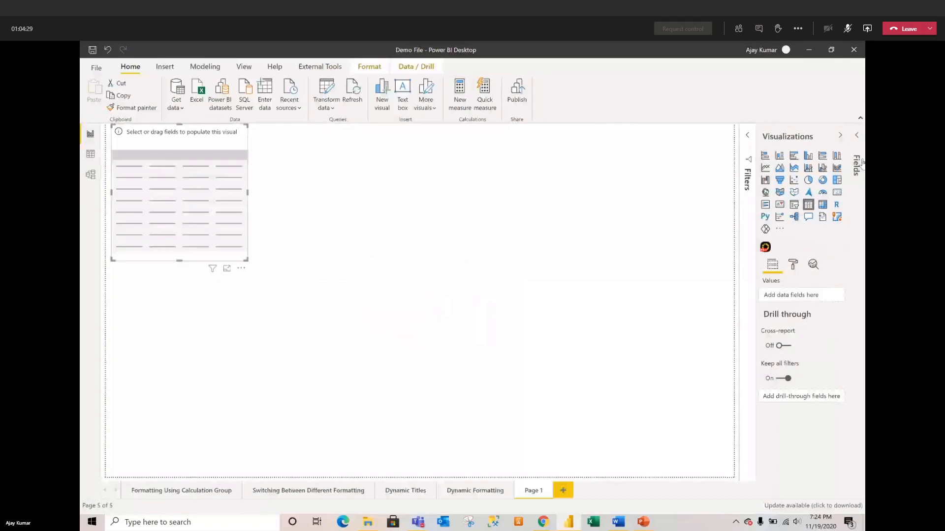
{"action": "left_click", "coordinate": [857, 136]}
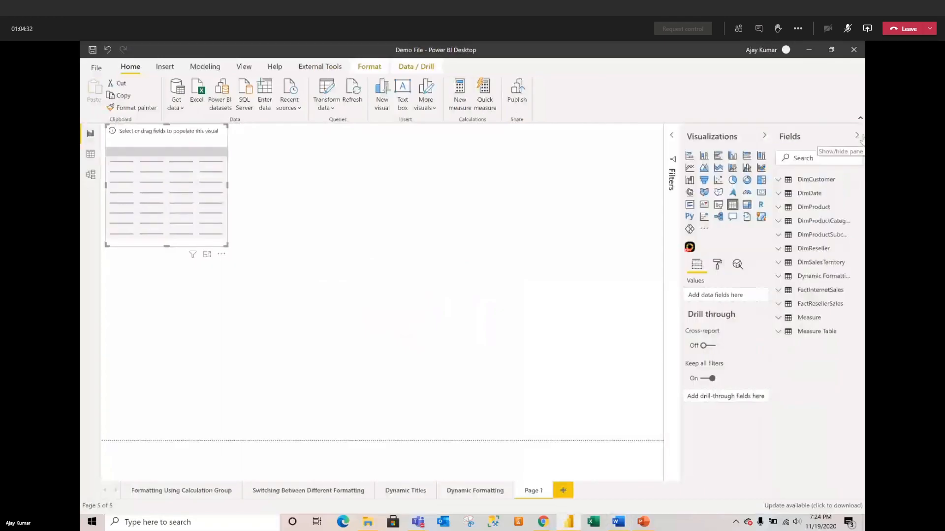
{"action": "left_click", "coordinate": [778, 319]}
{"action": "left_click_drag", "start_coordinate": [807, 337], "coordinate": [709, 300]}
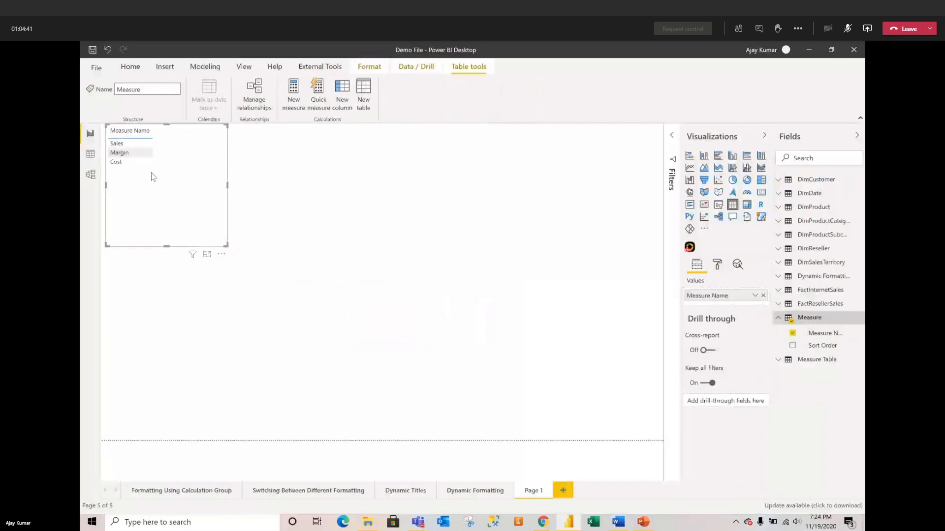
Step: Move and shrink the visual, then convert it into a wider, shorter slicer
{"action": "left_click_drag", "start_coordinate": [186, 176], "coordinate": [189, 254]}
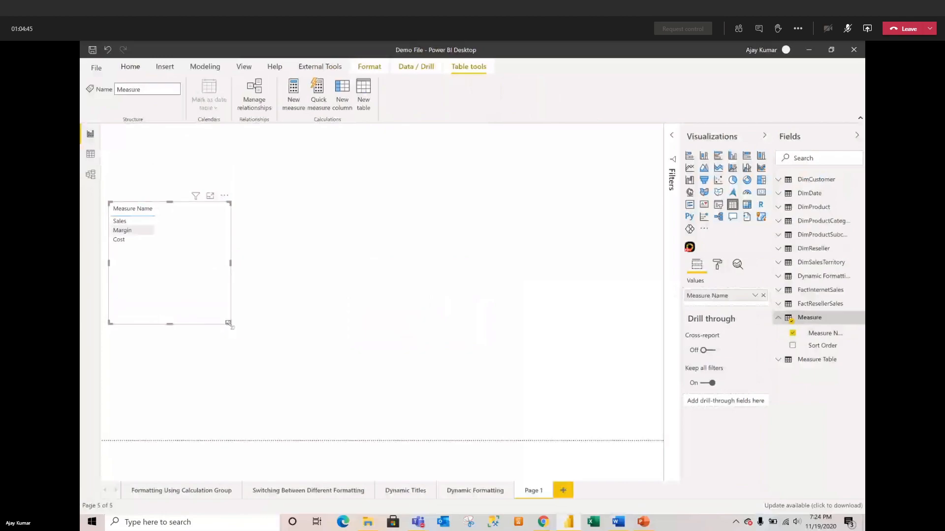
{"action": "left_click_drag", "start_coordinate": [230, 324], "coordinate": [191, 269]}
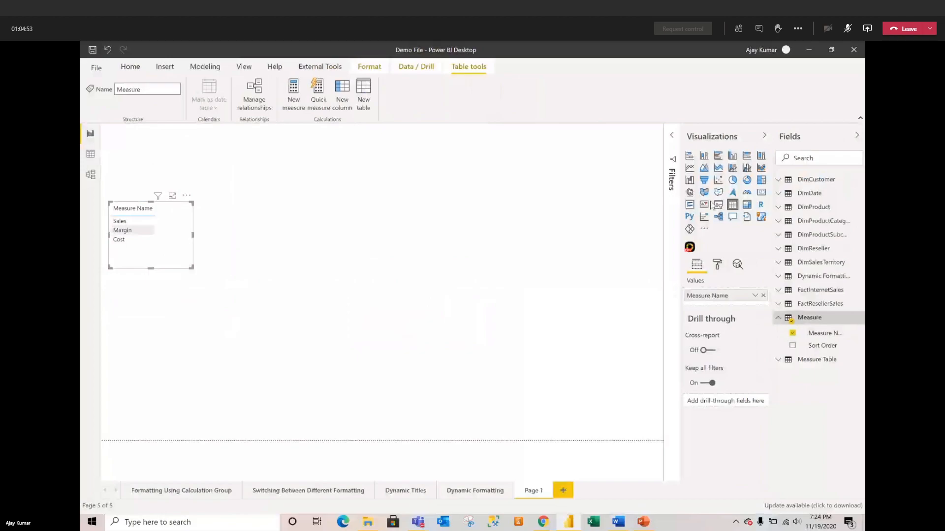
{"action": "left_click", "coordinate": [718, 205]}
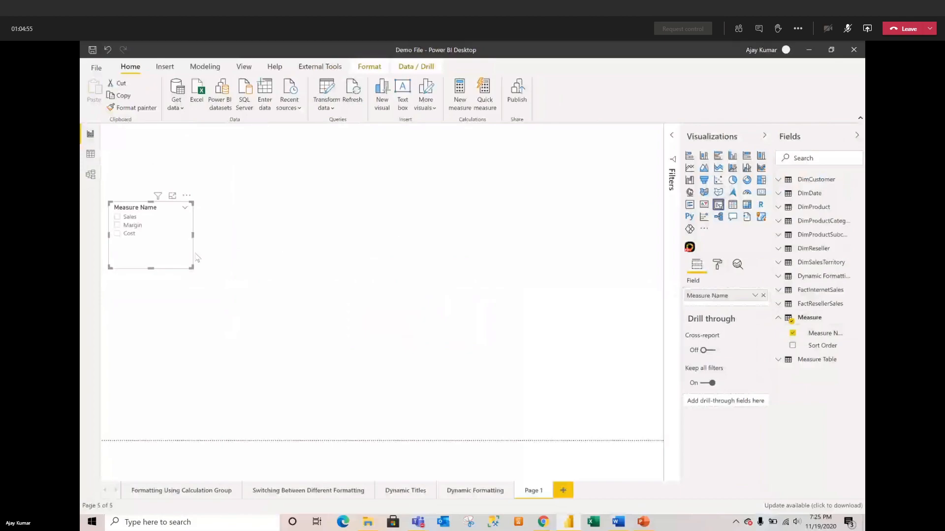
{"action": "left_click_drag", "start_coordinate": [191, 267], "coordinate": [206, 253]}
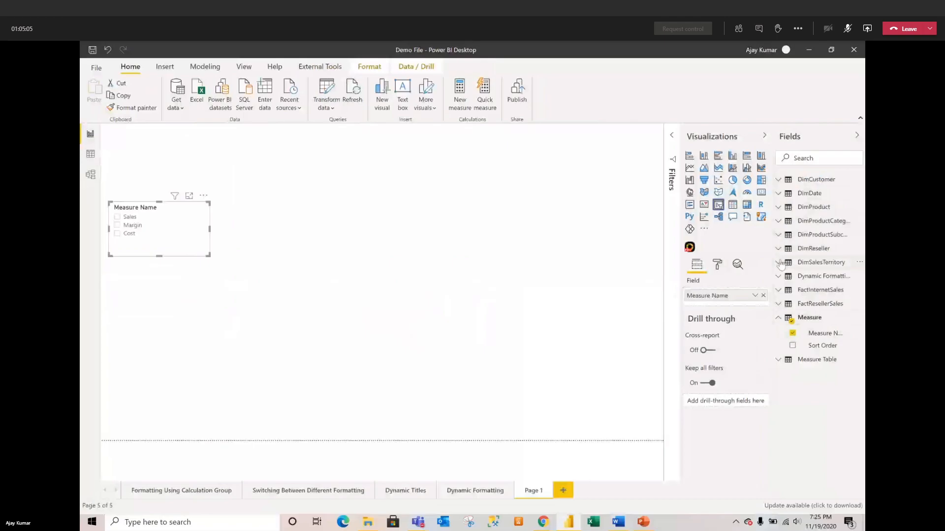
Step: Create a new FactInternetSales measure starting 'Measure Value =' and expand the formula bar
{"action": "left_click", "coordinate": [783, 291]}
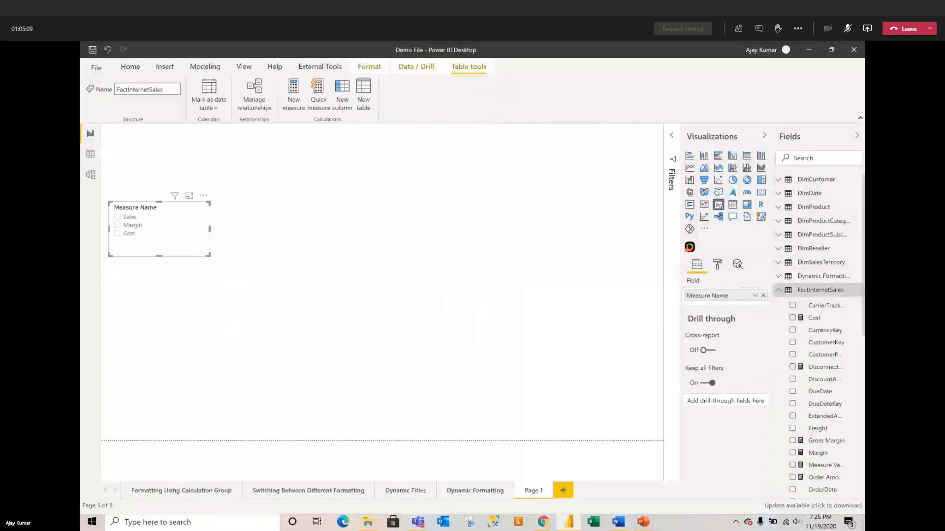
{"action": "left_click", "coordinate": [857, 290]}
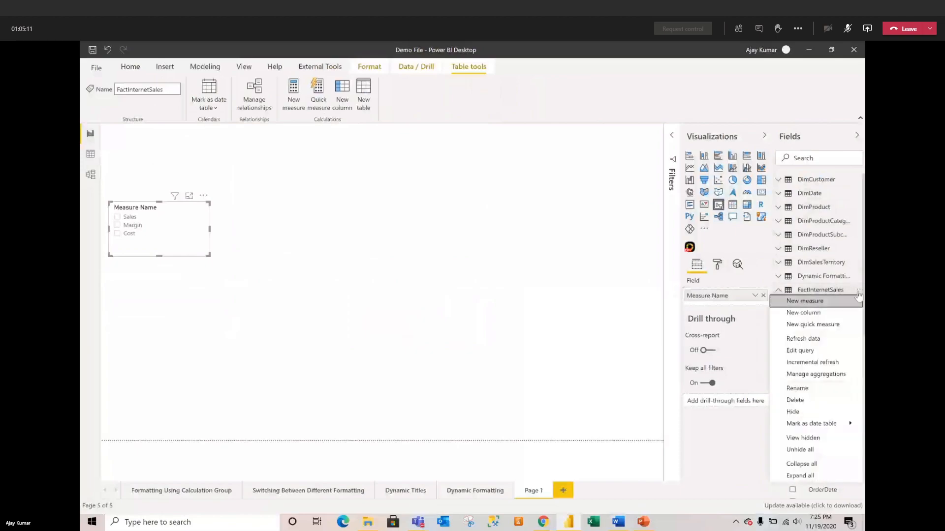
{"action": "left_click", "coordinate": [835, 302]}
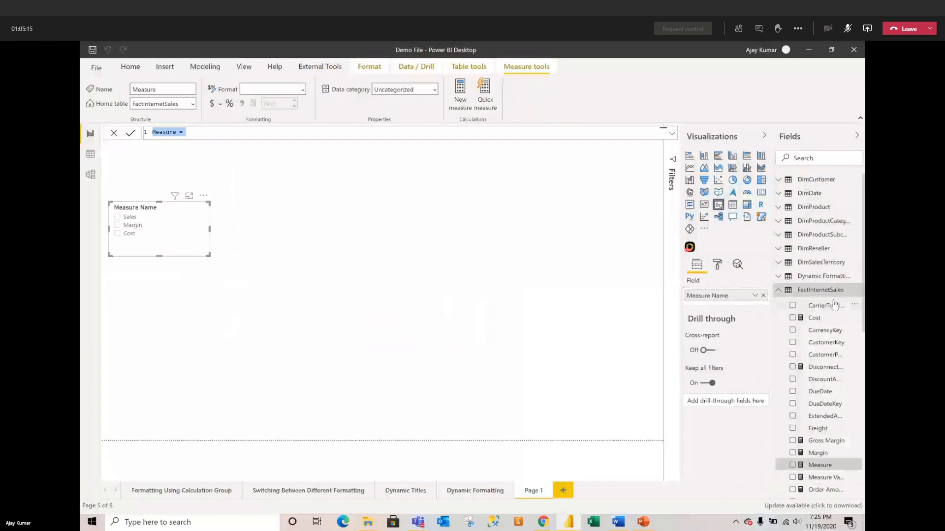
{"action": "type", "text": "MeasureVa"}
{"action": "key", "text": "BackSpace"}
{"action": "key", "text": "BackSpace"}
{"action": "type", "text": "Value ="}
{"action": "key", "text": "shift+Return"}
{"action": "key", "text": "shift+Return"}
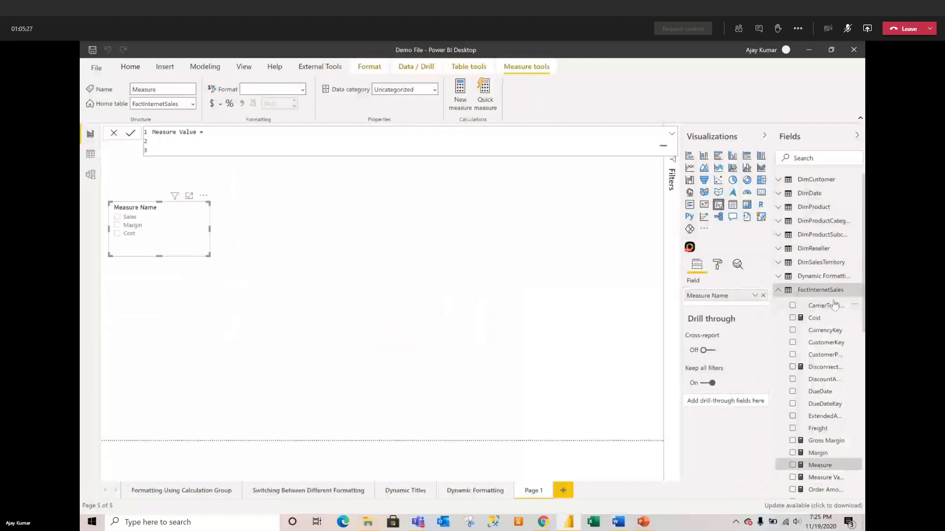
{"action": "left_click", "coordinate": [672, 134]}
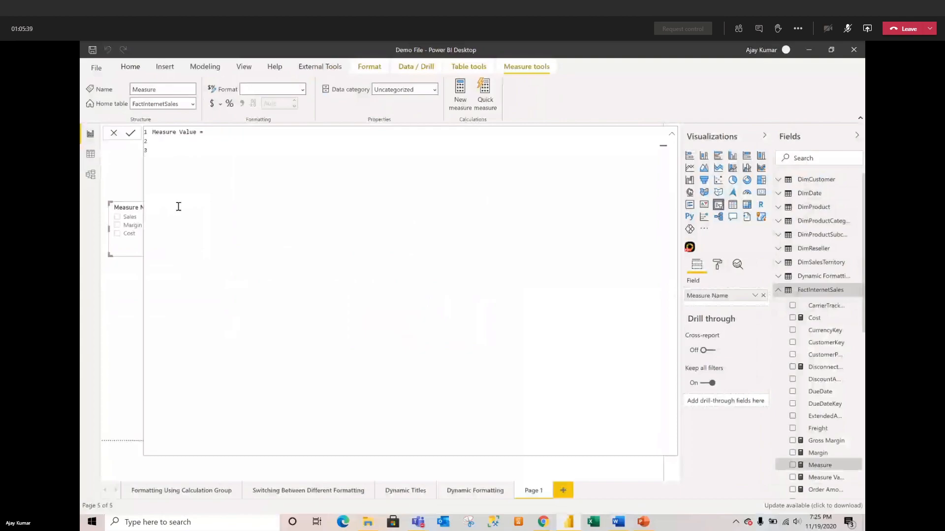
Step: Declare VAR _selection = SELECTEDVALUE('Measure'[Measure Name], "Sales") in the Measure Value formula
{"action": "type", "text": "VAR _selection ="}
{"action": "key", "text": "Tab"}
{"action": "key", "text": "Tab"}
{"action": "type", "text": "SELEC"}
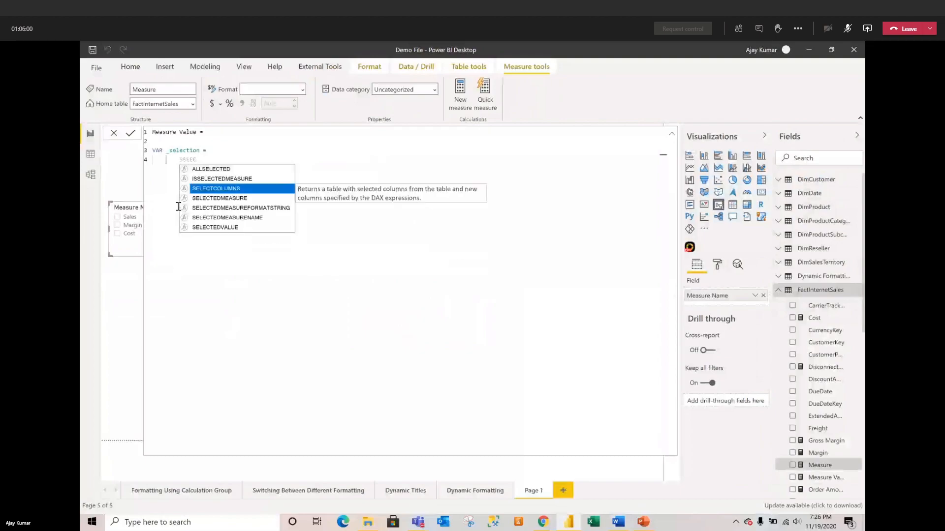
{"action": "double_click", "coordinate": [222, 228]}
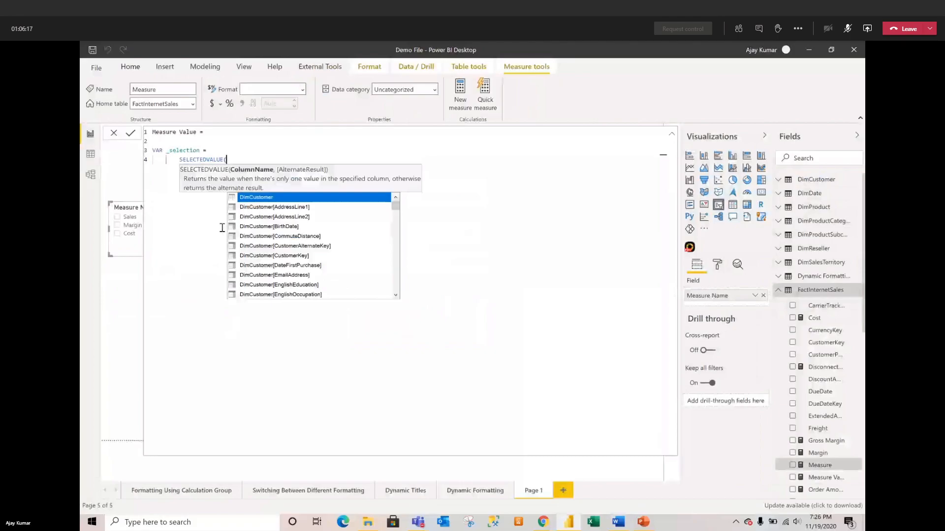
{"action": "type", "text": "measure"}
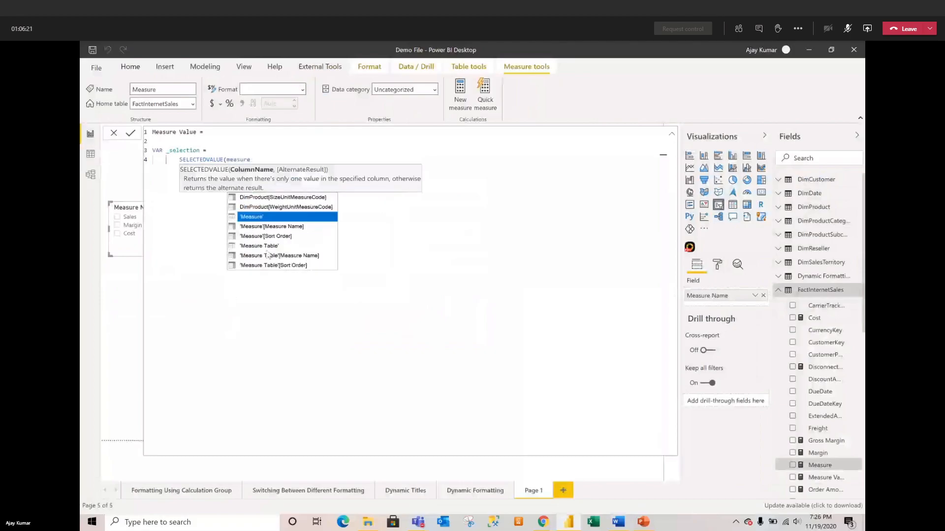
{"action": "double_click", "coordinate": [296, 225]}
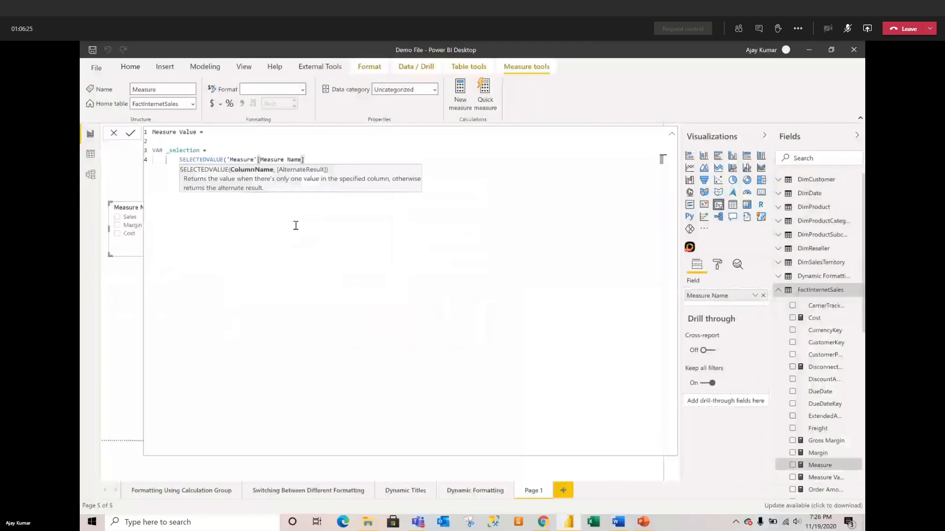
{"action": "type", "text": ", "}
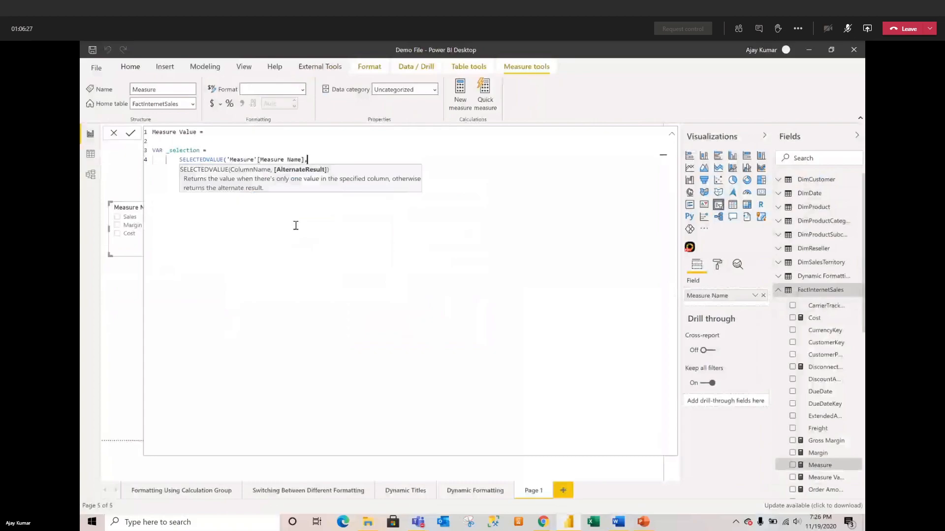
{"action": "type", "text": "\"Sales\")"}
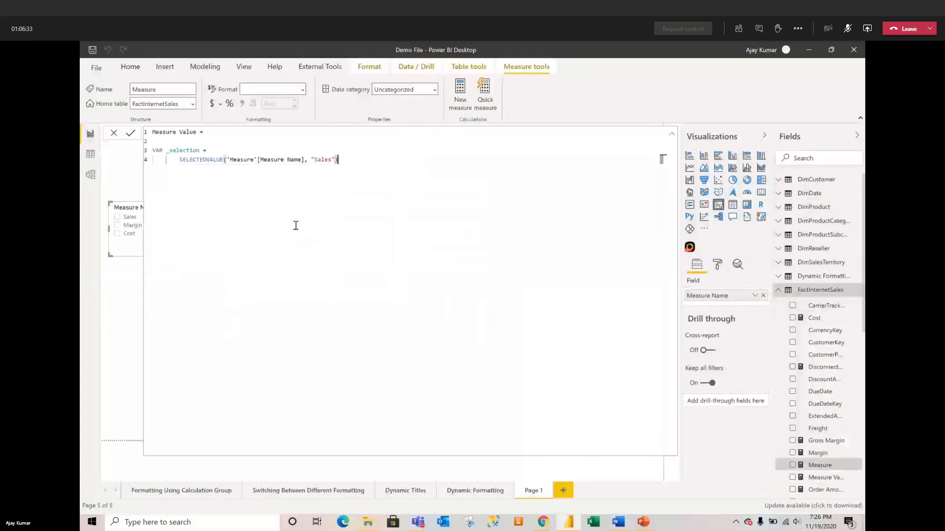
Step: Add RETURN SWITCH(TRUE(), with a branch returning [Sales] when _selection is "Sales"
{"action": "key", "text": "shift+Return"}
{"action": "type", "text": "S"}
{"action": "key", "text": "BackSpace"}
{"action": "type", "text": "RETURN"}
{"action": "key", "text": "Return"}
{"action": "type", "text": "s"}
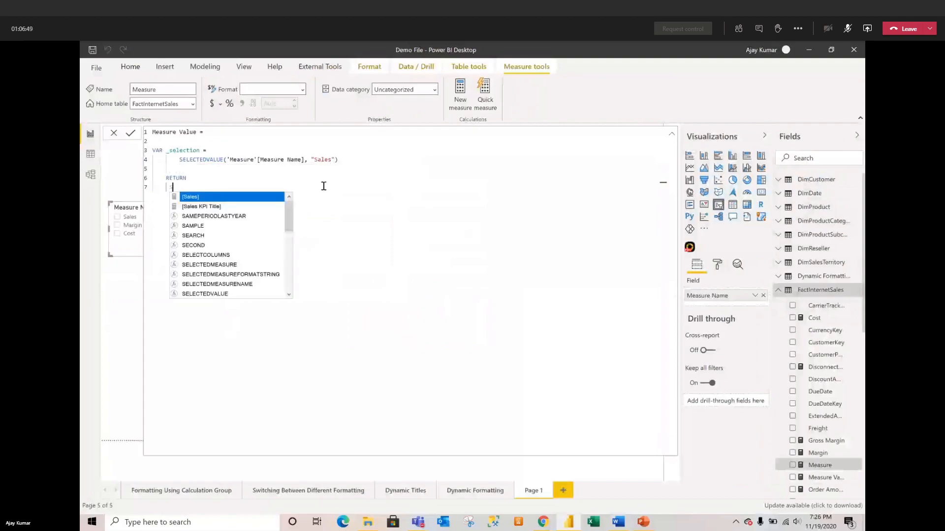
{"action": "type", "text": "witch("}
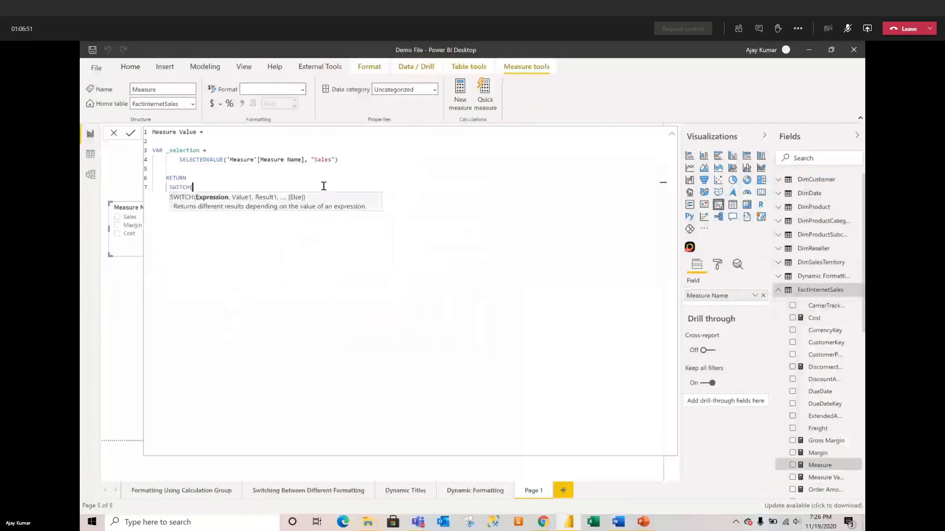
{"action": "key", "text": "Return"}
{"action": "type", "text": "TRUE()"}
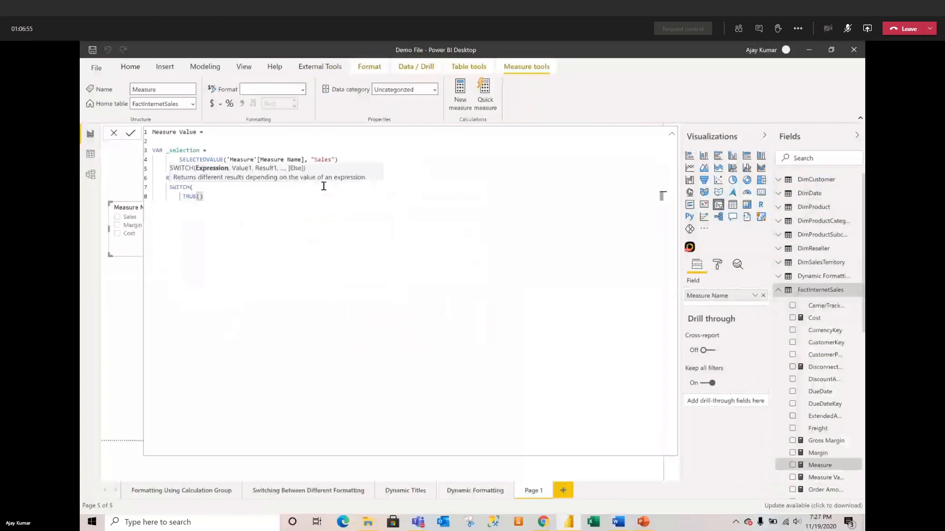
{"action": "type", "text": ","}
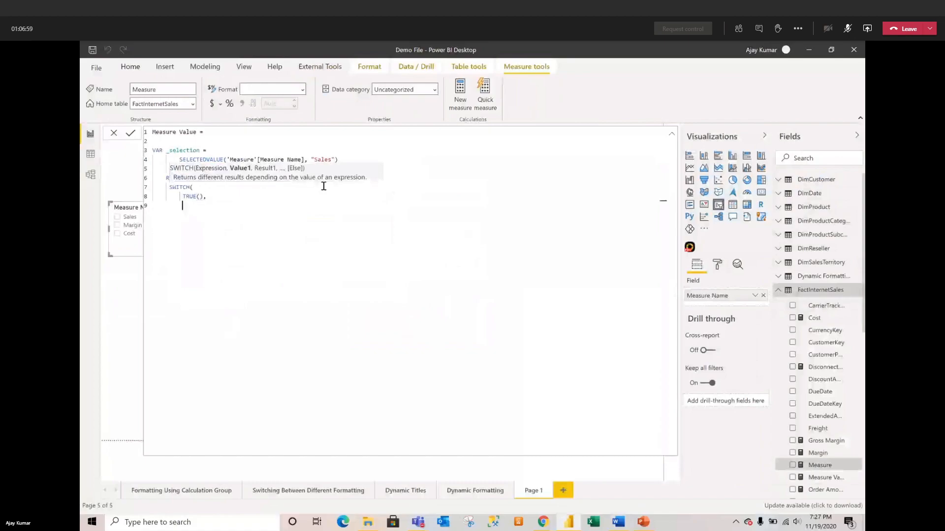
{"action": "type", "text": "-sel"}
{"action": "key", "text": "BackSpace"}
{"action": "key", "text": "BackSpace"}
{"action": "key", "text": "BackSpace"}
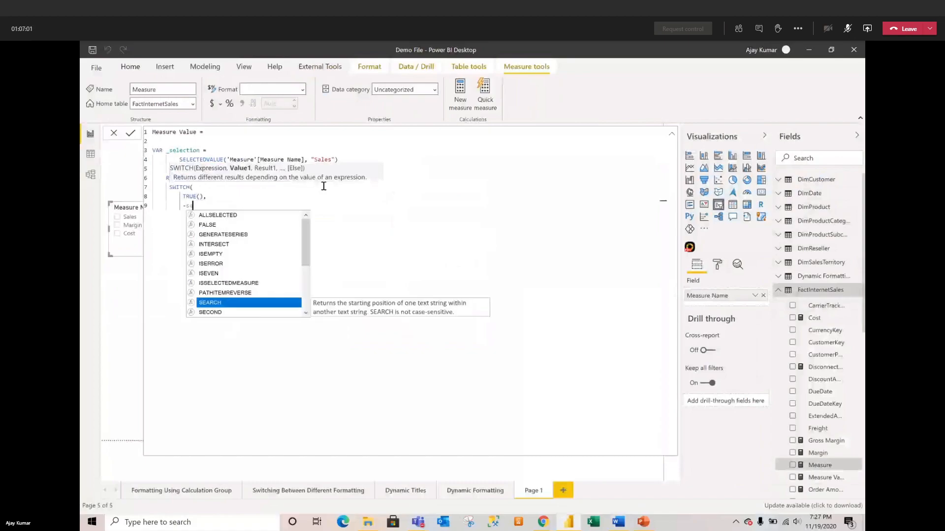
{"action": "key", "text": "BackSpace"}
{"action": "type", "text": "_se"}
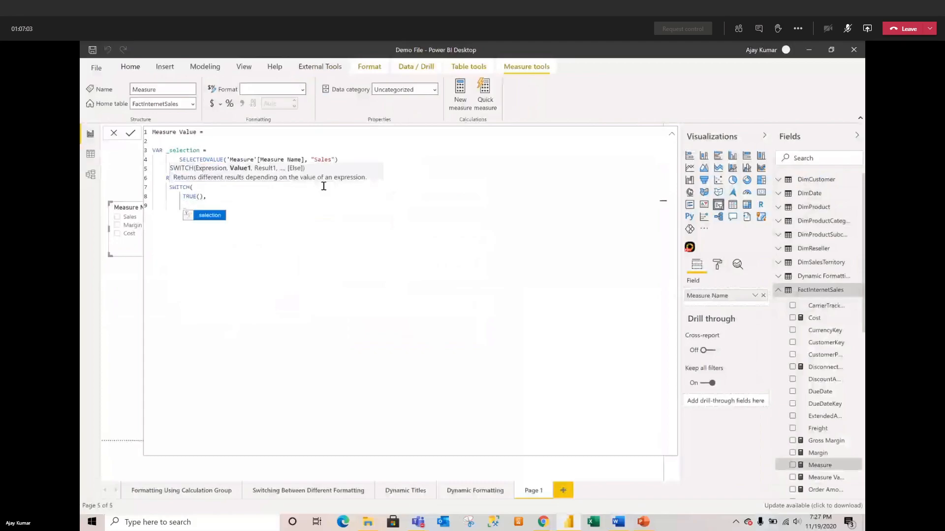
{"action": "type", "text": "lection"}
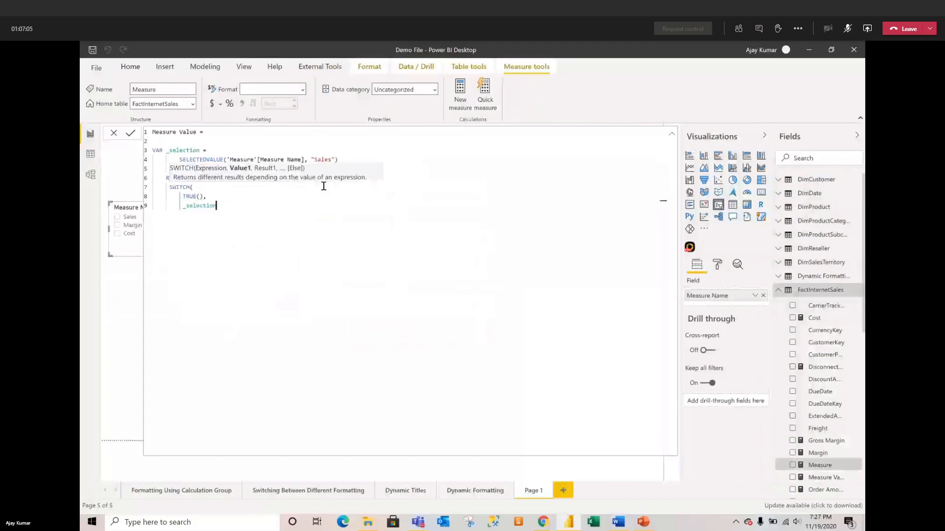
{"action": "type", "text": " = \"Sales\", [Sales]"}
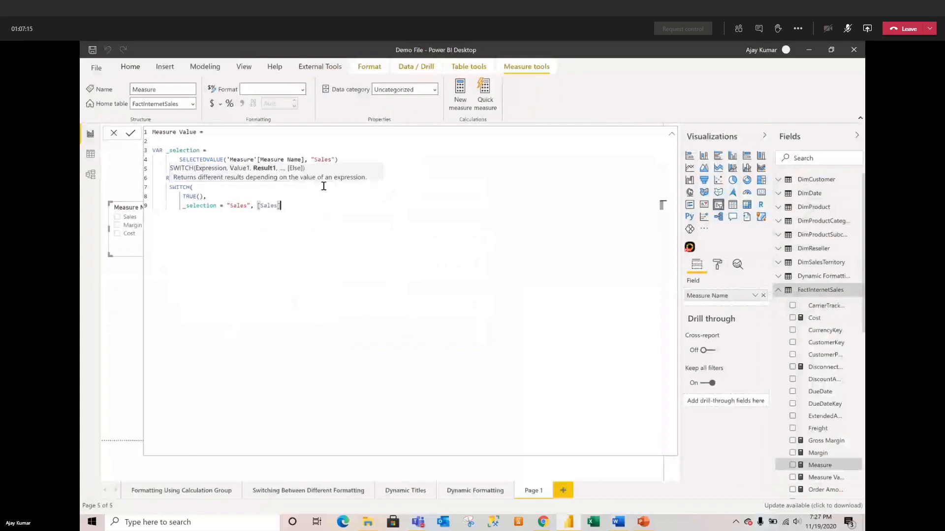
{"action": "type", "text": ","}
Step: Add a branch returning [Cost] when _selection is "Cost", aligned with the Sales line
{"action": "key", "text": "Return"}
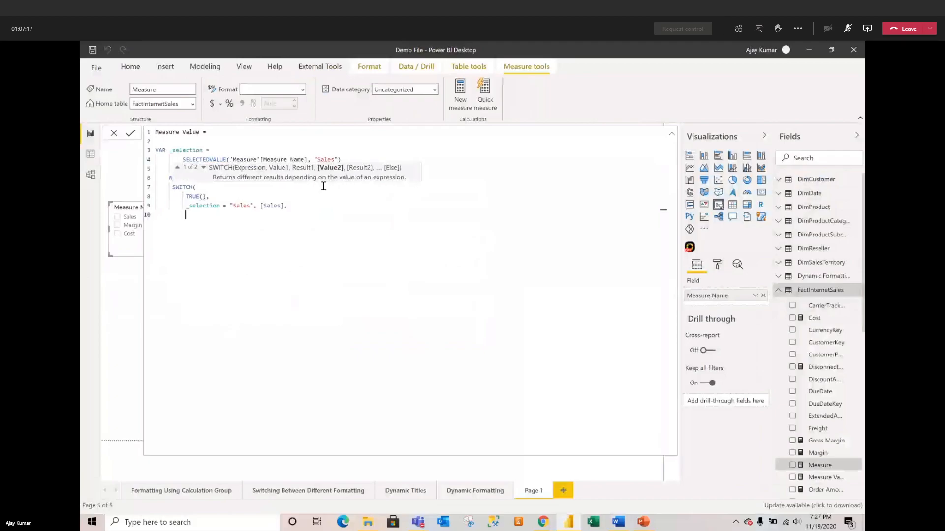
{"action": "type", "text": "_sel"}
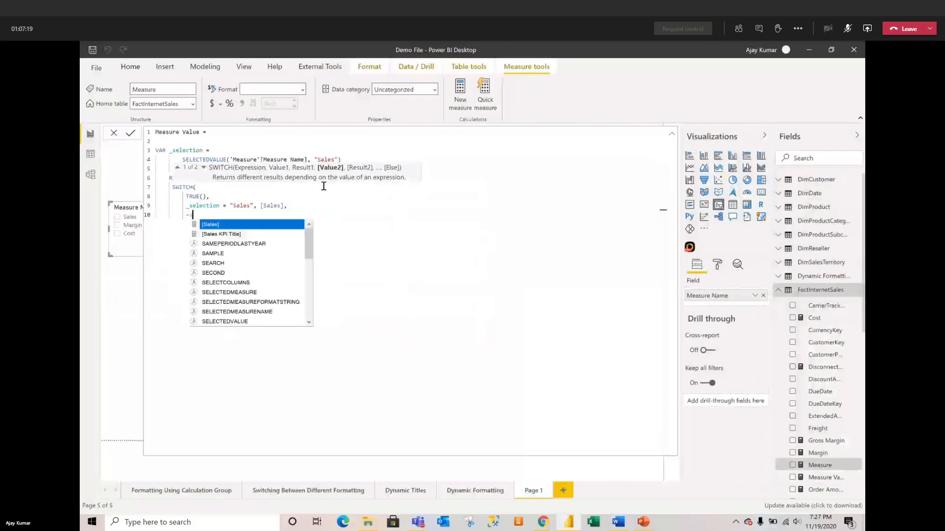
{"action": "key", "text": "Down"}
{"action": "key", "text": "Down"}
{"action": "key", "text": "Down"}
{"action": "key", "text": "Down"}
{"action": "key", "text": "Down"}
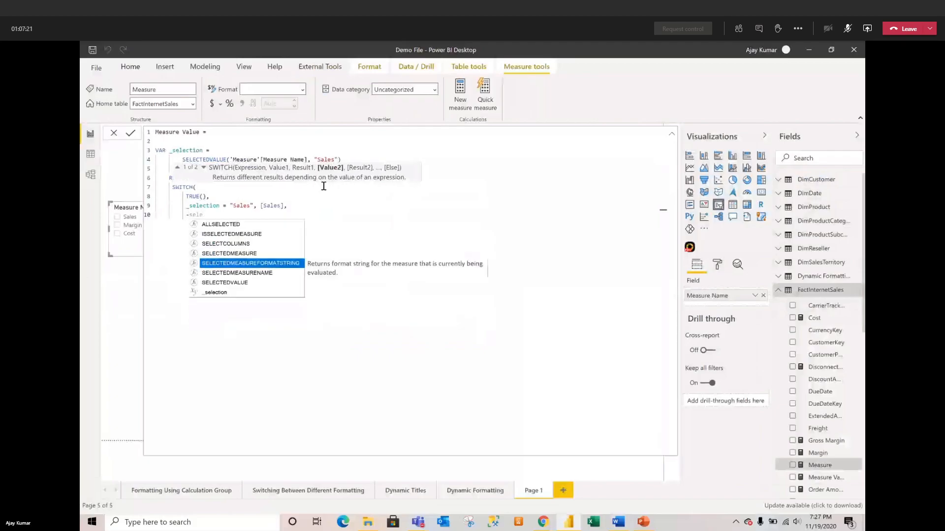
{"action": "key", "text": "Tab"}
{"action": "type", "text": "= \"Cost\", "}
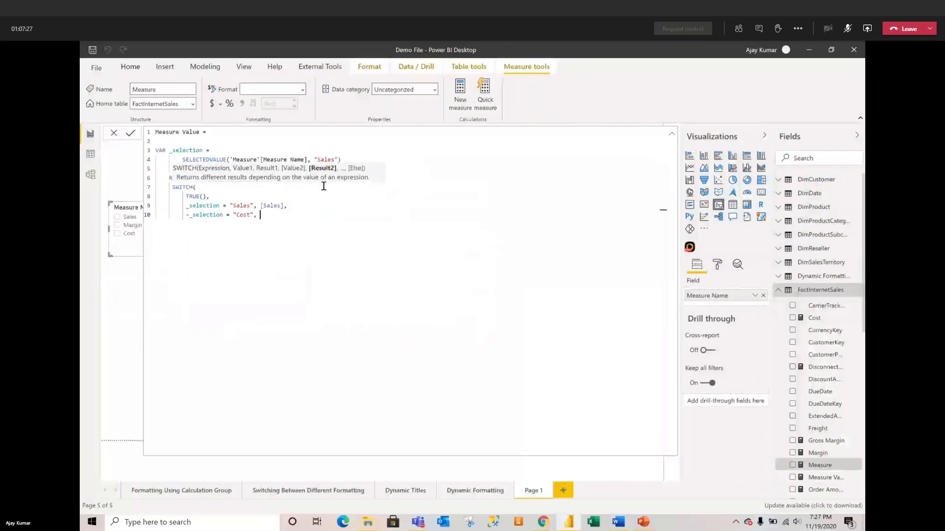
{"action": "type", "text": "[Co"}
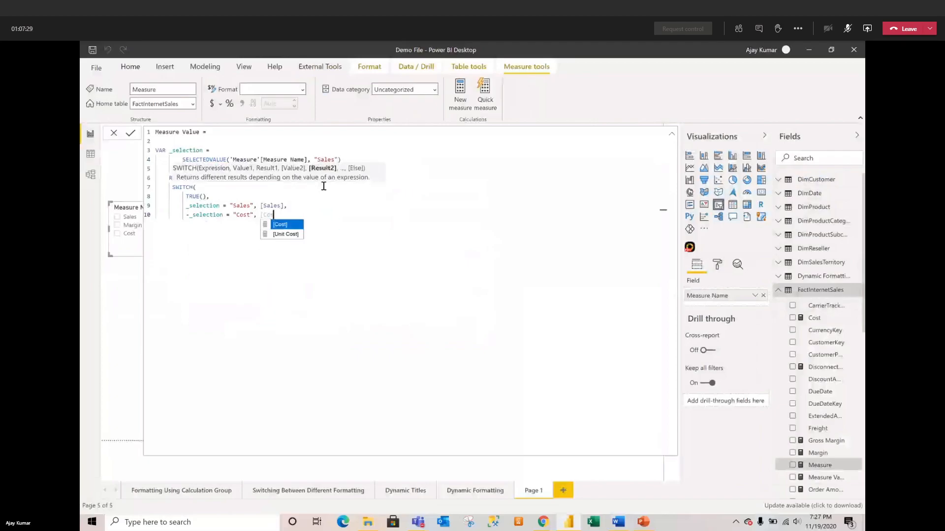
{"action": "type", "text": "st],"}
{"action": "key", "text": "shift+Return"}
{"action": "key", "text": "Up"}
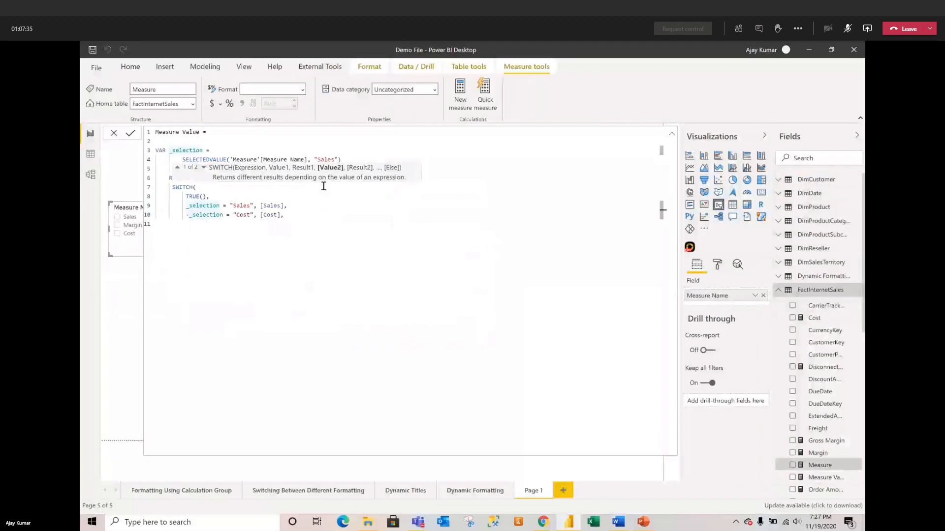
{"action": "key", "text": "Delete"}
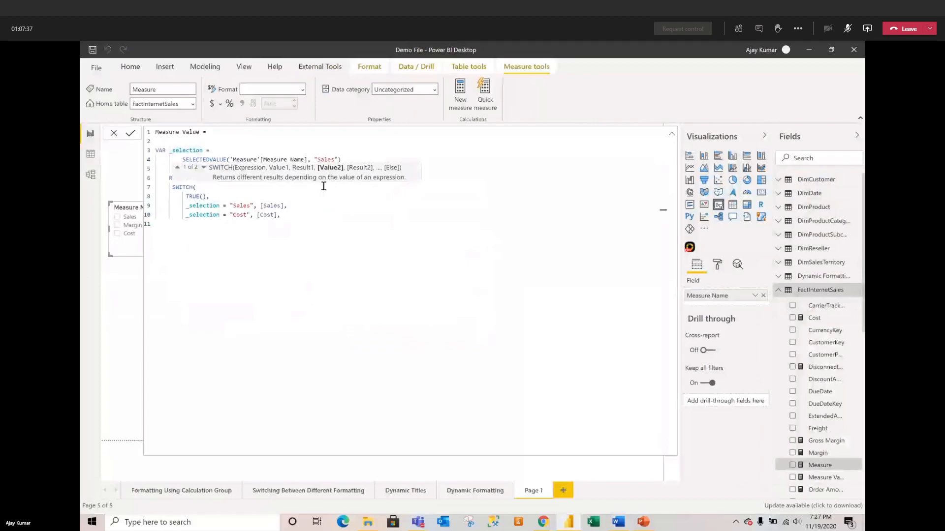
Step: Dismiss the duplicate-name warning and put the caret at the end of the Cost line
{"action": "left_click", "coordinate": [194, 227]}
{"action": "left_click", "coordinate": [294, 214]}
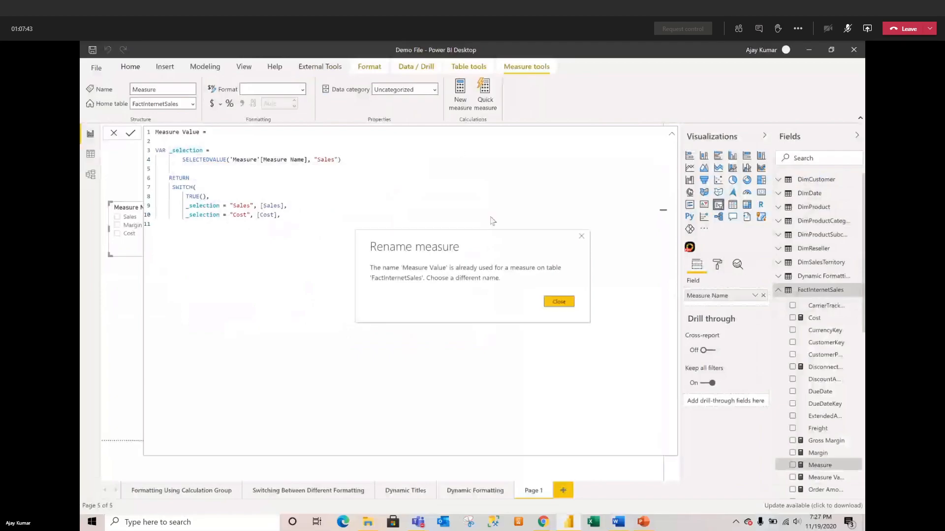
{"action": "left_click", "coordinate": [580, 237]}
{"action": "left_click", "coordinate": [295, 215]}
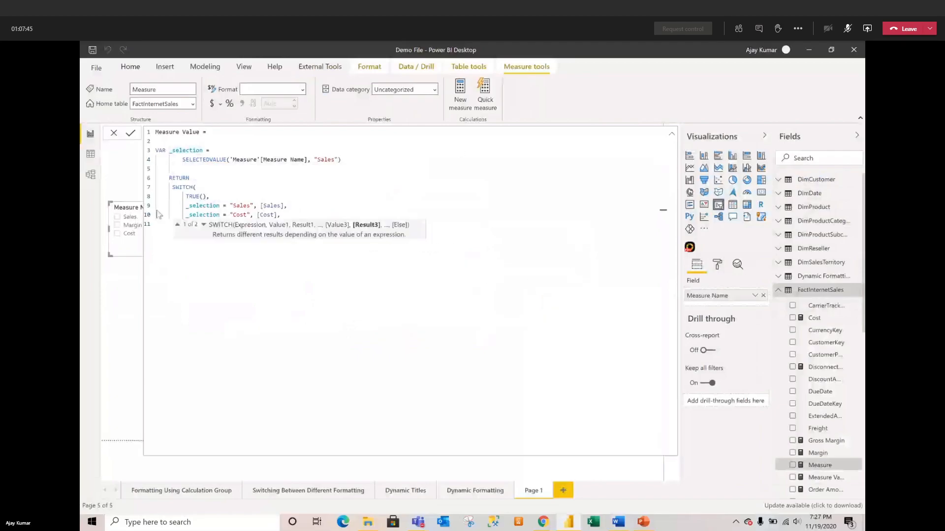
Step: Add _selection = "Margin", [Margin] with a [Sales] fallback, commit, and close the error
{"action": "key", "text": "Return"}
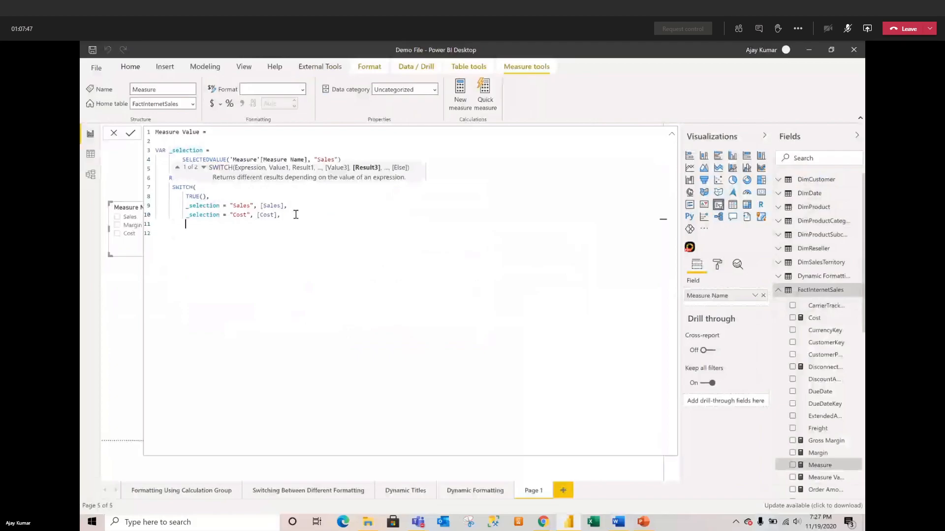
{"action": "type", "text": "_"}
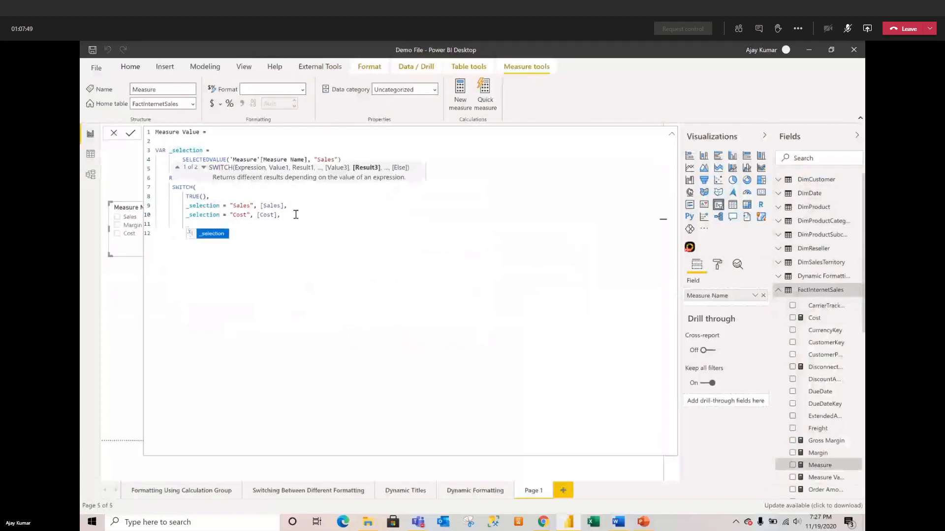
{"action": "key", "text": "Tab"}
{"action": "type", "text": "="}
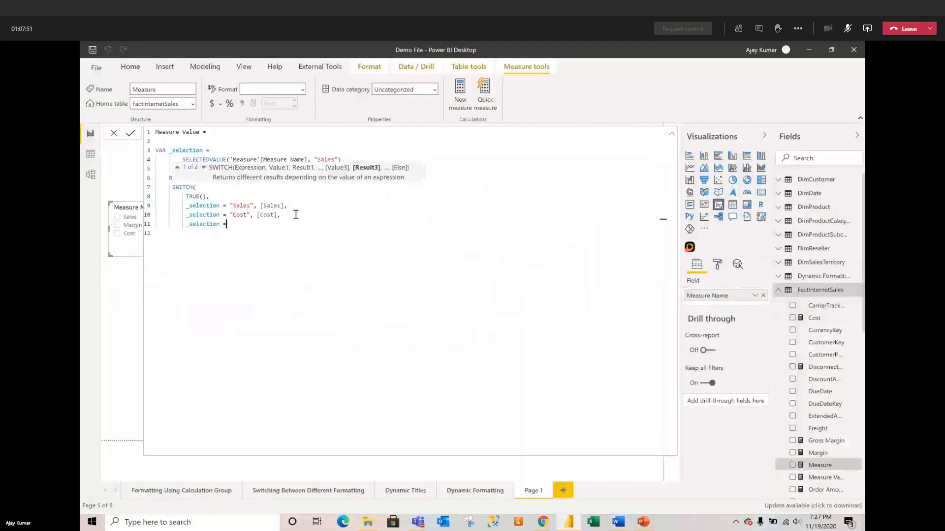
{"action": "type", "text": " \"Margin\","}
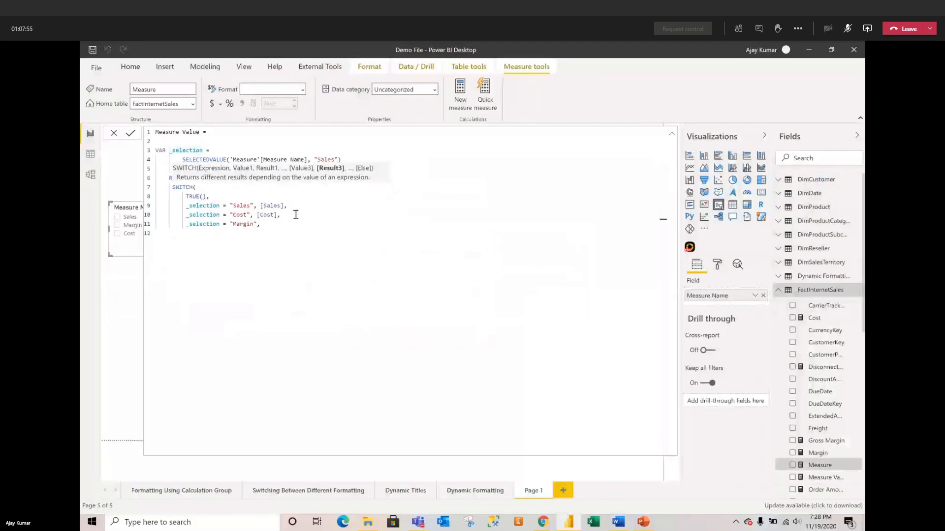
{"action": "type", "text": " [Margin], "}
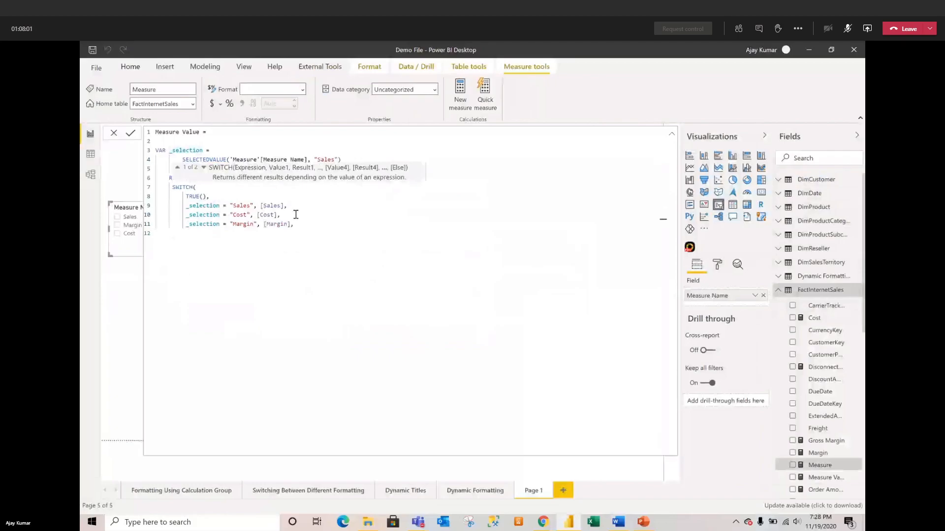
{"action": "type", "text": "[sa"}
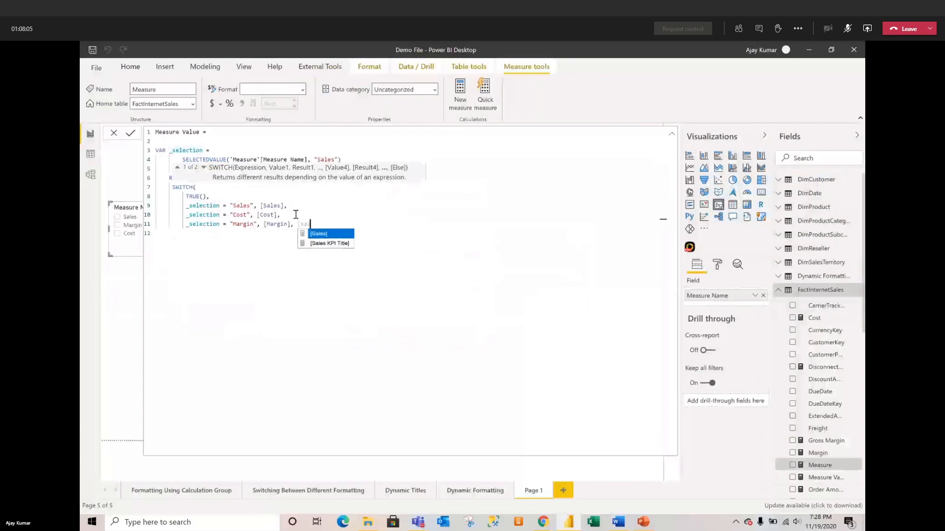
{"action": "key", "text": "Tab"}
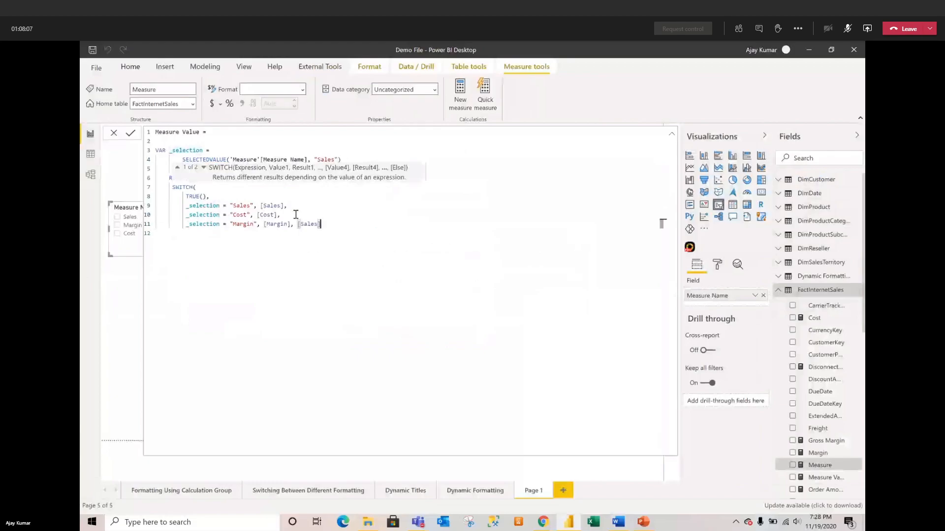
{"action": "key", "text": "shift+Return"}
{"action": "key", "text": "shift+Return"}
{"action": "key", "text": "Return"}
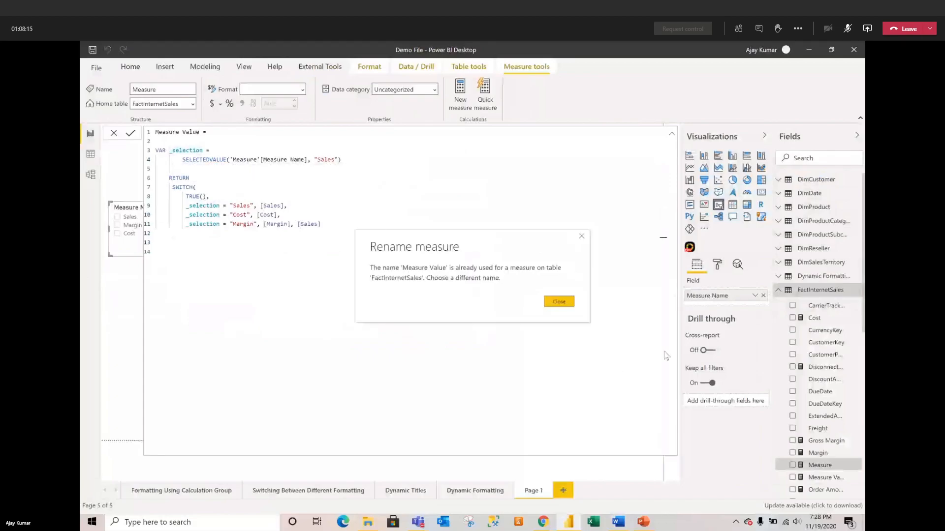
{"action": "left_click", "coordinate": [559, 302]}
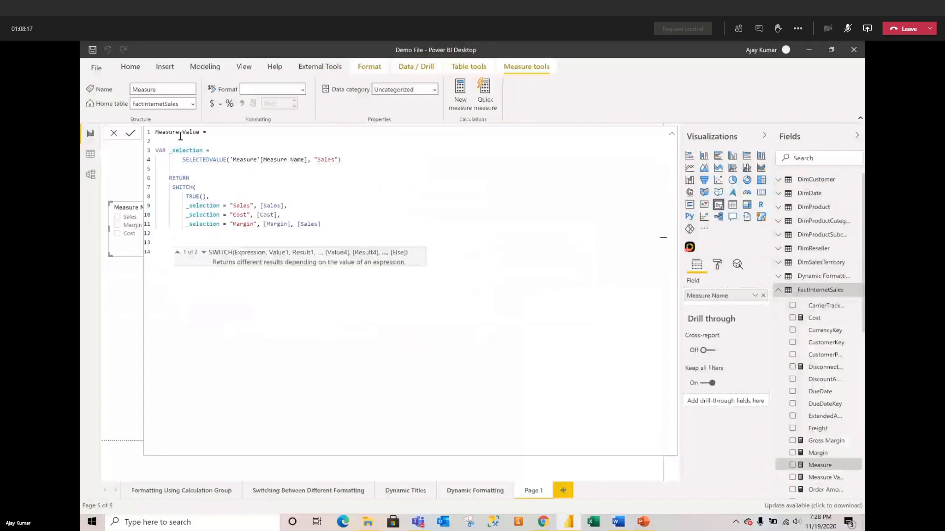
Step: Rename the measure to Dynamic Measure Value, commit it, and return to the report canvas
{"action": "double_click", "coordinate": [161, 131]}
{"action": "type", "text": "Dynamic Measure"}
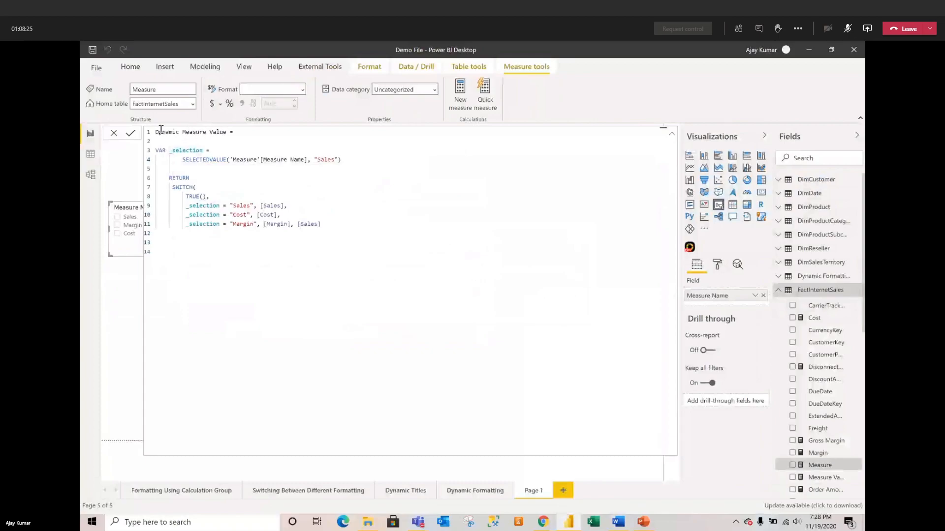
{"action": "left_click", "coordinate": [131, 134]}
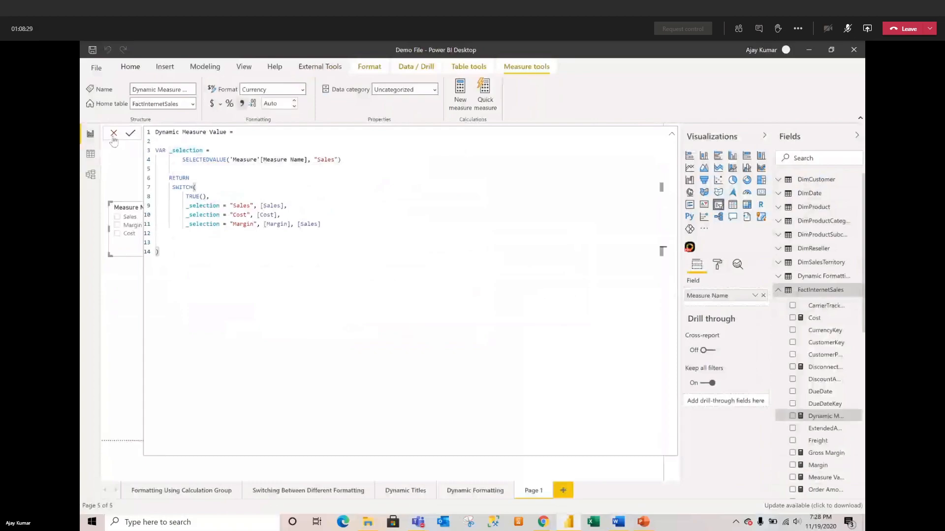
{"action": "left_click", "coordinate": [113, 134]}
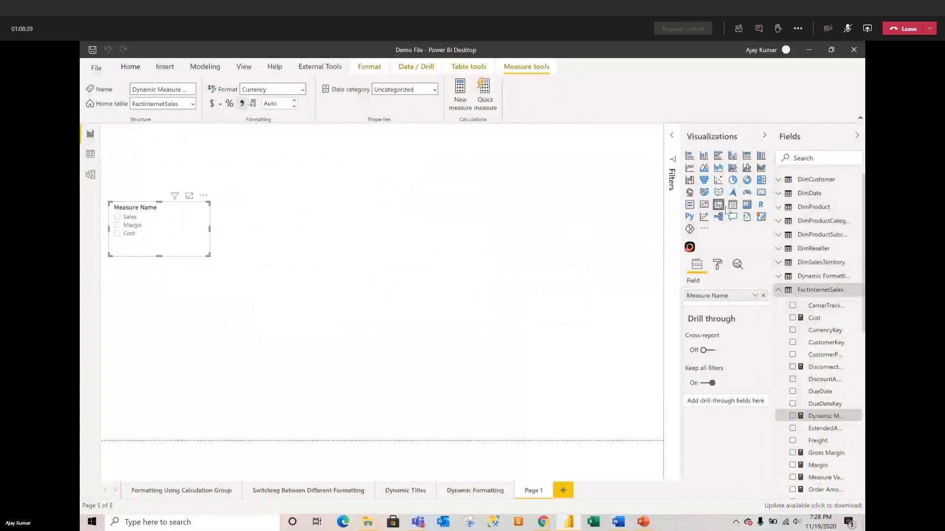
{"action": "left_click", "coordinate": [760, 195]}
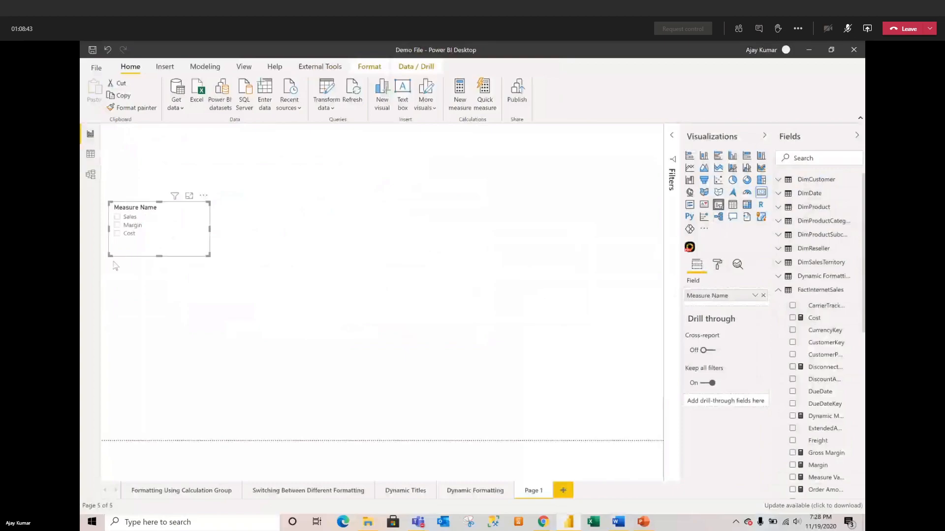
Step: Add a centred, widened Dynamic Measure Value card and pick Sales in the slicer
{"action": "left_click", "coordinate": [208, 273]}
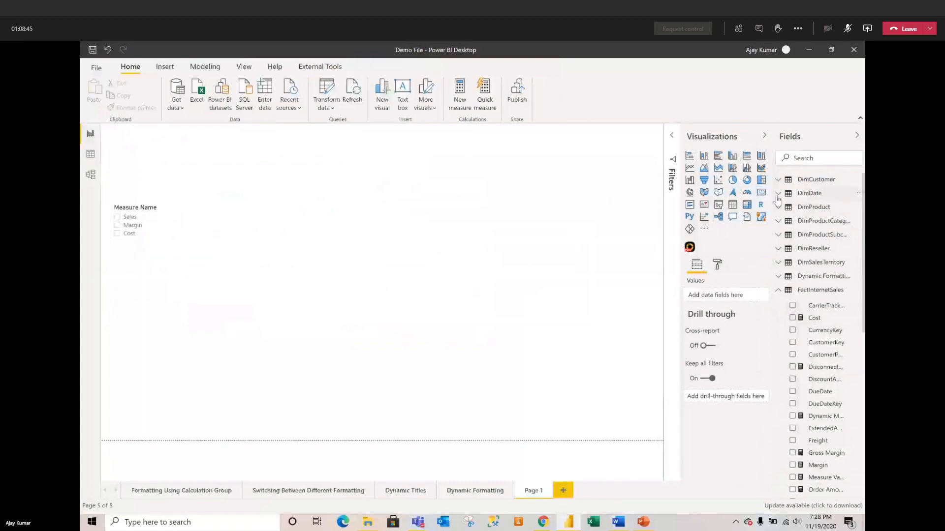
{"action": "left_click", "coordinate": [761, 193]}
{"action": "left_click_drag", "start_coordinate": [123, 168], "coordinate": [368, 271]}
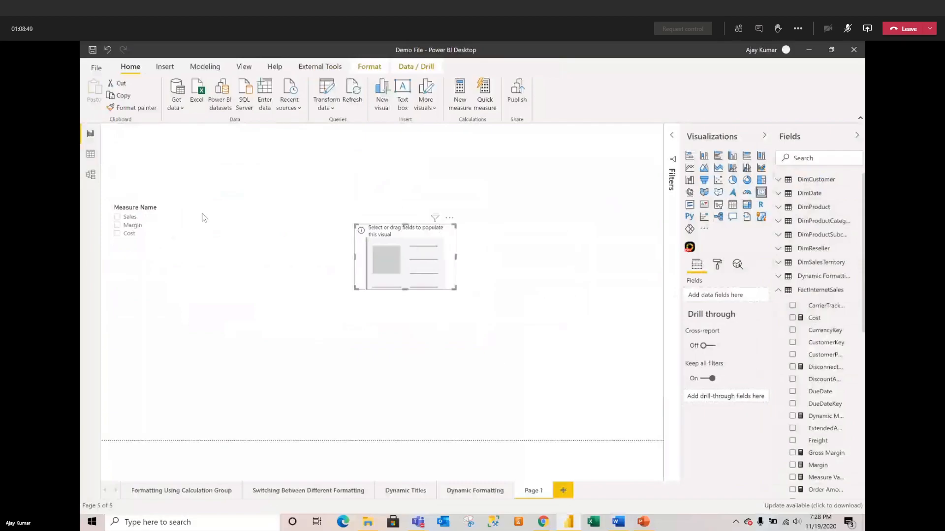
{"action": "left_click_drag", "start_coordinate": [826, 416], "coordinate": [726, 295]}
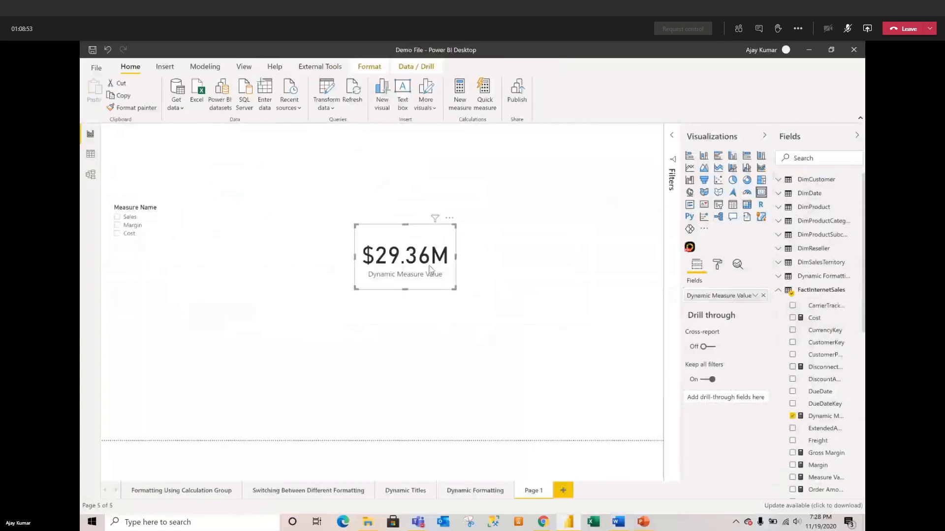
{"action": "left_click_drag", "start_coordinate": [451, 288], "coordinate": [487, 292]}
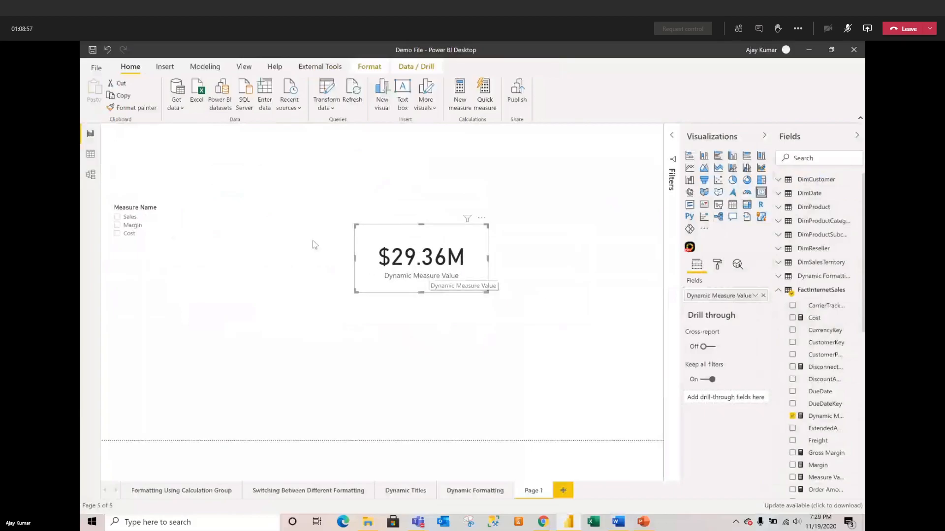
{"action": "left_click", "coordinate": [119, 221]}
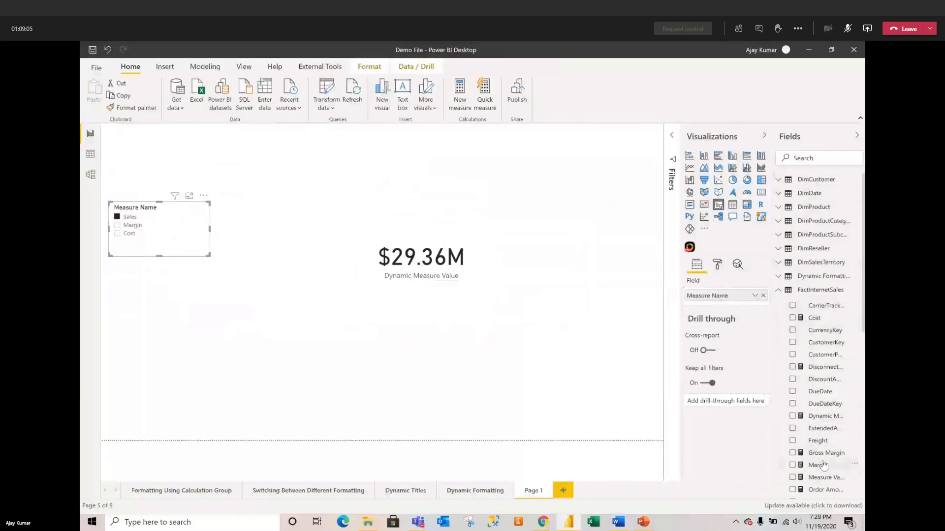
Step: Review the Dynamic Measure Value SWITCH formula, then pick Margin and then Cost in the slicer
{"action": "left_click", "coordinate": [824, 418]}
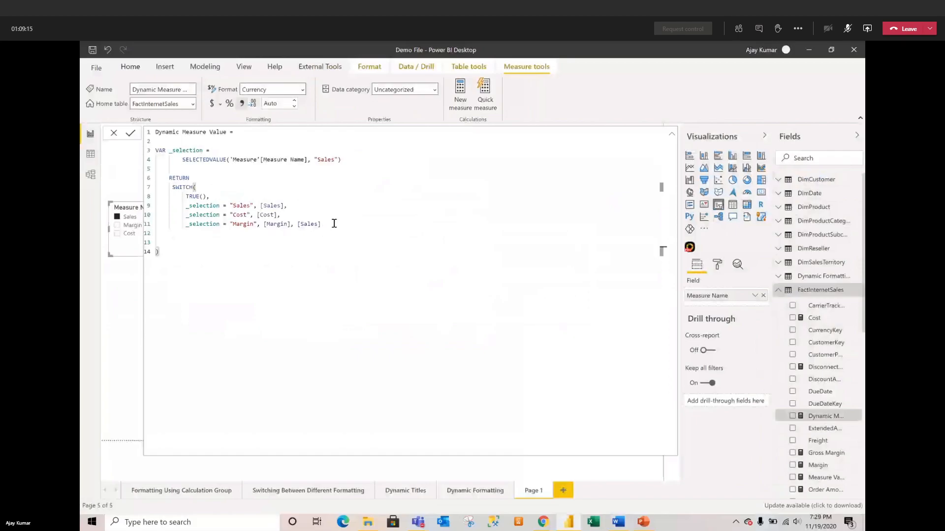
{"action": "left_click", "coordinate": [113, 135]}
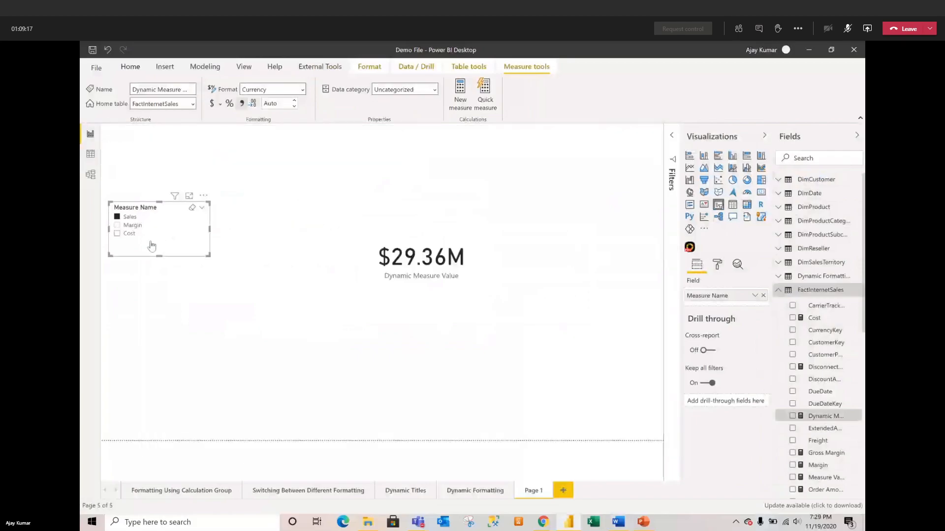
{"action": "left_click", "coordinate": [133, 226]}
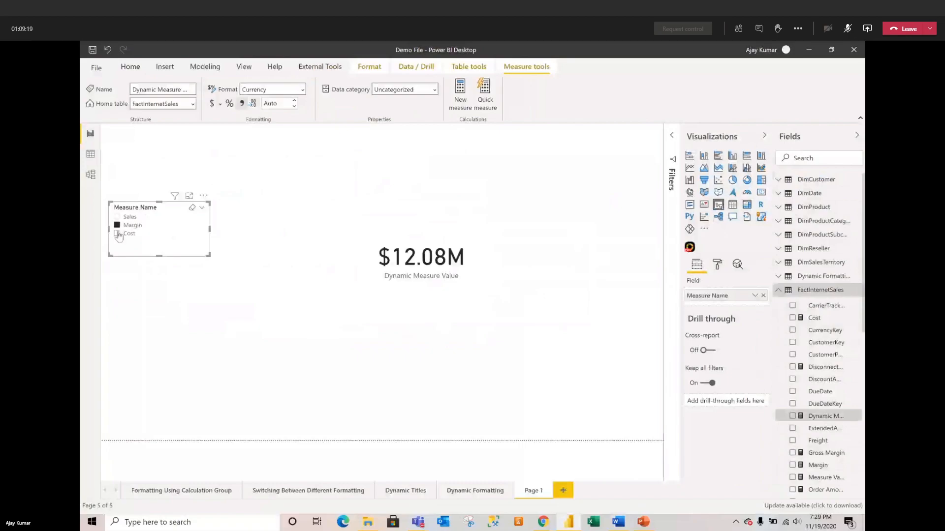
{"action": "left_click", "coordinate": [118, 234]}
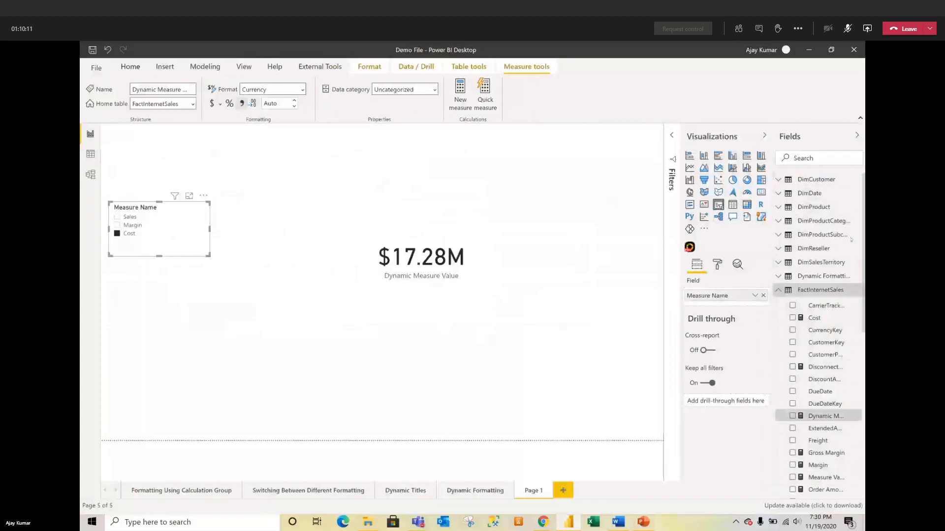
Step: Move the $17.28M card to the top-left of the page and show External Tools
{"action": "left_click_drag", "start_coordinate": [407, 271], "coordinate": [151, 163]}
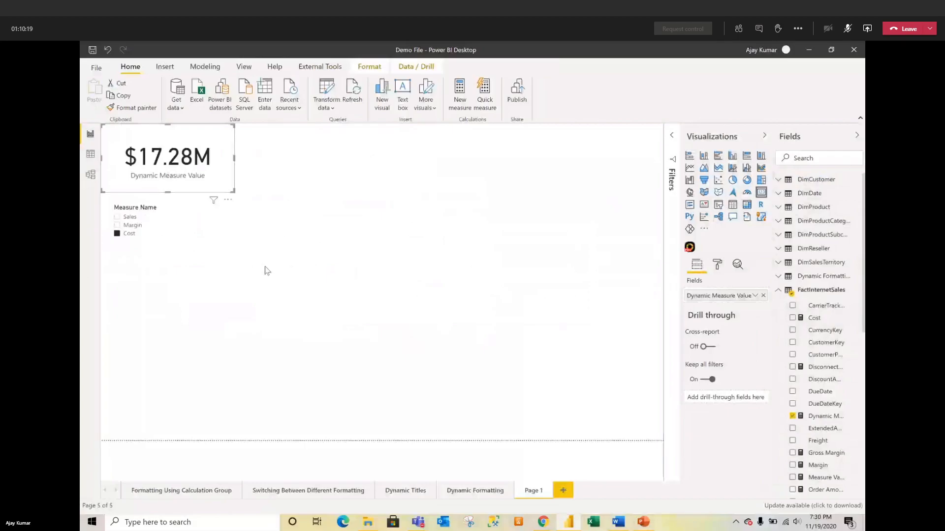
{"action": "left_click", "coordinate": [330, 74]}
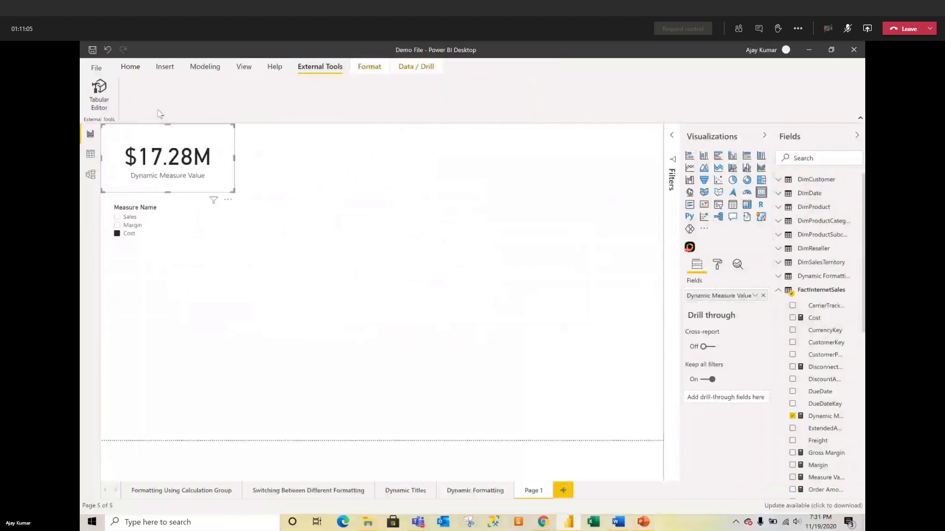
Step: Launch Tabular Editor on the model, enlarge it, and expand Tables down to Dynamic Formatting's items
{"action": "left_click", "coordinate": [99, 92]}
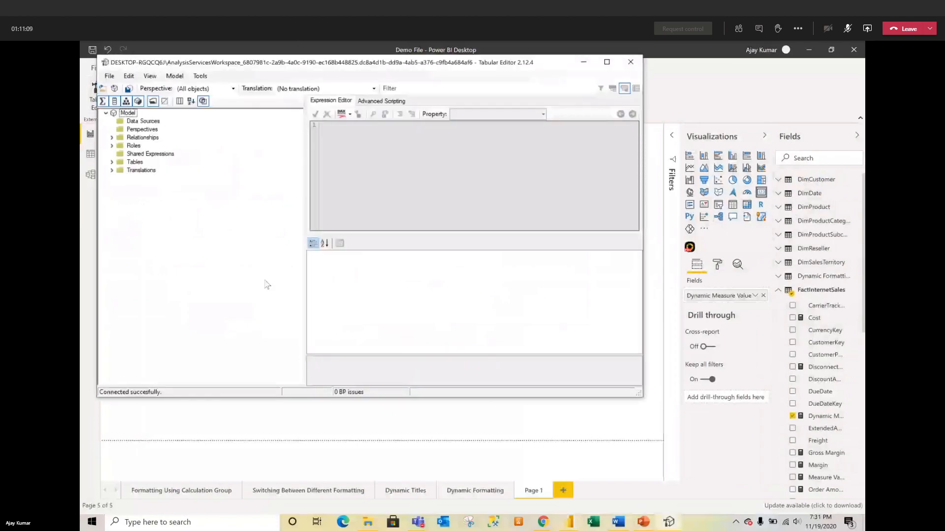
{"action": "left_click_drag", "start_coordinate": [641, 397], "coordinate": [796, 503]}
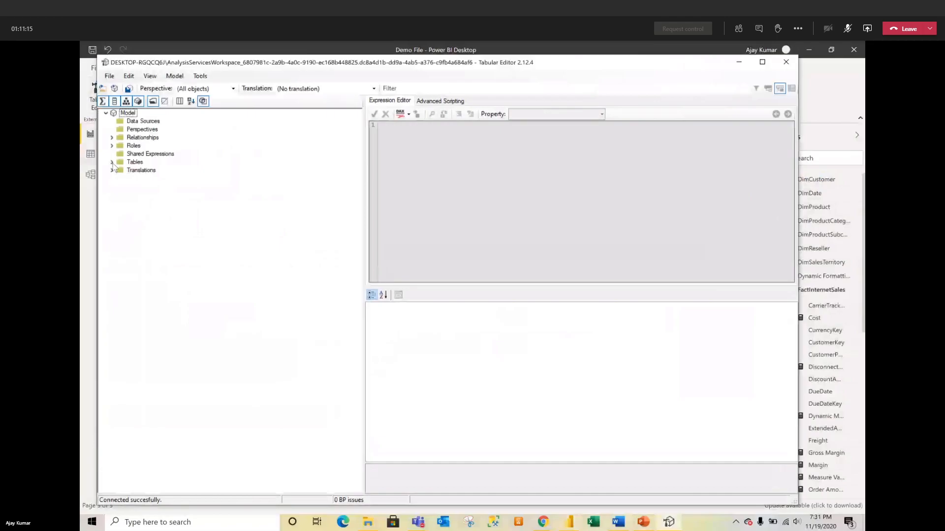
{"action": "left_click", "coordinate": [111, 146]}
{"action": "left_click", "coordinate": [112, 138]}
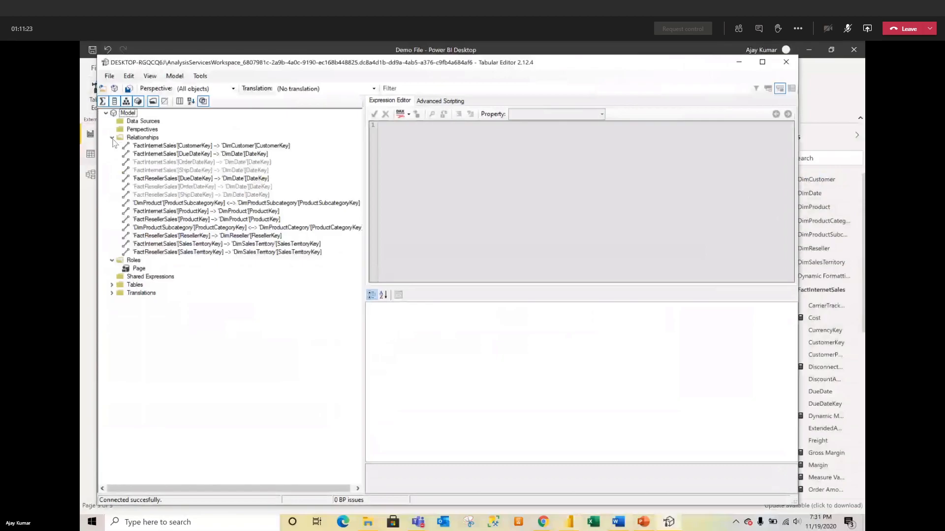
{"action": "left_click", "coordinate": [113, 138]}
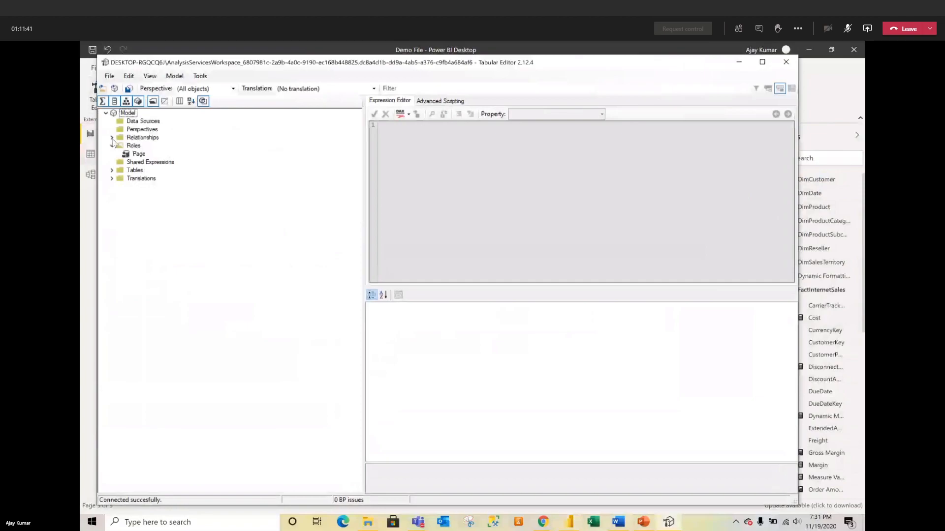
{"action": "left_click", "coordinate": [112, 171]}
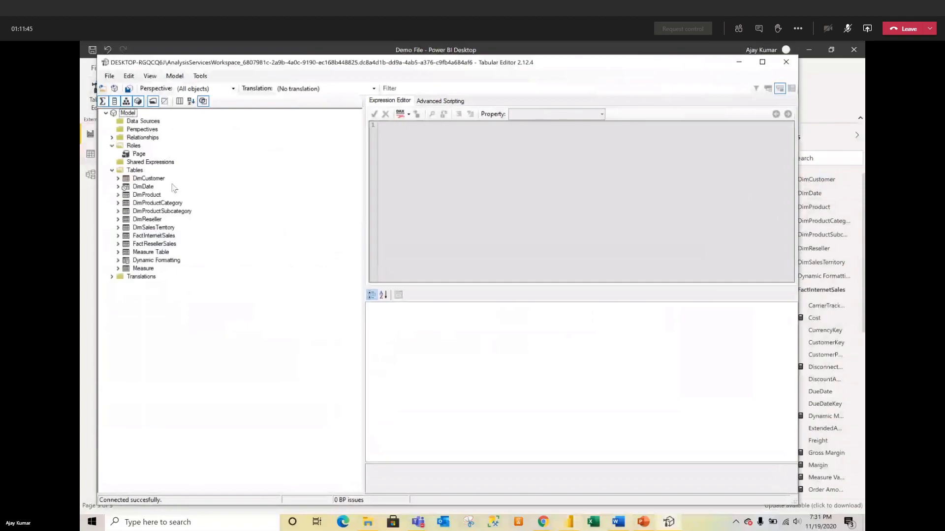
{"action": "left_click", "coordinate": [119, 261]}
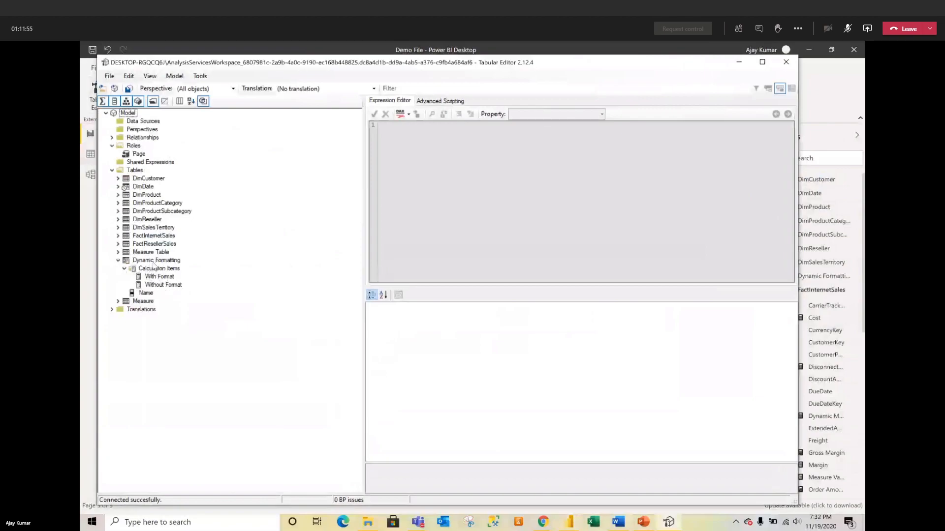
Step: Create a new calculation group under Tables named Metric
{"action": "left_click", "coordinate": [132, 171]}
{"action": "right_click", "coordinate": [132, 171]}
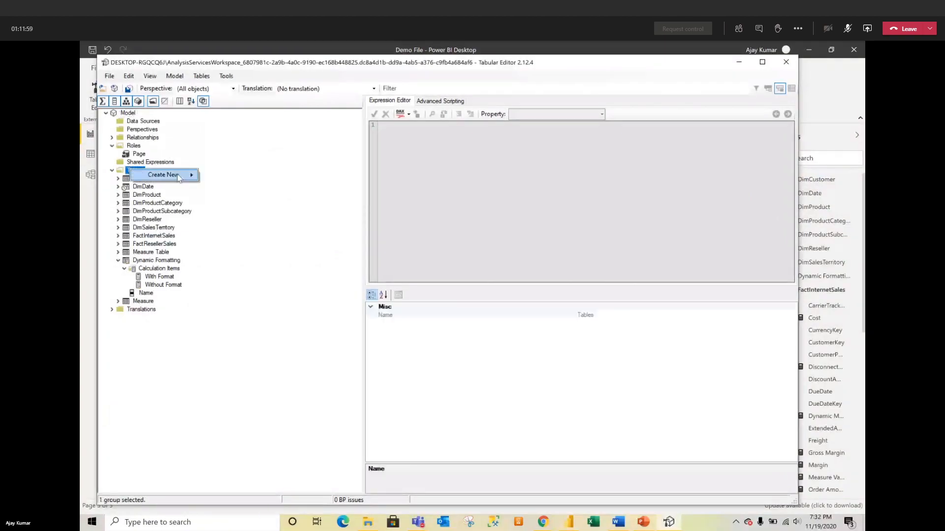
{"action": "mouse_move", "coordinate": [182, 177]}
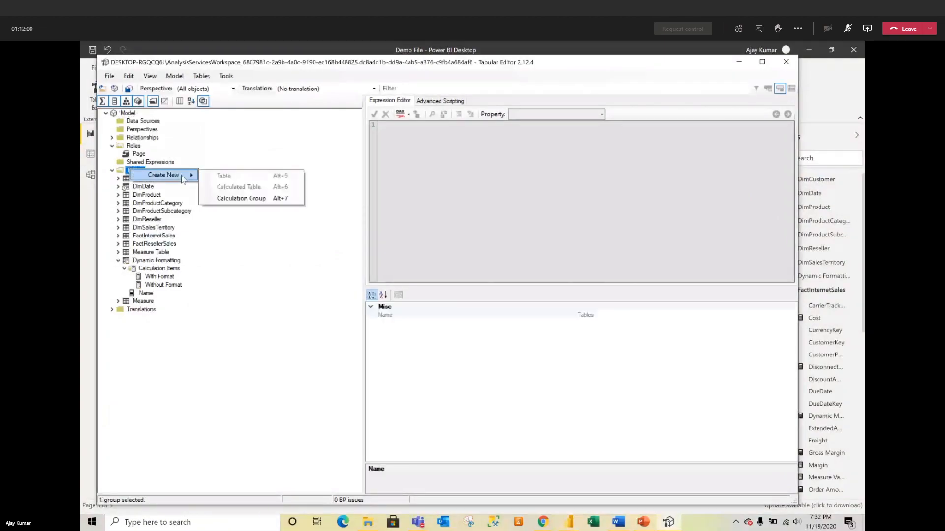
{"action": "left_click", "coordinate": [227, 199]}
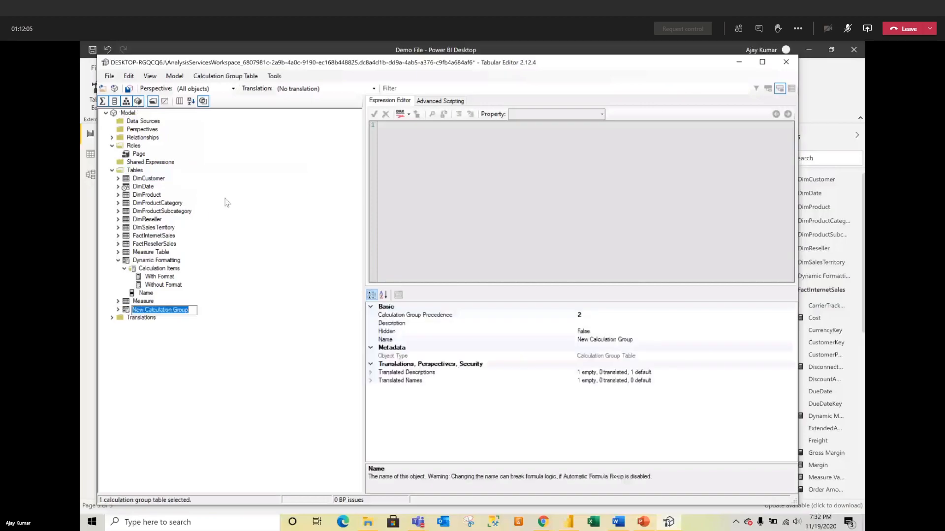
{"action": "type", "text": "Metric"}
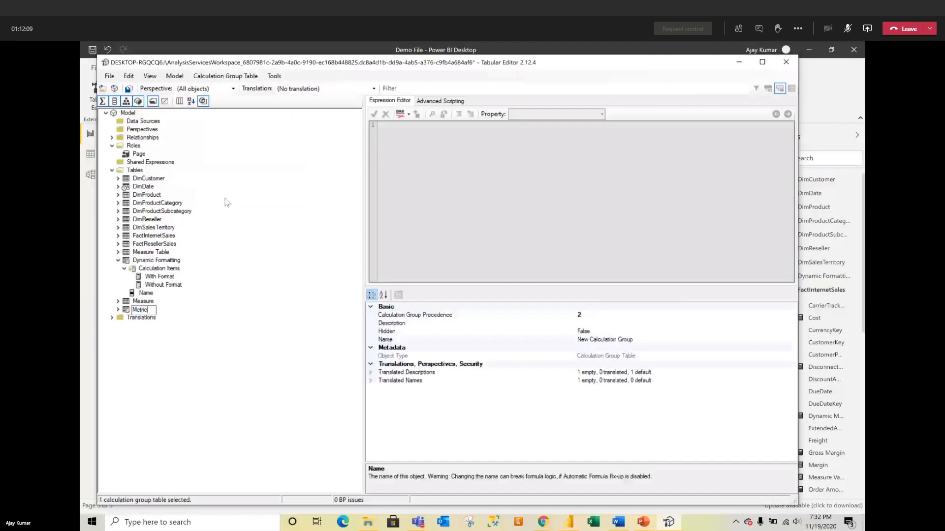
{"action": "key", "text": "Return"}
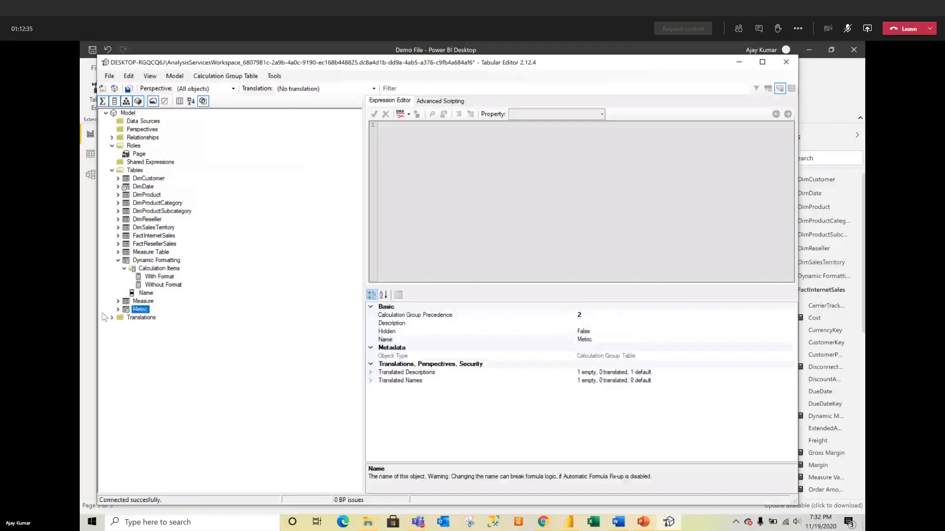
Step: Rename the Metric group's Name column to Metric, then select its Calculation Items
{"action": "left_click", "coordinate": [118, 310]}
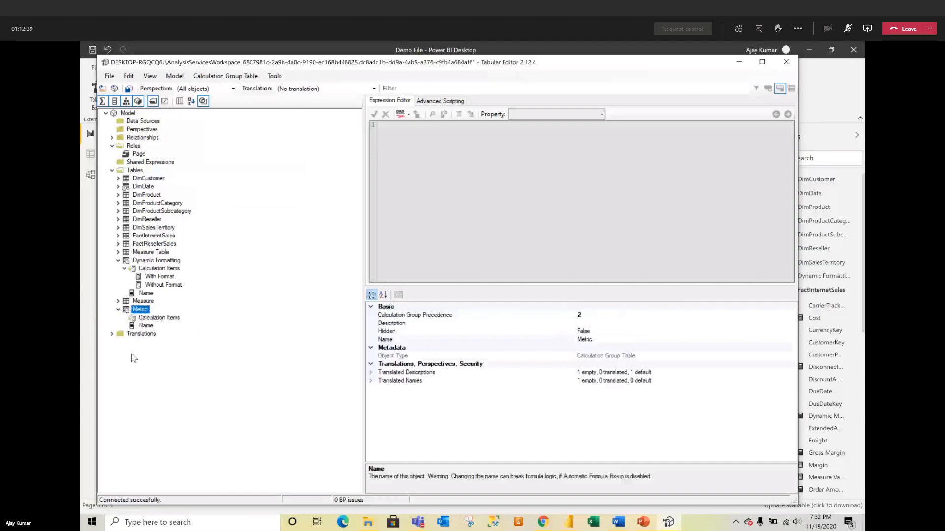
{"action": "left_click", "coordinate": [150, 327]}
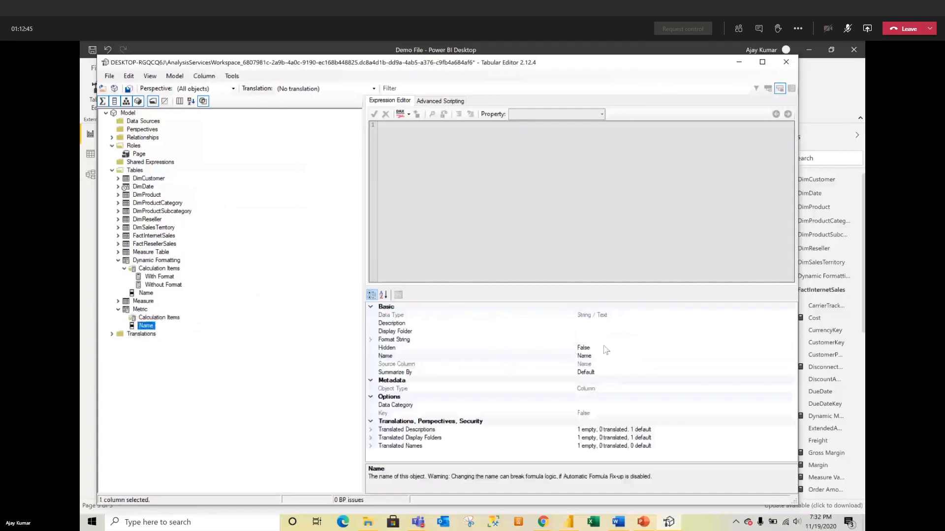
{"action": "left_click", "coordinate": [594, 365]}
{"action": "left_click", "coordinate": [595, 356]}
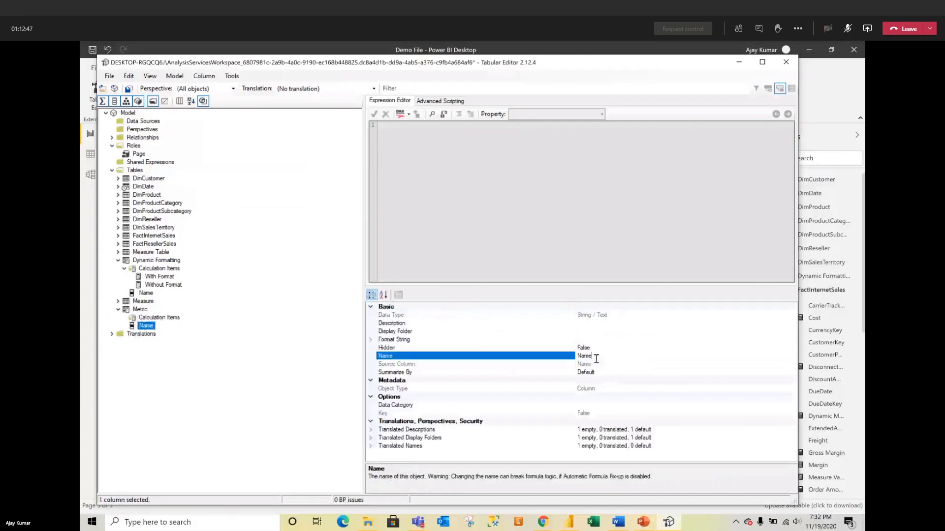
{"action": "key", "text": "BackSpace"}
{"action": "key", "text": "BackSpace"}
{"action": "key", "text": "BackSpace"}
{"action": "key", "text": "BackSpace"}
{"action": "type", "text": "Metric"}
{"action": "key", "text": "Return"}
{"action": "left_click", "coordinate": [156, 319]}
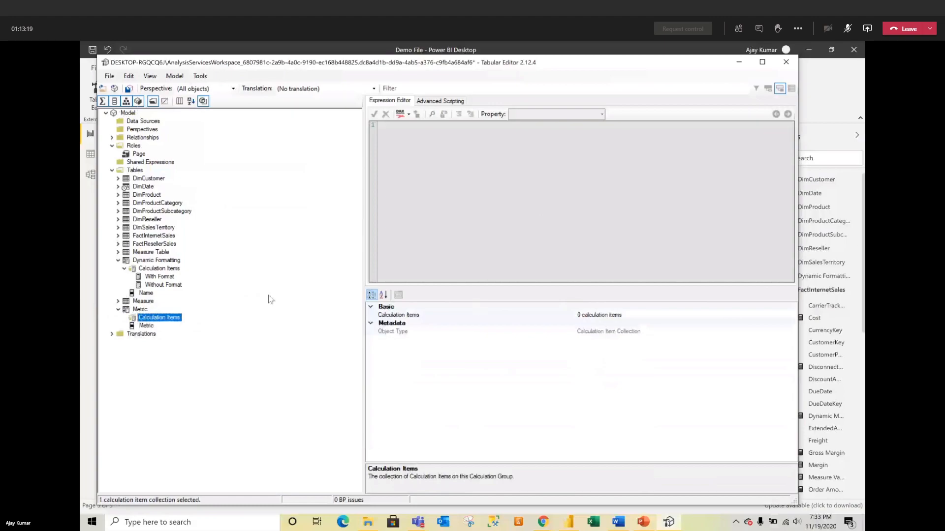
Step: Add a new calculation item named Sales to the Metric group
{"action": "right_click", "coordinate": [157, 322]}
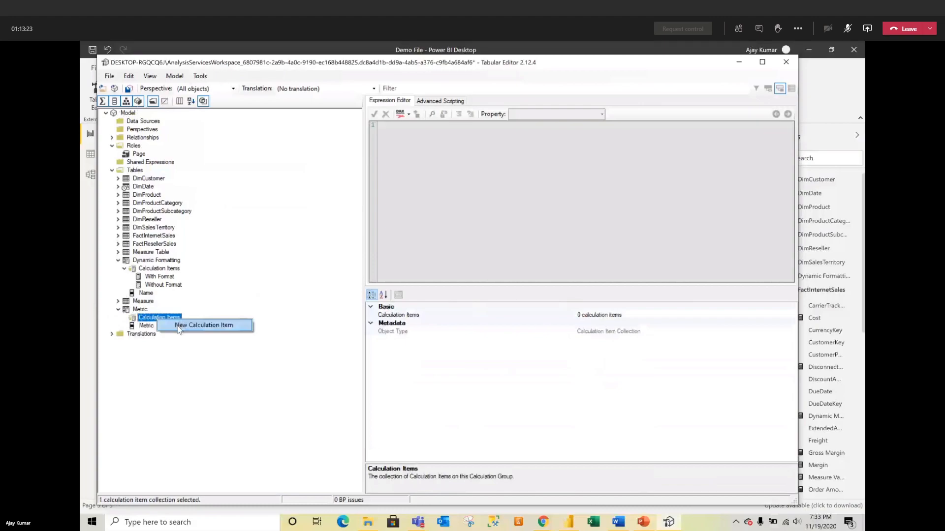
{"action": "left_click", "coordinate": [179, 326]}
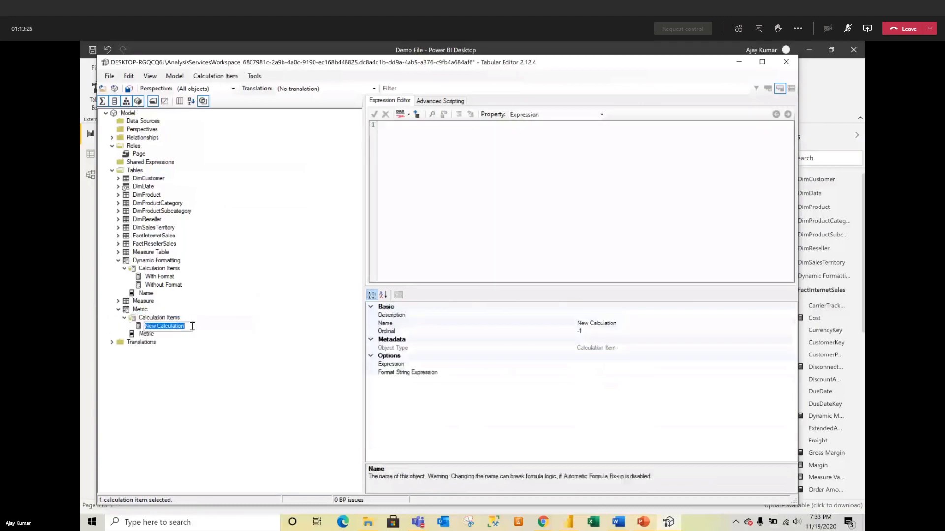
{"action": "type", "text": "Sales"}
{"action": "key", "text": "Return"}
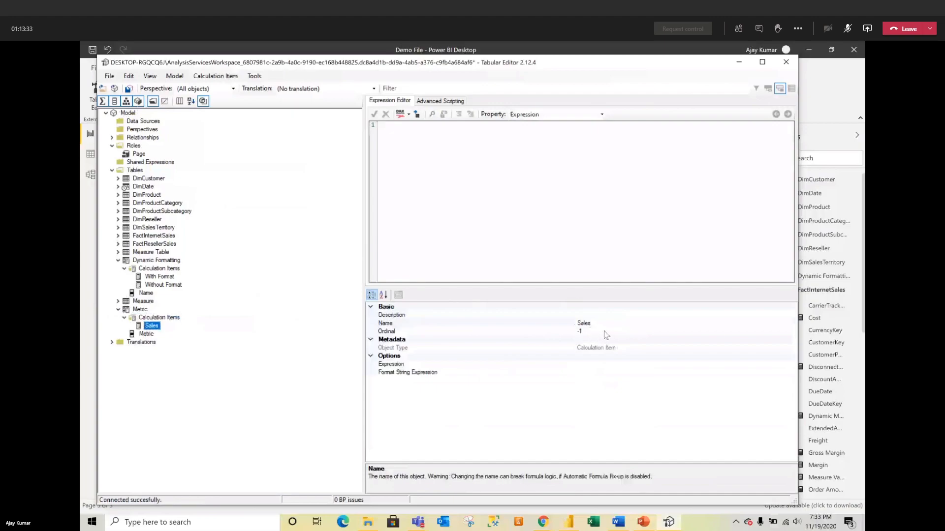
{"action": "left_click", "coordinate": [462, 333]}
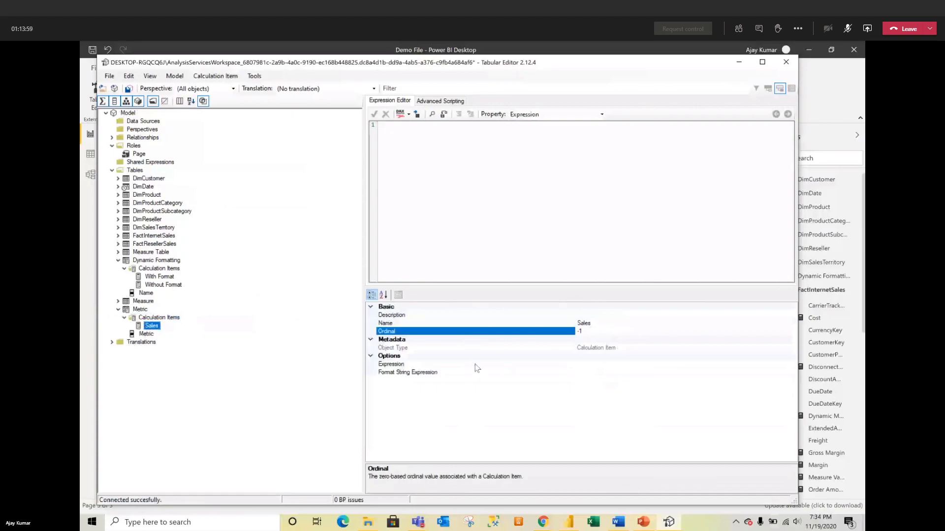
Step: Set the Sales item's expression to [Sales]
{"action": "left_click", "coordinate": [597, 359]}
{"action": "left_click", "coordinate": [584, 365]}
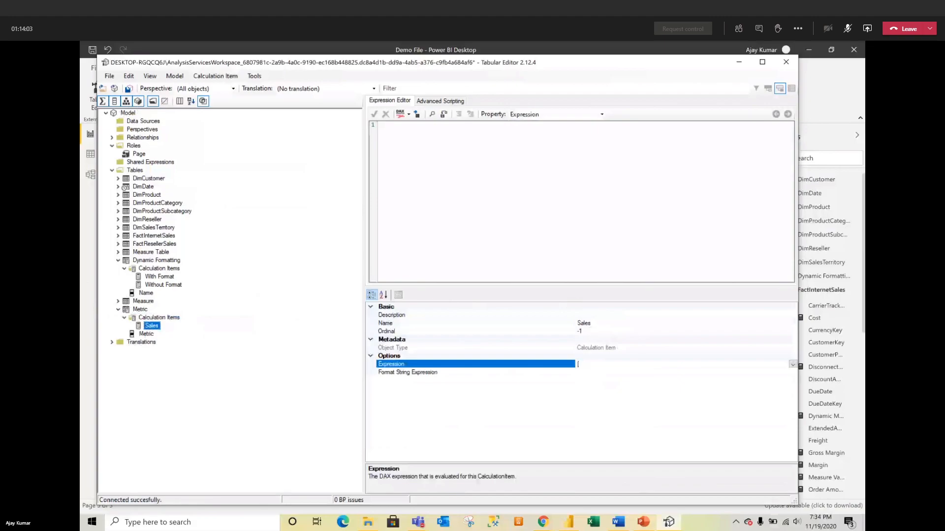
{"action": "type", "text": "[s"}
{"action": "key", "text": "BackSpace"}
{"action": "type", "text": "Sales"}
{"action": "left_click", "coordinate": [602, 373]}
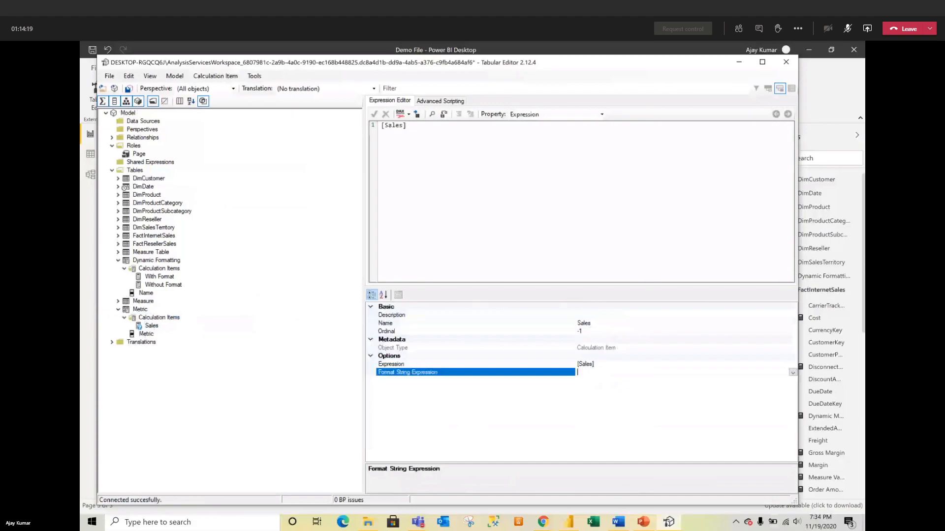
Step: Set the Sales item's format string expression to "#,0"
{"action": "key", "text": "alt+Tab"}
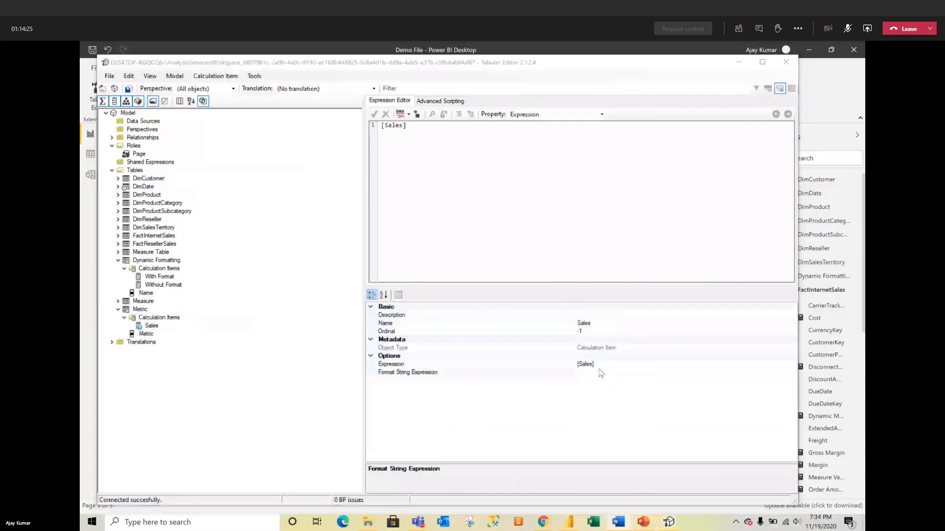
{"action": "left_click", "coordinate": [599, 372]}
{"action": "type", "text": "\""}
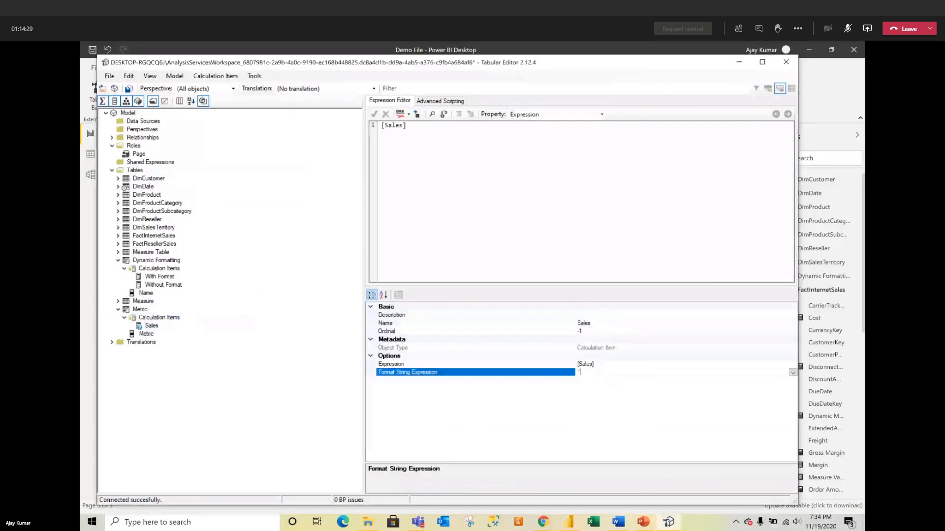
{"action": "type", "text": "0"}
{"action": "key", "text": "BackSpace"}
{"action": "key", "text": "BackSpace"}
{"action": "type", "text": "\"#,0"}
Step: Add another calculation item to Metric and name it Cost
{"action": "right_click", "coordinate": [163, 320]}
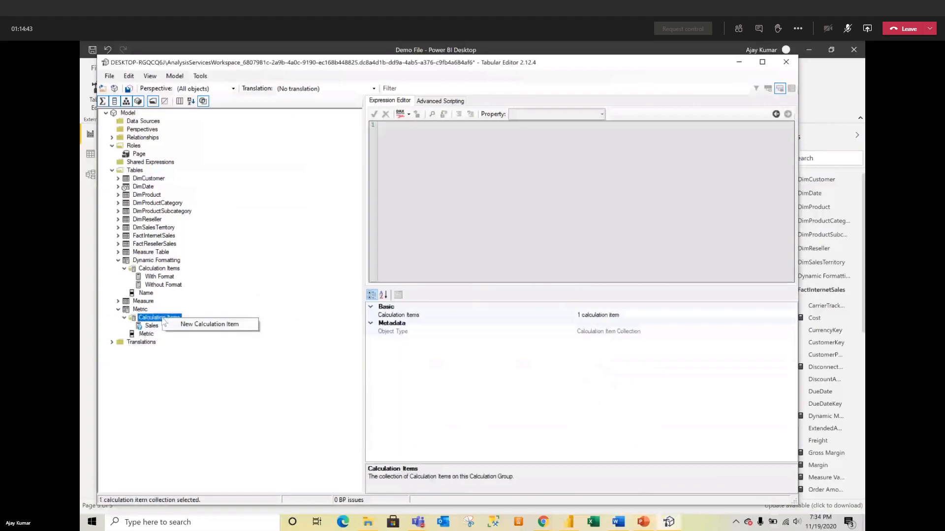
{"action": "left_click", "coordinate": [185, 325]}
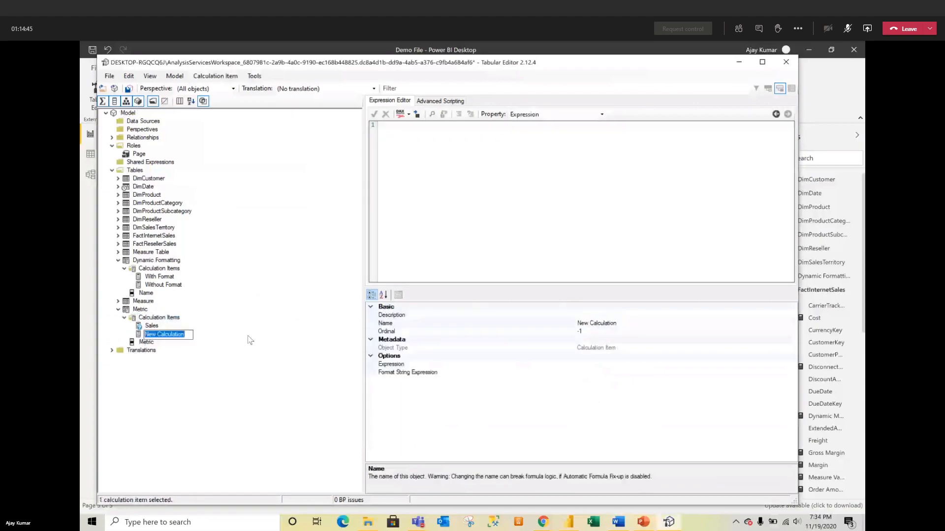
{"action": "type", "text": "Cost"}
{"action": "left_click", "coordinate": [597, 347]}
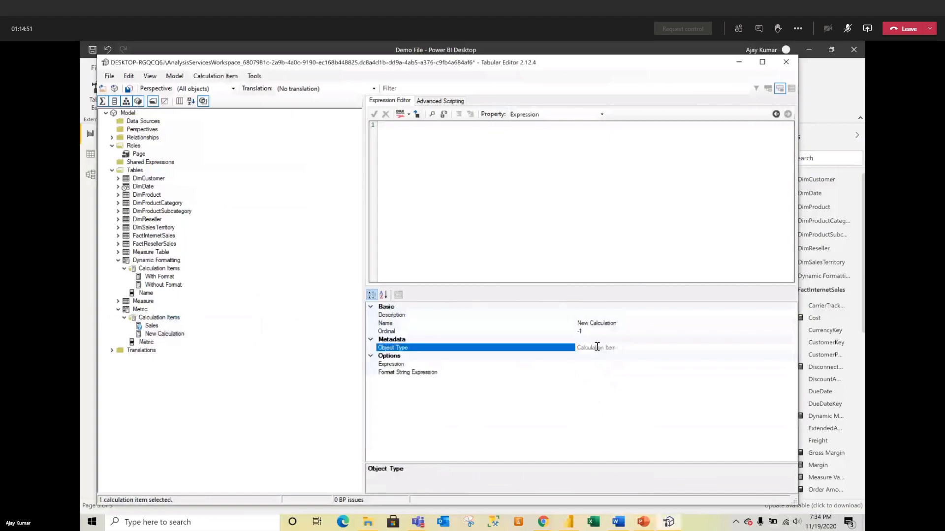
{"action": "left_click", "coordinate": [590, 363]}
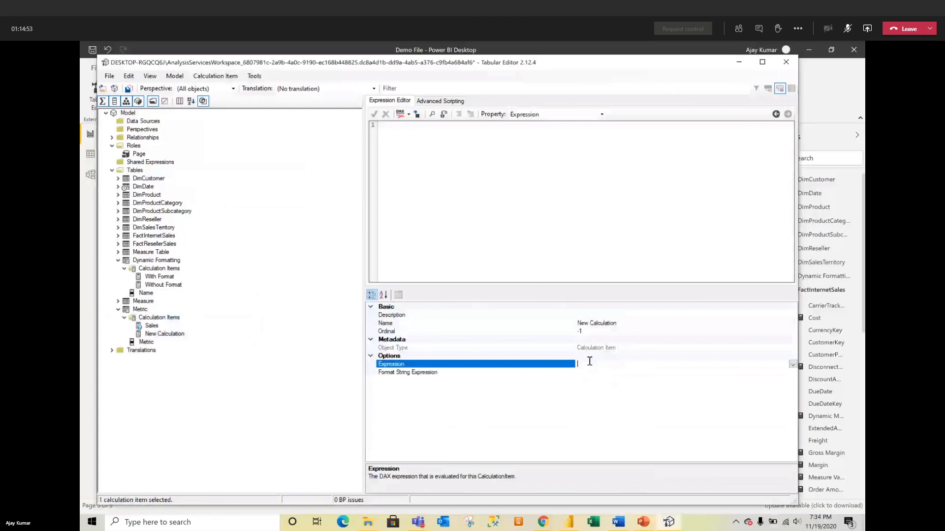
{"action": "left_click", "coordinate": [626, 323]}
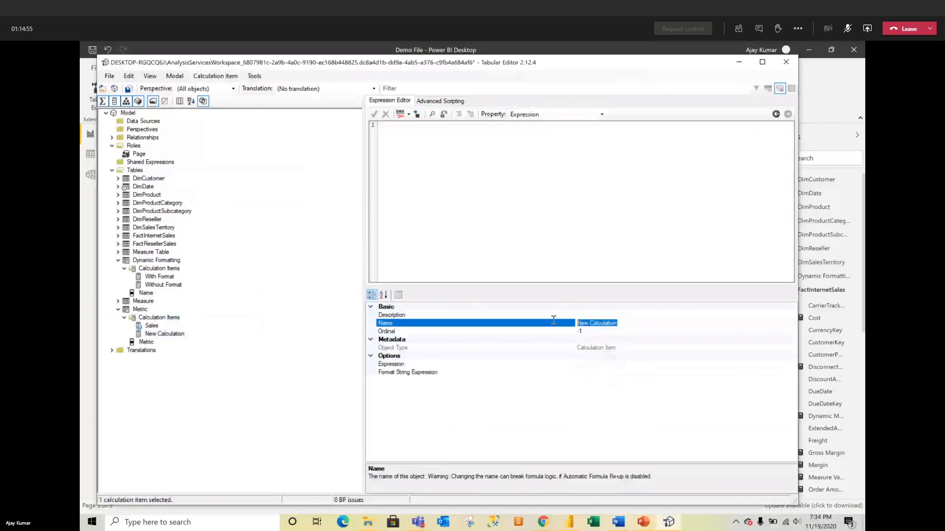
{"action": "type", "text": "Cost"}
{"action": "key", "text": "Return"}
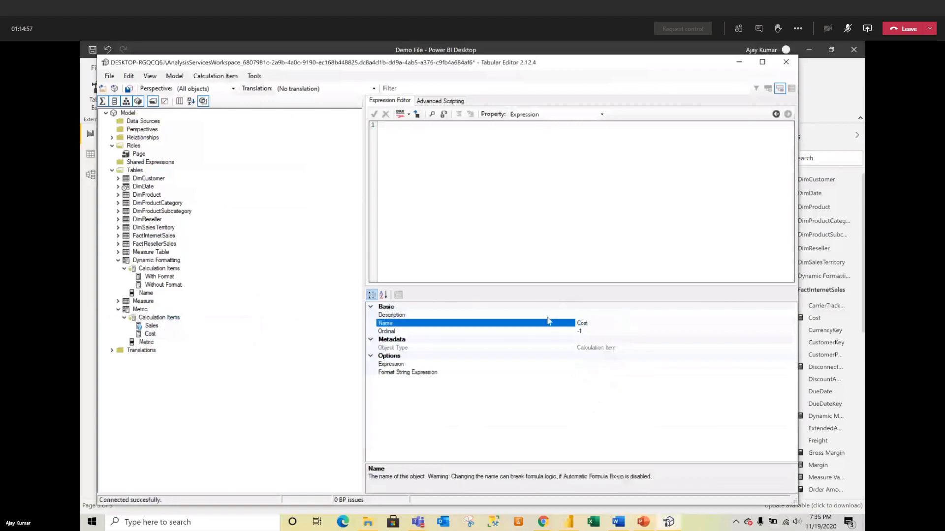
Step: Set the Cost item's expression to [Cost] and paste "#,##0" as its format string
{"action": "left_click", "coordinate": [585, 364]}
{"action": "type", "text": "[Cost"}
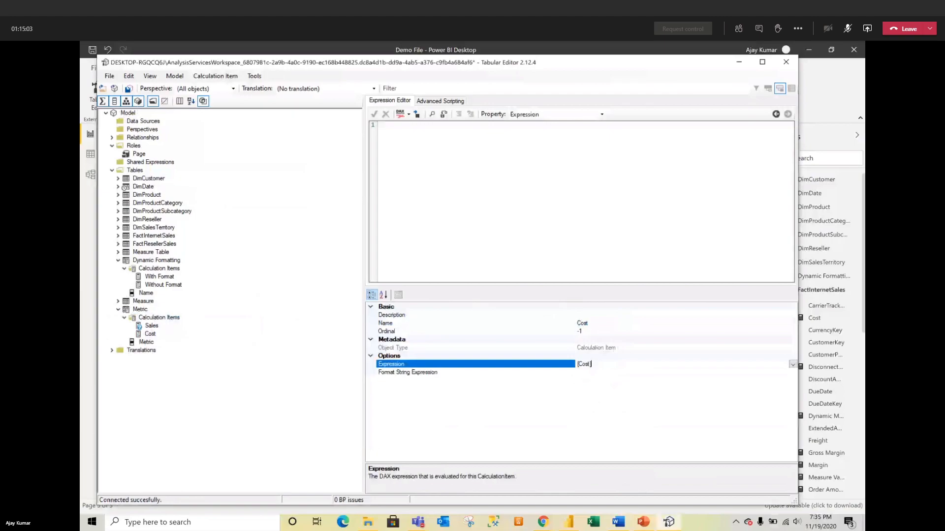
{"action": "left_click", "coordinate": [607, 374]}
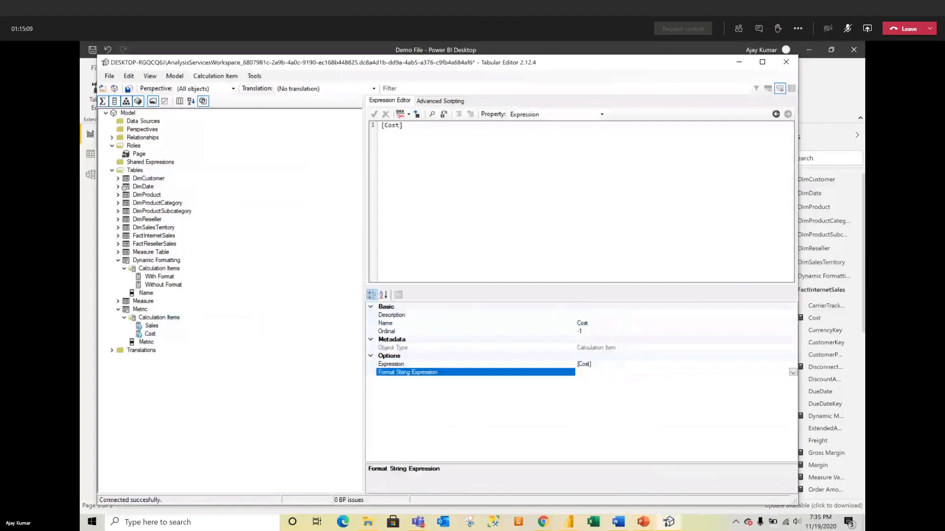
{"action": "key", "text": "alt+Tab"}
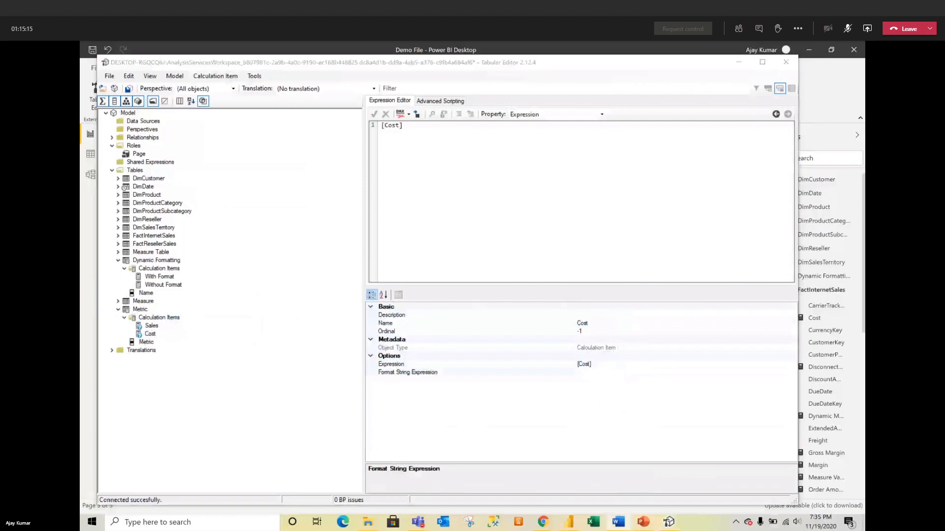
{"action": "left_click", "coordinate": [609, 383]}
{"action": "left_click", "coordinate": [615, 373]}
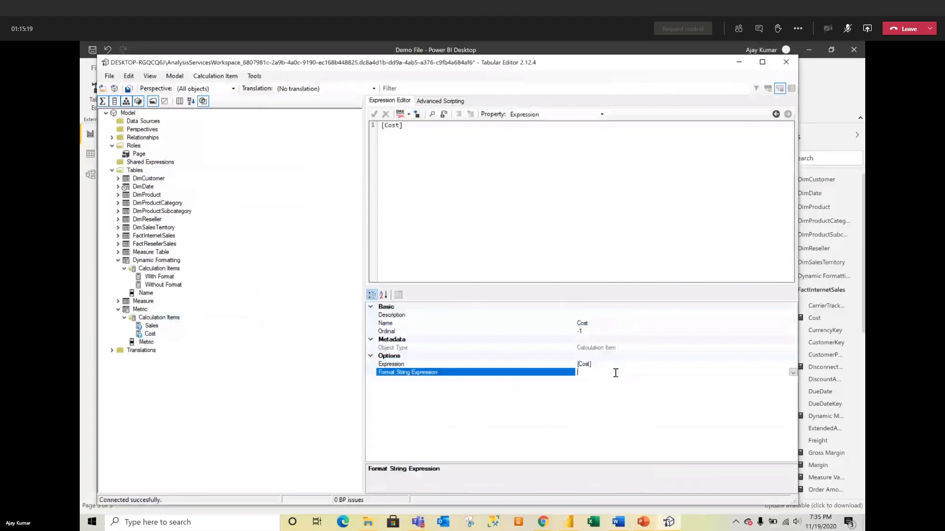
{"action": "type", "text": "\"#,##0\""}
Step: Add a third calculation item to Metric and name it Gross Margin
{"action": "right_click", "coordinate": [145, 320]}
{"action": "left_click", "coordinate": [153, 323]}
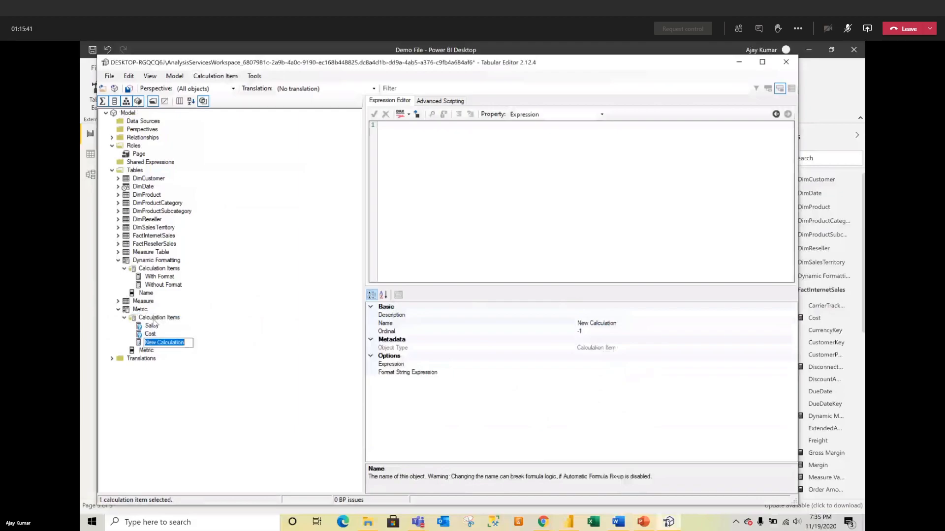
{"action": "left_click", "coordinate": [618, 322]}
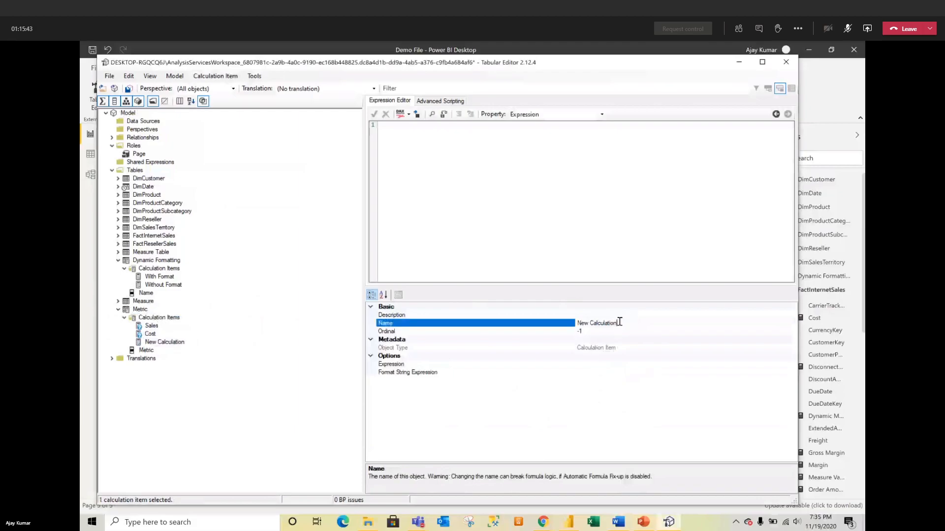
{"action": "left_click_drag", "start_coordinate": [618, 322], "coordinate": [574, 321]}
{"action": "type", "text": "Gross Margin"}
{"action": "left_click", "coordinate": [602, 365]}
Step: Set its expression to [Gross Margin] and paste the "#,##0.00 %" format string
{"action": "type", "text": "[Gros"}
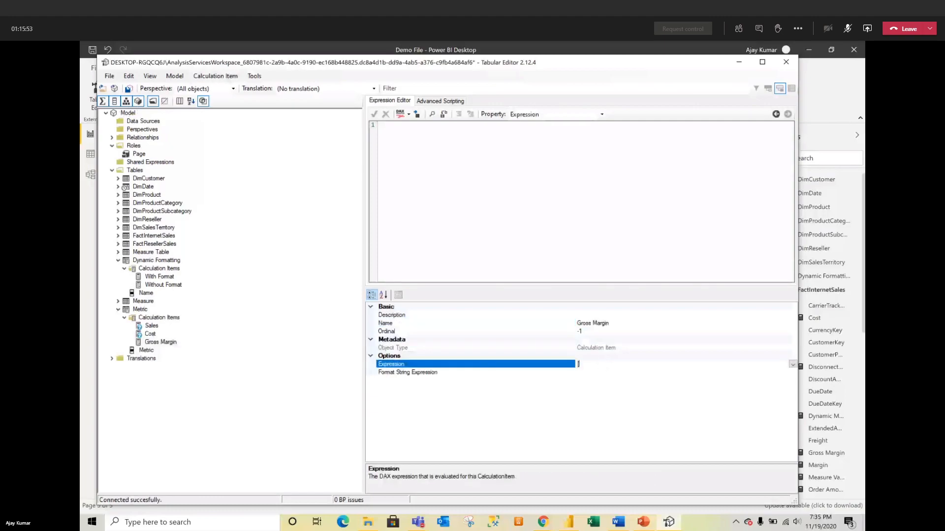
{"action": "type", "text": "Margin"}
{"action": "left_click", "coordinate": [595, 372]}
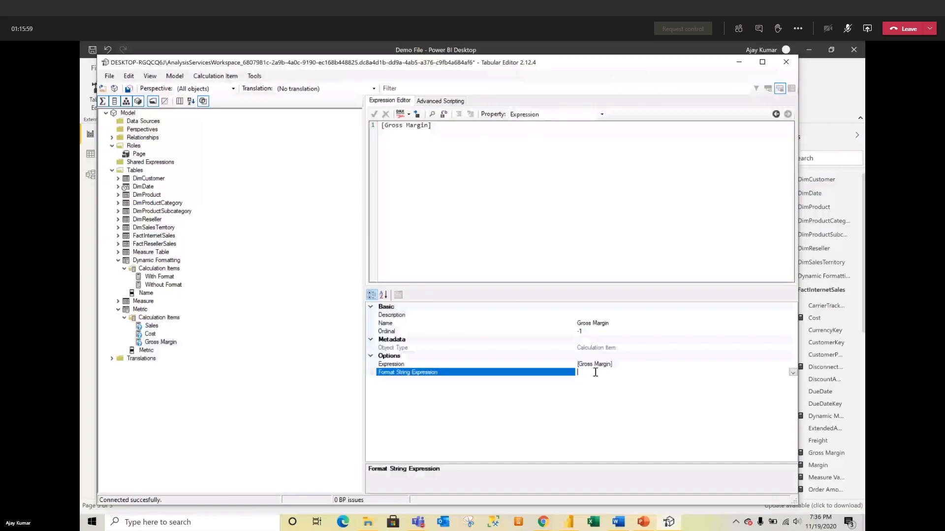
{"action": "key", "text": "alt+Tab"}
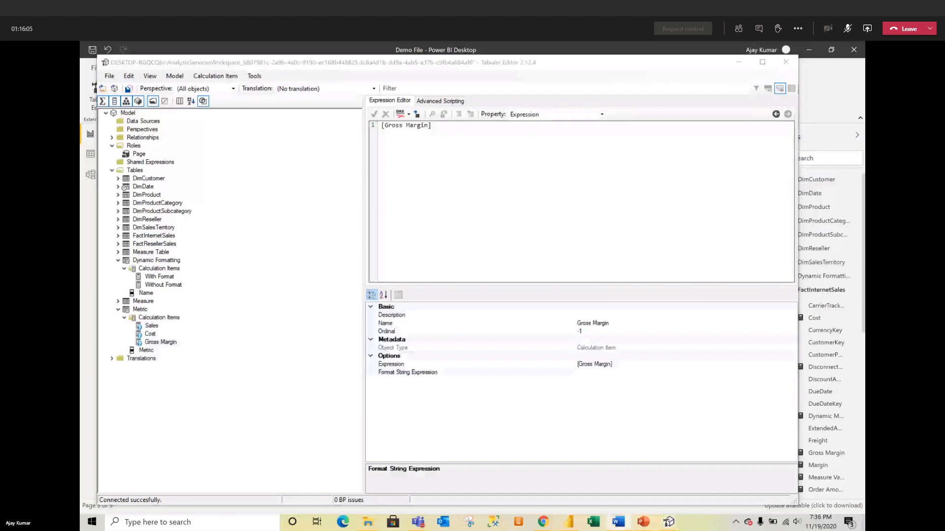
{"action": "left_click", "coordinate": [594, 373]}
{"action": "type", "text": "\"#,##0.00 %\""}
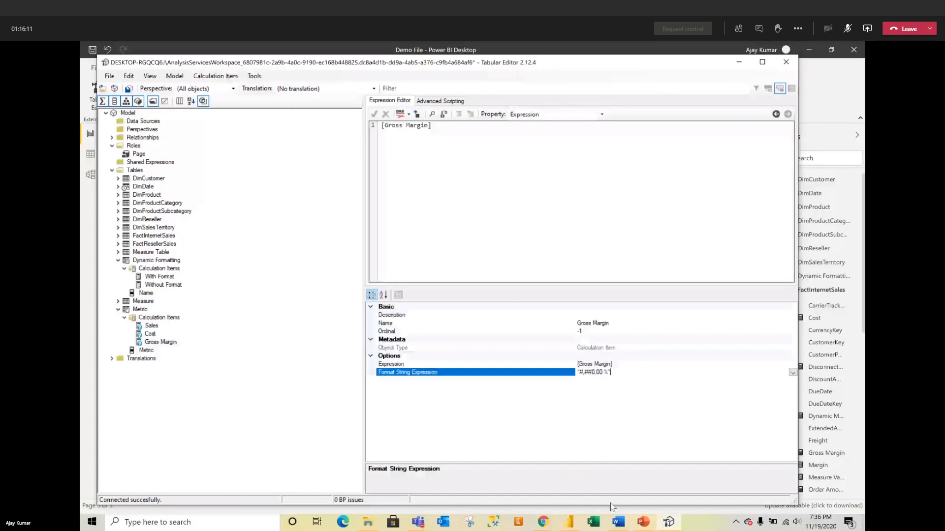
{"action": "mouse_move", "coordinate": [636, 517]}
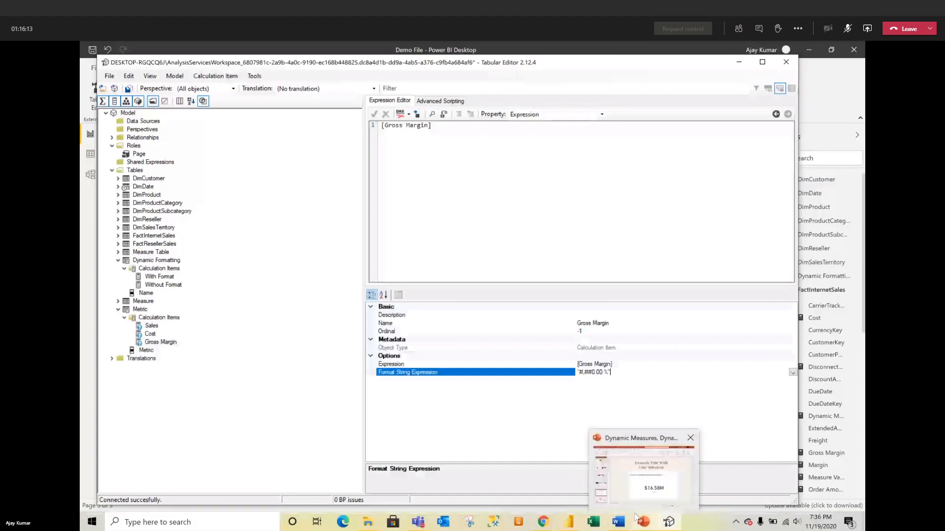
Step: Review the Gross Margin measure's DIVIDE formula in Power BI, then return to Tabular Editor
{"action": "left_click", "coordinate": [561, 524]}
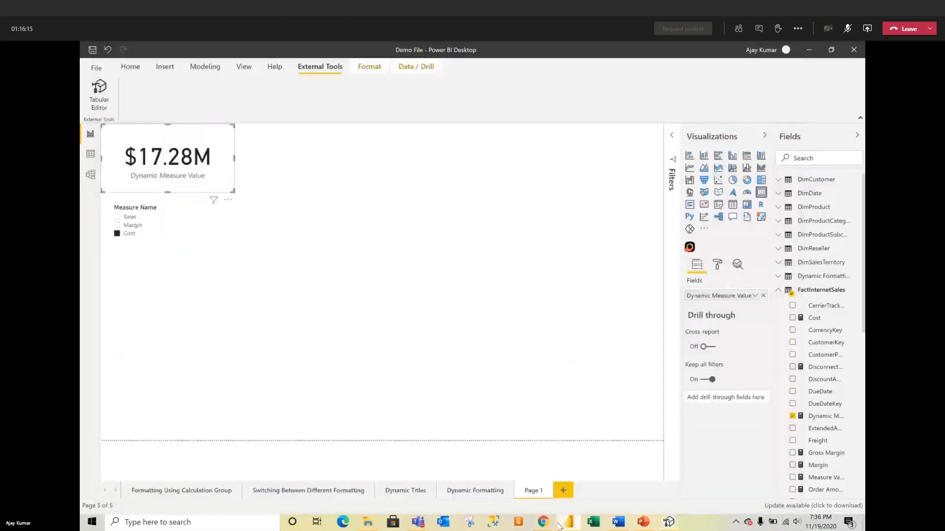
{"action": "left_click", "coordinate": [636, 299]}
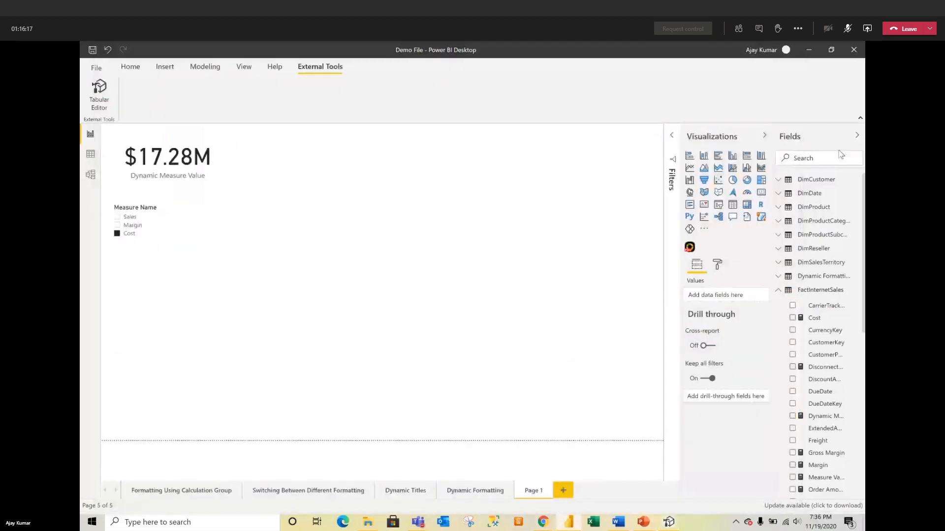
{"action": "left_click", "coordinate": [813, 157]}
{"action": "type", "text": "gross"}
{"action": "left_click", "coordinate": [808, 199]}
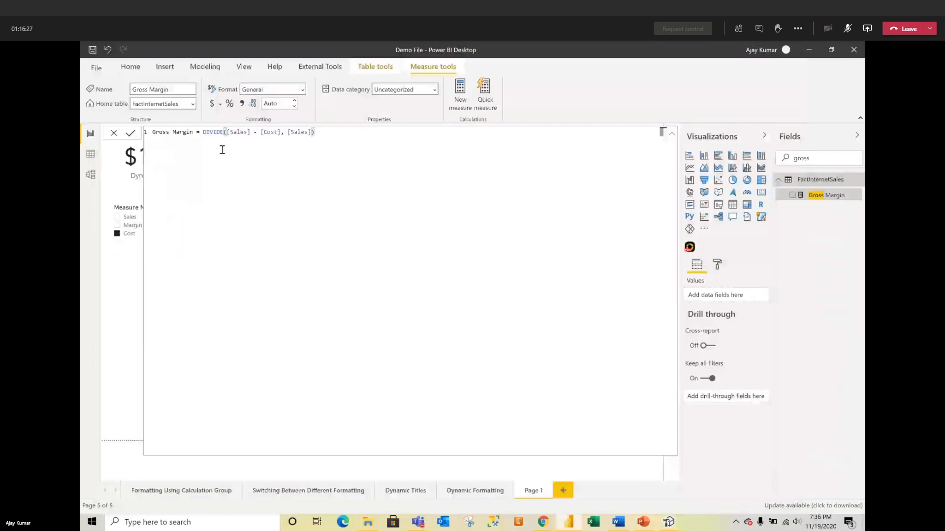
{"action": "left_click", "coordinate": [113, 133]}
{"action": "left_click", "coordinate": [290, 303]}
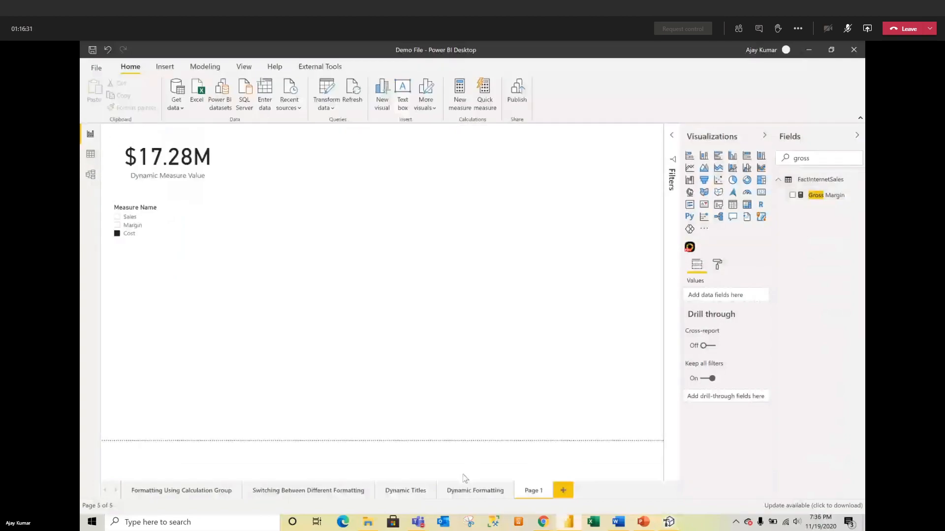
{"action": "left_click", "coordinate": [667, 522]}
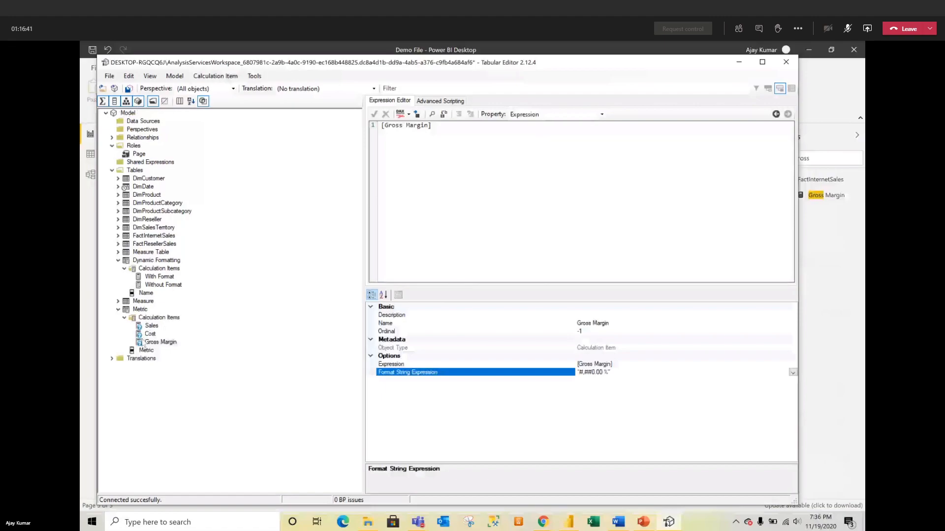
Step: Change the Sales calculation item's Ordinal from -1 to 2
{"action": "left_click", "coordinate": [158, 334]}
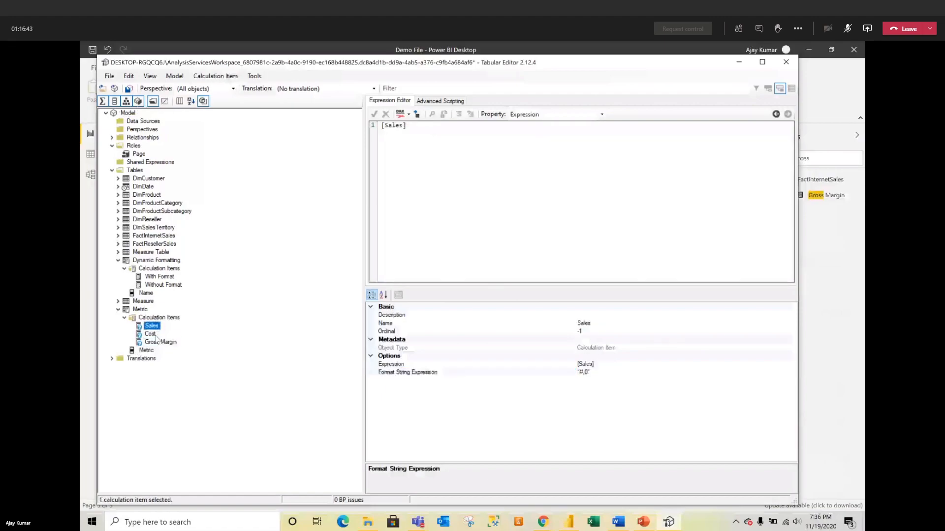
{"action": "left_click", "coordinate": [154, 343]}
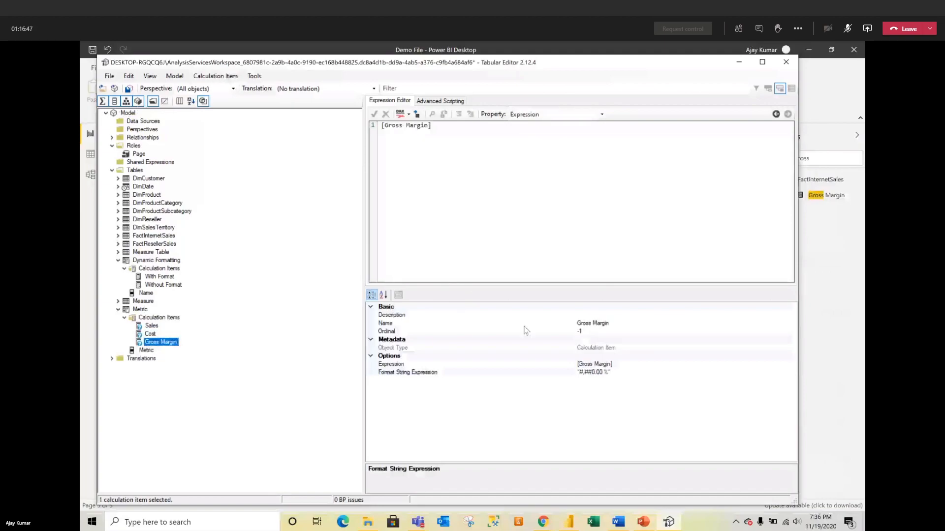
{"action": "left_click", "coordinate": [145, 335]}
{"action": "left_click", "coordinate": [152, 326]}
{"action": "left_click", "coordinate": [585, 339]}
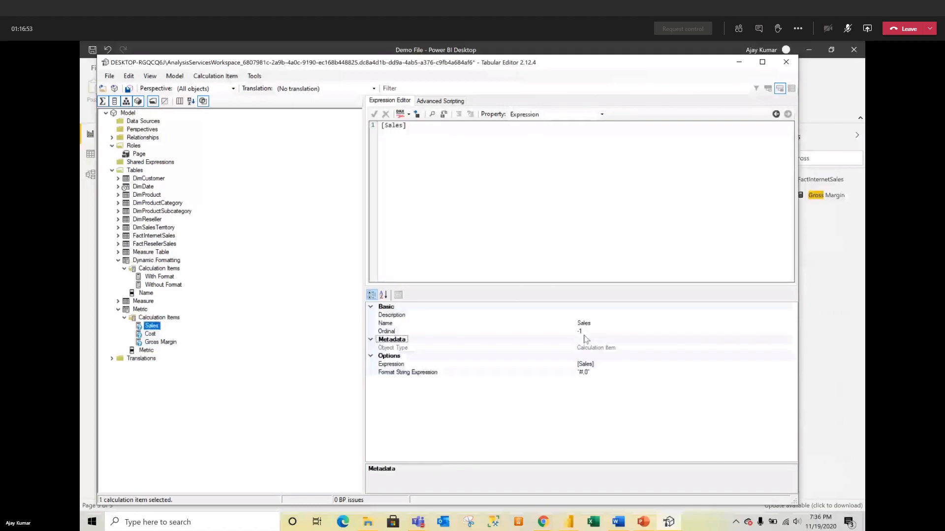
{"action": "left_click", "coordinate": [592, 332]}
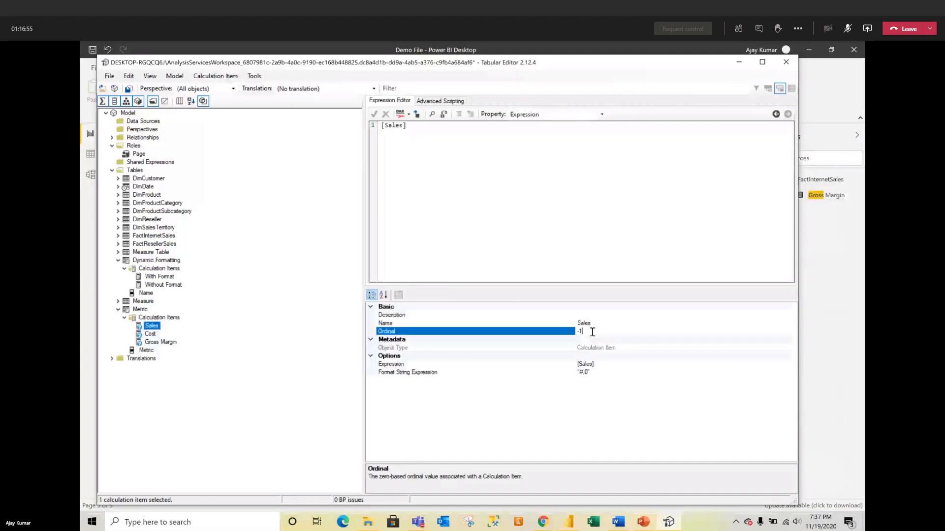
{"action": "key", "text": "BackSpace"}
{"action": "key", "text": "BackSpace"}
{"action": "type", "text": "2"}
{"action": "left_click", "coordinate": [139, 412]}
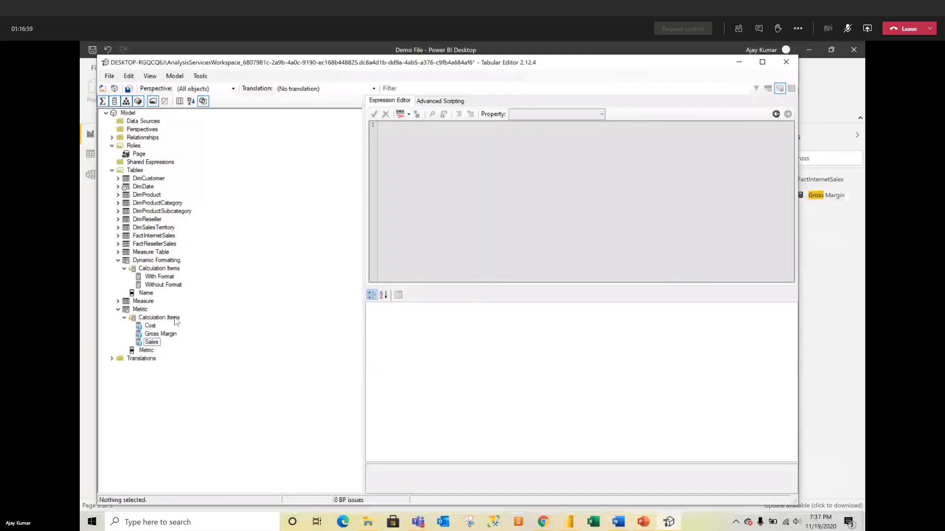
Step: Verify Cost, Gross Margin and Sales now sit at ordinals 0, 1 and 2
{"action": "left_click", "coordinate": [154, 335]}
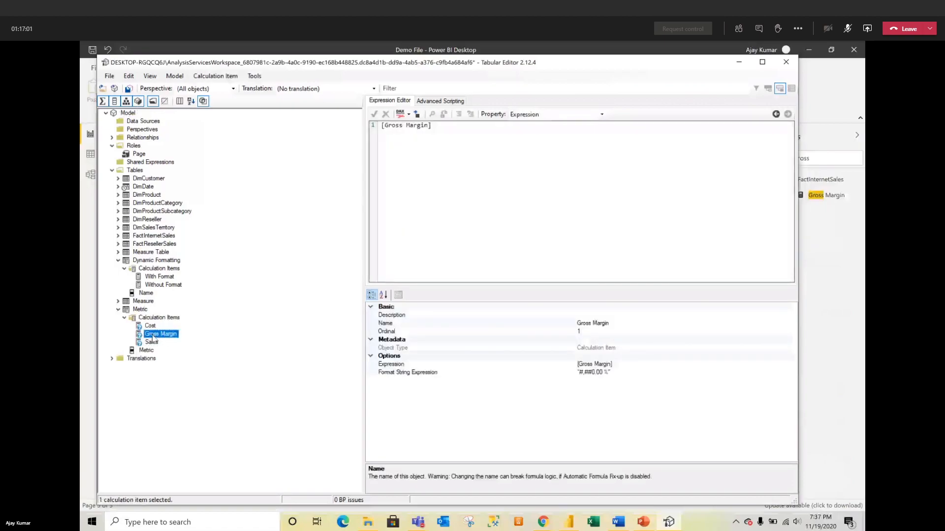
{"action": "left_click", "coordinate": [150, 342]}
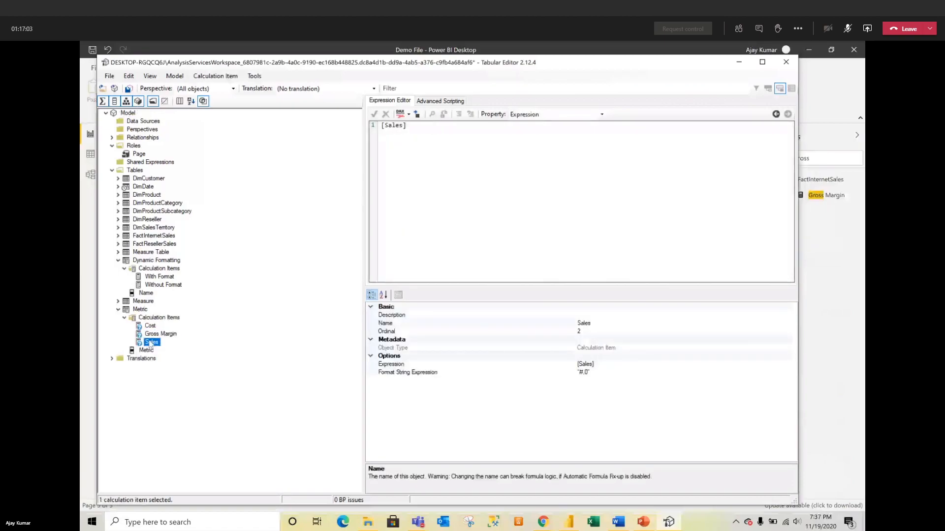
{"action": "left_click", "coordinate": [151, 327]}
{"action": "left_click", "coordinate": [153, 336]}
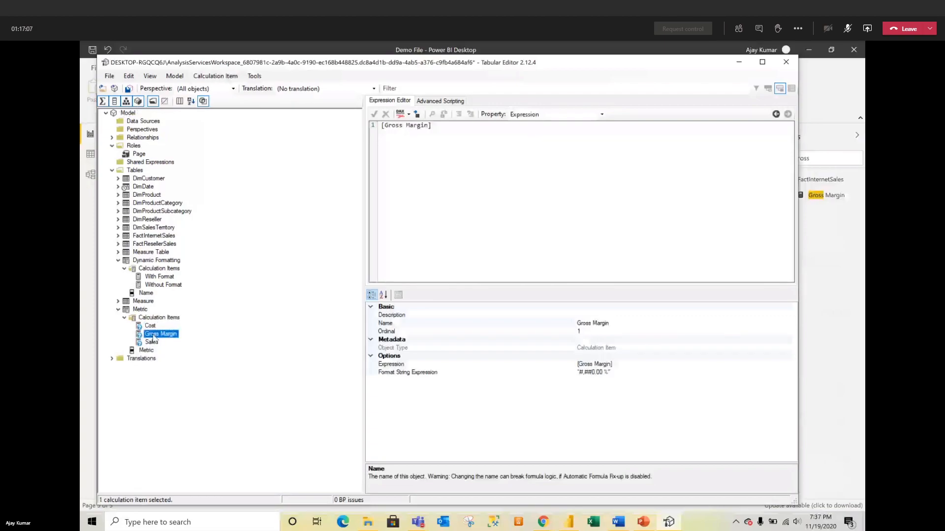
{"action": "left_click", "coordinate": [150, 343]}
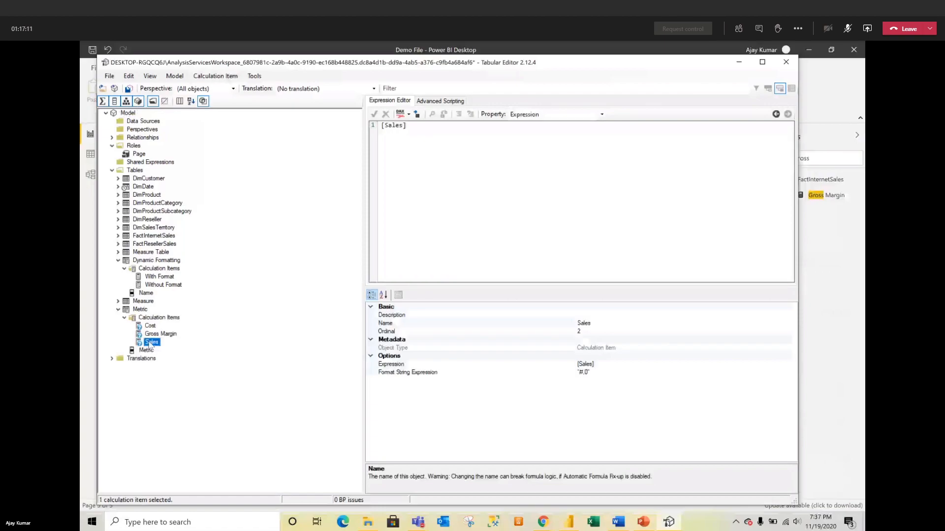
Step: Save the model, refresh Power BI, and drop the Metric field onto the canvas as a table
{"action": "left_click", "coordinate": [129, 89]}
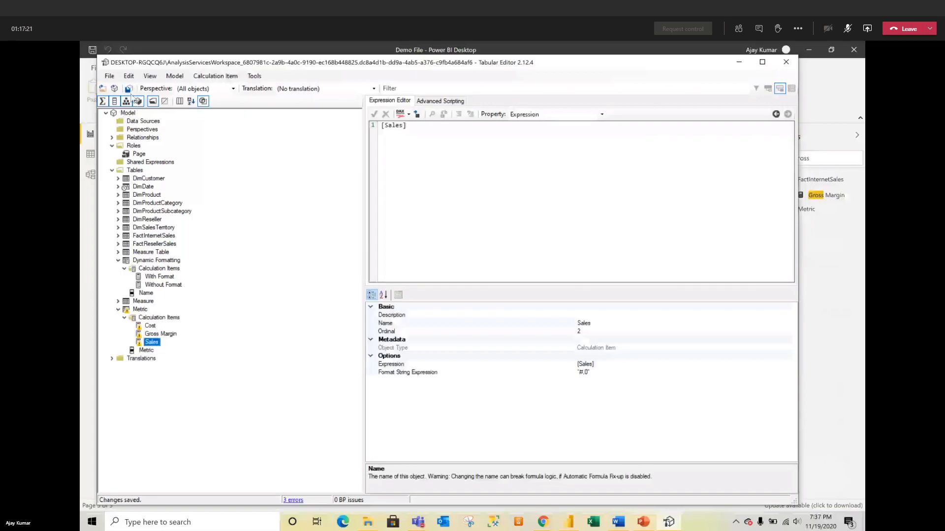
{"action": "left_click", "coordinate": [82, 206]}
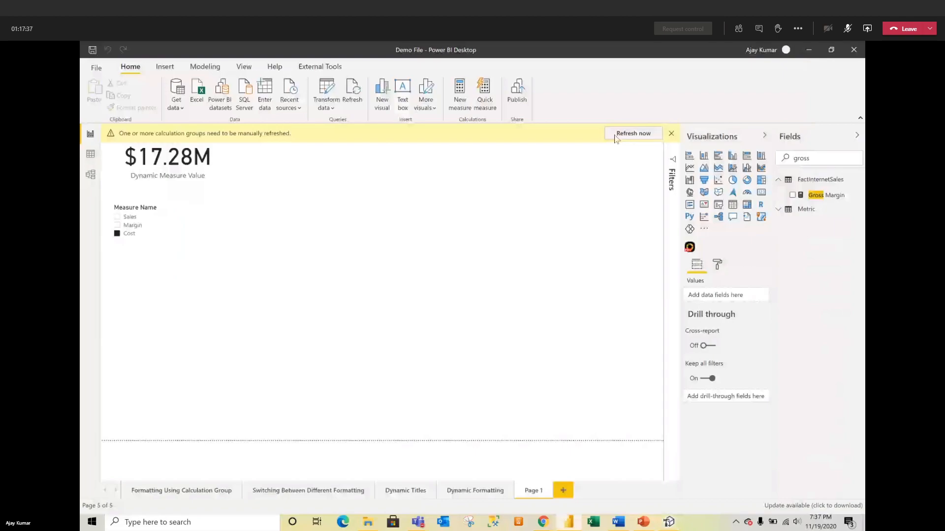
{"action": "left_click", "coordinate": [633, 134]}
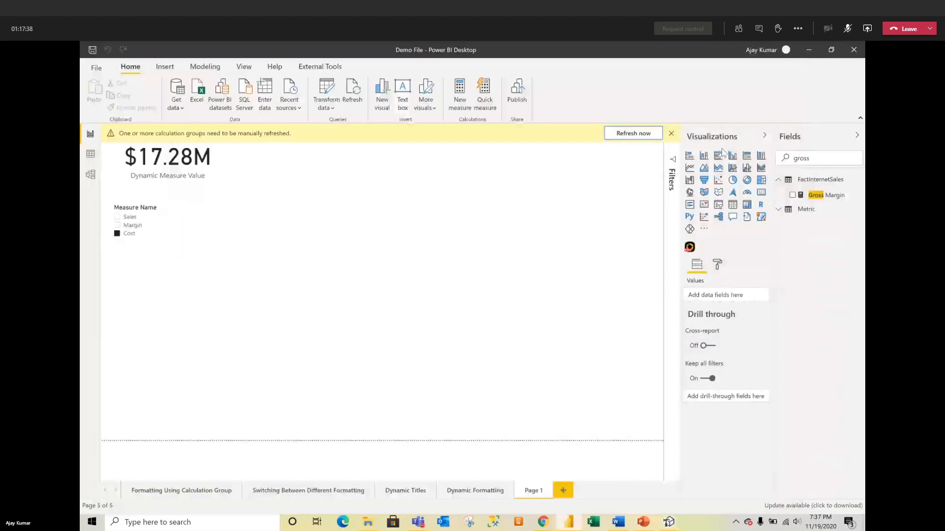
{"action": "left_click", "coordinate": [805, 141]}
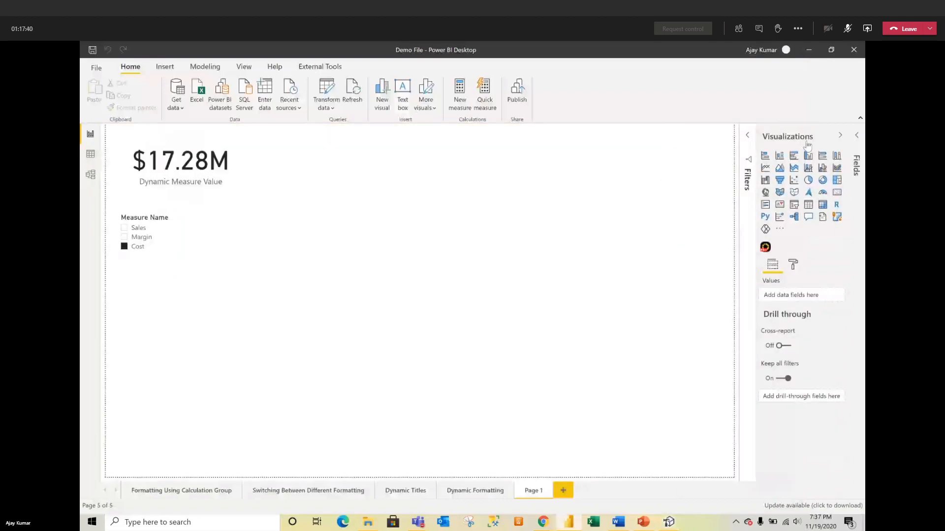
{"action": "left_click", "coordinate": [854, 157]}
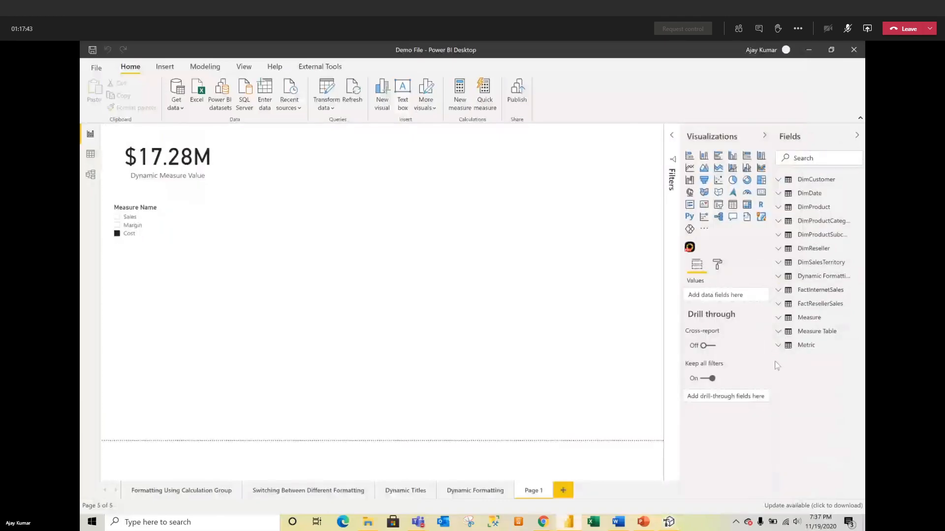
{"action": "left_click", "coordinate": [786, 347]}
{"action": "left_click_drag", "start_coordinate": [799, 366], "coordinate": [295, 274]}
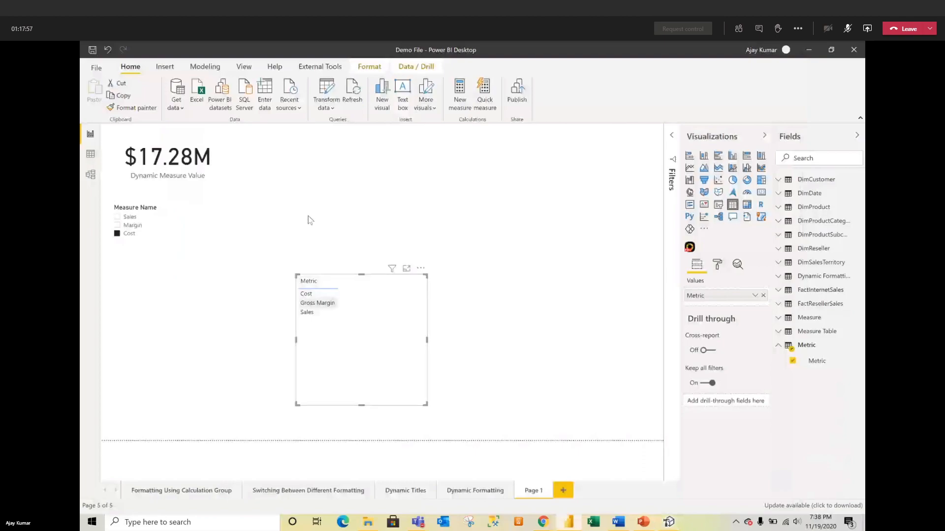
Step: Switch the Dynamic Measure Value card between Margin and Sales, then return to Tabular Editor
{"action": "left_click", "coordinate": [216, 158]}
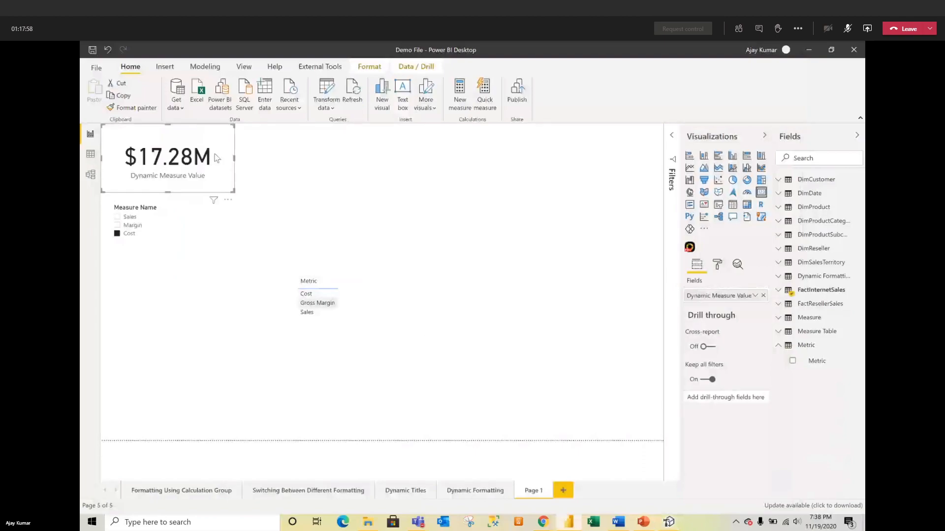
{"action": "left_click", "coordinate": [116, 226]}
{"action": "left_click", "coordinate": [116, 217]}
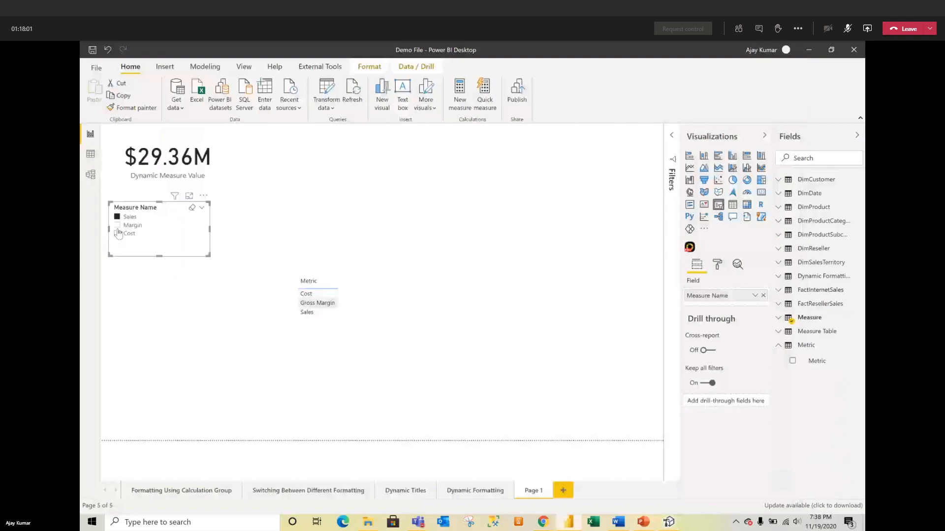
{"action": "left_click", "coordinate": [117, 225]}
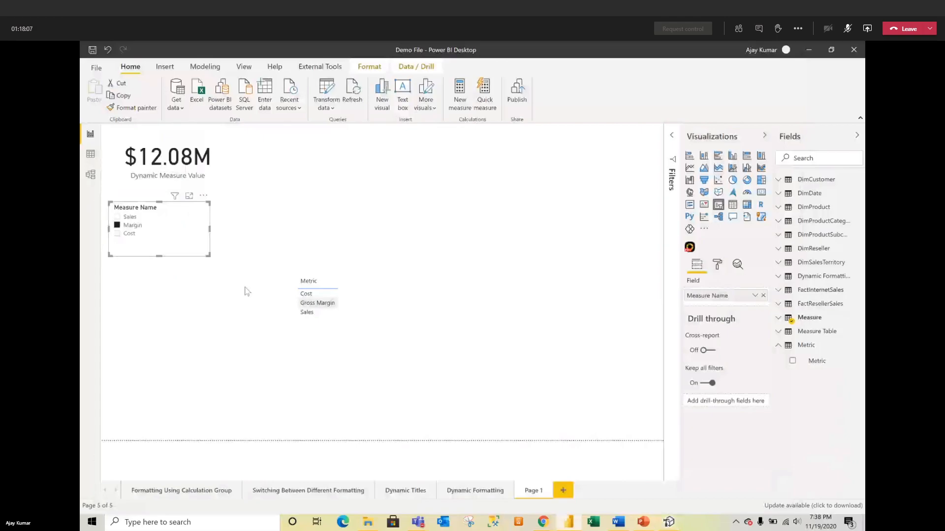
{"action": "left_click", "coordinate": [670, 522]}
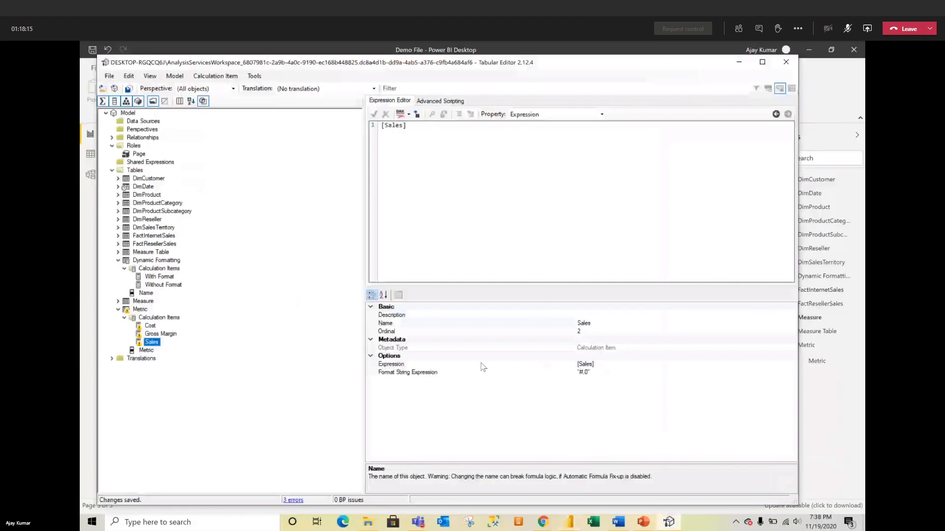
Step: Inspect and select the Cost item's format string
{"action": "mouse_move", "coordinate": [140, 329]}
{"action": "left_click", "coordinate": [142, 326]}
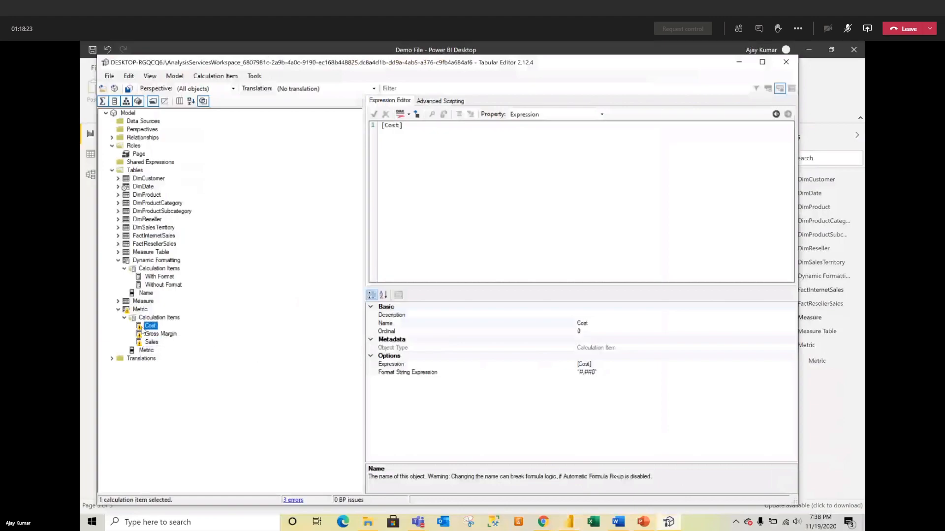
{"action": "mouse_move", "coordinate": [147, 331]}
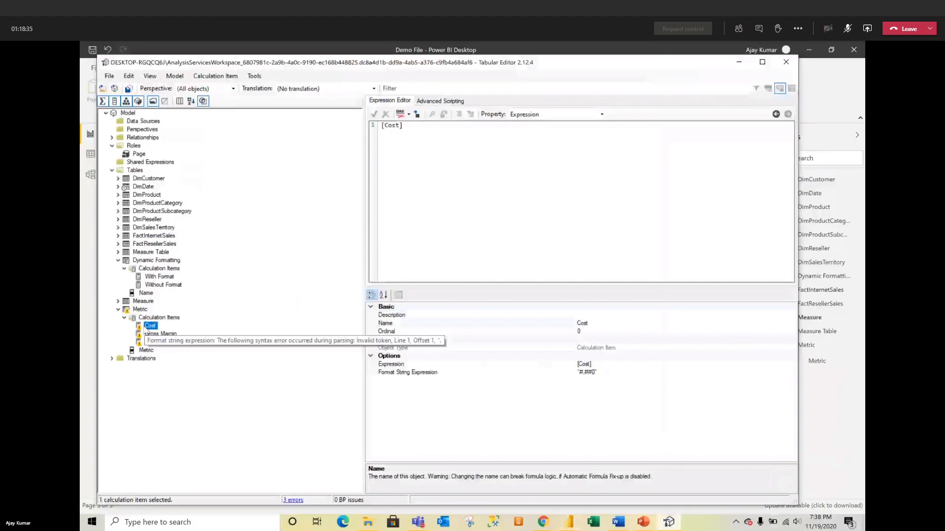
{"action": "left_click", "coordinate": [608, 372]}
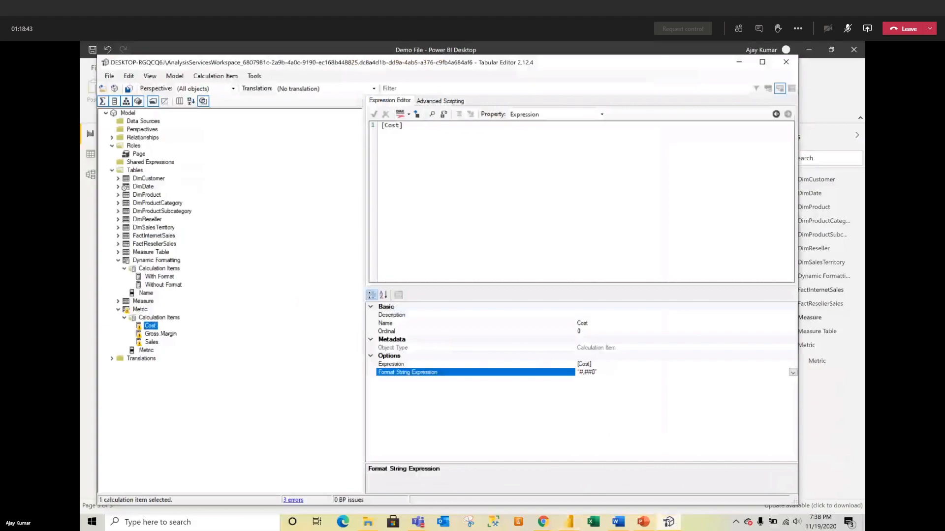
{"action": "key", "text": "alt+Tab"}
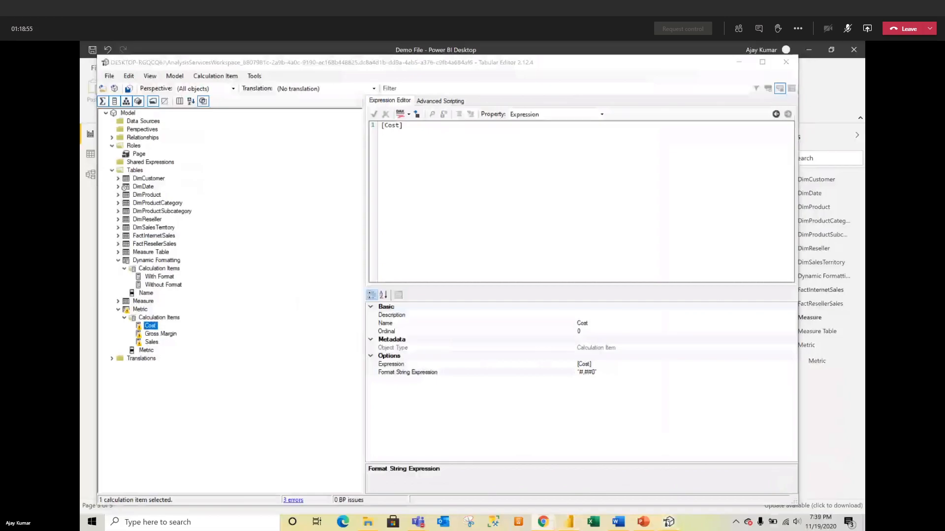
{"action": "key", "text": "super"}
{"action": "key", "text": "super"}
{"action": "left_click", "coordinate": [603, 375]}
{"action": "left_click_drag", "start_coordinate": [604, 375], "coordinate": [575, 373]}
{"action": "double_click", "coordinate": [576, 373]}
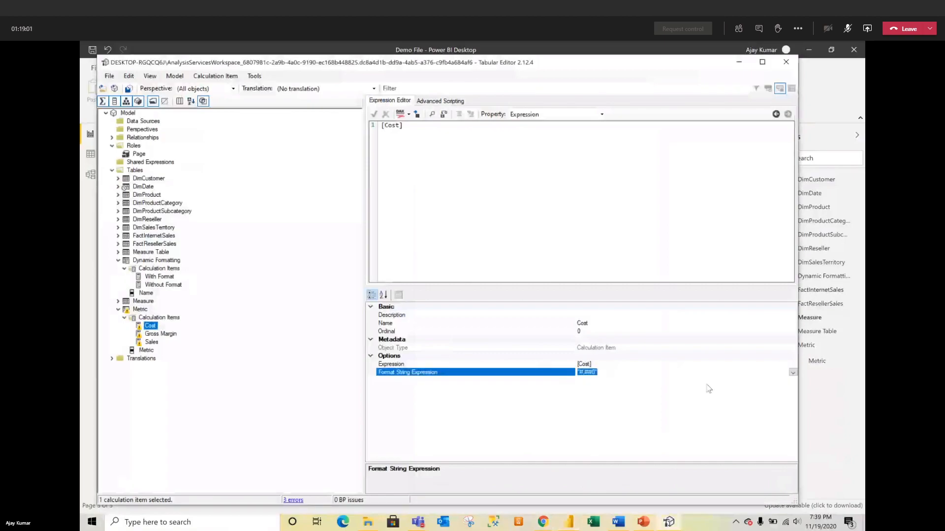
Step: Inspect the Gross Margin item's format string
{"action": "left_click", "coordinate": [166, 329]}
{"action": "left_click", "coordinate": [166, 334]}
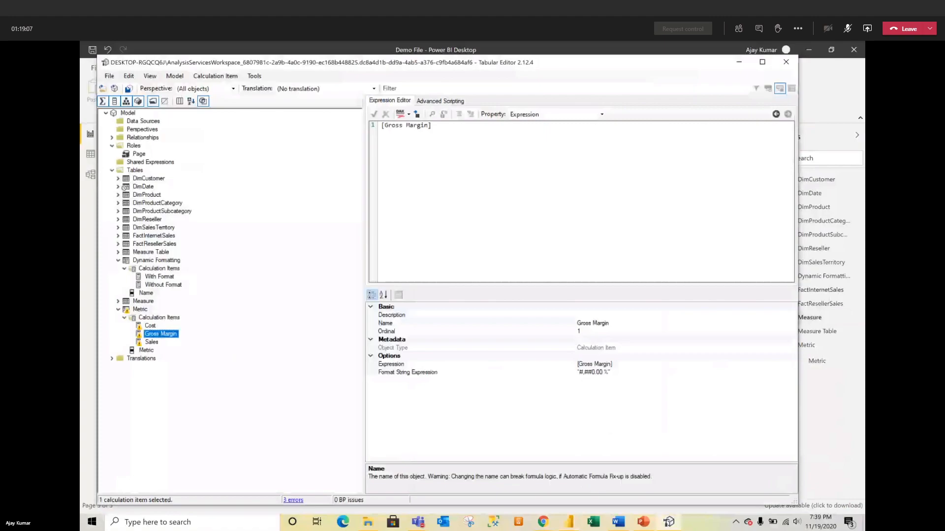
{"action": "left_click", "coordinate": [543, 522]}
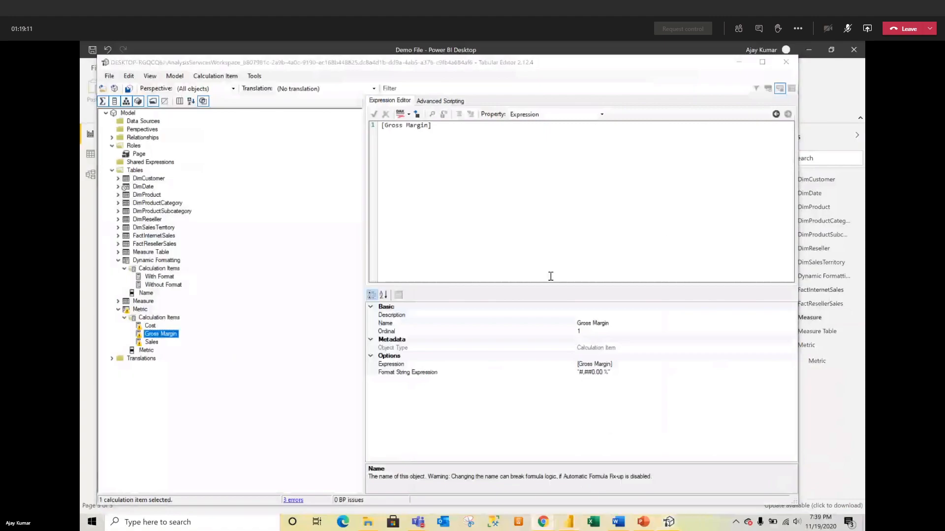
{"action": "left_click", "coordinate": [624, 373]}
{"action": "left_click", "coordinate": [588, 373]}
{"action": "key", "text": "End"}
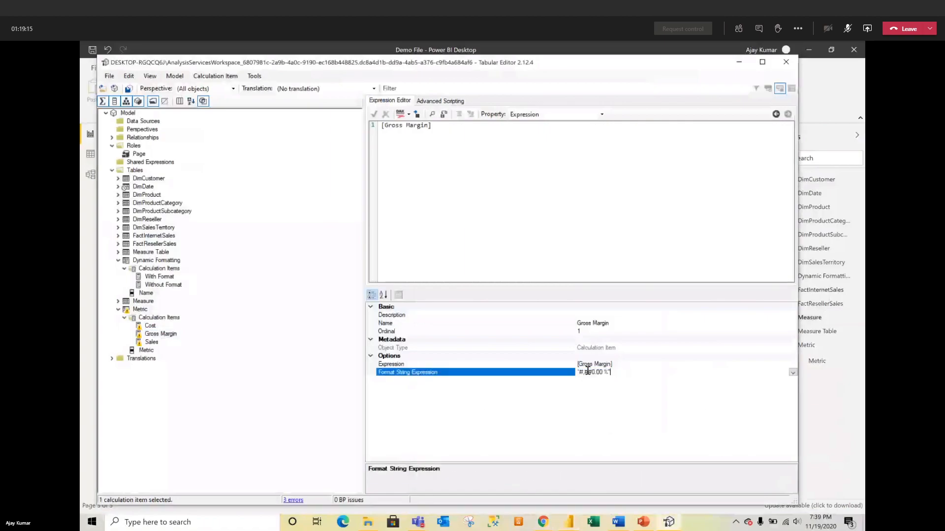
Step: Set the Sales item's format string to "#,0" and save the model
{"action": "left_click", "coordinate": [151, 342]}
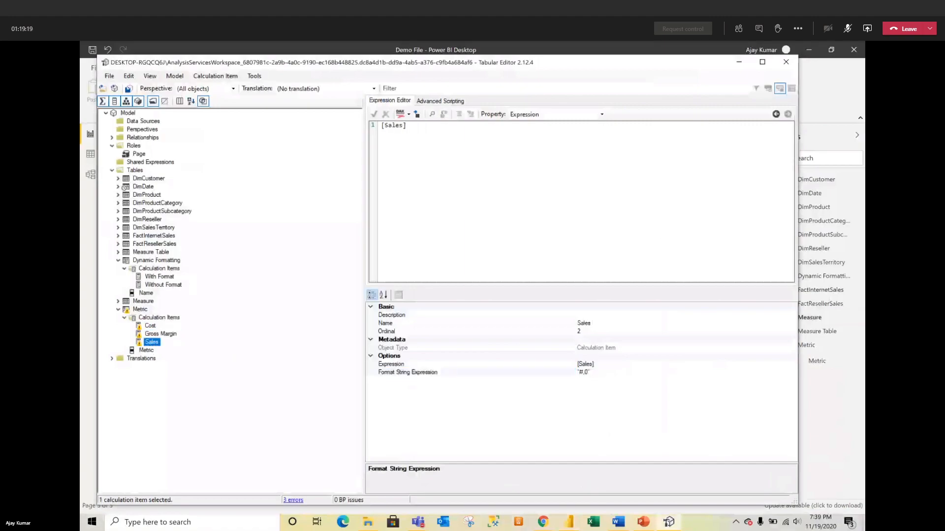
{"action": "left_click", "coordinate": [543, 522]}
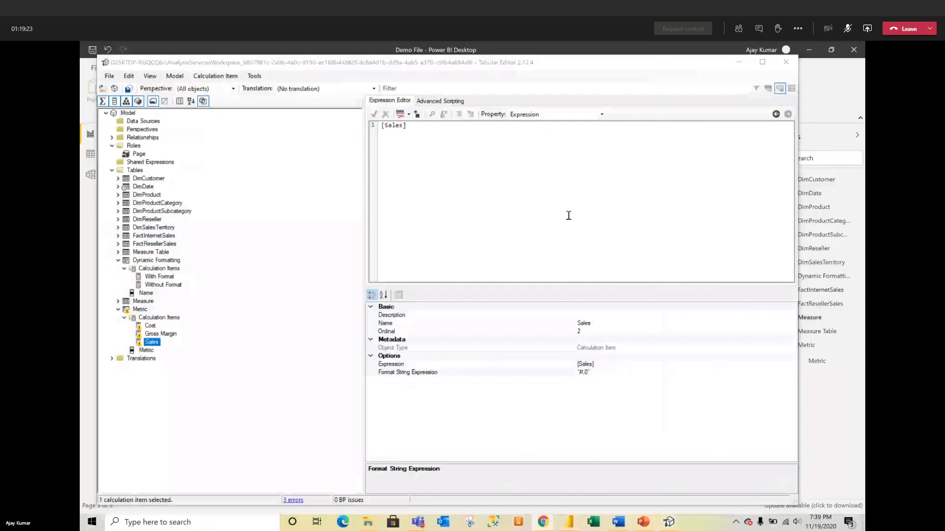
{"action": "left_click", "coordinate": [600, 373]}
{"action": "left_click_drag", "start_coordinate": [594, 373], "coordinate": [574, 373]}
{"action": "left_click", "coordinate": [572, 374]}
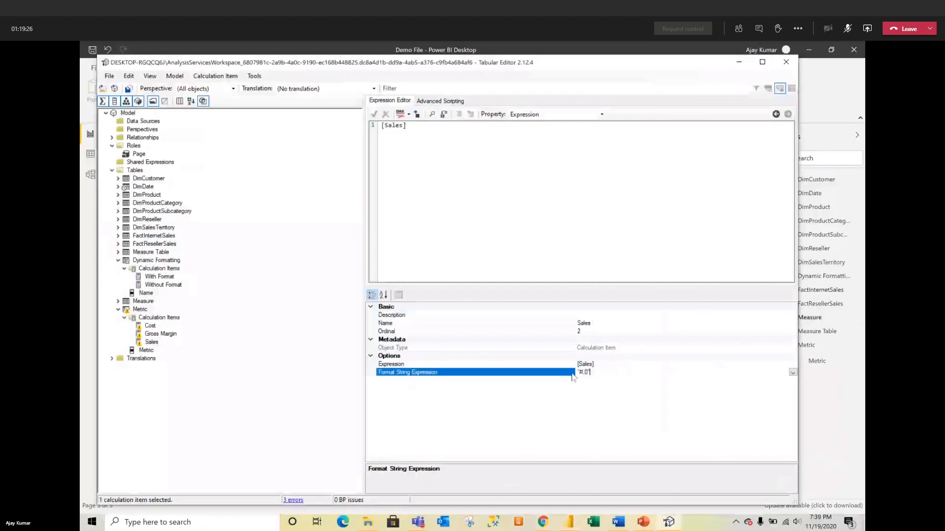
{"action": "left_click", "coordinate": [129, 90]}
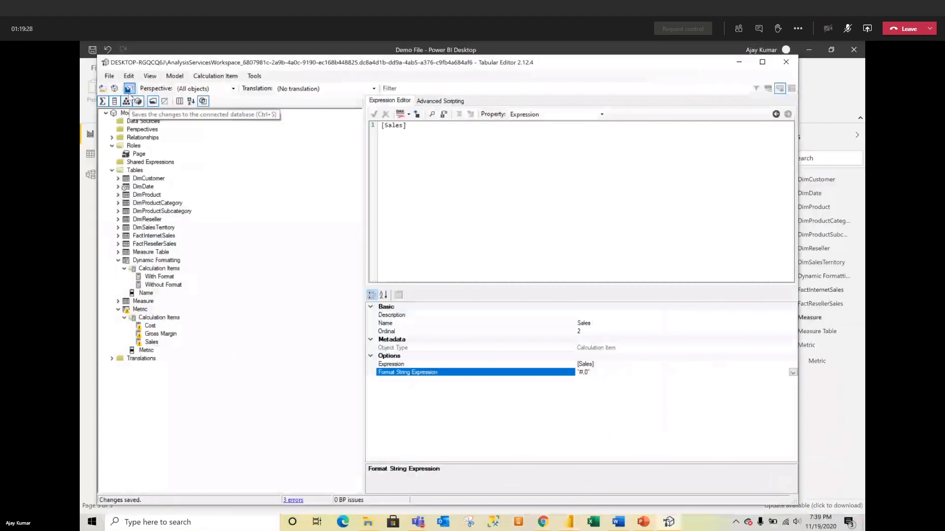
Step: Review each calculation item's format string and save the model again
{"action": "left_click", "coordinate": [156, 334]}
{"action": "left_click", "coordinate": [149, 327]}
{"action": "left_click", "coordinate": [140, 343]}
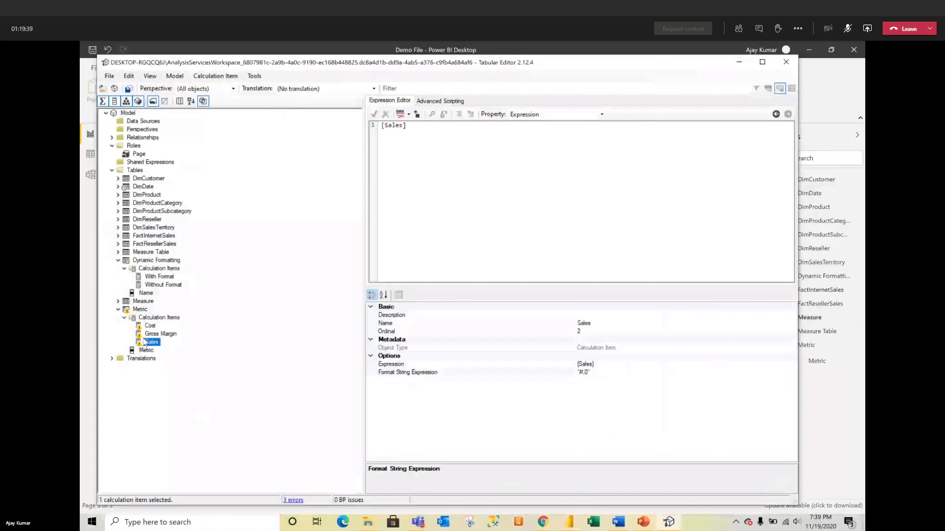
{"action": "left_click", "coordinate": [149, 326]}
{"action": "left_click", "coordinate": [148, 334]}
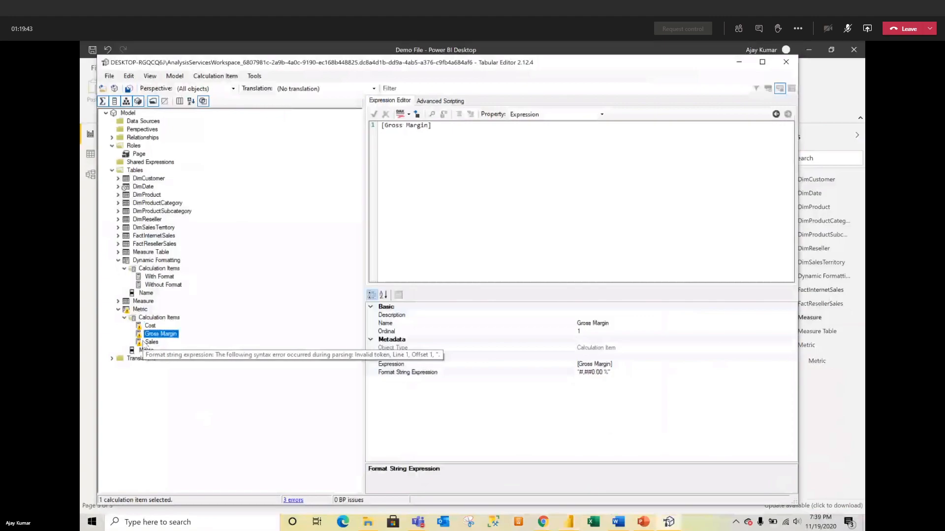
{"action": "left_click", "coordinate": [147, 343]}
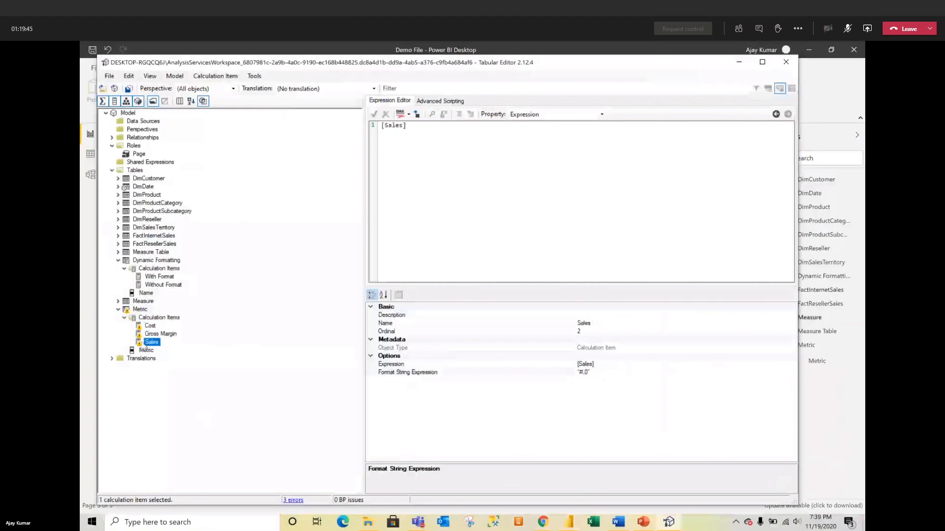
{"action": "left_click", "coordinate": [129, 89]}
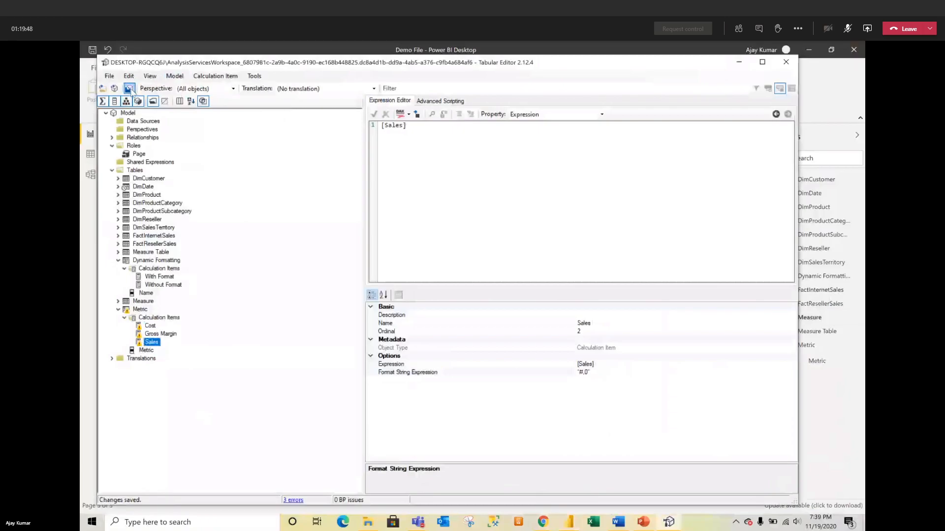
Step: Drag the Sales measure onto the Metric table visual and open the resulting error details
{"action": "left_click", "coordinate": [86, 387]}
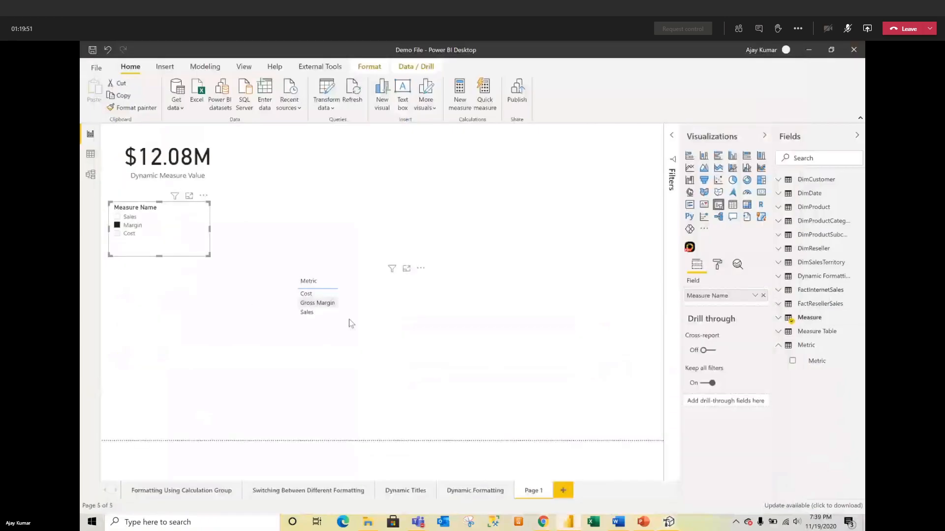
{"action": "left_click", "coordinate": [368, 346]}
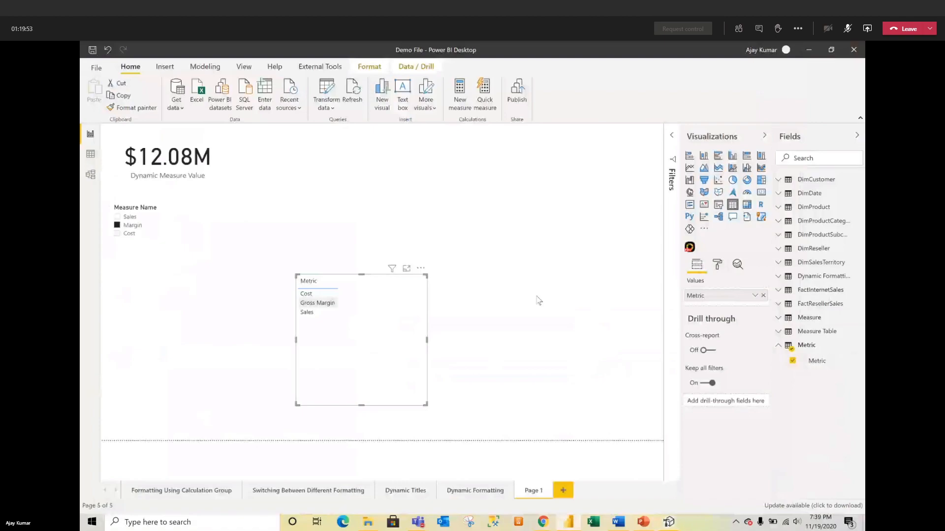
{"action": "left_click", "coordinate": [818, 158]}
{"action": "type", "text": "sales"}
{"action": "scroll", "coordinate": [817, 238], "scroll_direction": "down", "scroll_amount": 2}
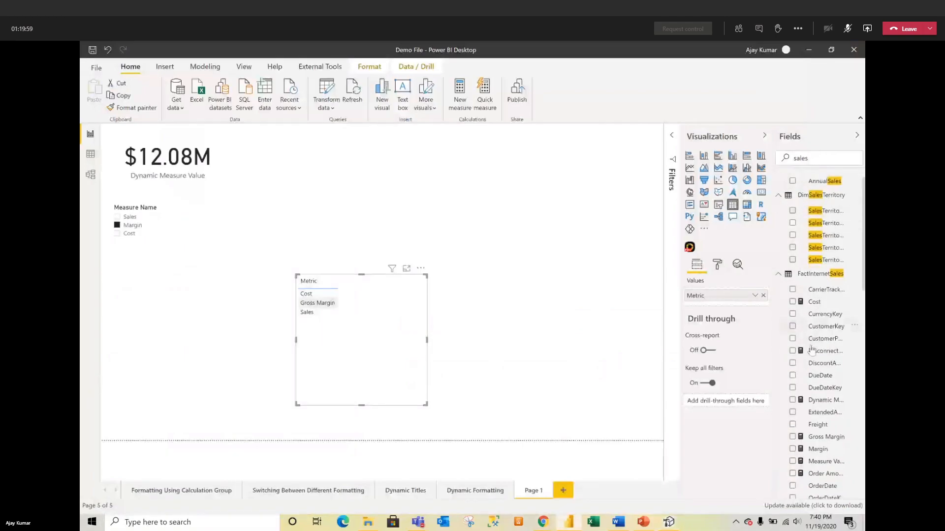
{"action": "scroll", "coordinate": [816, 436], "scroll_direction": "down", "scroll_amount": 4}
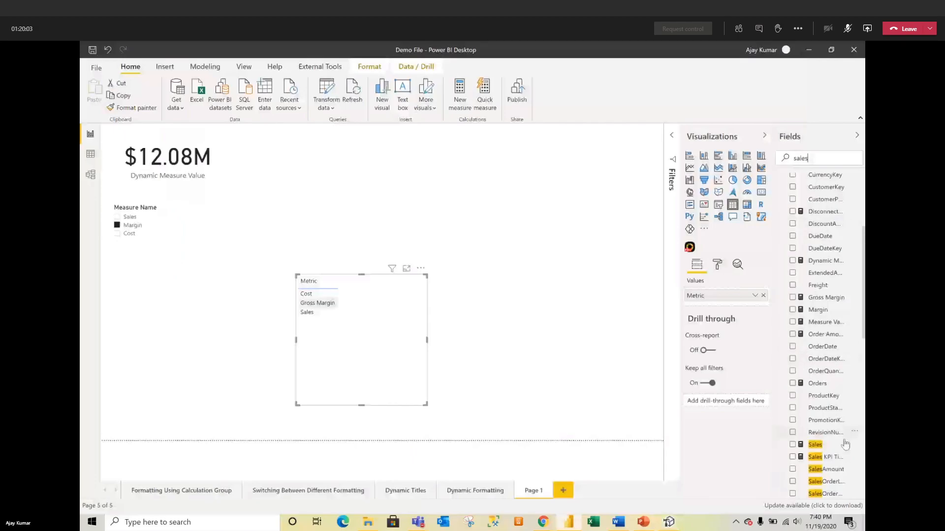
{"action": "scroll", "coordinate": [828, 411], "scroll_direction": "down", "scroll_amount": 2}
{"action": "left_click_drag", "start_coordinate": [815, 394], "coordinate": [391, 339]}
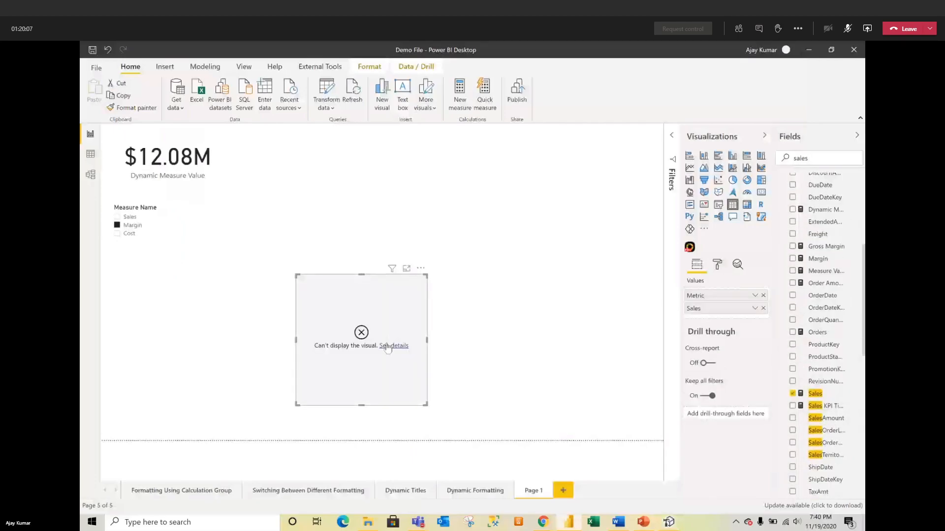
{"action": "left_click", "coordinate": [392, 346]}
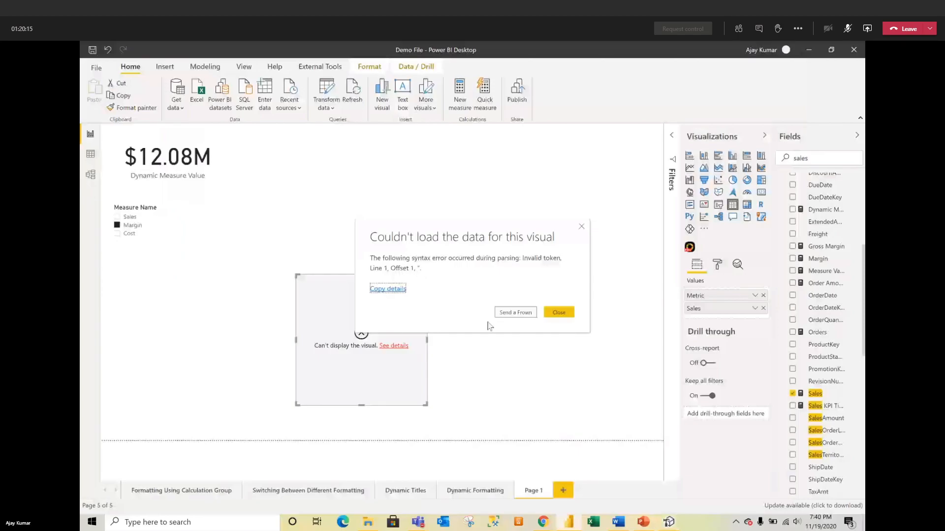
Step: Re-type the leading quotes in the Sales "#,0" and Gross Margin "#,##0.00 %" format strings
{"action": "left_click", "coordinate": [668, 522]}
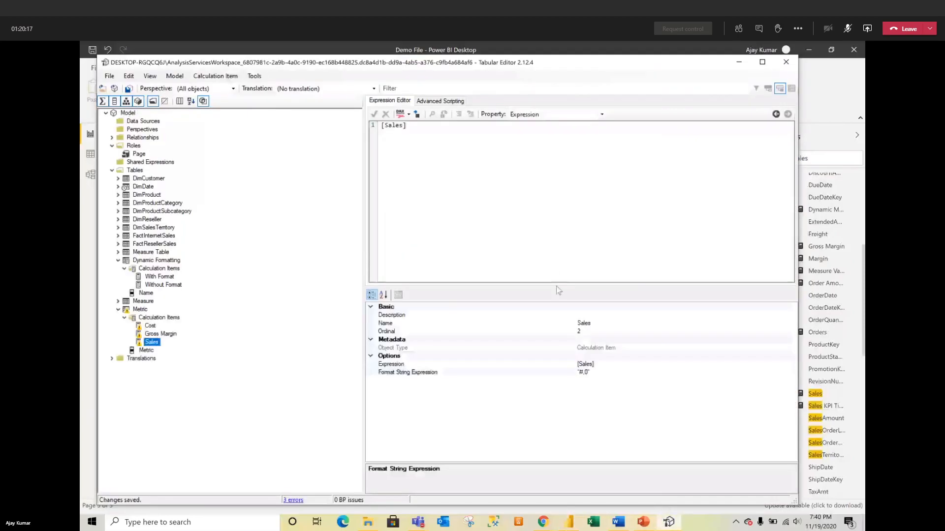
{"action": "left_click", "coordinate": [596, 372]}
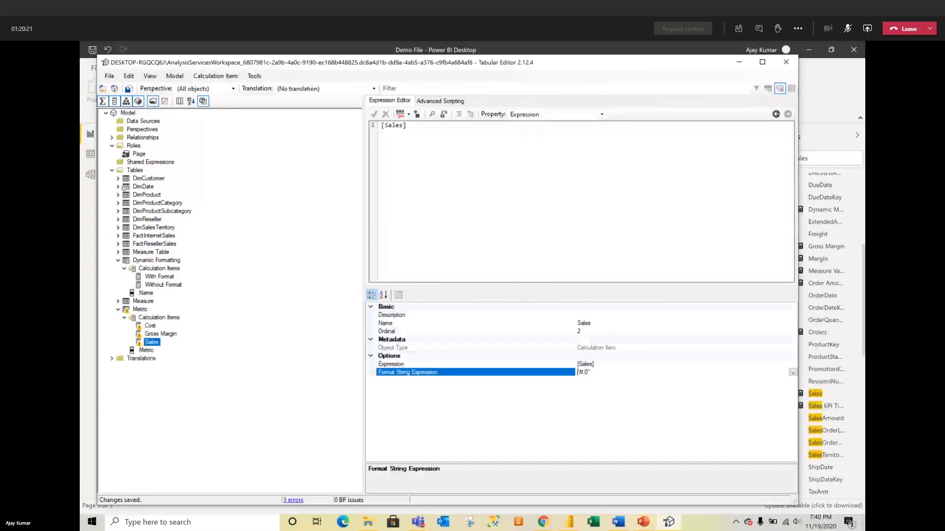
{"action": "key", "text": "Delete"}
{"action": "type", "text": "\""}
{"action": "left_click", "coordinate": [153, 328]}
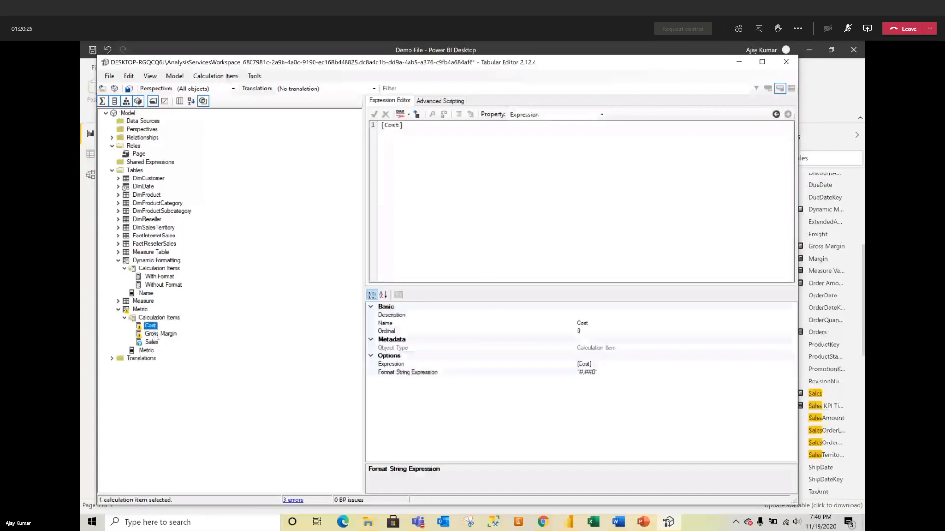
{"action": "left_click", "coordinate": [157, 333]}
{"action": "left_click", "coordinate": [628, 373]}
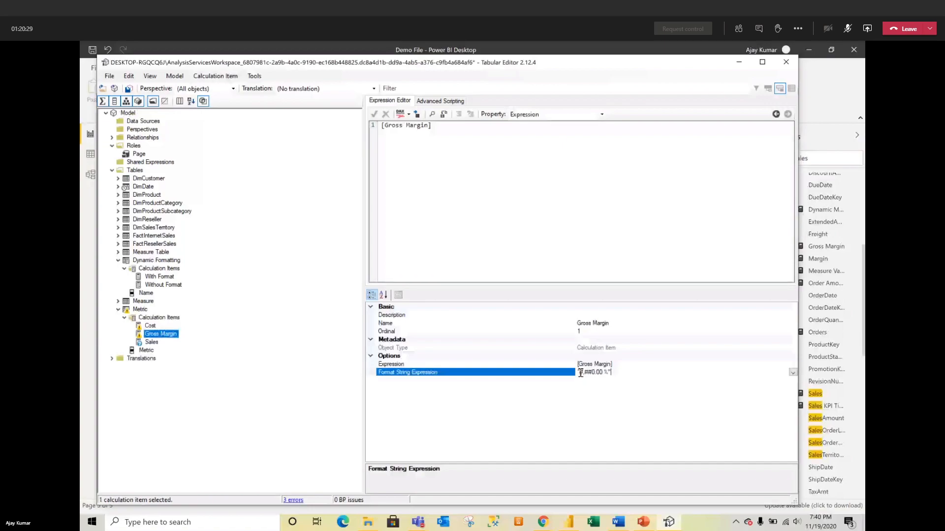
{"action": "key", "text": "BackSpace"}
{"action": "type", "text": "\""}
Step: Fix the Cost format string's leading quote to "#,##0" and save the model
{"action": "left_click", "coordinate": [151, 326]}
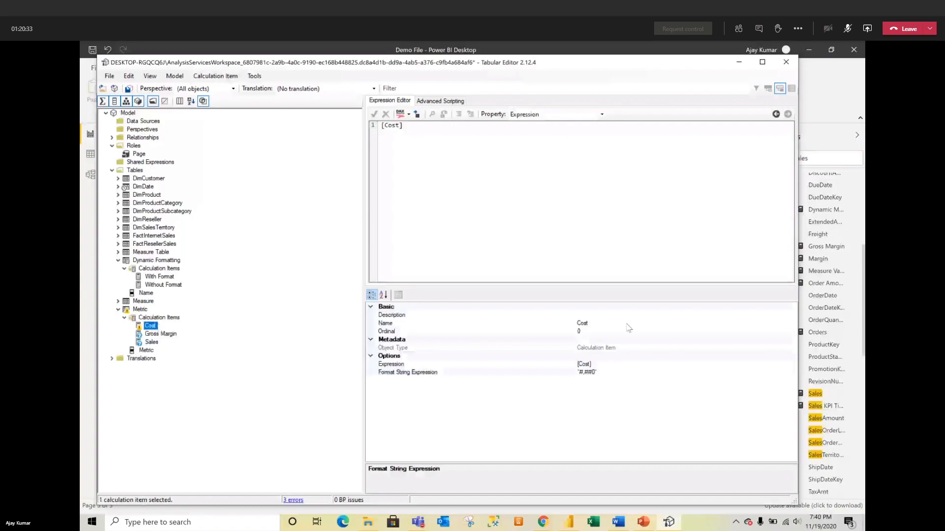
{"action": "left_click", "coordinate": [579, 373]}
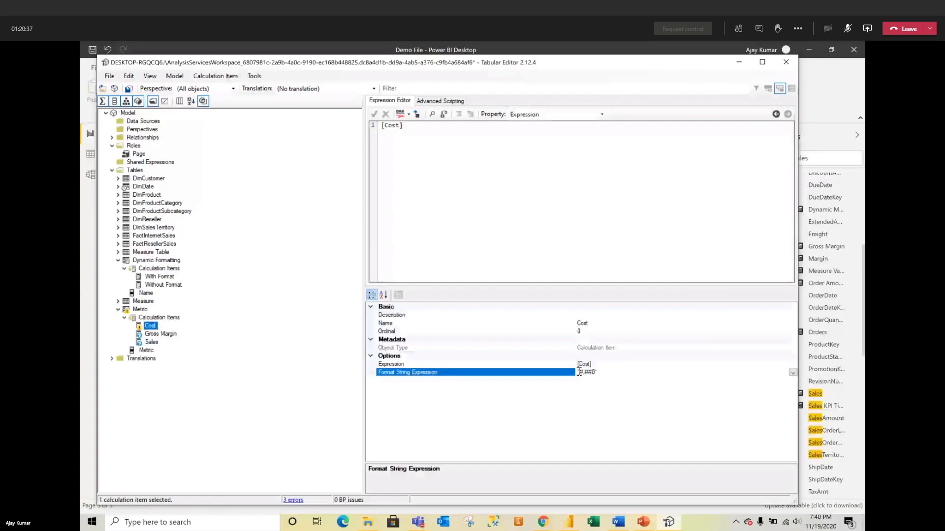
{"action": "key", "text": "BackSpace"}
{"action": "type", "text": "\""}
{"action": "left_click", "coordinate": [128, 89]}
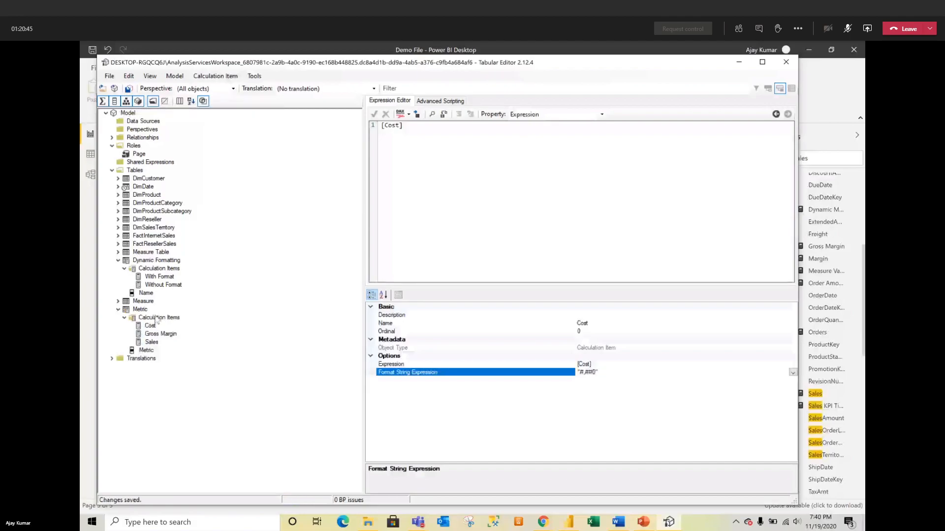
Step: Dismiss the visual's error in Power BI and hide Tabular Editor
{"action": "left_click", "coordinate": [81, 401]}
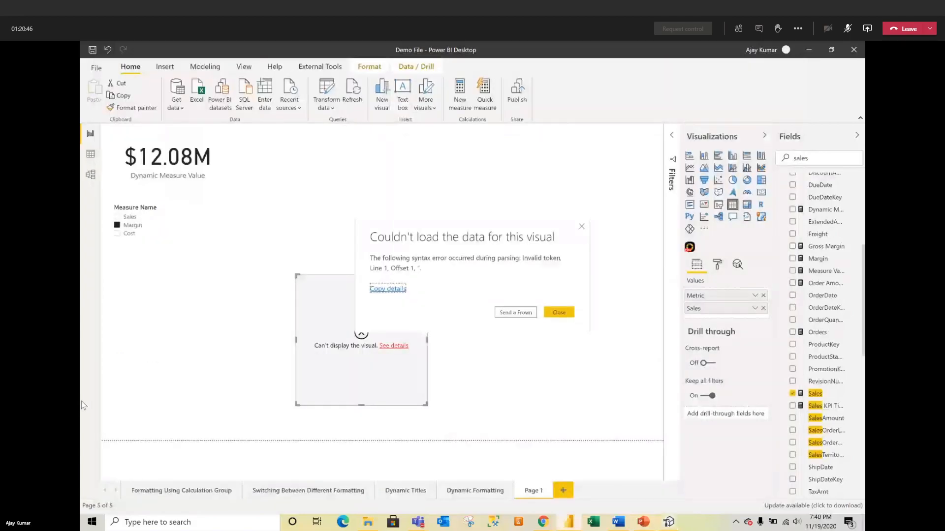
{"action": "left_click", "coordinate": [559, 311]}
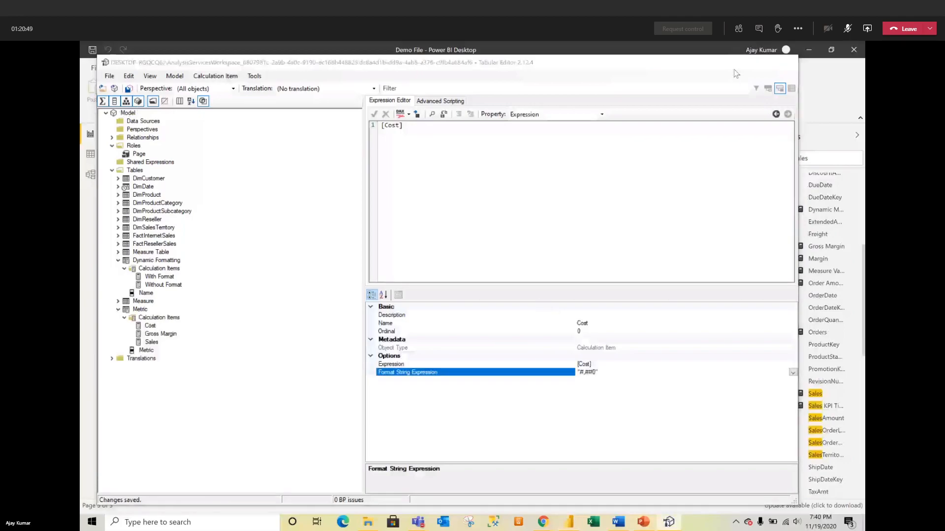
{"action": "left_click", "coordinate": [733, 69]}
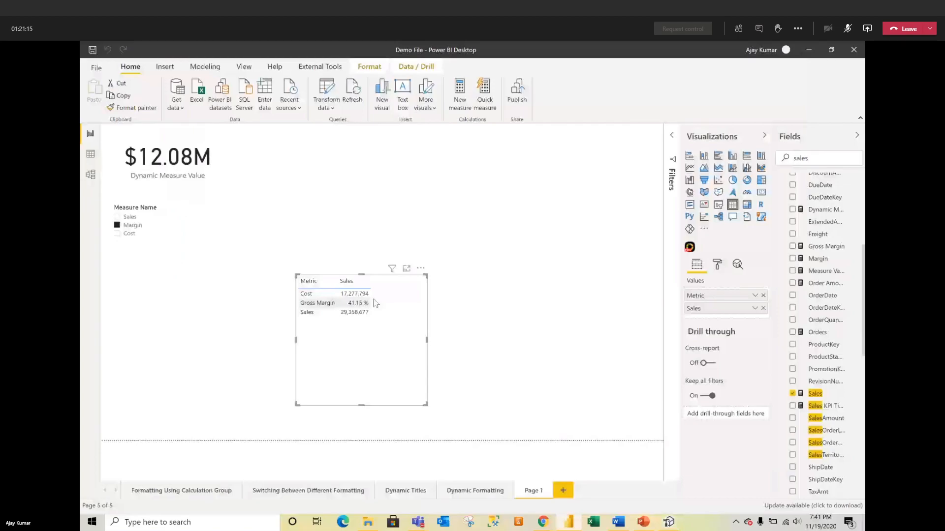
Step: Move the Metric table up beside the headline value and shorten its height
{"action": "left_click_drag", "start_coordinate": [394, 373], "coordinate": [403, 264]}
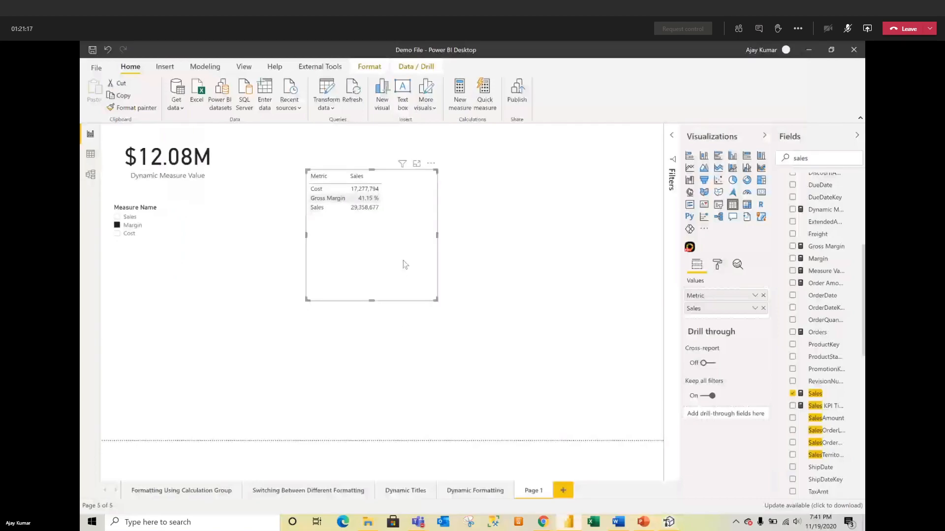
{"action": "right_click", "coordinate": [404, 264]}
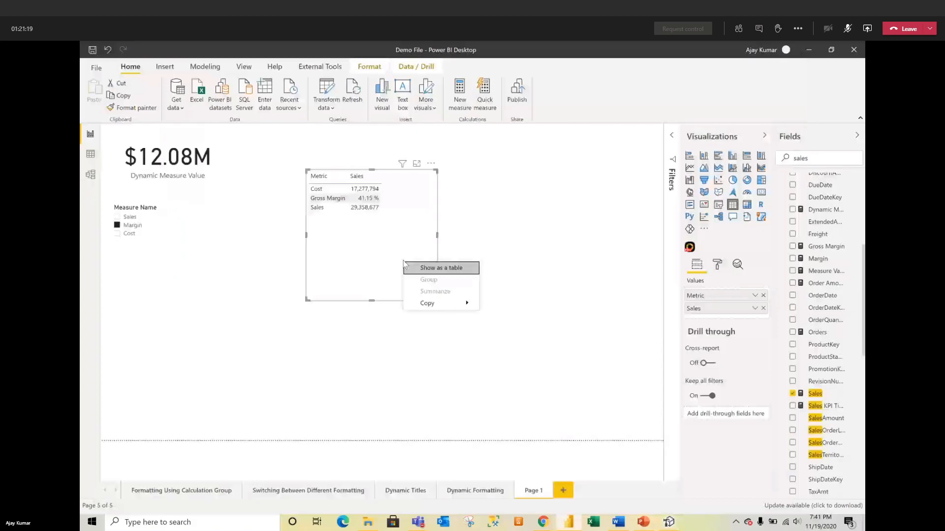
{"action": "left_click_drag", "start_coordinate": [371, 301], "coordinate": [375, 235]}
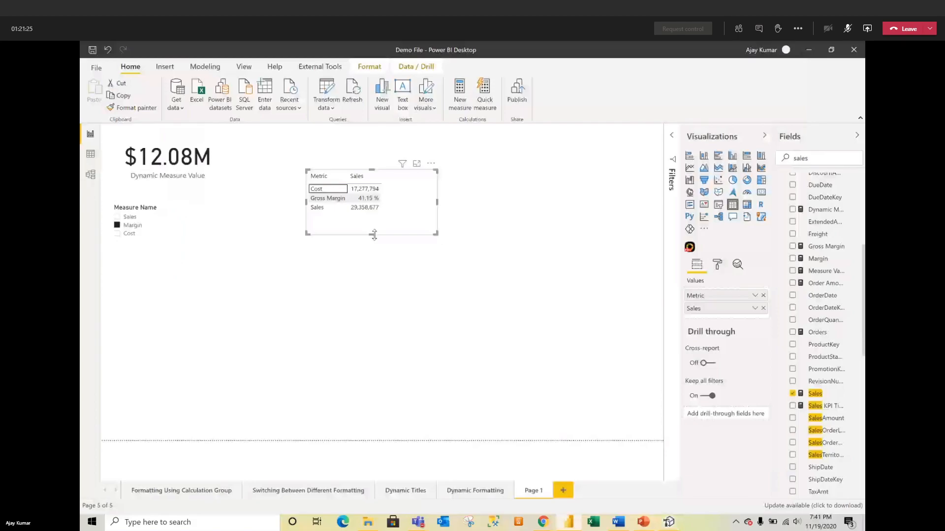
{"action": "left_click", "coordinate": [413, 262]}
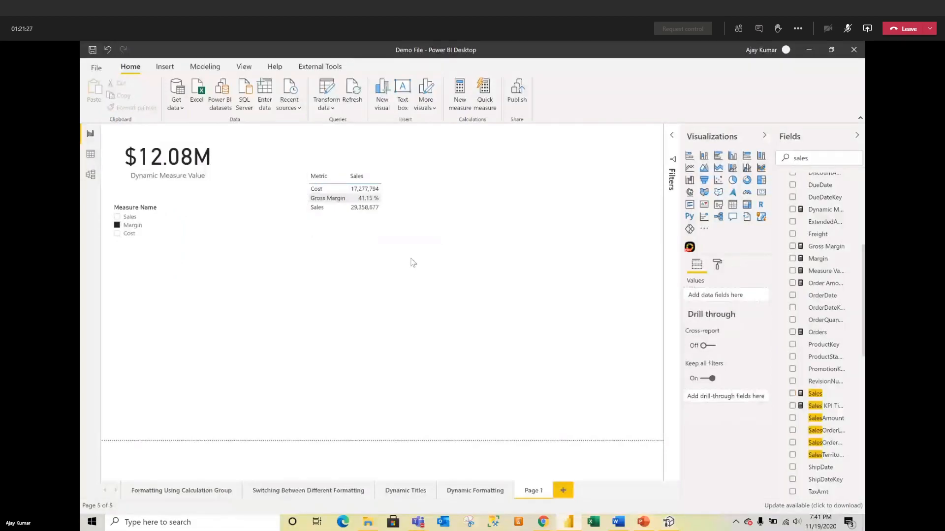
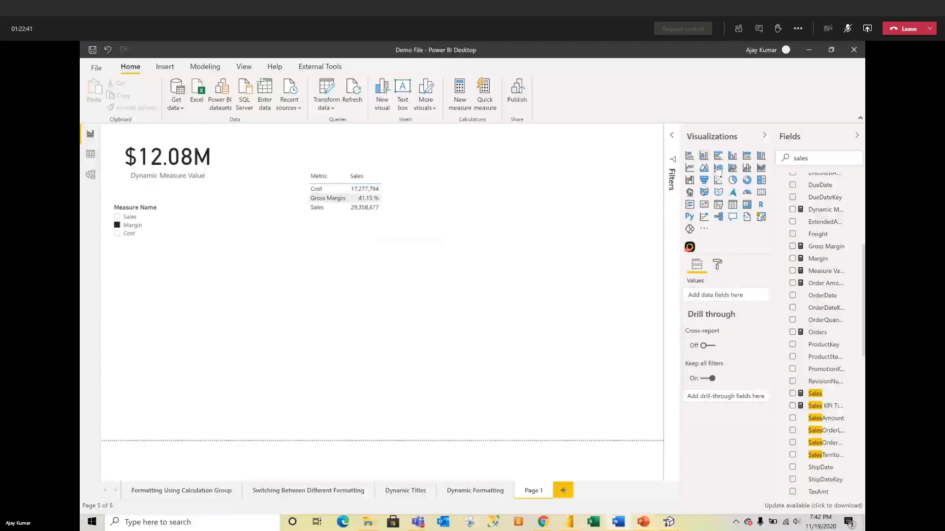
Step: Check the Dynamic Measure Value DAX without changes, then switch to the Model view diagram
{"action": "left_click", "coordinate": [819, 211]}
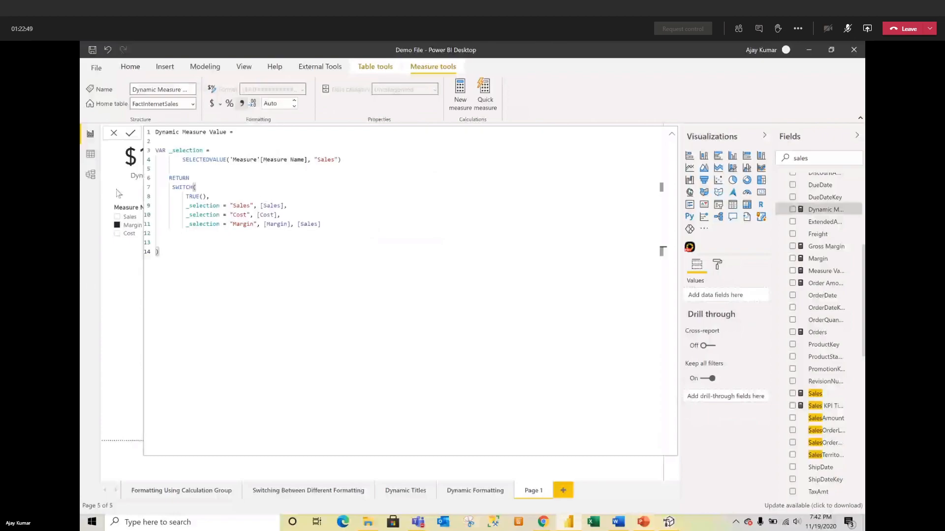
{"action": "left_click", "coordinate": [114, 133]}
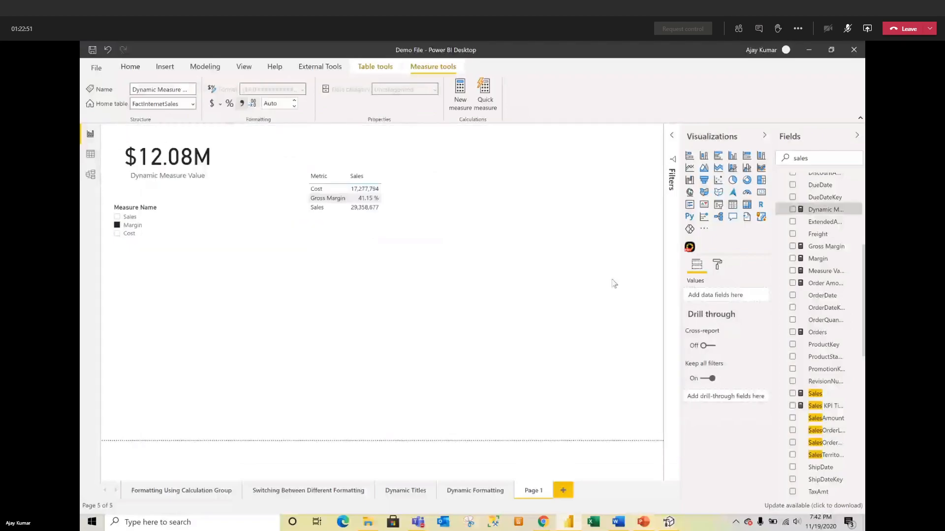
{"action": "left_click", "coordinate": [92, 176]}
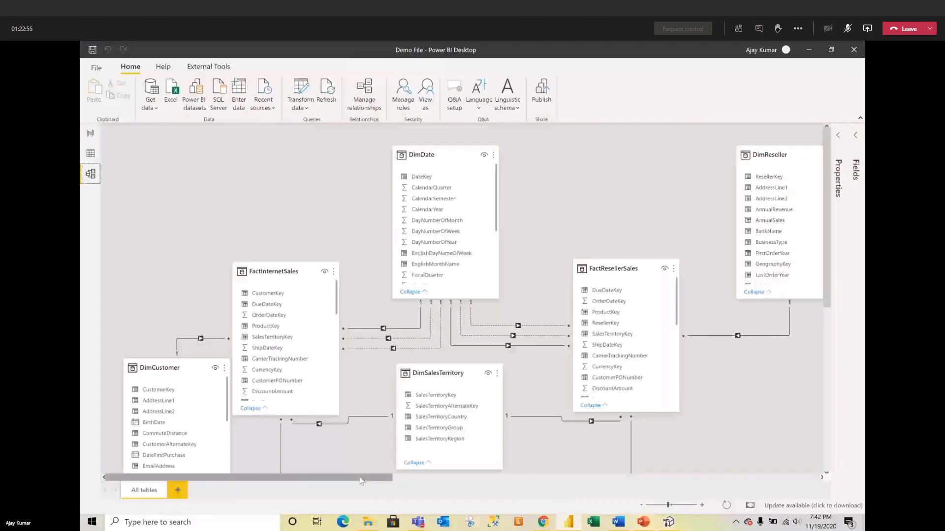
Step: Move the Measure Table card to the upper left and enlarge it to show Measure Name and Sort Order
{"action": "left_click_drag", "start_coordinate": [362, 482], "coordinate": [523, 497]}
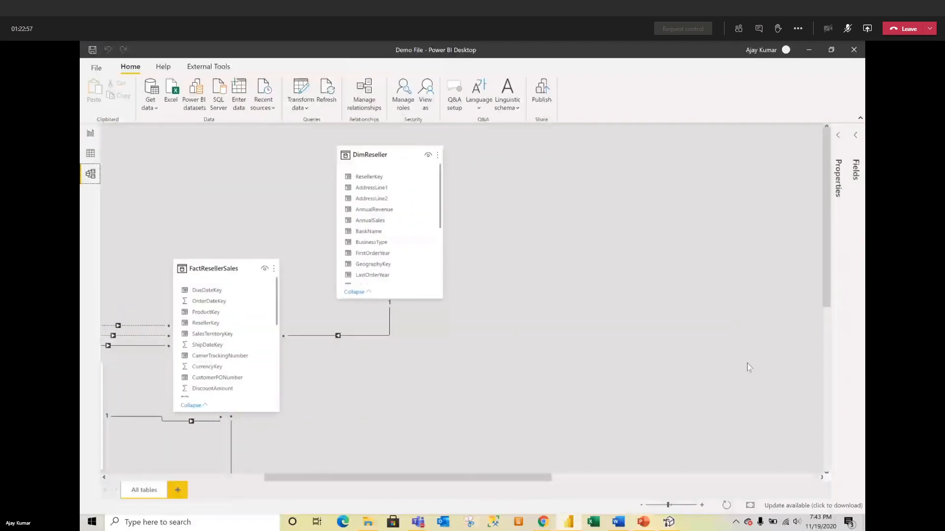
{"action": "left_click_drag", "start_coordinate": [822, 284], "coordinate": [823, 452]}
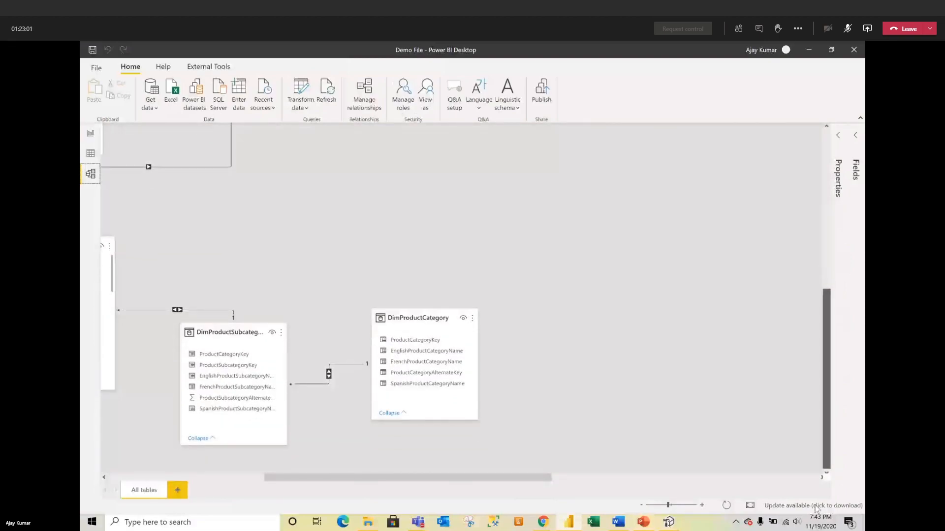
{"action": "left_click_drag", "start_coordinate": [538, 478], "coordinate": [787, 480]}
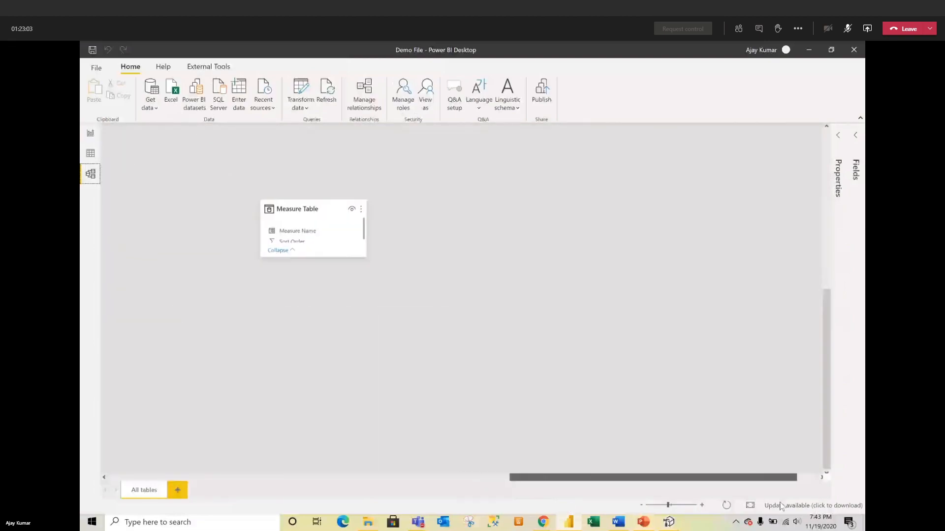
{"action": "left_click_drag", "start_coordinate": [313, 204], "coordinate": [133, 172]}
{"action": "left_click_drag", "start_coordinate": [557, 486], "coordinate": [394, 481]}
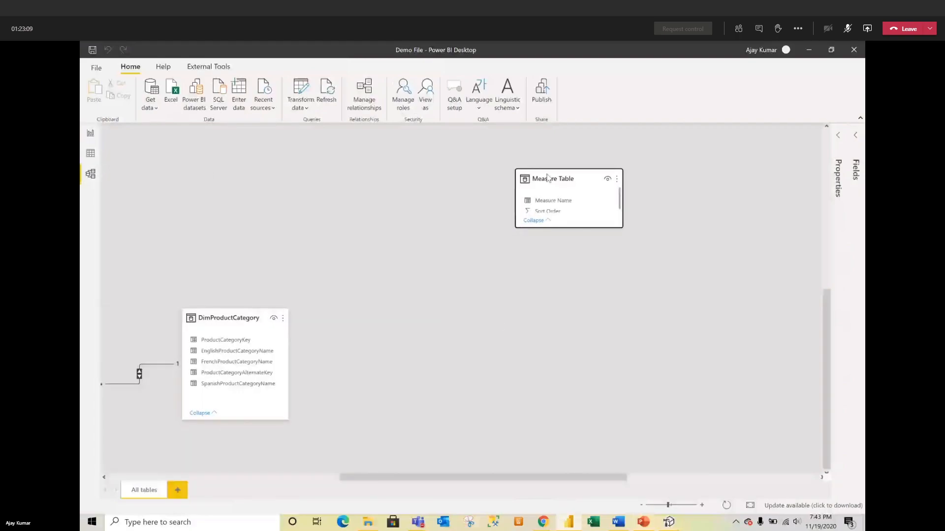
{"action": "left_click_drag", "start_coordinate": [549, 178], "coordinate": [235, 166]}
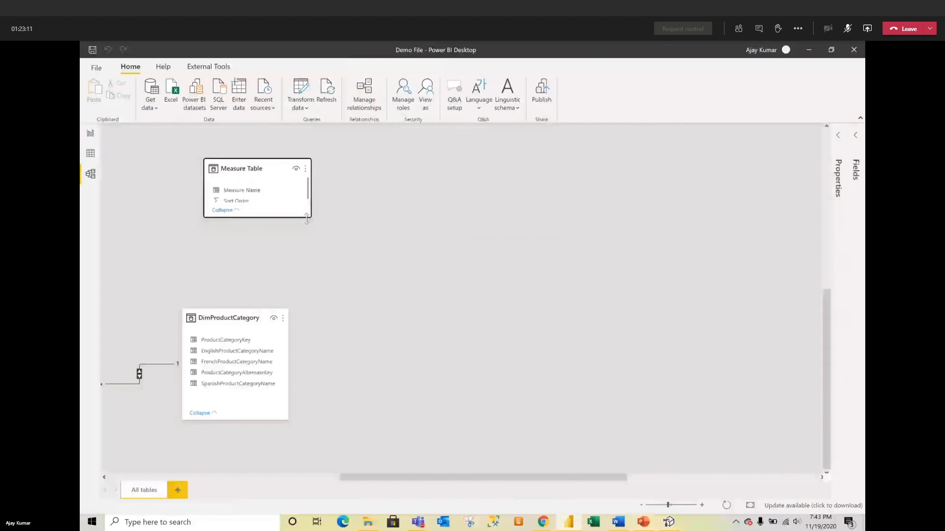
{"action": "left_click_drag", "start_coordinate": [307, 218], "coordinate": [309, 258]}
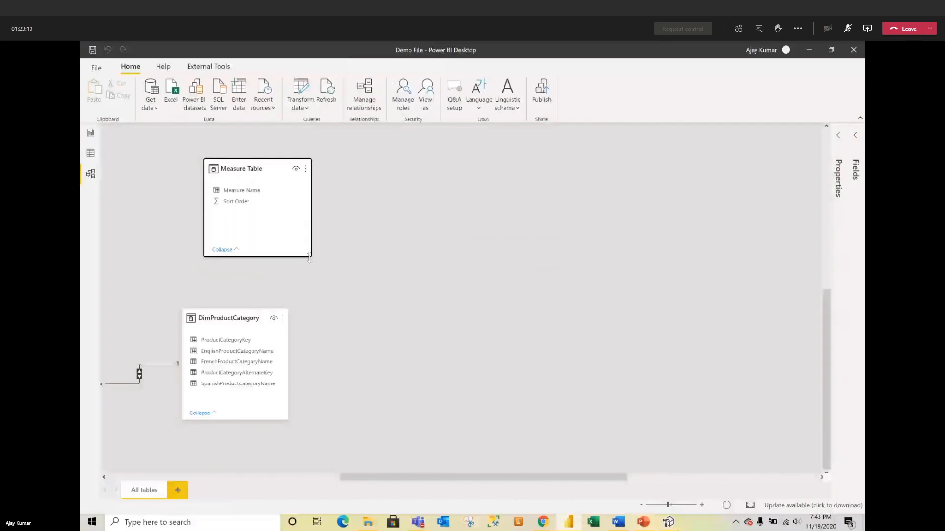
{"action": "left_click_drag", "start_coordinate": [348, 480], "coordinate": [213, 490]}
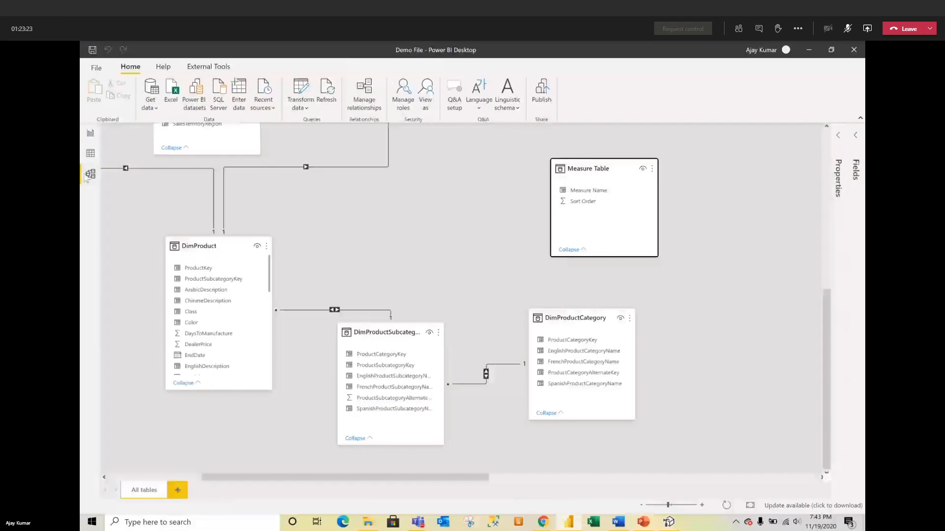
Step: Check the Measure table rows, clear the Margin choice, and remove the Measure Name slicer
{"action": "left_click", "coordinate": [92, 133]}
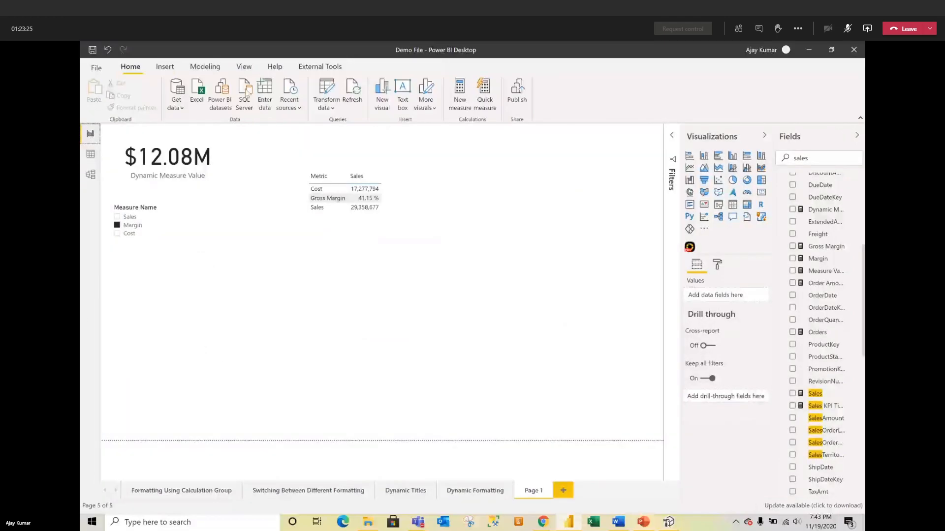
{"action": "left_click", "coordinate": [90, 154]}
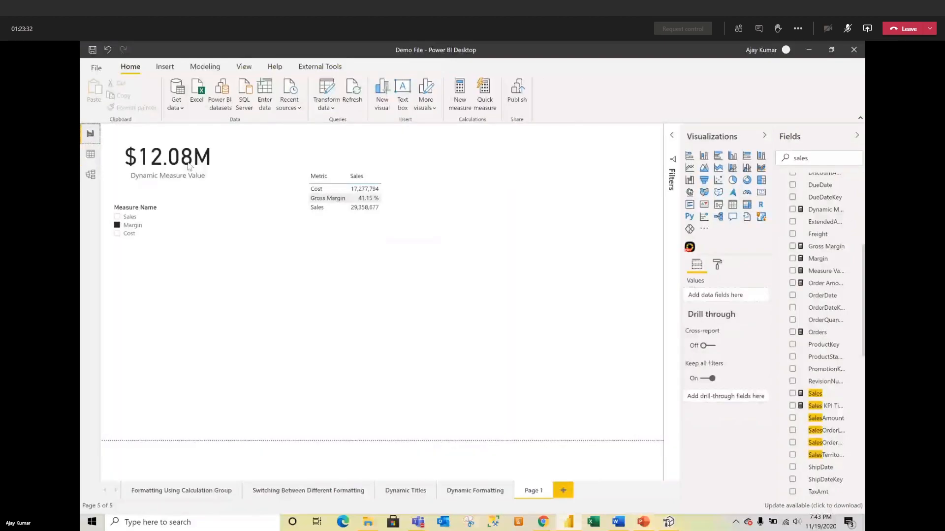
{"action": "left_click", "coordinate": [90, 133]}
{"action": "left_click", "coordinate": [198, 230]}
{"action": "left_click", "coordinate": [192, 207]}
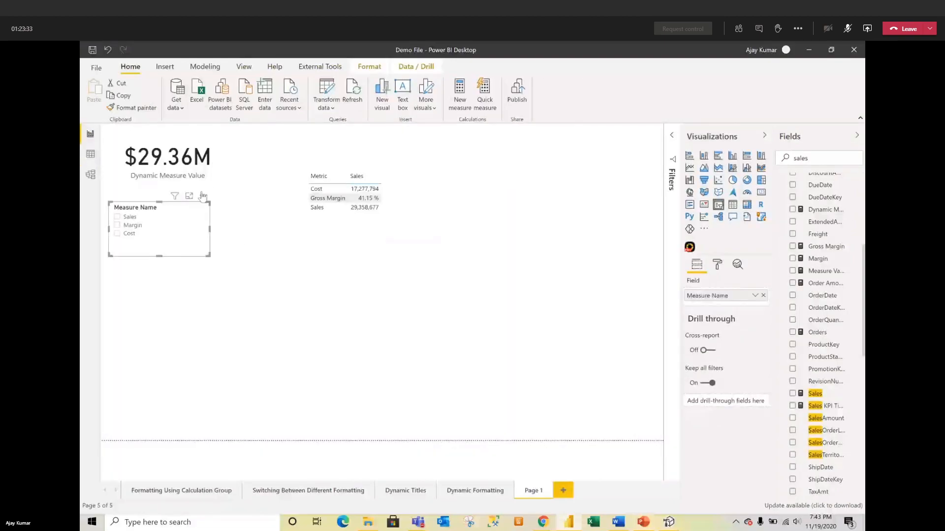
{"action": "left_click", "coordinate": [203, 196]}
{"action": "left_click", "coordinate": [228, 243]}
Step: Remove the Dynamic Measure Value card and the Metric/Sales table visual from Page 1
{"action": "left_click", "coordinate": [213, 150]}
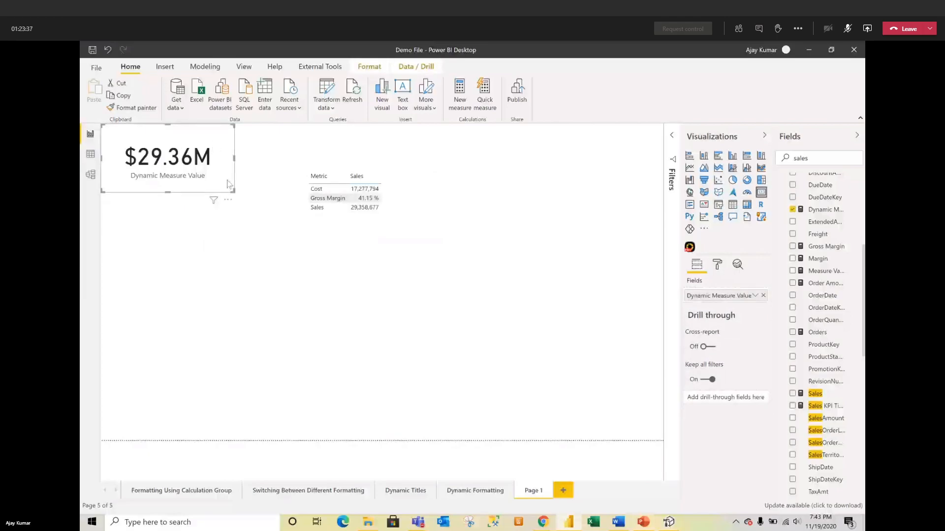
{"action": "left_click", "coordinate": [227, 199]}
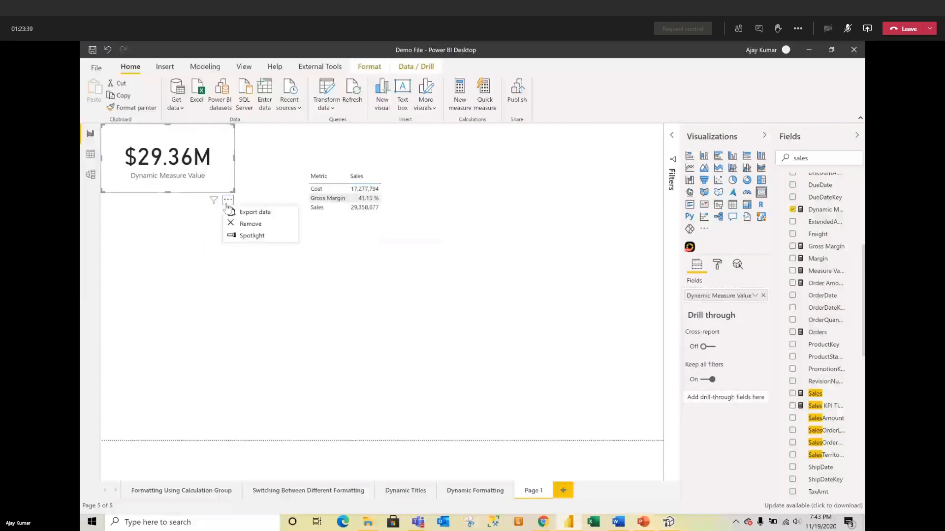
{"action": "left_click", "coordinate": [250, 226]}
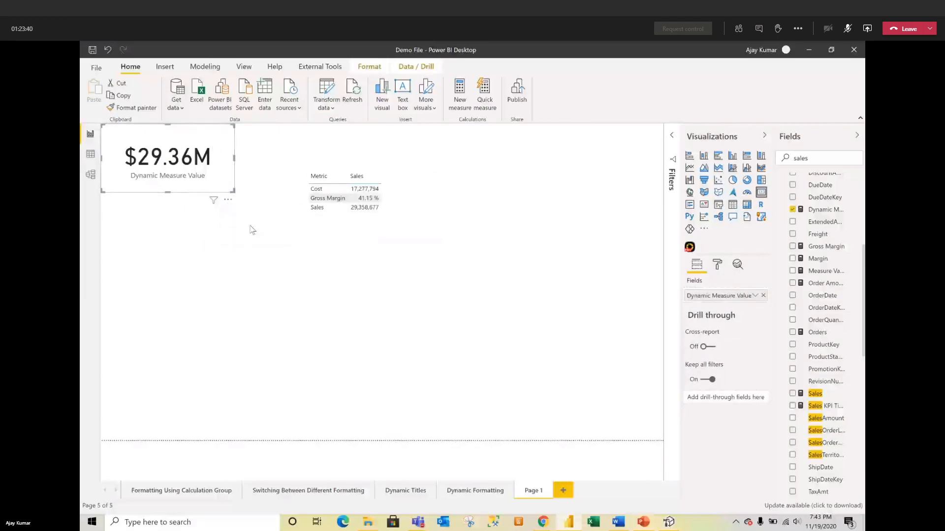
{"action": "left_click", "coordinate": [402, 206]}
{"action": "left_click", "coordinate": [431, 164]}
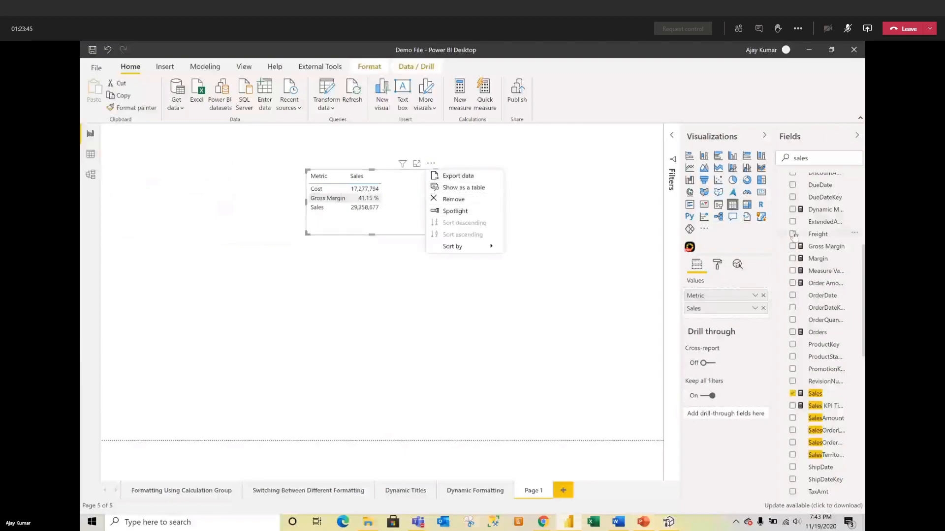
{"action": "left_click", "coordinate": [453, 199]}
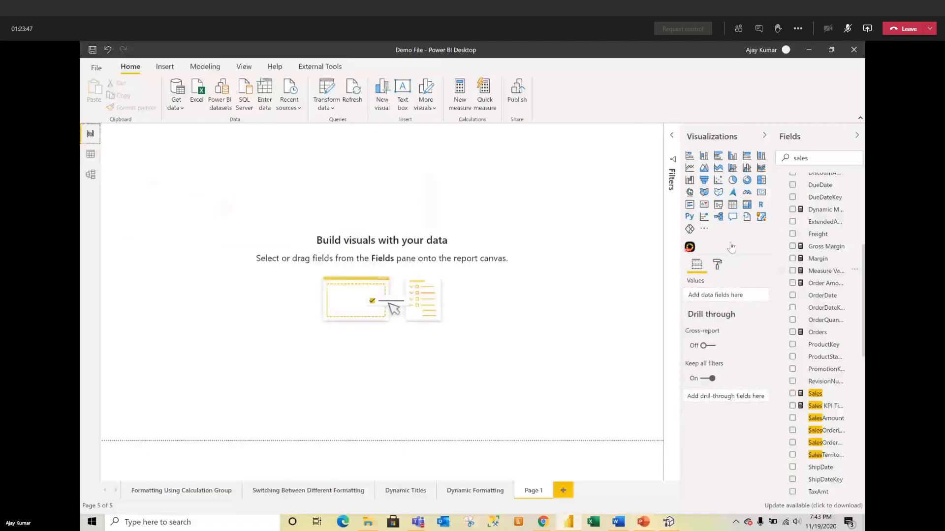
Step: Replace the SWITCH's default [Sales] result with BLANK() in Dynamic Measure Value and commit it
{"action": "left_click", "coordinate": [820, 211]}
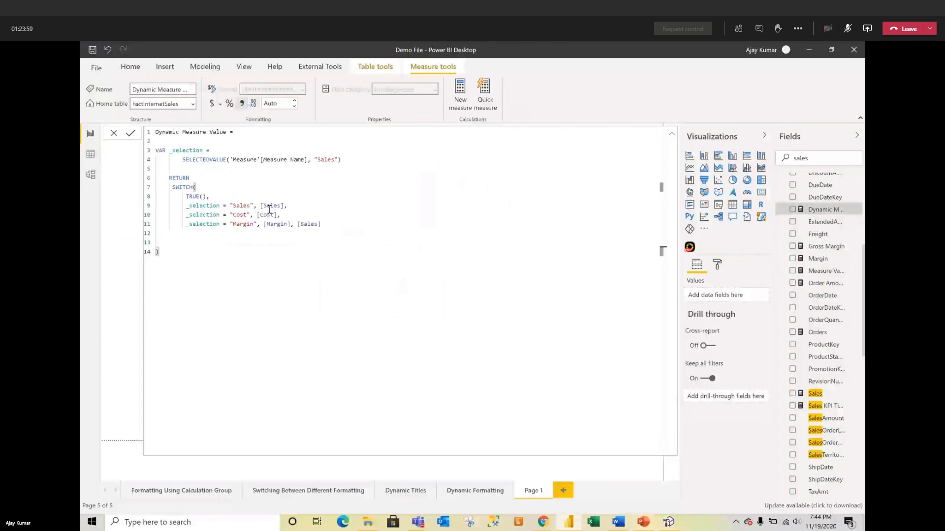
{"action": "left_click_drag", "start_coordinate": [297, 223], "coordinate": [344, 231]}
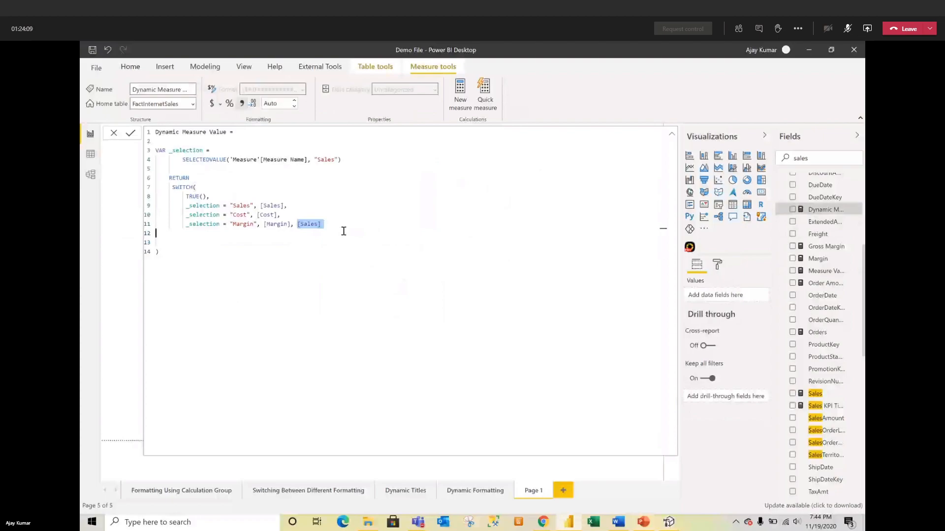
{"action": "type", "text": "BLANK"}
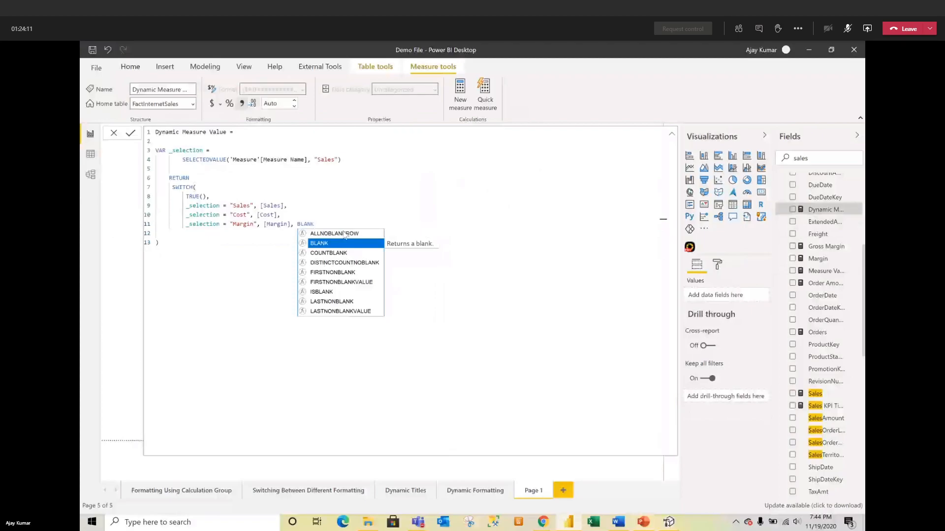
{"action": "type", "text": "()"}
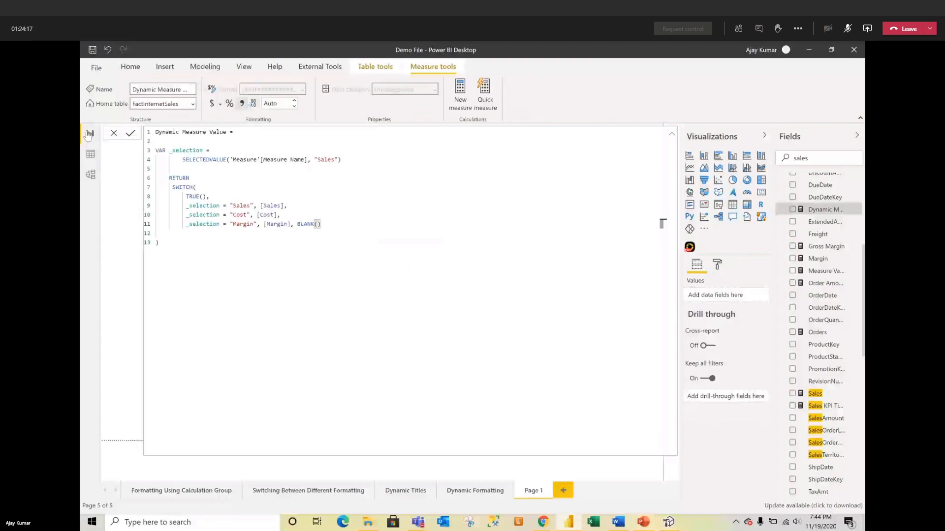
{"action": "left_click", "coordinate": [131, 134]}
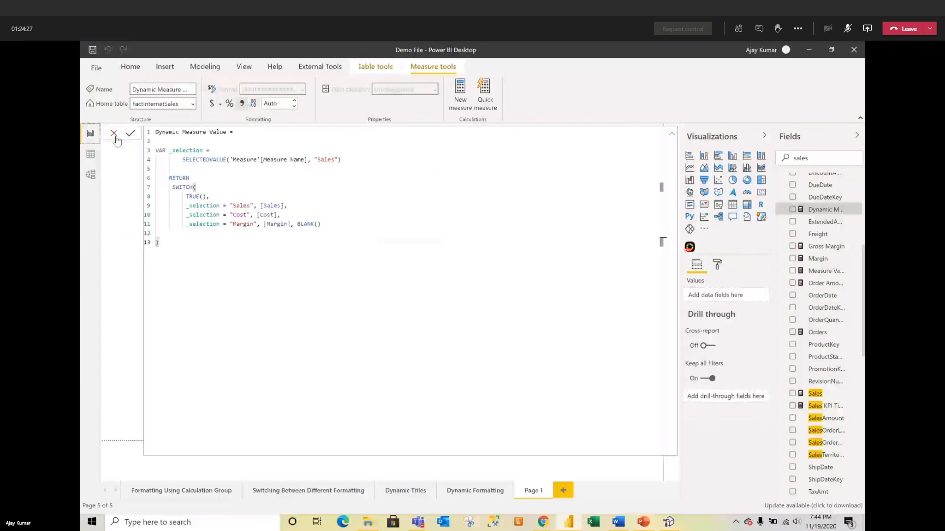
{"action": "left_click", "coordinate": [114, 134]}
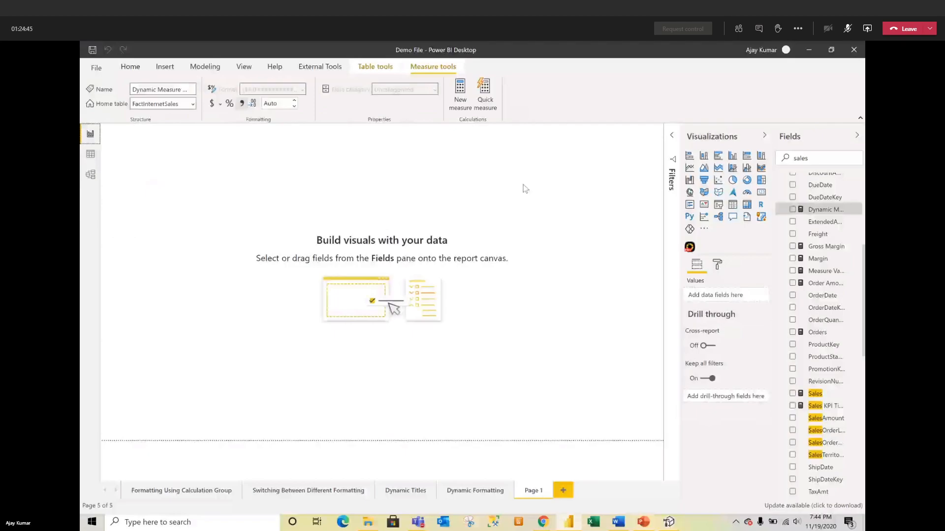
Step: Delete the existing Dynamic Formatting calculation group in Tabular Editor and save the model
{"action": "left_click", "coordinate": [668, 522]}
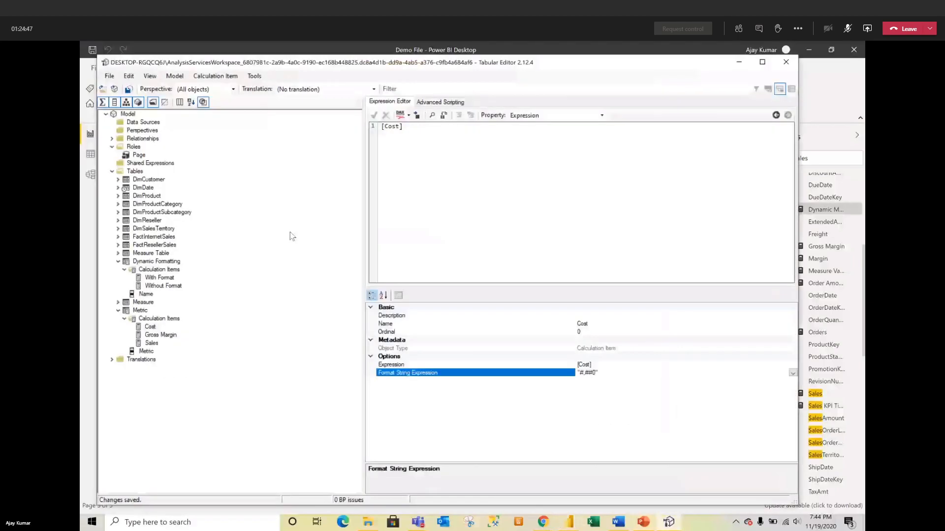
{"action": "left_click", "coordinate": [157, 269]}
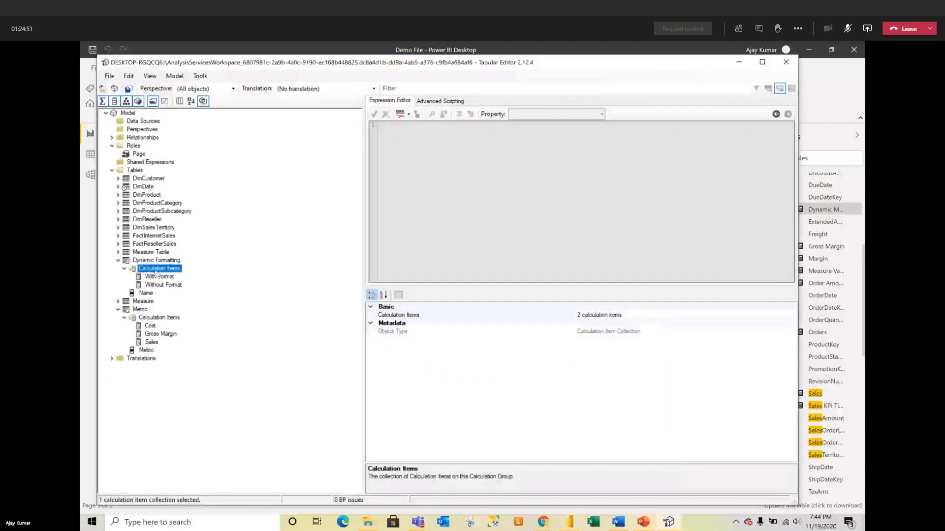
{"action": "left_click", "coordinate": [151, 263]}
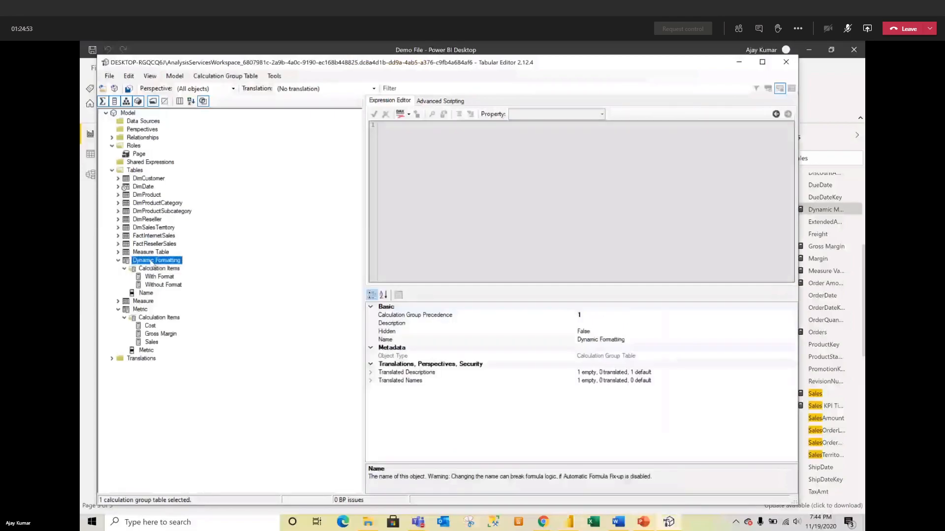
{"action": "left_click", "coordinate": [142, 285]}
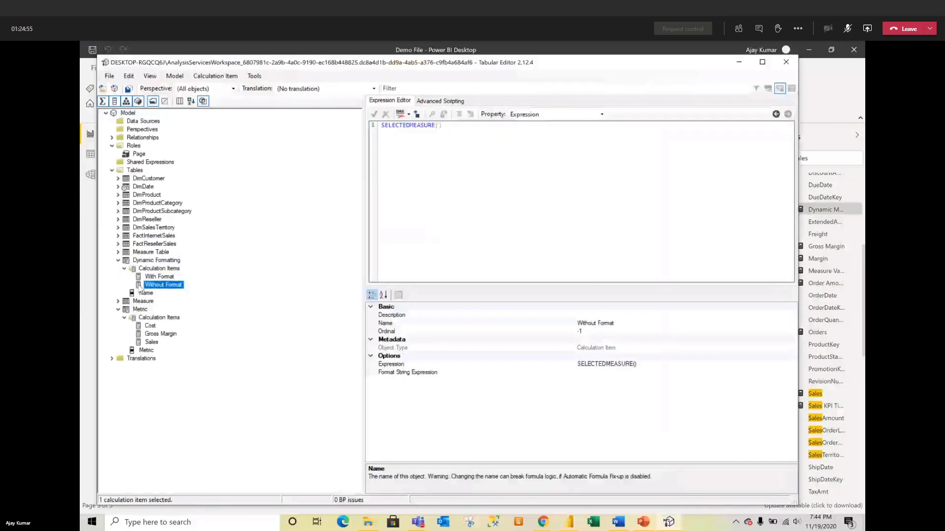
{"action": "left_click", "coordinate": [149, 263]}
{"action": "right_click", "coordinate": [149, 266]}
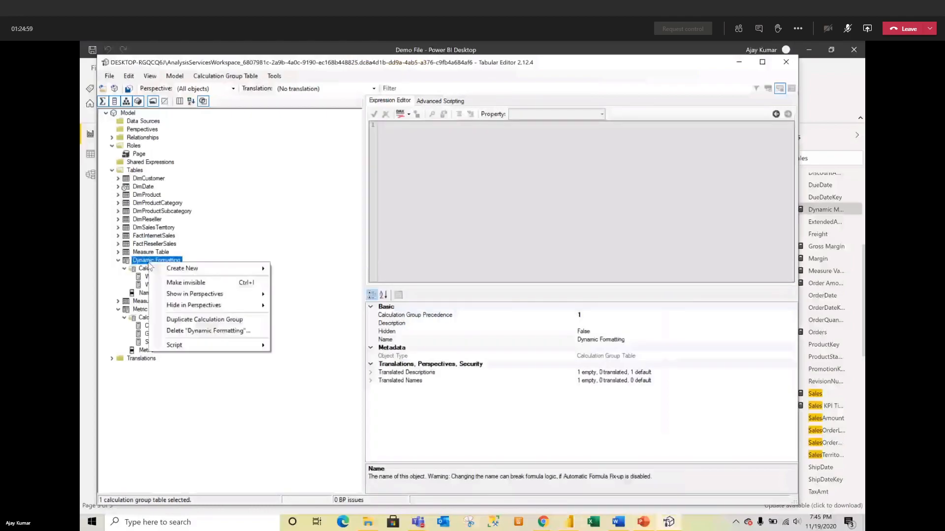
{"action": "left_click", "coordinate": [182, 329]}
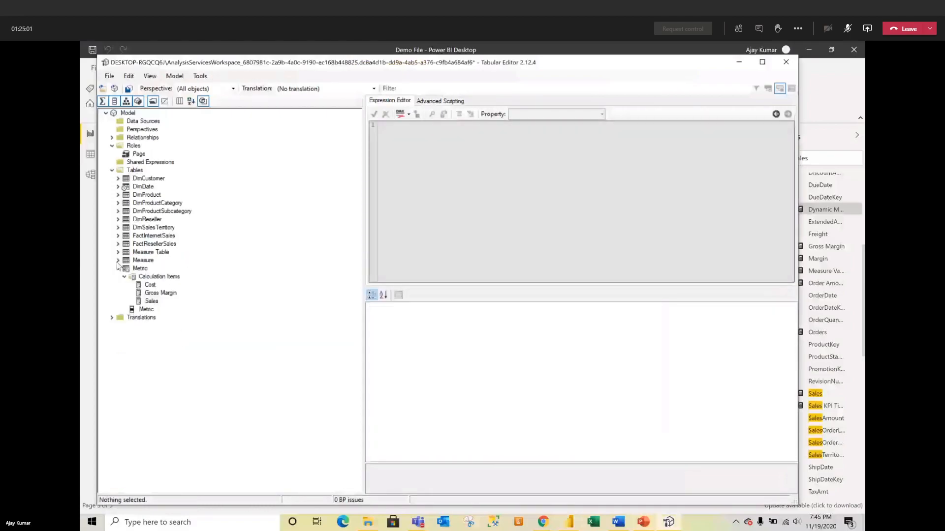
{"action": "left_click", "coordinate": [129, 89]}
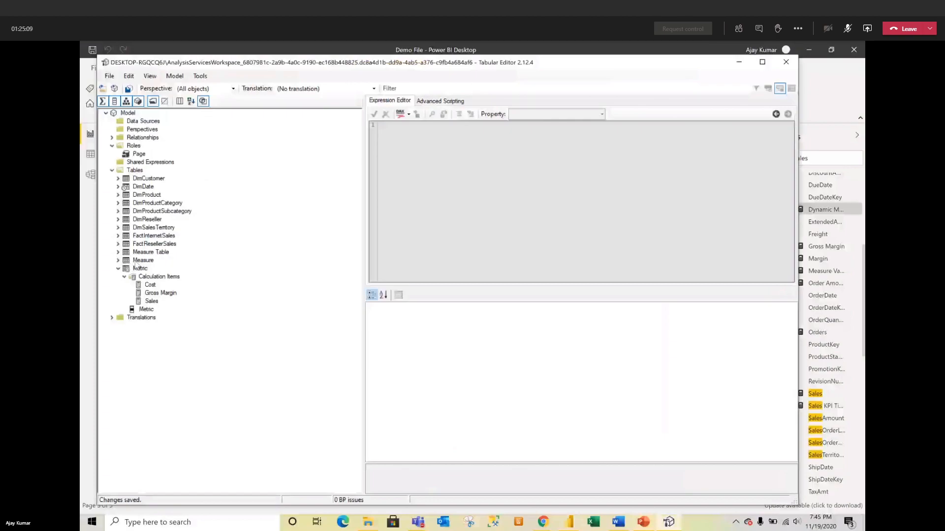
Step: Create a new calculation group under Tables named Dynamic Formatting
{"action": "left_click", "coordinate": [134, 171]}
{"action": "right_click", "coordinate": [133, 171]}
{"action": "mouse_move", "coordinate": [174, 178]}
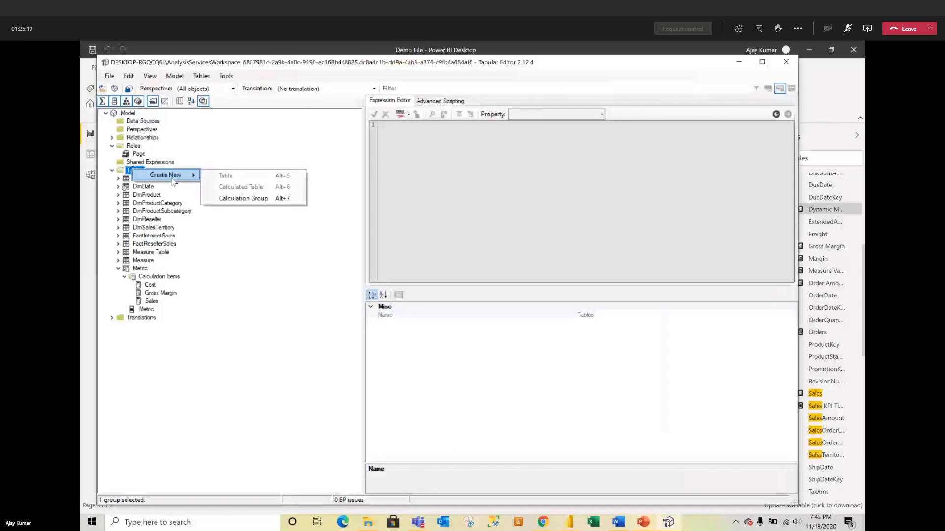
{"action": "left_click", "coordinate": [224, 199]}
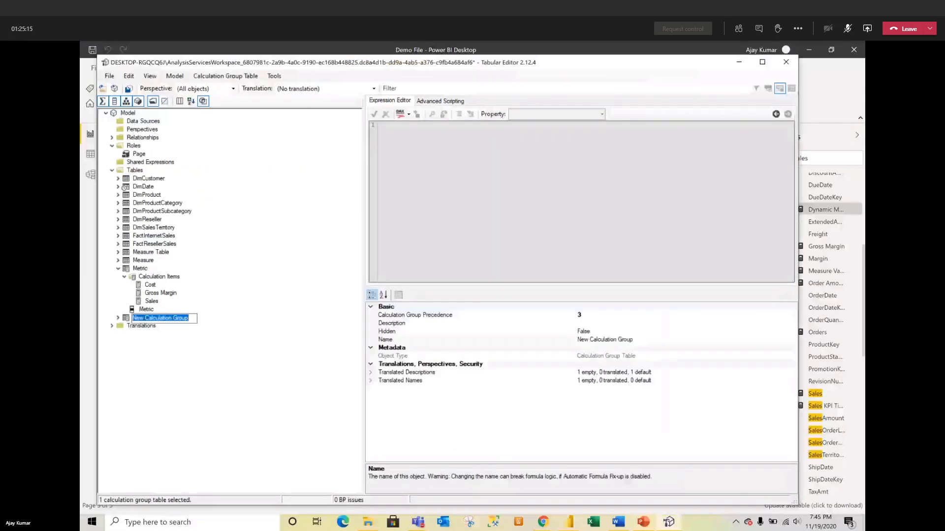
{"action": "type", "text": "Dynamic Meas"}
{"action": "key", "text": "BackSpace"}
{"action": "key", "text": "BackSpace"}
{"action": "key", "text": "BackSpace"}
{"action": "key", "text": "BackSpace"}
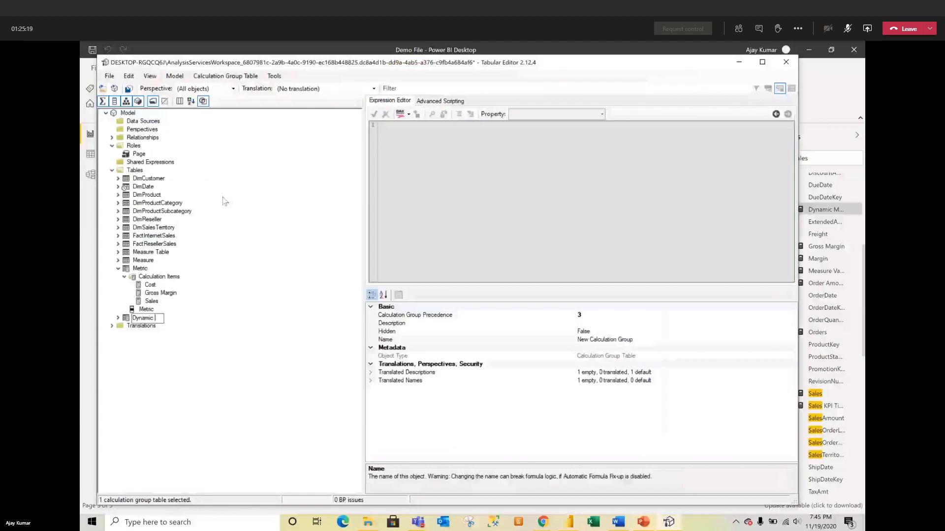
{"action": "type", "text": "Formatting"}
{"action": "key", "text": "Return"}
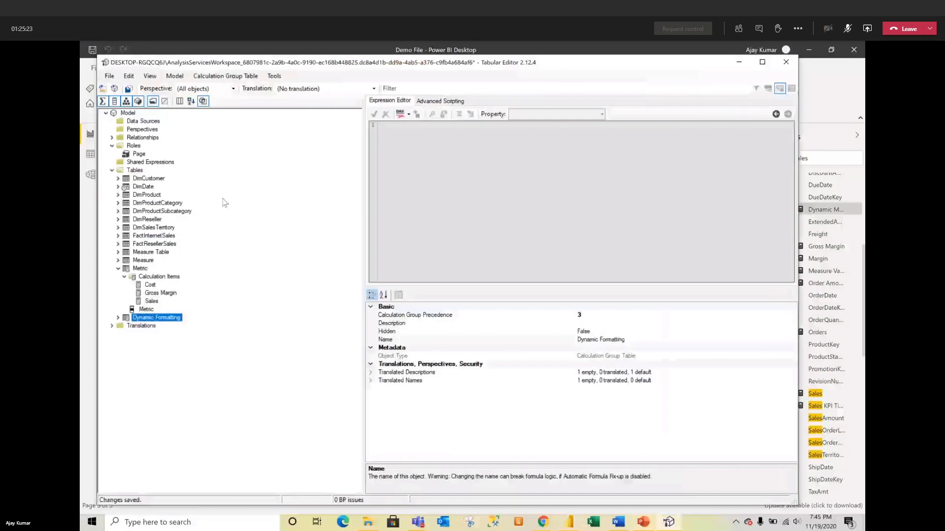
Step: Add a calculation item to Dynamic Formatting and rename it With Format
{"action": "left_click", "coordinate": [118, 317]}
{"action": "left_click", "coordinate": [139, 327]}
{"action": "right_click", "coordinate": [141, 329]}
{"action": "left_click", "coordinate": [163, 331]}
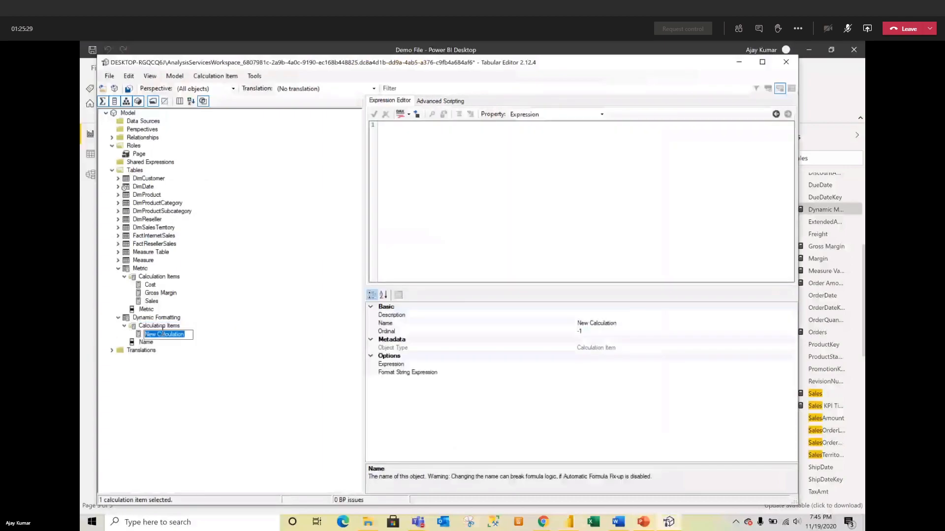
{"action": "type", "text": "With Format"}
{"action": "left_click", "coordinate": [621, 350]}
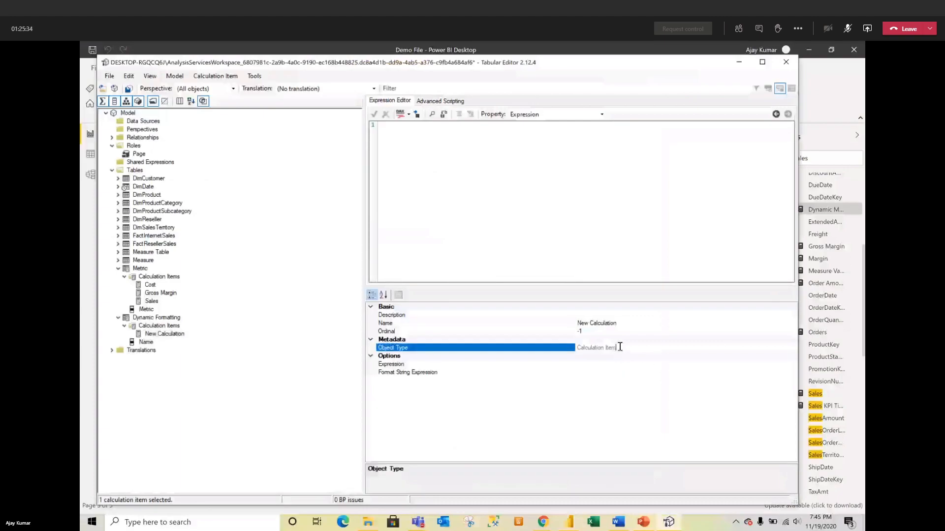
{"action": "left_click", "coordinate": [635, 324]}
{"action": "left_click_drag", "start_coordinate": [618, 323], "coordinate": [576, 325]}
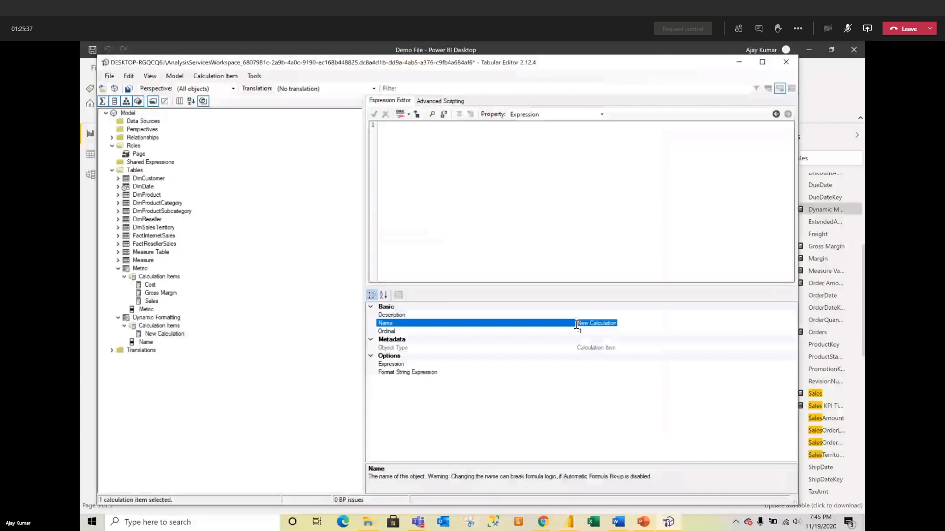
{"action": "type", "text": "With Format"}
{"action": "key", "text": "Return"}
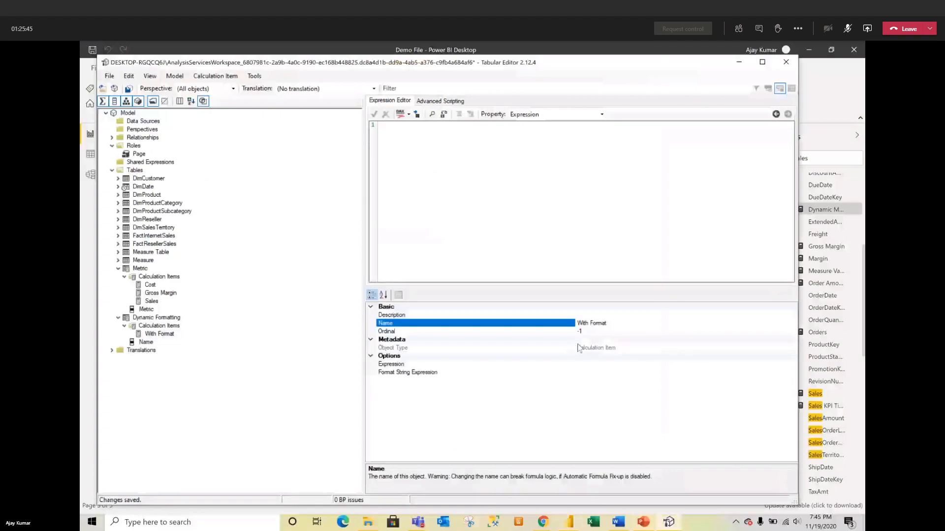
{"action": "left_click", "coordinate": [588, 362]}
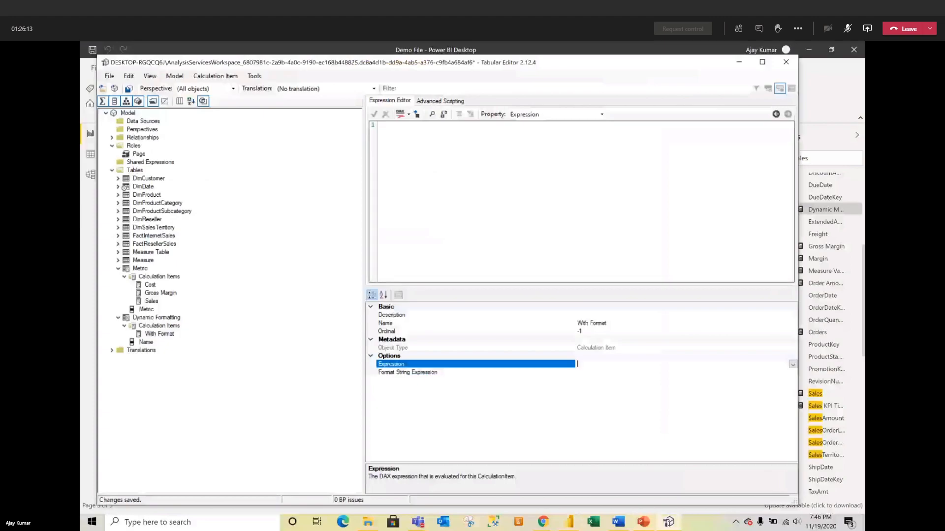
Step: Enter SELECTEDMEASURE() as the With Format expression, leaving the format string expression blank
{"action": "type", "text": "SELECTEDMEASURE()"}
{"action": "left_click", "coordinate": [608, 372]}
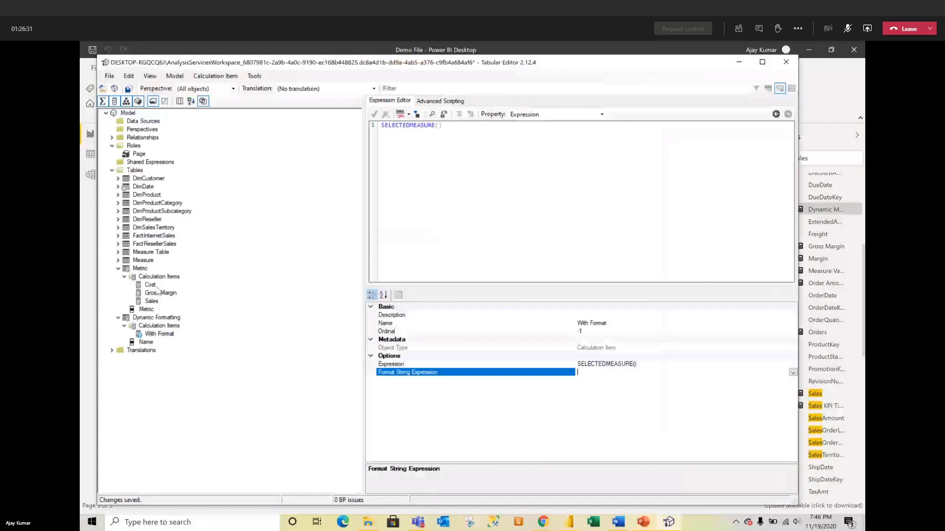
{"action": "left_click", "coordinate": [769, 373]}
{"action": "left_click", "coordinate": [793, 373]}
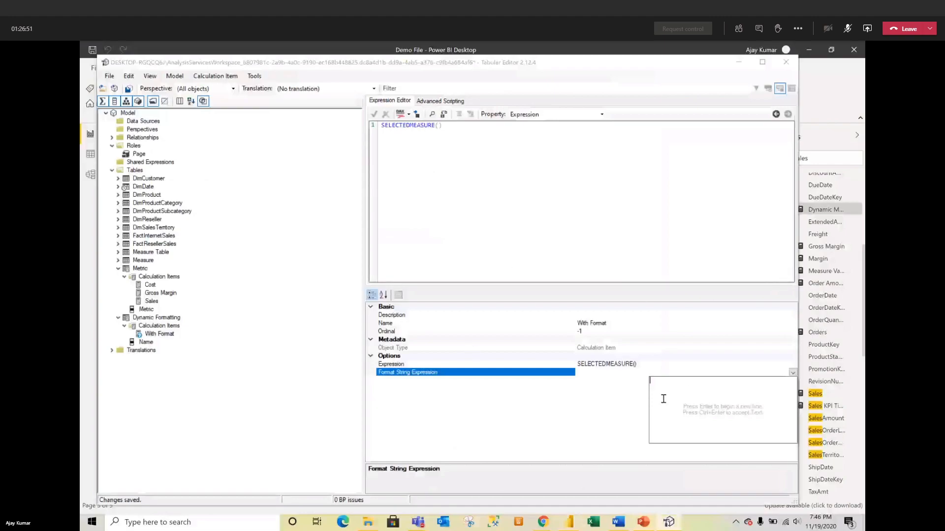
{"action": "left_click", "coordinate": [533, 238]}
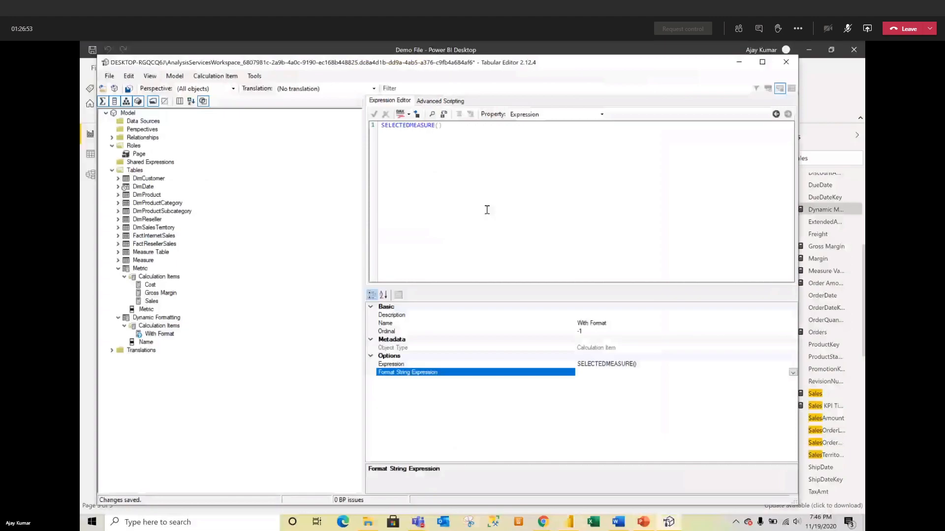
{"action": "left_click", "coordinate": [477, 198]}
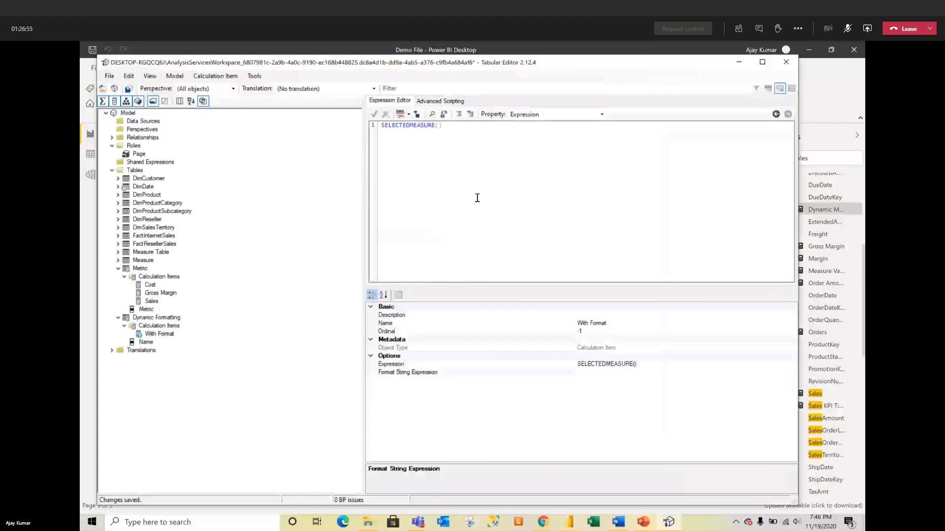
Step: Begin a VAR MeasureNAME = SELECTEDVALUED( line below SELECTEDMEASURE(), then switch to Power BI Desktop
{"action": "key", "text": "Return"}
{"action": "key", "text": "Return"}
{"action": "key", "text": "Return"}
{"action": "key", "text": "Return"}
{"action": "type", "text": "VAR MeasureNAME"}
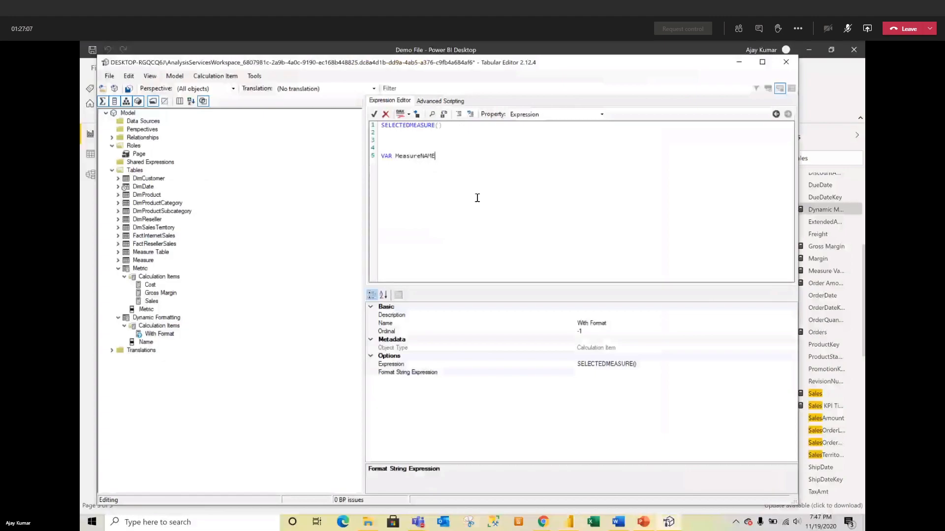
{"action": "type", "text": "="}
{"action": "key", "text": "Return"}
{"action": "type", "text": "SELECTEDVALUED("}
{"action": "type", "text": "'Mea"}
{"action": "left_click", "coordinate": [824, 212]}
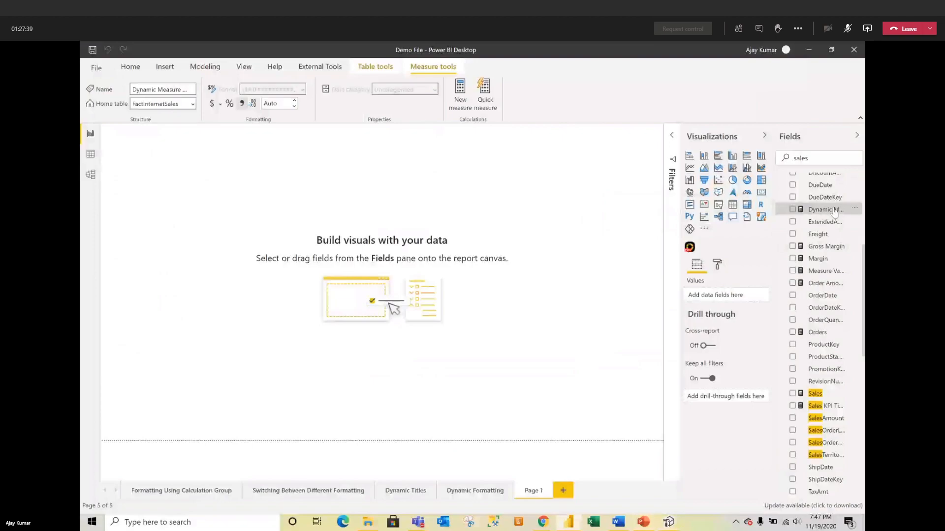
Step: Select the 'Measure'[Measure Name] reference in the Dynamic Measure Value formula and return to Tabular Editor
{"action": "left_click", "coordinate": [830, 198]}
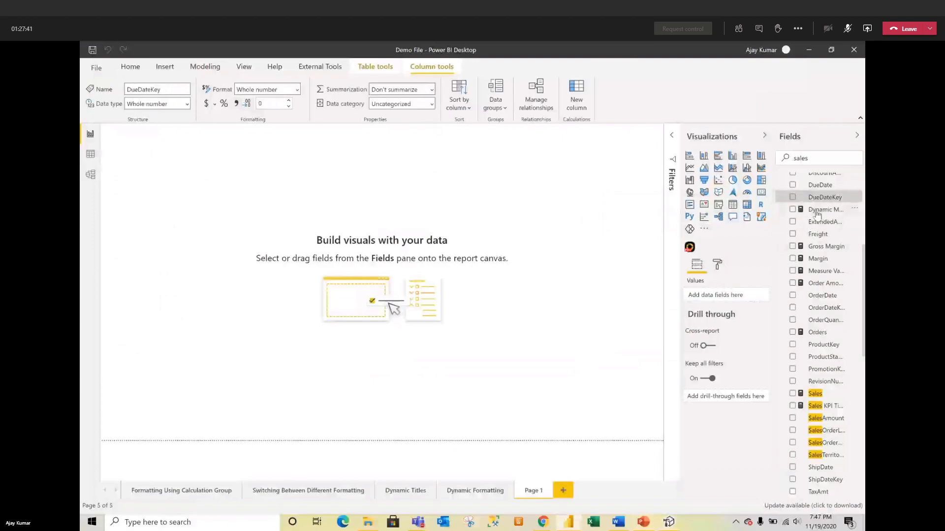
{"action": "left_click", "coordinate": [817, 210]}
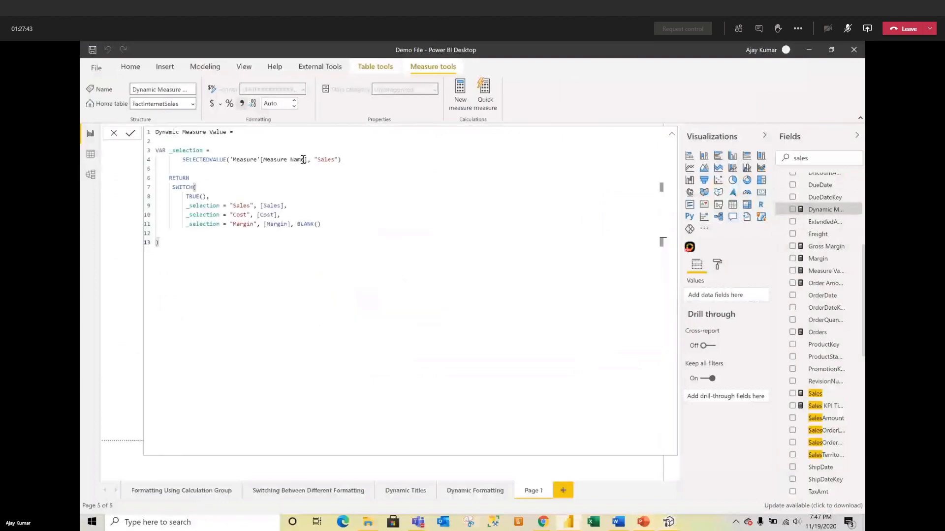
{"action": "left_click_drag", "start_coordinate": [306, 159], "coordinate": [231, 156]}
{"action": "key", "text": "ctrl+c"}
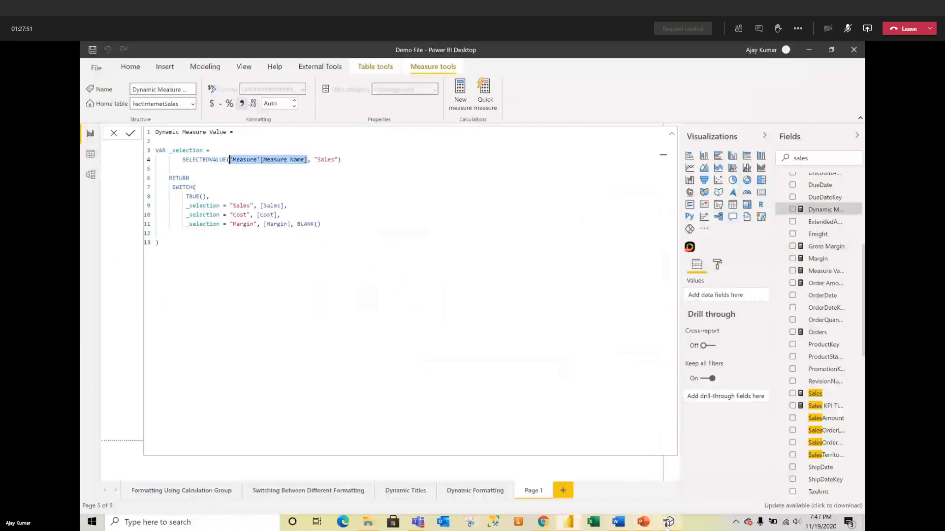
{"action": "key", "text": "alt+Tab"}
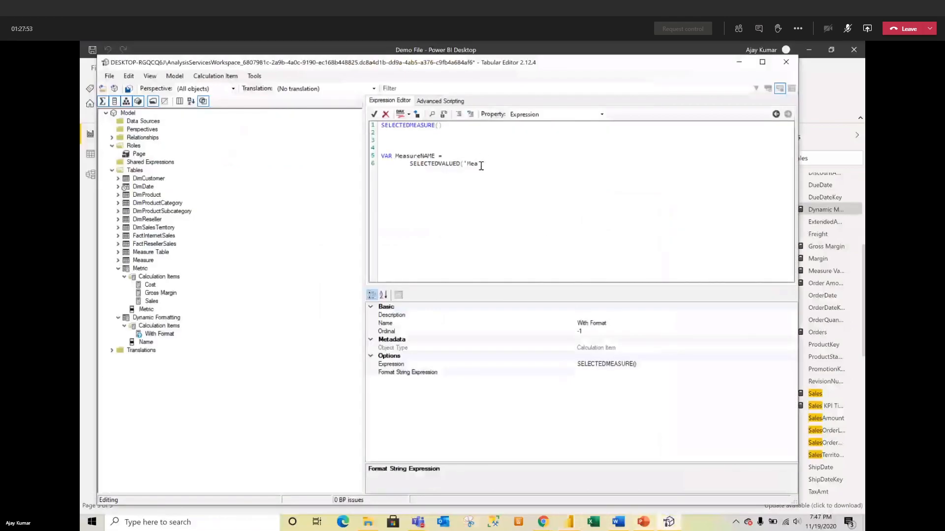
Step: Complete MeasureNAME as SELECTEDVALUED('Measure'[Measure Name], SELECTEDMEASURENAME())
{"action": "key", "text": "BackSpace"}
{"action": "key", "text": "BackSpace"}
{"action": "key", "text": "BackSpace"}
{"action": "key", "text": "BackSpace"}
{"action": "key", "text": "ctrl+v"}
{"action": "type", "text": ","}
{"action": "type", "text": " SELECTED "}
{"action": "type", "text": "ME"}
{"action": "type", "text": "ASURE"}
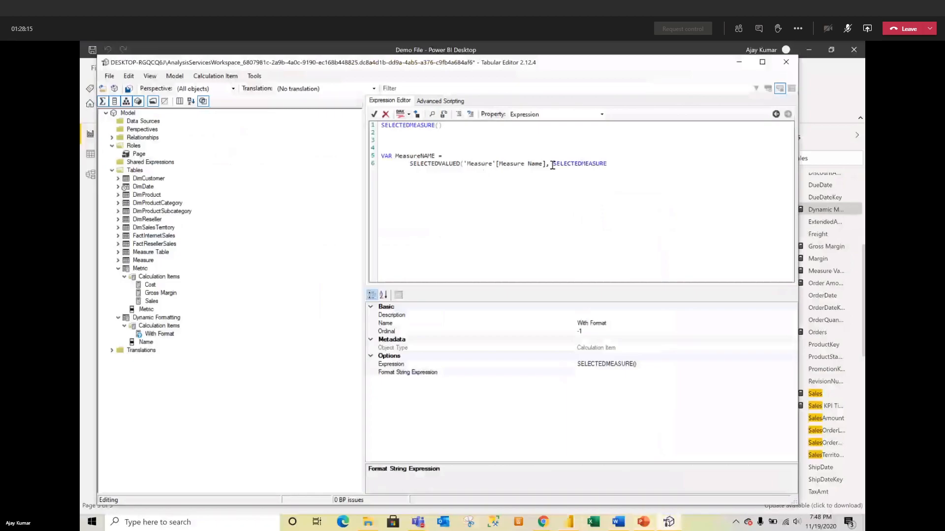
{"action": "type", "text": "NAME())"}
Step: Type VAR CurrentFormatDecimal = SWITCH( TRUE(), across new lines in the expression
{"action": "type", "text": "var"}
{"action": "key", "text": "BackSpace"}
{"action": "key", "text": "BackSpace"}
{"action": "key", "text": "BackSpace"}
{"action": "type", "text": "VAR"}
{"action": "type", "text": "CurrentFormatDe"}
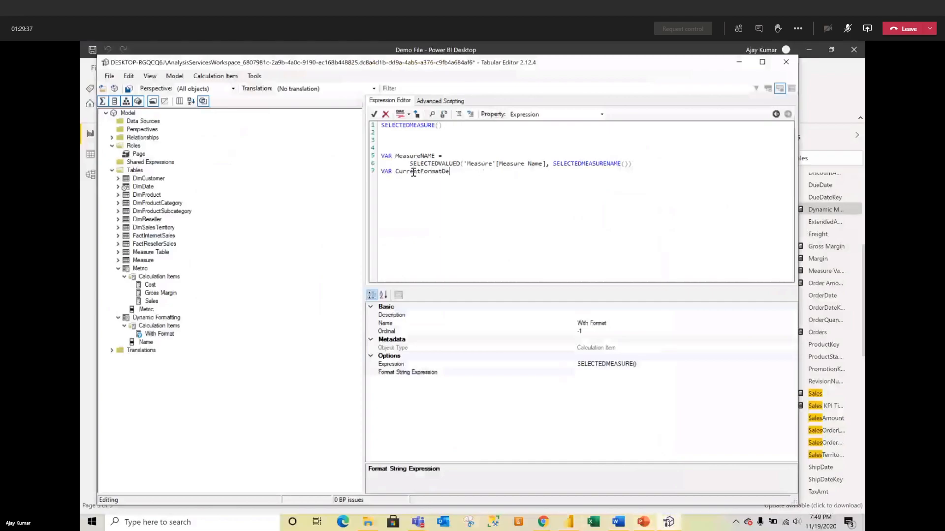
{"action": "type", "text": "cimal ="}
{"action": "key", "text": "Return"}
{"action": "type", "text": "Switch("}
{"action": "key", "text": "Return"}
{"action": "type", "text": "true(),"}
Step: Start the first SWITCH condition line and copy the MeasureNAME variable name for reuse
{"action": "key", "text": "Return"}
{"action": "type", "text": "MEAS"}
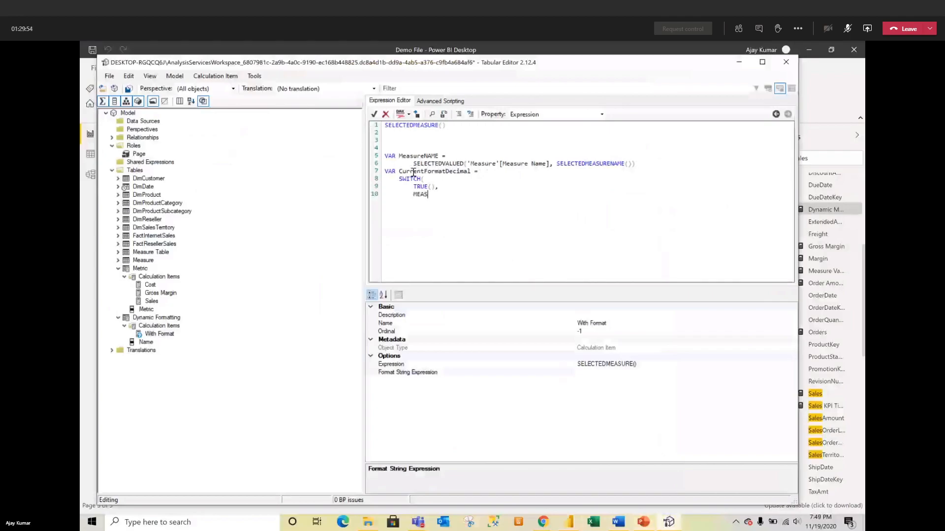
{"action": "key", "text": "BackSpace"}
{"action": "double_click", "coordinate": [431, 153]}
{"action": "key", "text": "super+c"}
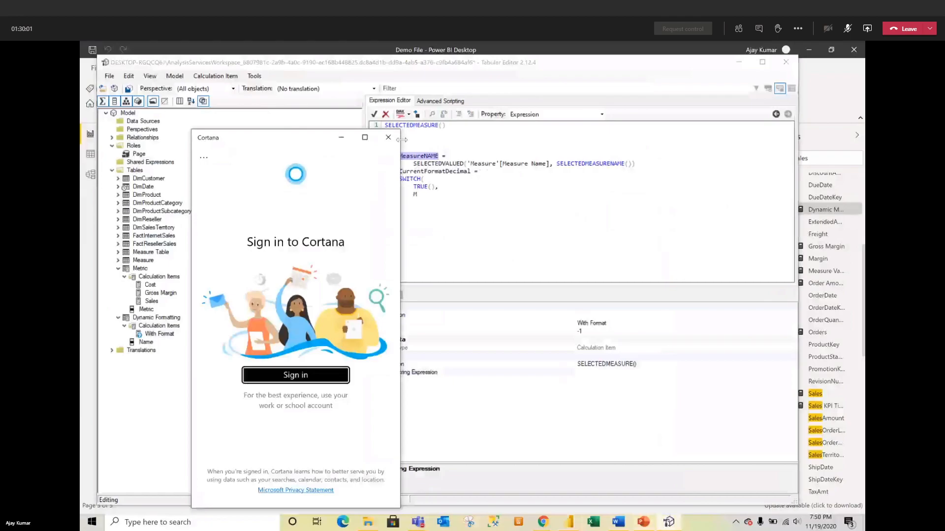
Step: Close the Cortana pop-up, map MeasureNAME = "Margin" to "#,##0.00%", and begin a Sales branch
{"action": "left_click", "coordinate": [389, 137]}
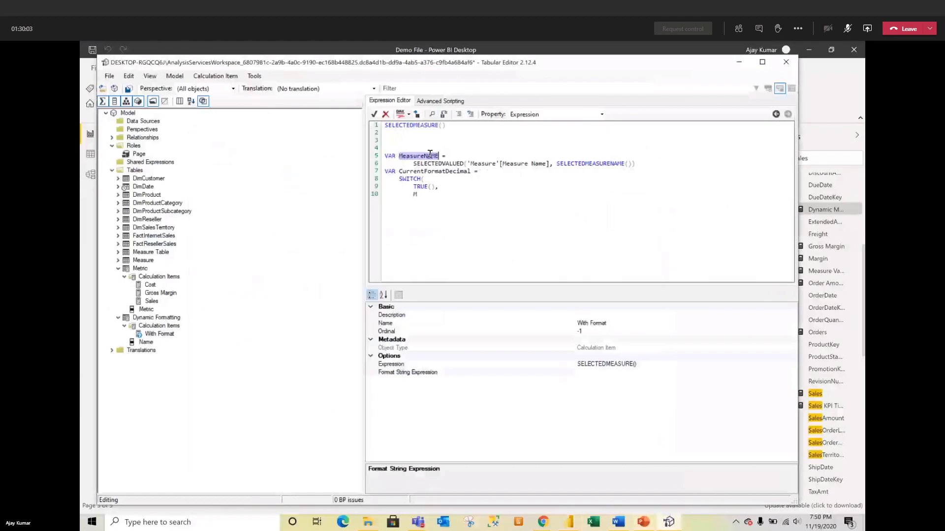
{"action": "left_click", "coordinate": [419, 193]}
{"action": "type", "text": "easureNAME"}
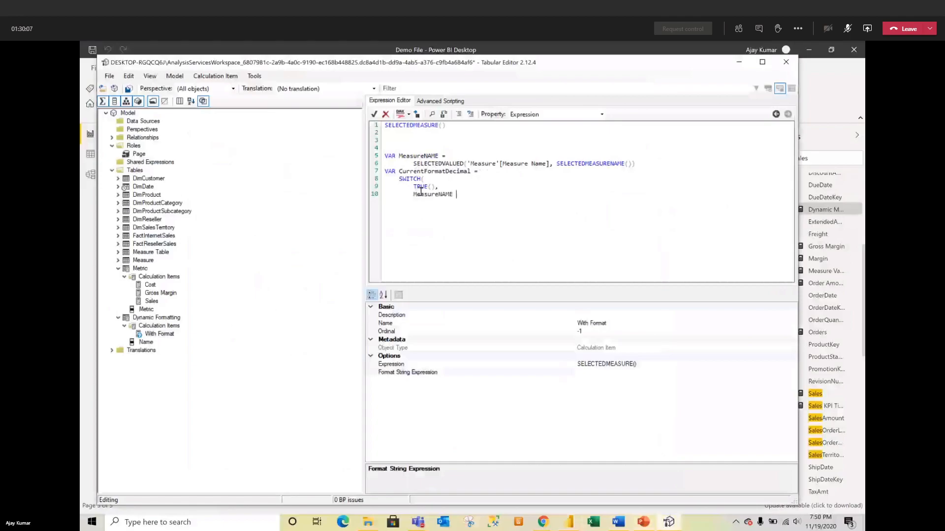
{"action": "type", "text": " = "}
{"action": "type", "text": "\""}
{"action": "type", "text": "Margin"}
{"action": "type", "text": "\","}
{"action": "type", "text": "\""}
Step: Change the first condition's value to "Gross Margin", removing the stray spaces
{"action": "type", "text": "Gross"}
{"action": "left_click", "coordinate": [470, 194]}
{"action": "key", "text": "BackSpace"}
{"action": "key", "text": "Right"}
{"action": "key", "text": "Right"}
{"action": "key", "text": "Right"}
{"action": "key", "text": "Right"}
{"action": "key", "text": "Right"}
{"action": "key", "text": "Right"}
{"action": "key", "text": "BackSpace"}
{"action": "type", "text": "#,##0.00%\",         MeasureNAME = \"S"}
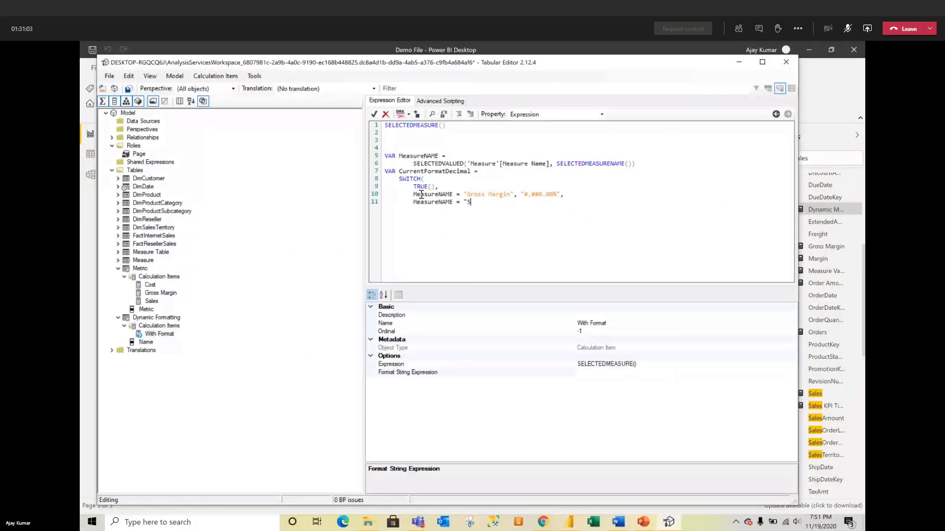
{"action": "type", "text": "ales\", \"#"}
Step: Give the Sales branch the format string "$#,##0"
{"action": "key", "text": "BackSpace"}
{"action": "type", "text": "$"}
{"action": "type", "text": "#,##0\","}
{"action": "key", "text": "Return"}
Step: Add a MeasureNAME = "Cost" branch with format "#,##0.00", replacing the Unit placeholder
{"action": "type", "text": "MeasureNAME = \"Unit"}
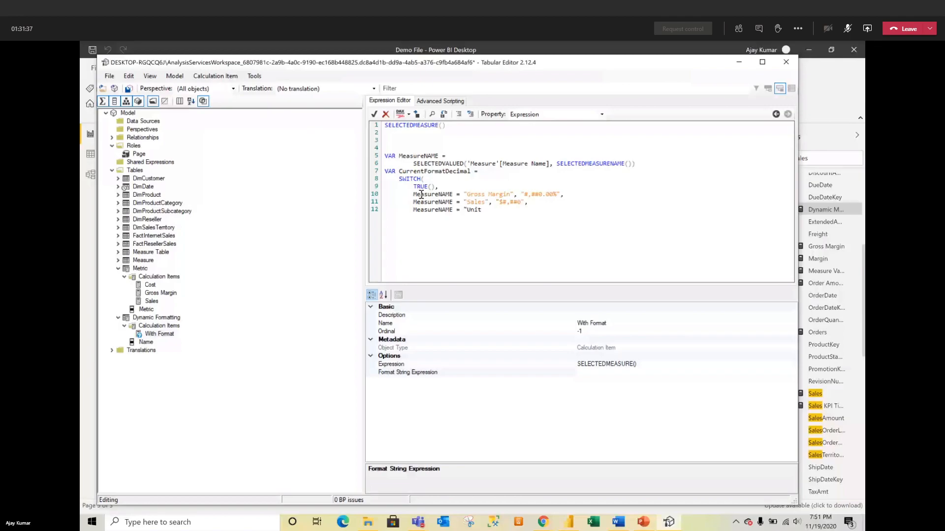
{"action": "key", "text": "BackSpace"}
{"action": "key", "text": "BackSpace"}
{"action": "key", "text": "BackSpace"}
{"action": "key", "text": "BackSpace"}
{"action": "type", "text": "Cost\", \"#,##0.00\""}
{"action": "type", "text": ","}
Step: Add SELECTEDMEASUREFORMATSTRING() as the SWITCH fallback, close the SWITCH, and begin RETURN
{"action": "key", "text": "Return"}
{"action": "type", "text": "SELECTEDMES"}
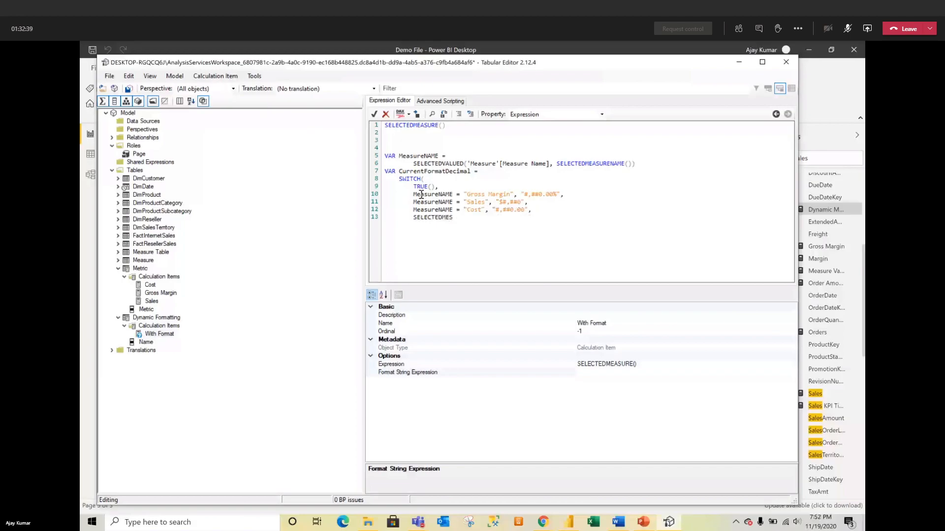
{"action": "type", "text": "SUREFoR"}
{"action": "key", "text": "BackSpace"}
{"action": "key", "text": "BackSpace"}
{"action": "type", "text": "ORMAT"}
{"action": "type", "text": "STRING()         "}
{"action": "type", "text": ")         "}
{"action": "type", "text": "RETURN"}
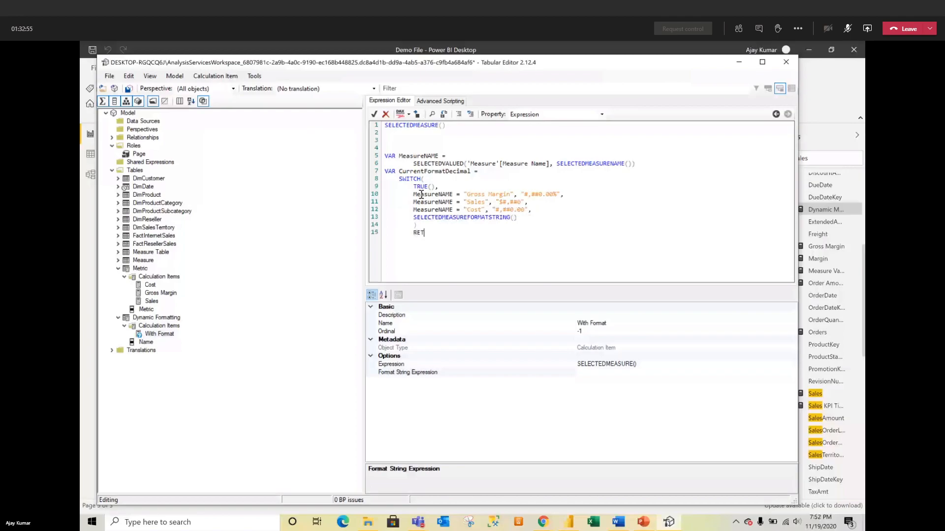
Step: Make RETURN output the CurrentFormatDecimal variable
{"action": "double_click", "coordinate": [413, 171]}
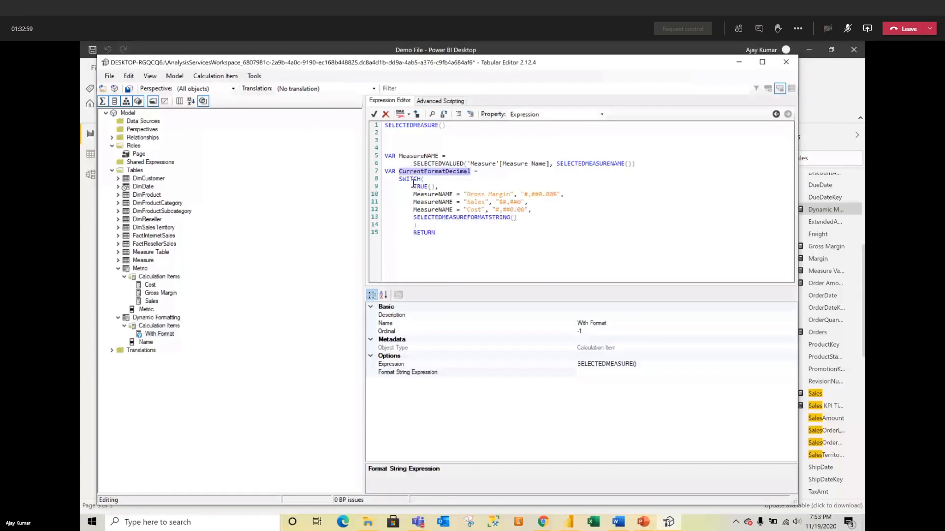
{"action": "left_click", "coordinate": [420, 268]}
{"action": "key", "text": "Return"}
{"action": "key", "text": "ctrl+v"}
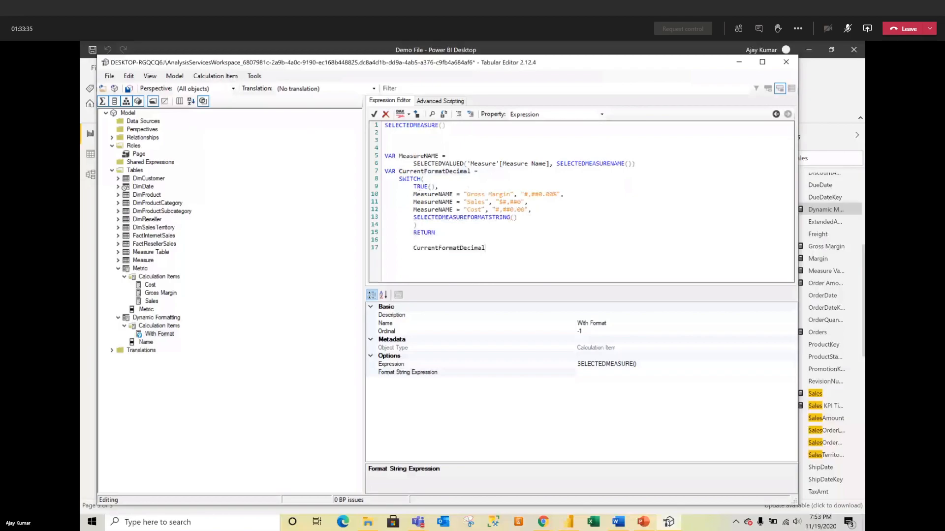
Step: Remove the SWITCH format code on lines 5–17 from the With Format expression
{"action": "key", "text": "shift+Left"}
{"action": "key", "text": "shift+Left"}
{"action": "key", "text": "shift+Left"}
{"action": "key", "text": "shift+Left"}
{"action": "left_click_drag", "start_coordinate": [485, 248], "coordinate": [382, 154]}
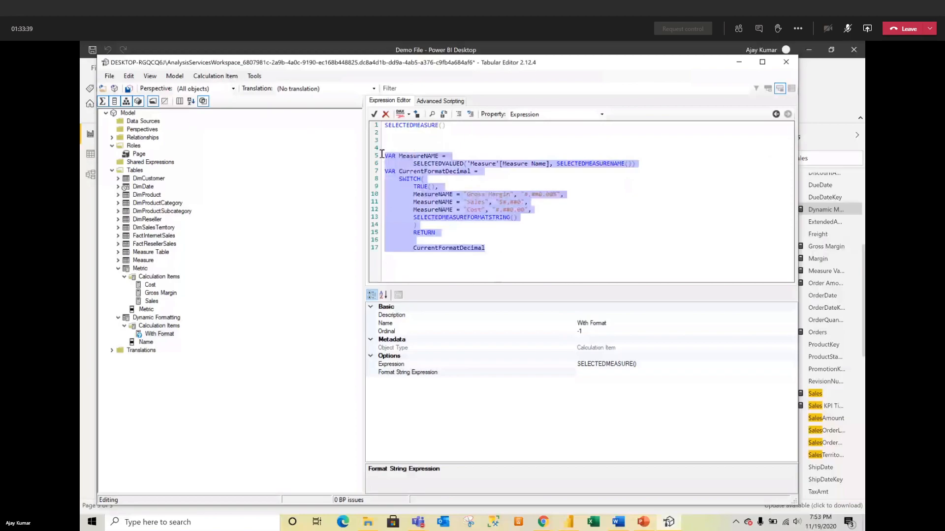
{"action": "key", "text": "Delete"}
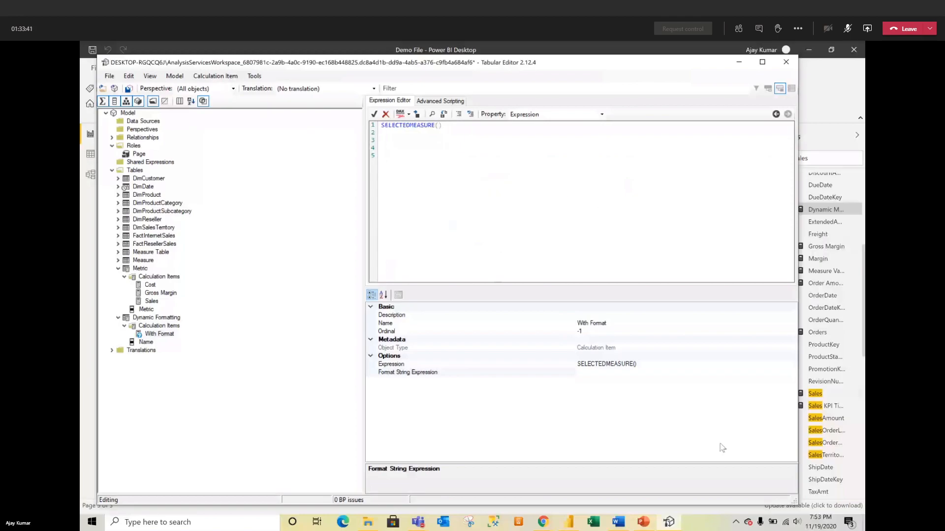
Step: Paste the VAR MeasureNAME … RETURN CurrentFormatDecimal code into the Format String Expression property
{"action": "left_click", "coordinate": [586, 372]}
{"action": "type", "text": "VAR MeasureNAME ="}
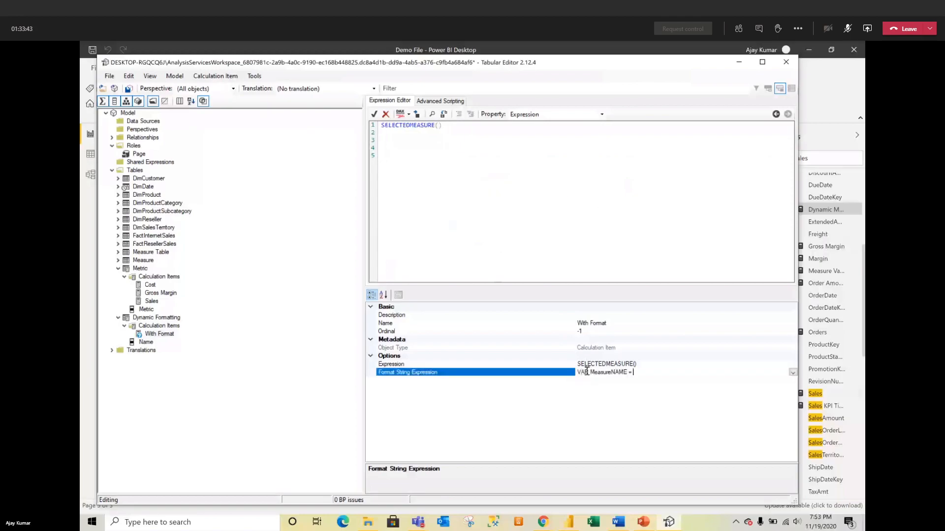
{"action": "left_click", "coordinate": [793, 372]}
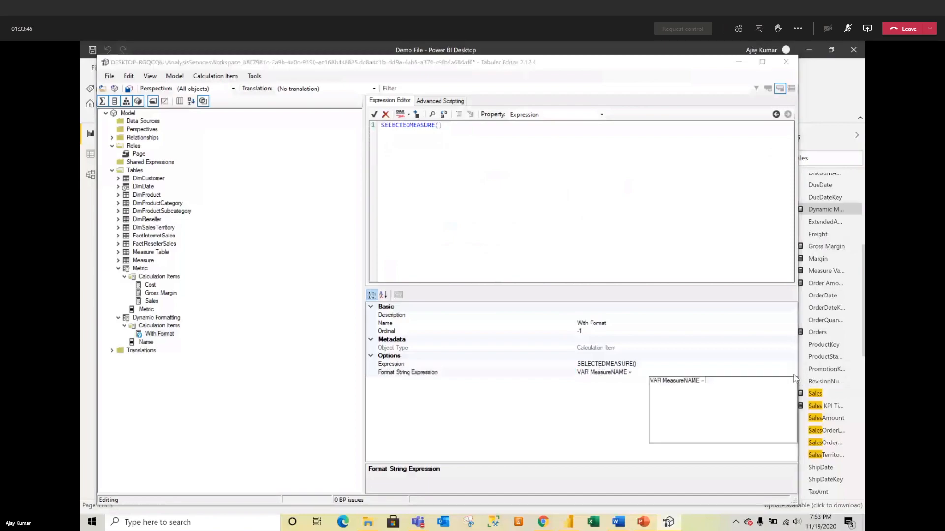
{"action": "left_click_drag", "start_coordinate": [706, 381], "coordinate": [654, 370]}
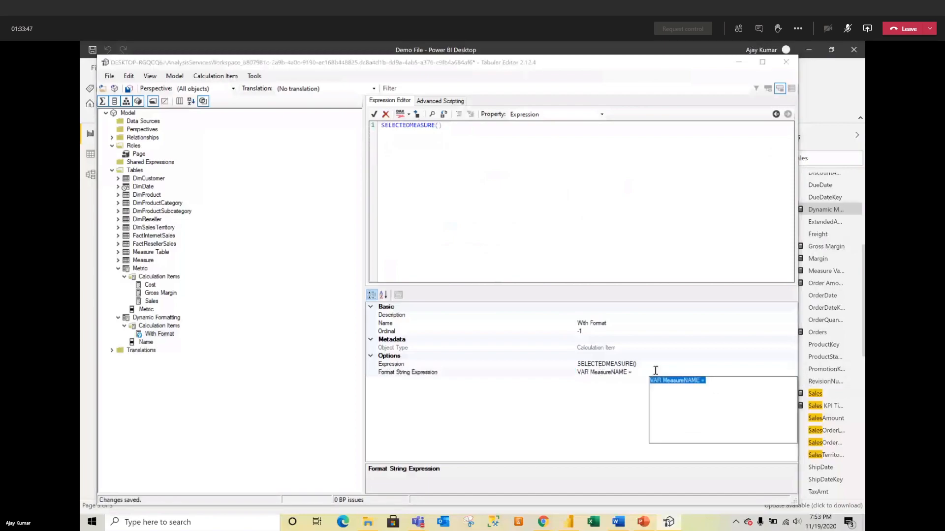
{"action": "key", "text": "ctrl+v"}
{"action": "scroll", "coordinate": [714, 411], "scroll_direction": "up", "scroll_amount": 2}
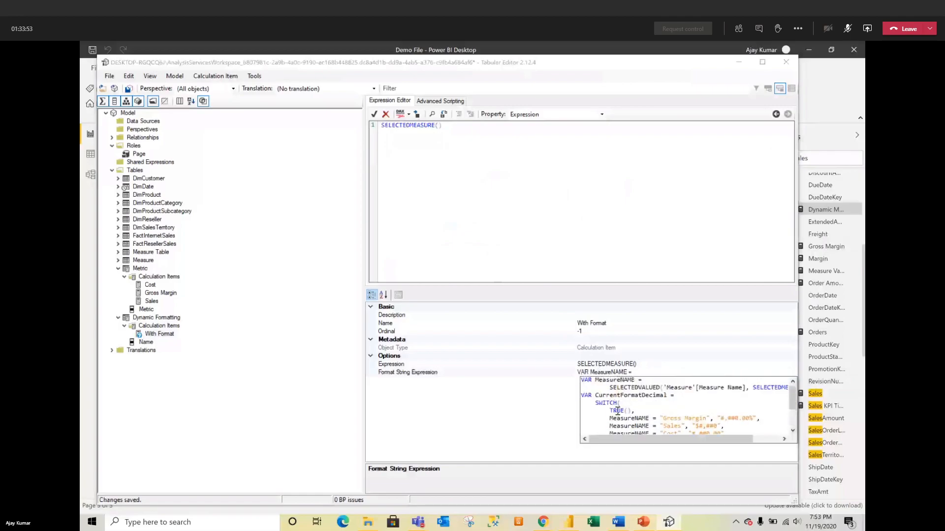
{"action": "scroll", "coordinate": [663, 421], "scroll_direction": "down", "scroll_amount": 2}
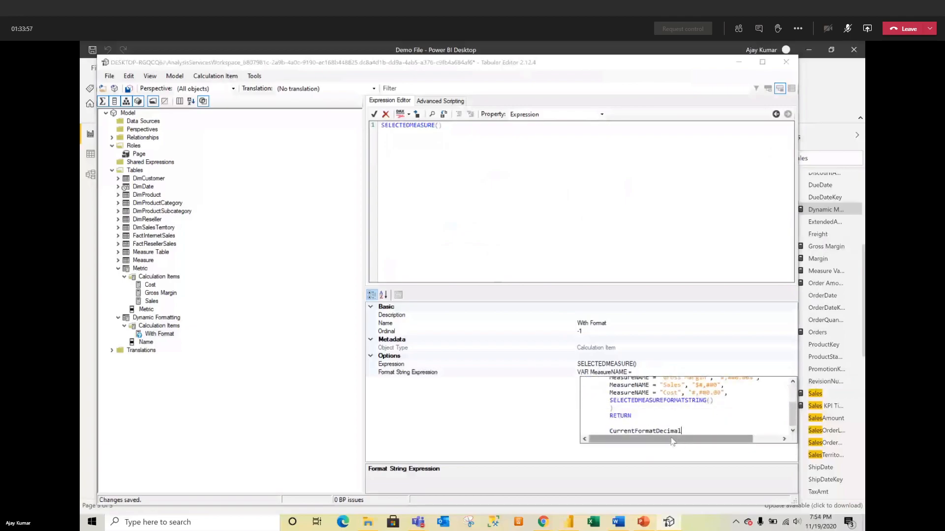
{"action": "left_click", "coordinate": [547, 446]}
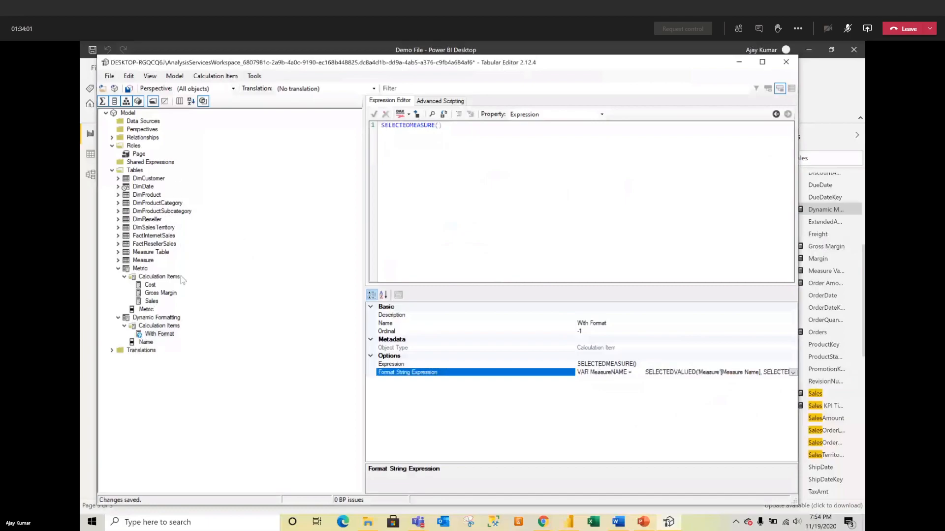
Step: Add a new calculation item to Dynamic Formatting with expression SELECTEDMEASURE()
{"action": "right_click", "coordinate": [159, 326]}
{"action": "left_click", "coordinate": [178, 333]}
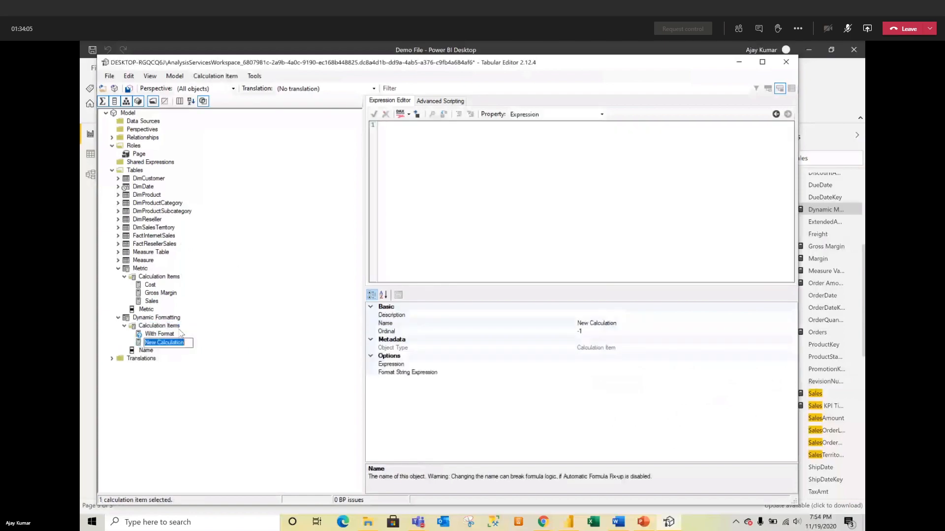
{"action": "type", "text": "Witho"}
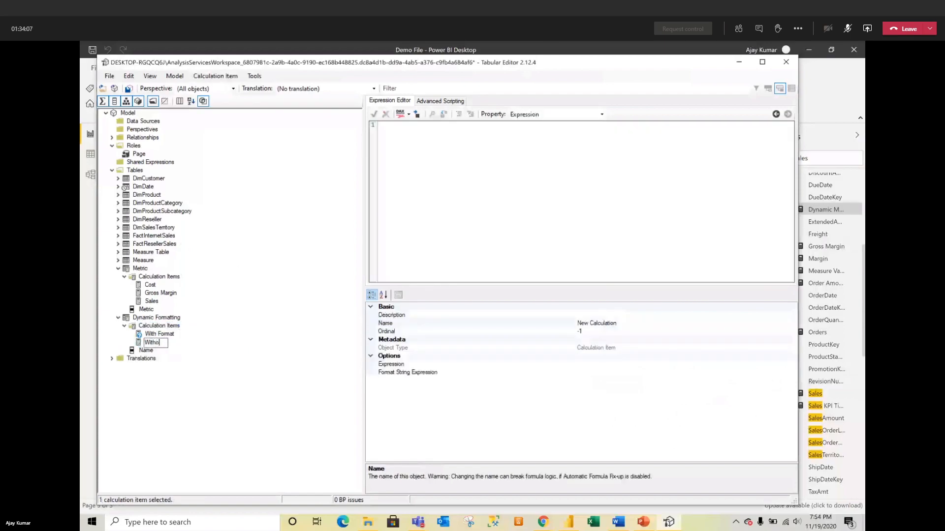
{"action": "type", "text": "ut Format"}
{"action": "left_click", "coordinate": [609, 364]}
{"action": "type", "text": "SELE"}
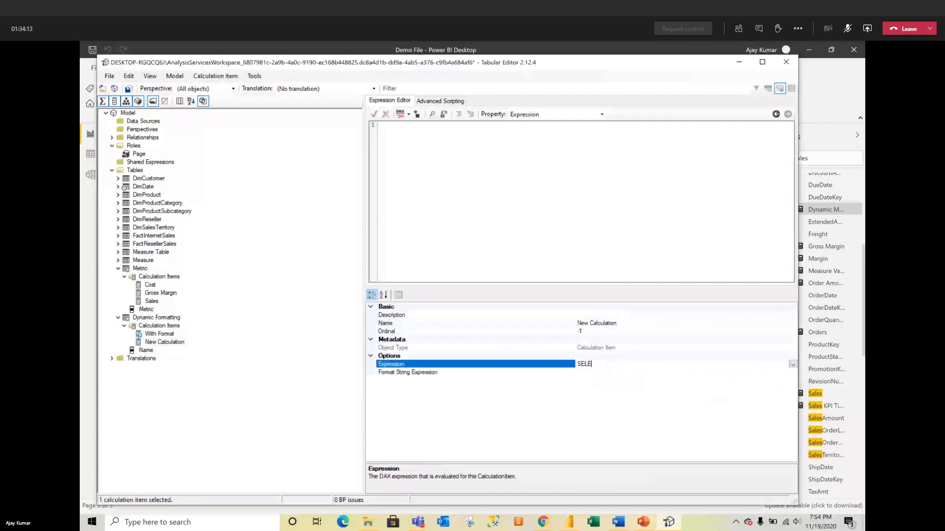
{"action": "type", "text": "CTEDMEASURE()"}
{"action": "key", "text": "ctrl+s"}
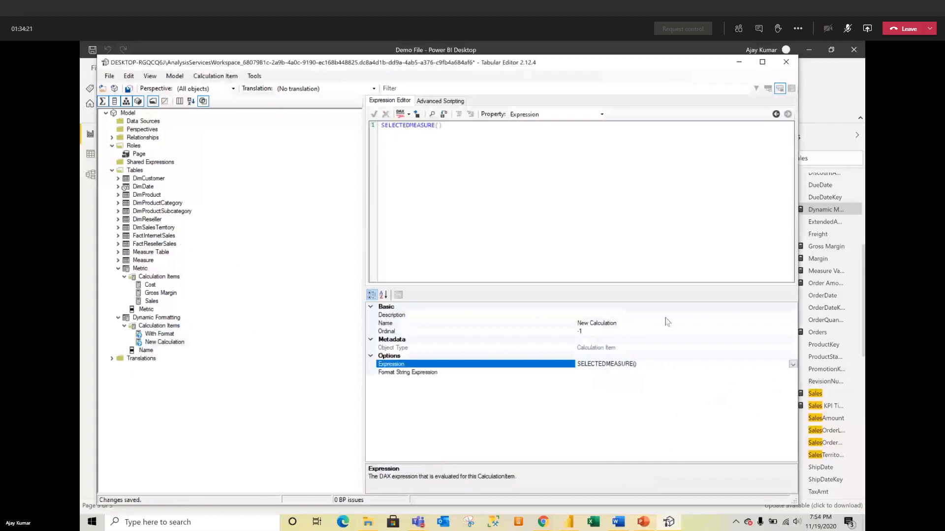
Step: Name the new calculation item 'Without Format' and save the model
{"action": "left_click", "coordinate": [638, 323]}
{"action": "left_click", "coordinate": [638, 323]}
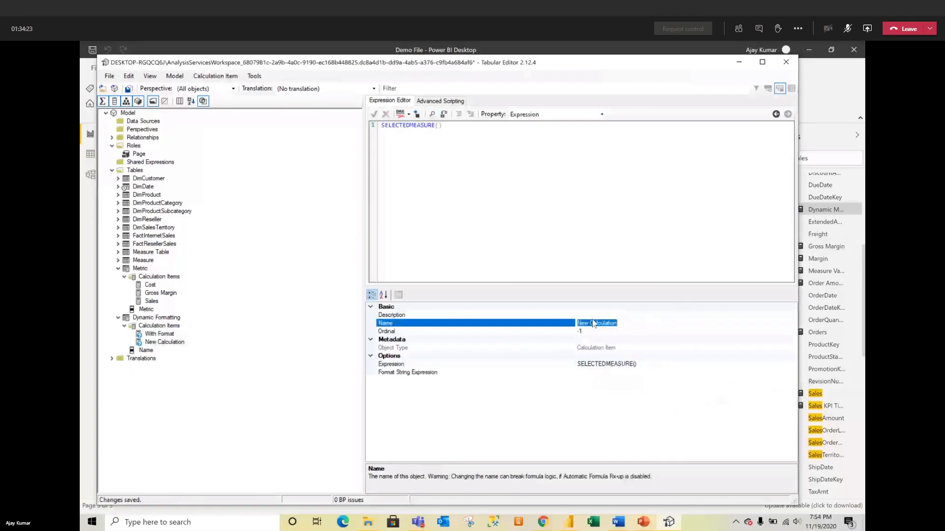
{"action": "type", "text": "W"}
{"action": "key", "text": "BackSpace"}
{"action": "key", "text": "BackSpace"}
{"action": "type", "text": "THOUT"}
{"action": "key", "text": "BackSpace"}
{"action": "key", "text": "BackSpace"}
{"action": "key", "text": "BackSpace"}
{"action": "key", "text": "BackSpace"}
{"action": "key", "text": "BackSpace"}
{"action": "type", "text": "ith Format"}
{"action": "left_click", "coordinate": [590, 322]}
{"action": "type", "text": "out"}
{"action": "left_click", "coordinate": [184, 424]}
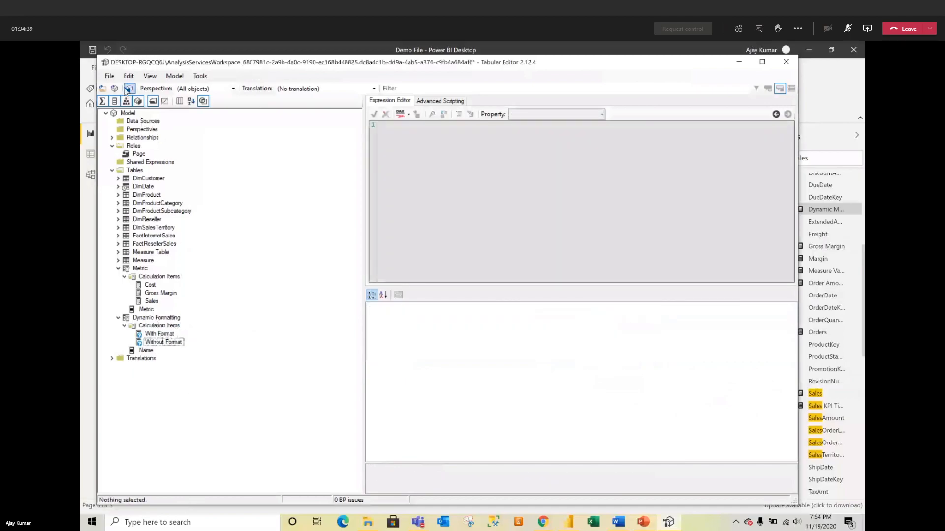
{"action": "left_click", "coordinate": [127, 89]}
{"action": "left_click", "coordinate": [148, 334]}
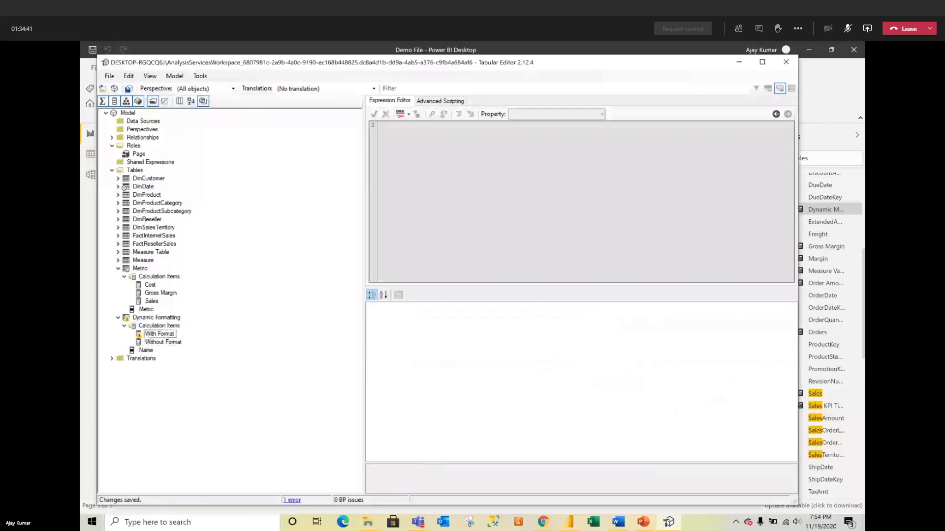
Step: Fix the SELECTEDVALUED typo to SELECTEDVALUE in With Format's format string expression
{"action": "left_click", "coordinate": [757, 374]}
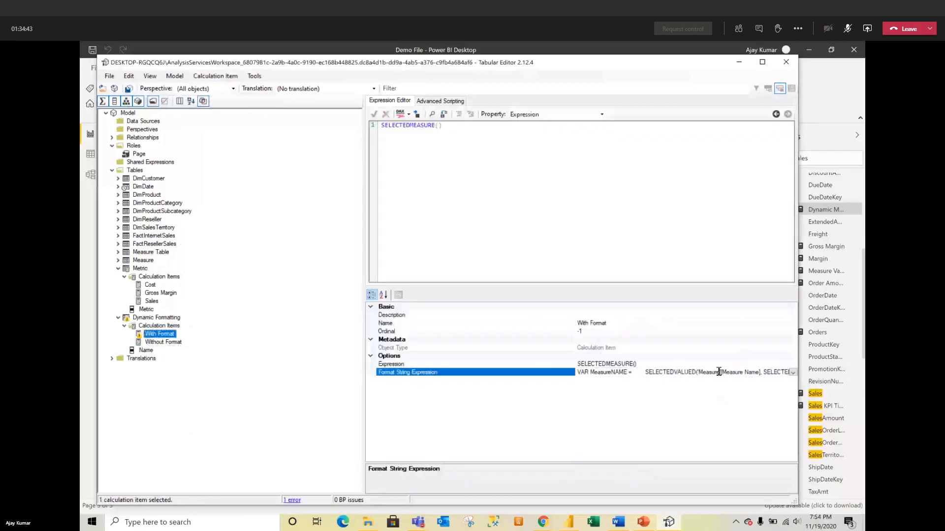
{"action": "left_click", "coordinate": [793, 372]}
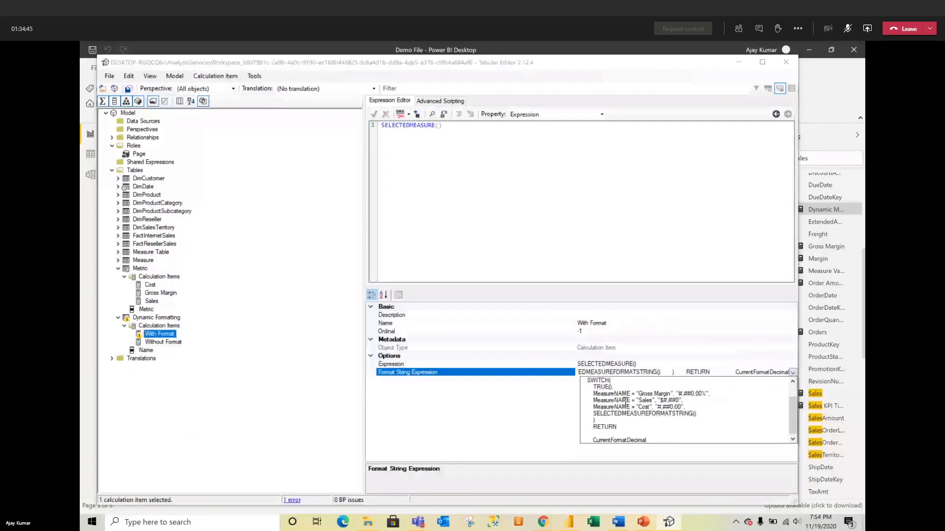
{"action": "scroll", "coordinate": [628, 407], "scroll_direction": "up", "scroll_amount": 1}
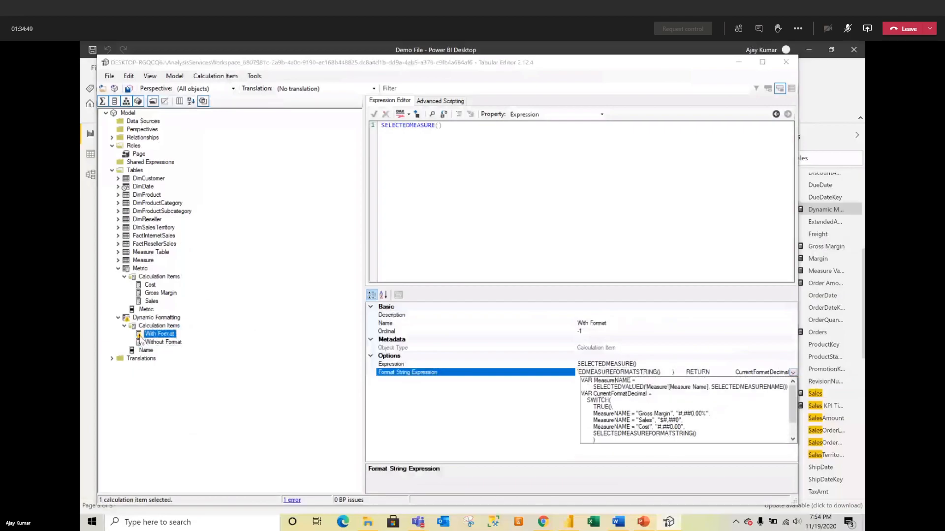
{"action": "left_click", "coordinate": [140, 338]}
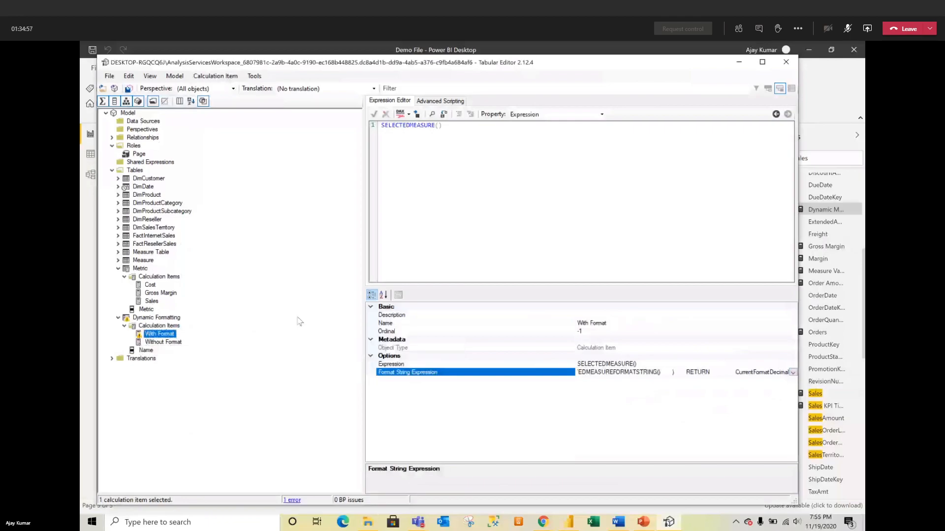
{"action": "left_click", "coordinate": [793, 372]}
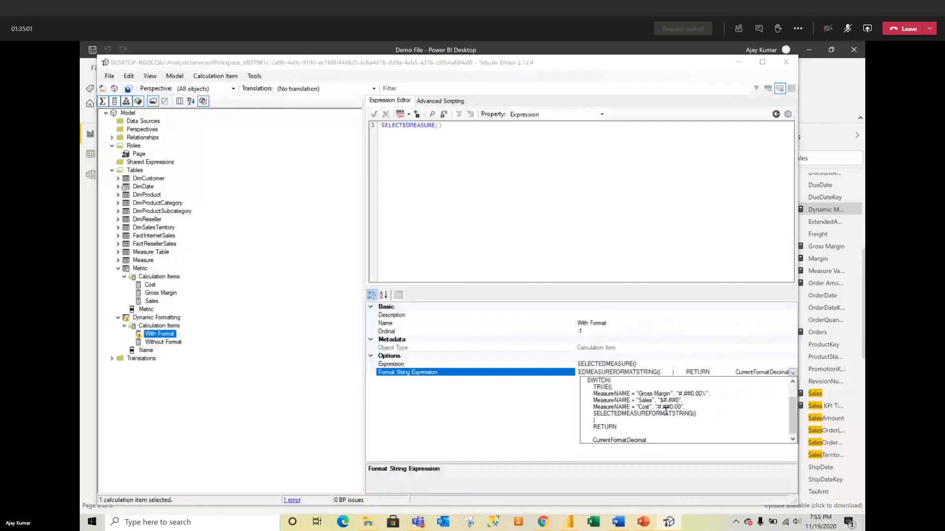
{"action": "scroll", "coordinate": [645, 420], "scroll_direction": "up", "scroll_amount": 1}
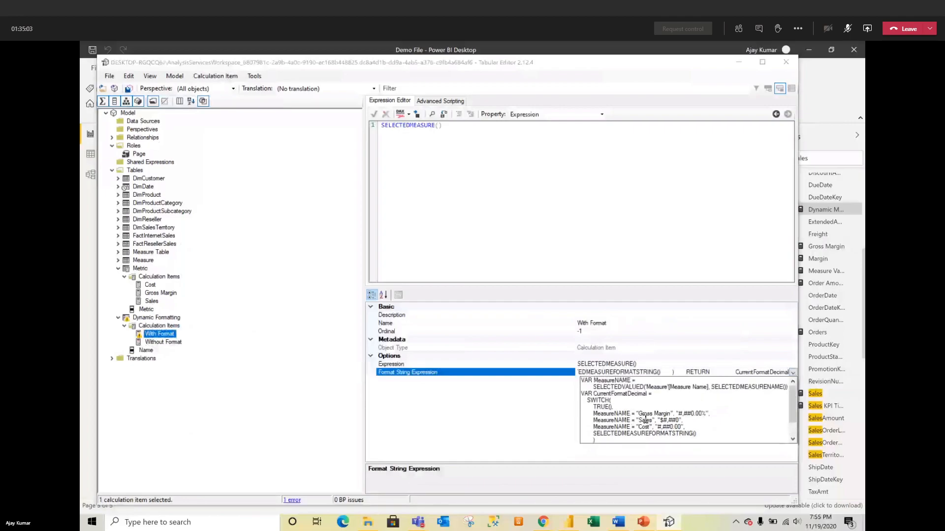
{"action": "left_click", "coordinate": [643, 386]}
{"action": "key", "text": "BackSpace"}
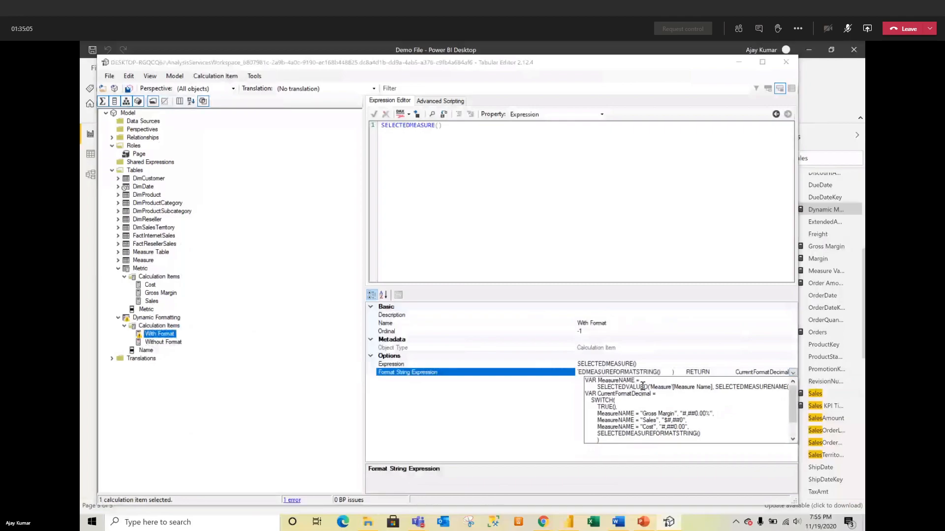
{"action": "left_click", "coordinate": [517, 428]}
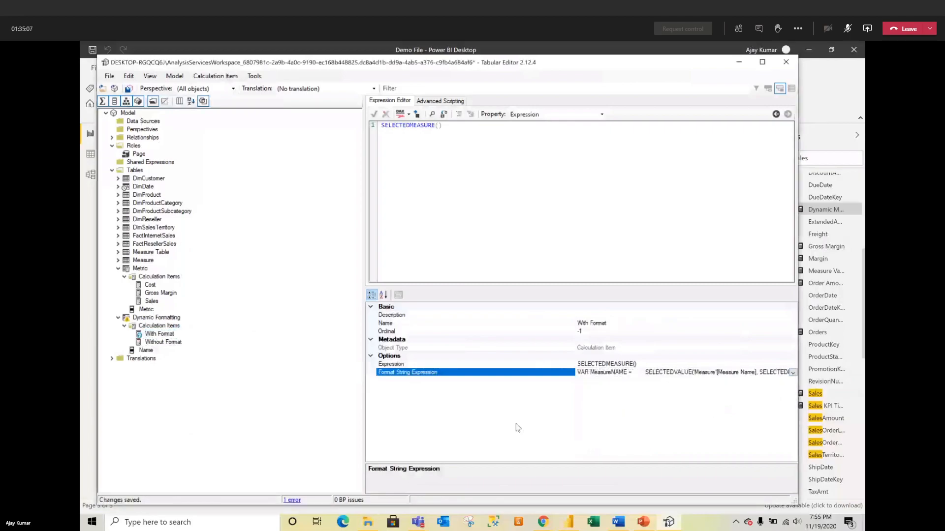
Step: Save the model and refresh the calculation groups in Power BI Desktop
{"action": "left_click", "coordinate": [127, 89]}
{"action": "left_click", "coordinate": [740, 63]}
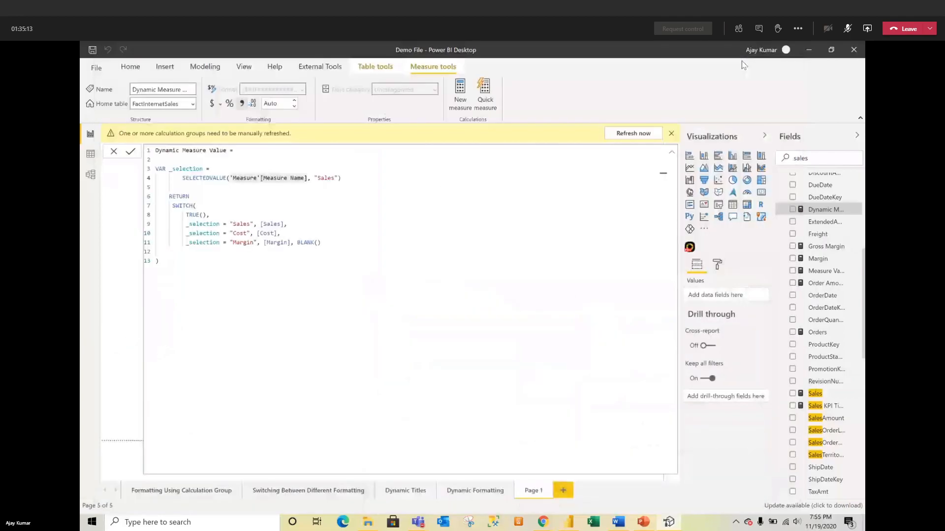
{"action": "left_click", "coordinate": [623, 134]}
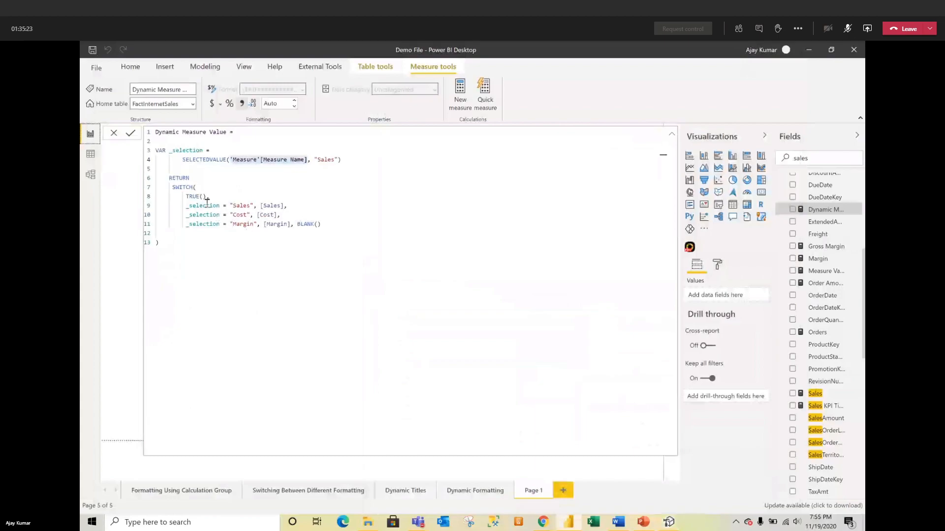
Step: Change Dynamic Measure Value's margin case to "Gross Margin", [Gross Margin] and commit the formula
{"action": "left_click", "coordinate": [234, 225]}
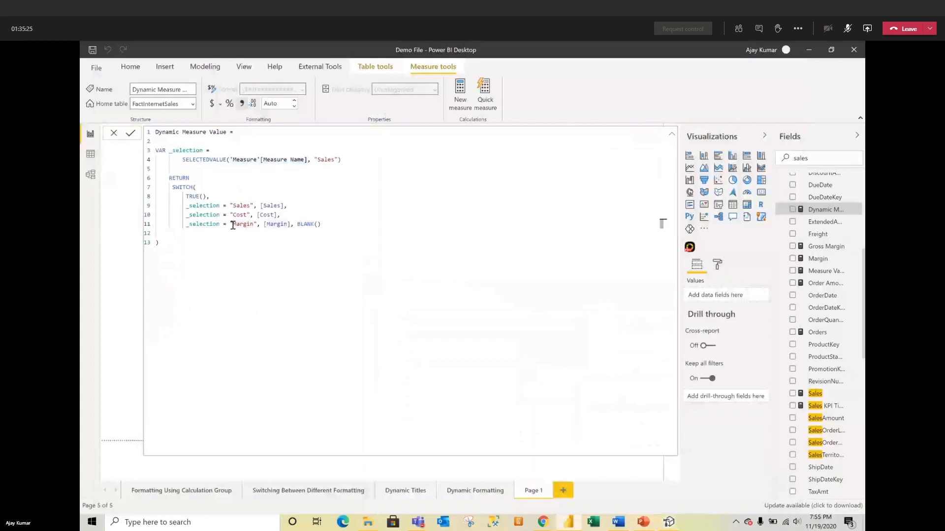
{"action": "type", "text": "Gross"}
{"action": "left_click", "coordinate": [286, 223]}
{"action": "type", "text": "Gross"}
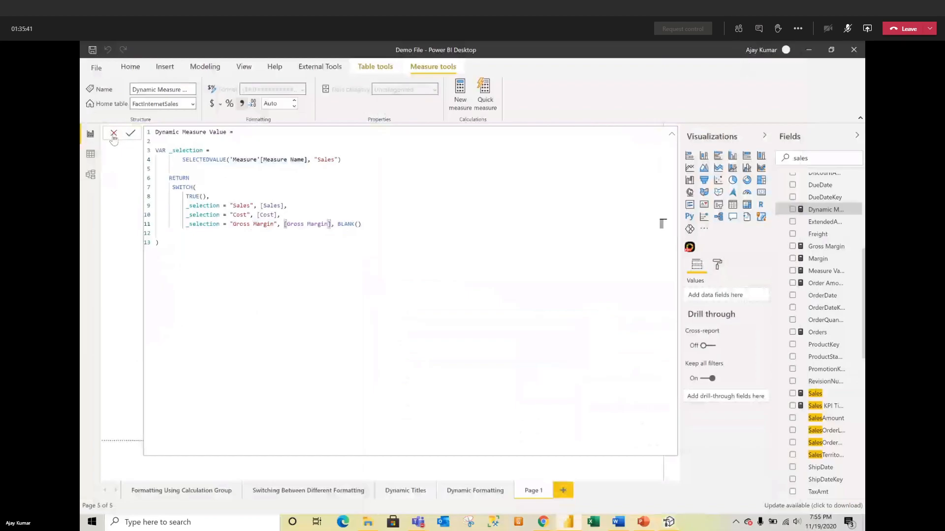
{"action": "left_click", "coordinate": [130, 134]}
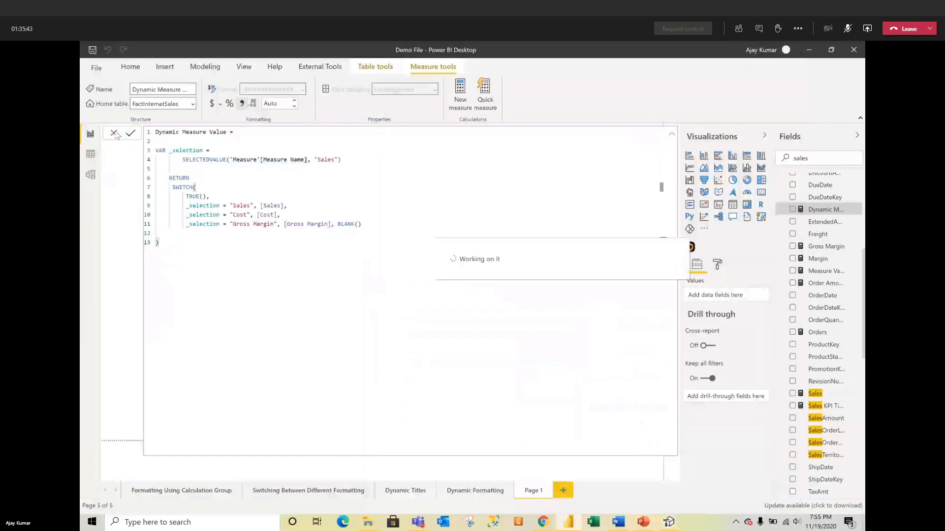
{"action": "left_click", "coordinate": [116, 134]}
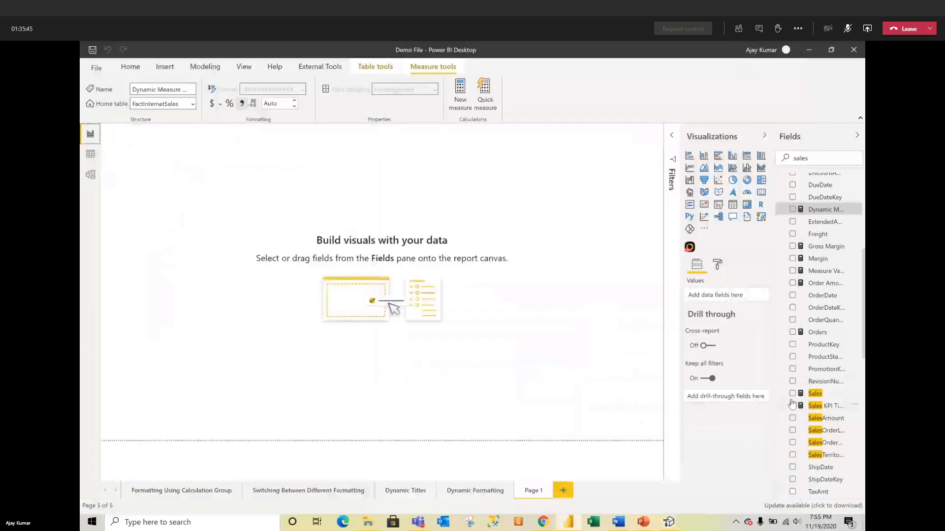
Step: Search fields for 'measure' and add Measure Name to the page as a table
{"action": "scroll", "coordinate": [811, 434], "scroll_direction": "up", "scroll_amount": 5}
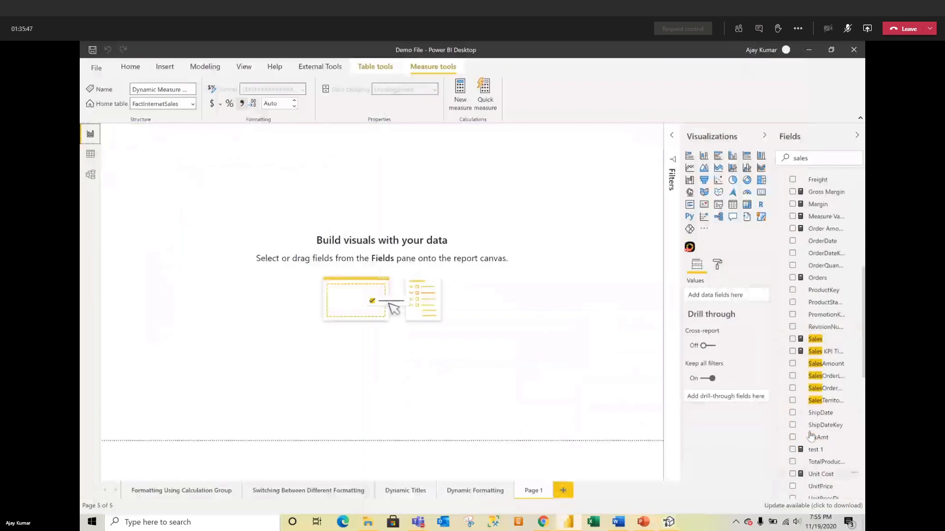
{"action": "double_click", "coordinate": [814, 162]}
{"action": "type", "text": "measure"}
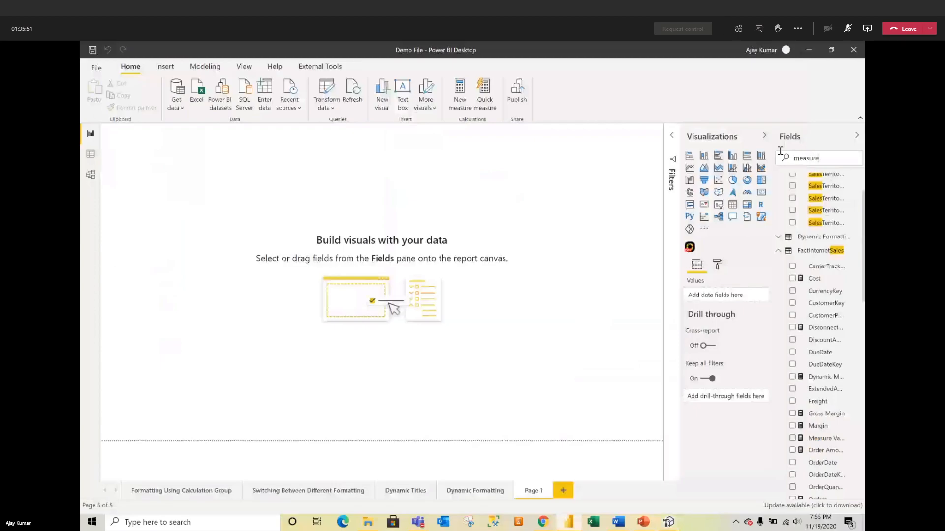
{"action": "left_click_drag", "start_coordinate": [821, 334], "coordinate": [330, 248]}
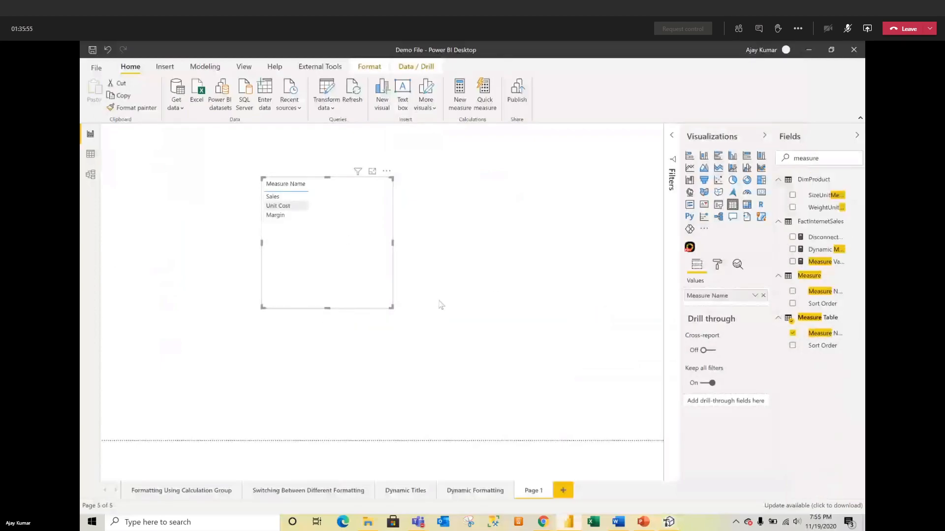
Step: Add Dynamic Measure Value as a table column and resize the table visual
{"action": "left_click", "coordinate": [828, 159]}
{"action": "key", "text": "ctrl+a"}
{"action": "type", "text": "dyn"}
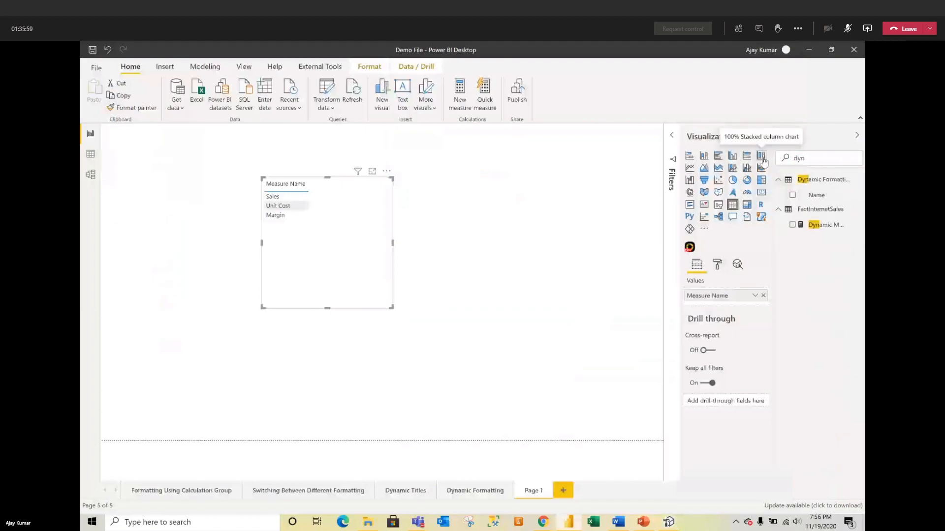
{"action": "left_click_drag", "start_coordinate": [819, 225], "coordinate": [736, 309]}
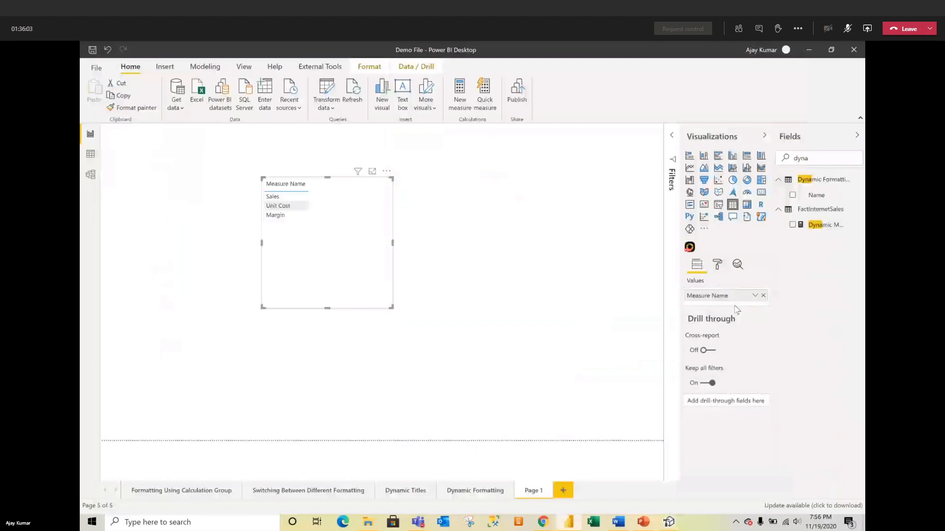
{"action": "left_click_drag", "start_coordinate": [811, 229], "coordinate": [728, 305]}
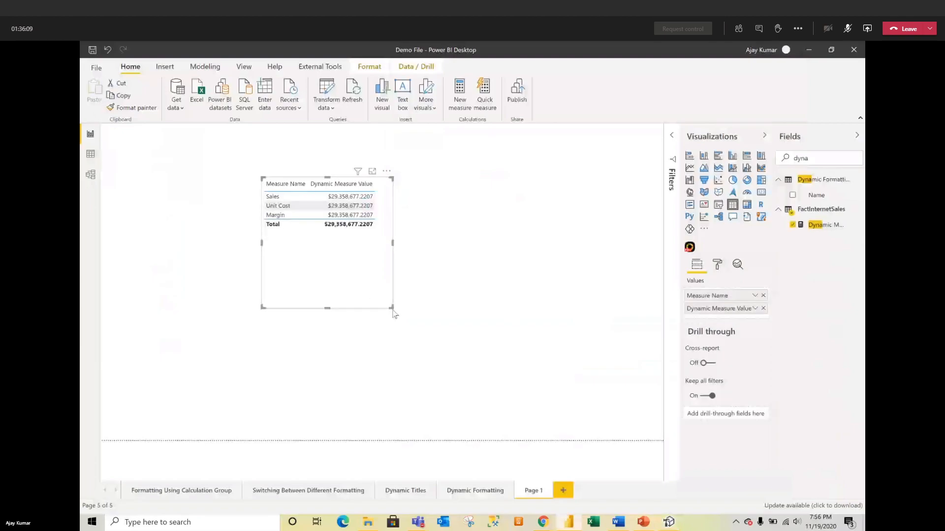
{"action": "left_click_drag", "start_coordinate": [390, 310], "coordinate": [351, 285]}
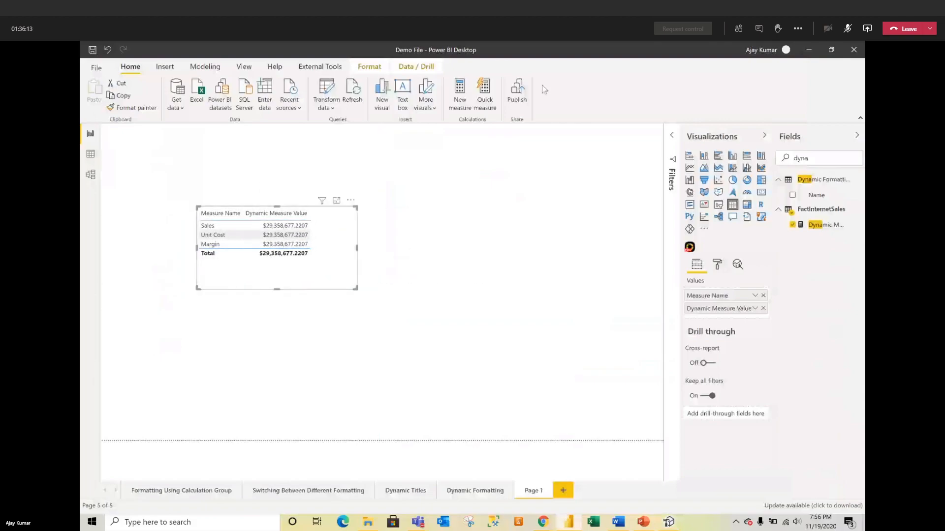
{"action": "mouse_move", "coordinate": [566, 517]}
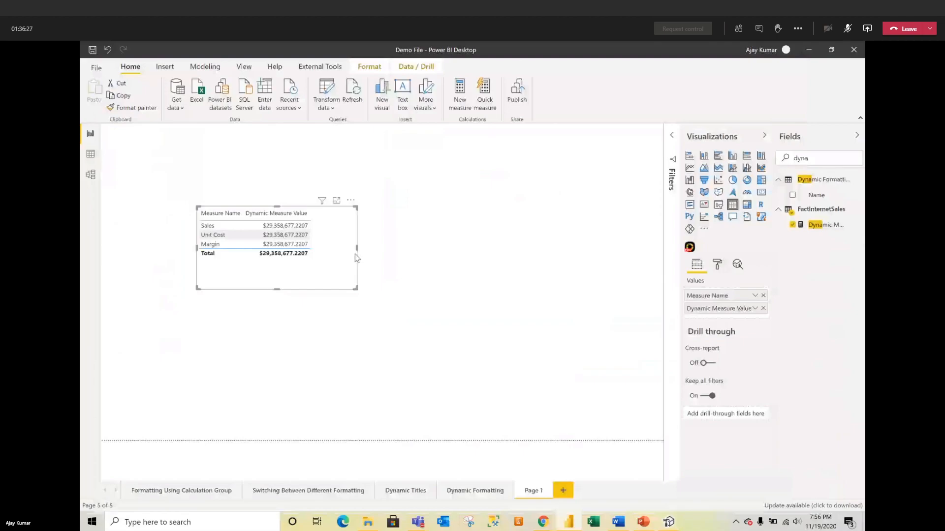
{"action": "left_click_drag", "start_coordinate": [355, 249], "coordinate": [334, 249]}
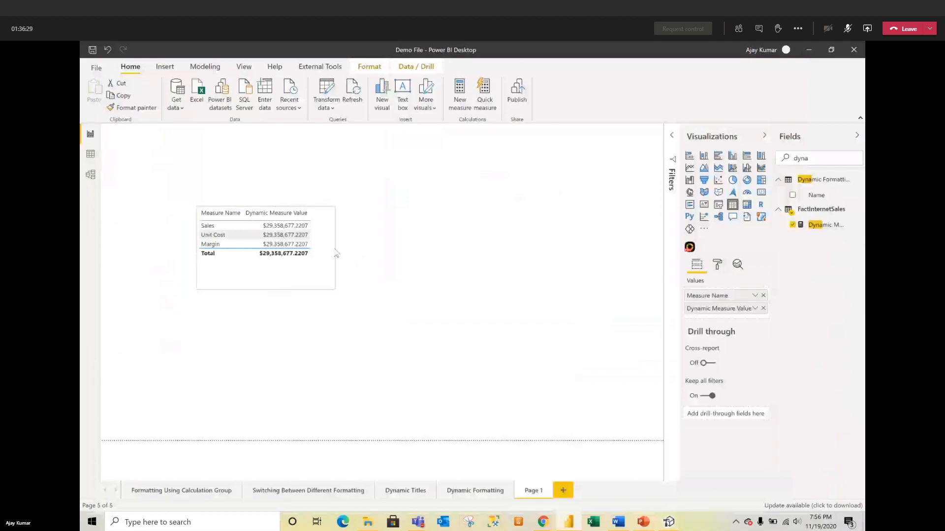
{"action": "key", "text": "BackSpace"}
{"action": "key", "text": "BackSpace"}
{"action": "key", "text": "BackSpace"}
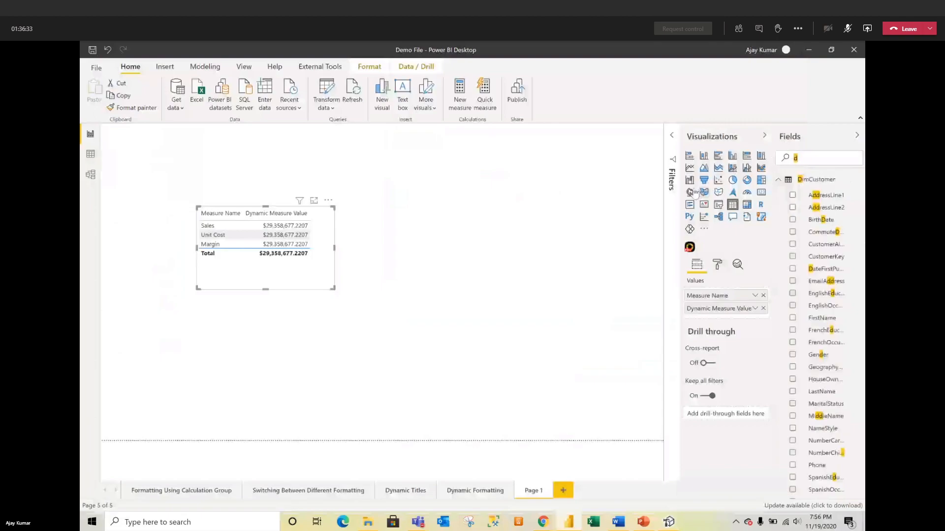
Step: Convert the table to a slicer and remove Measure Name from its Field well
{"action": "left_click", "coordinate": [718, 206]}
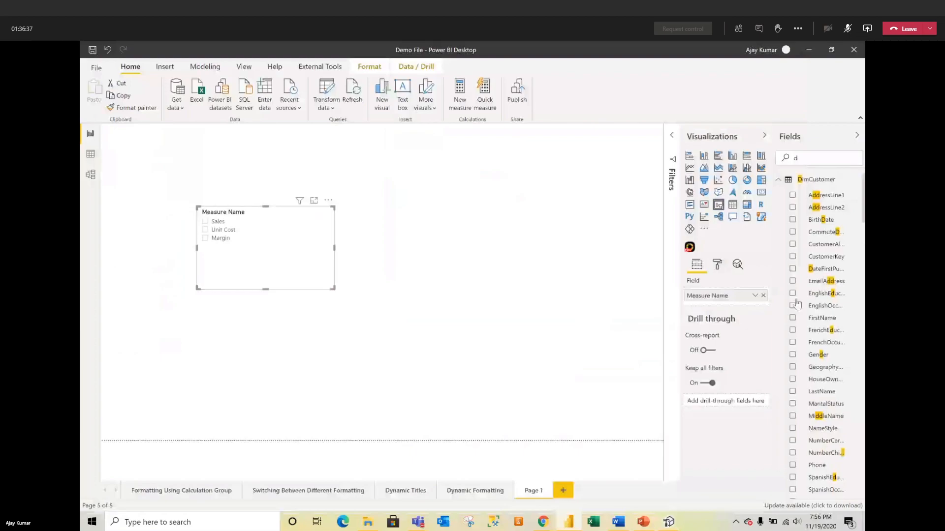
{"action": "left_click", "coordinate": [763, 296]}
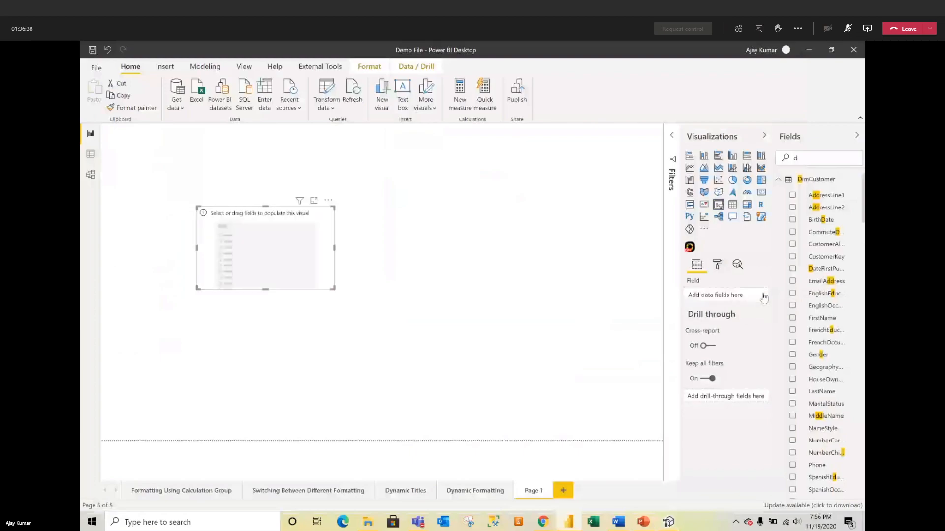
{"action": "left_click", "coordinate": [787, 180]}
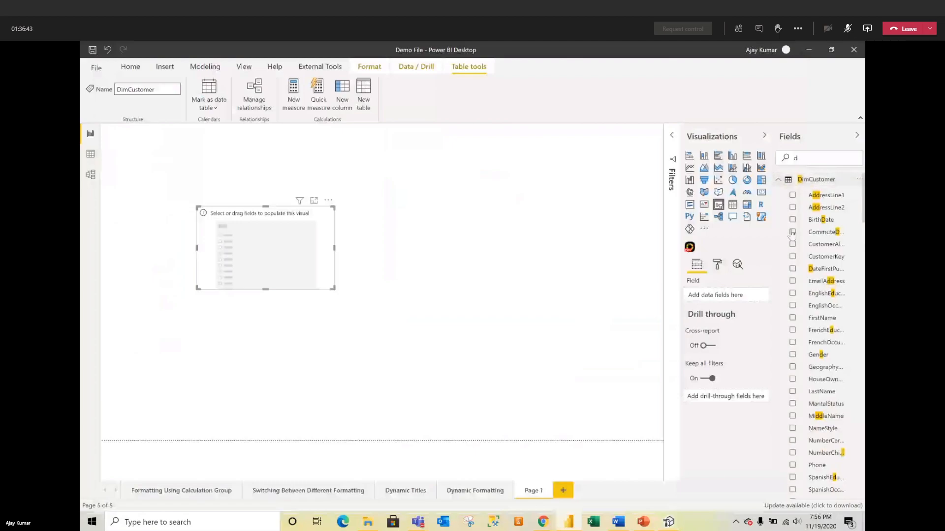
{"action": "scroll", "coordinate": [809, 363], "scroll_direction": "down", "scroll_amount": 15}
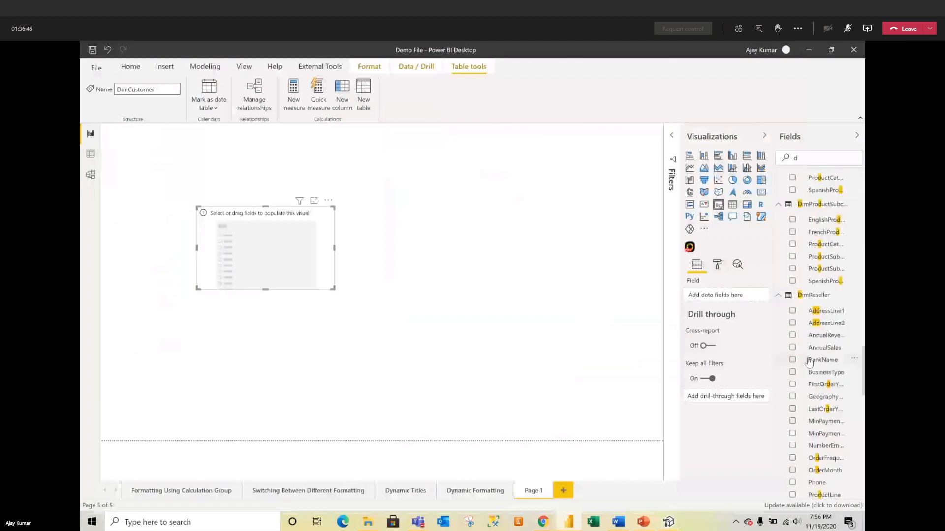
{"action": "scroll", "coordinate": [809, 362], "scroll_direction": "down", "scroll_amount": 10}
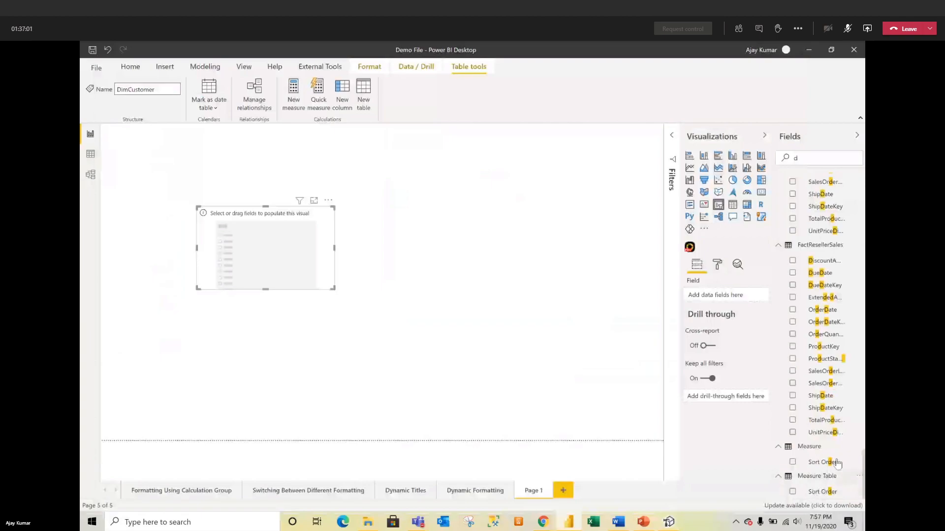
{"action": "left_click", "coordinate": [857, 135]}
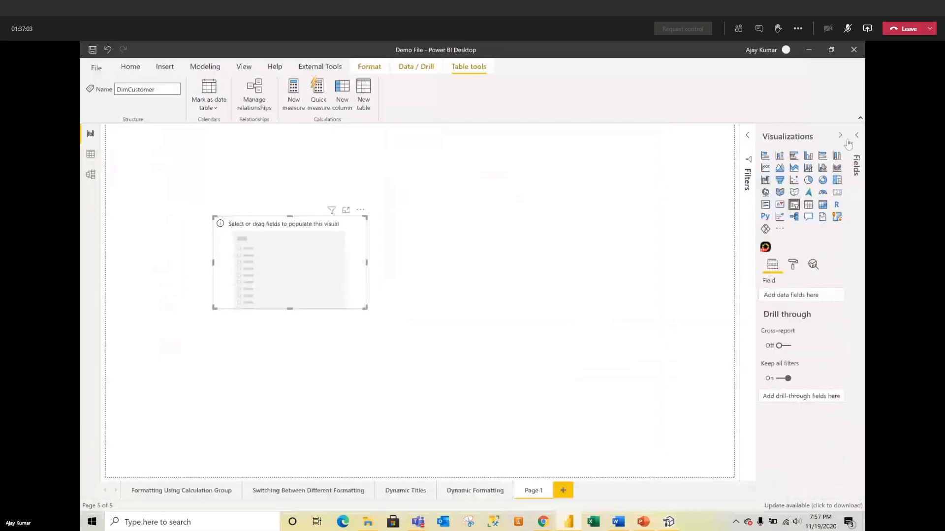
{"action": "left_click", "coordinate": [855, 142]}
Step: Fill the slicer with the Metric values Cost, Gross Margin and Sales, then shrink it
{"action": "left_click", "coordinate": [802, 345]}
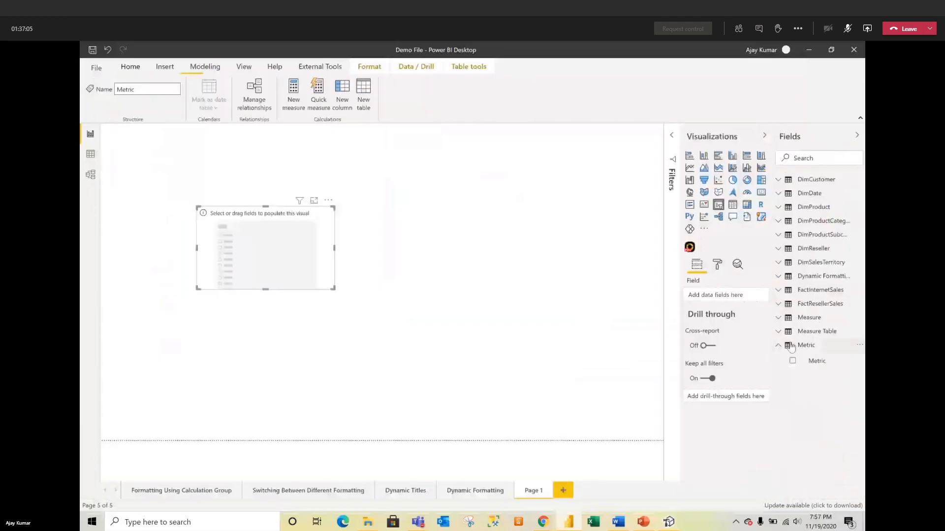
{"action": "left_click_drag", "start_coordinate": [807, 359], "coordinate": [726, 301]}
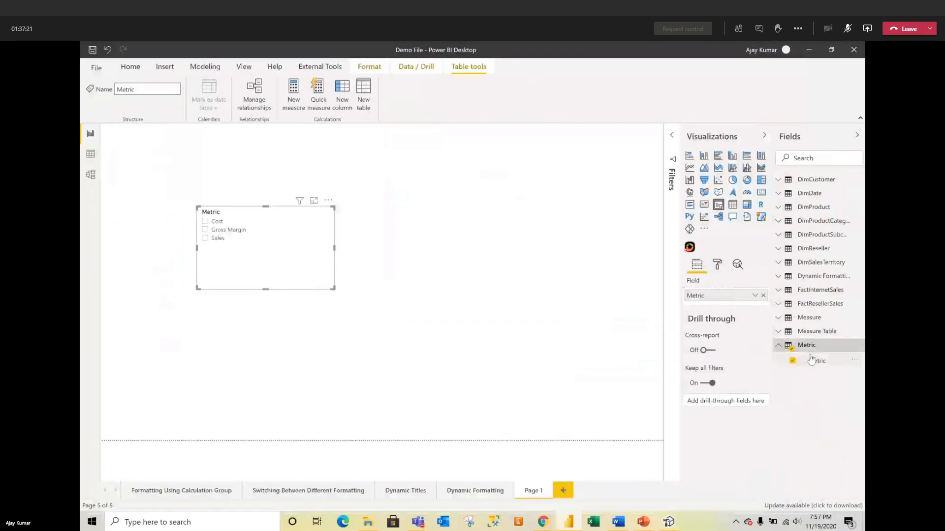
{"action": "left_click", "coordinate": [800, 162]}
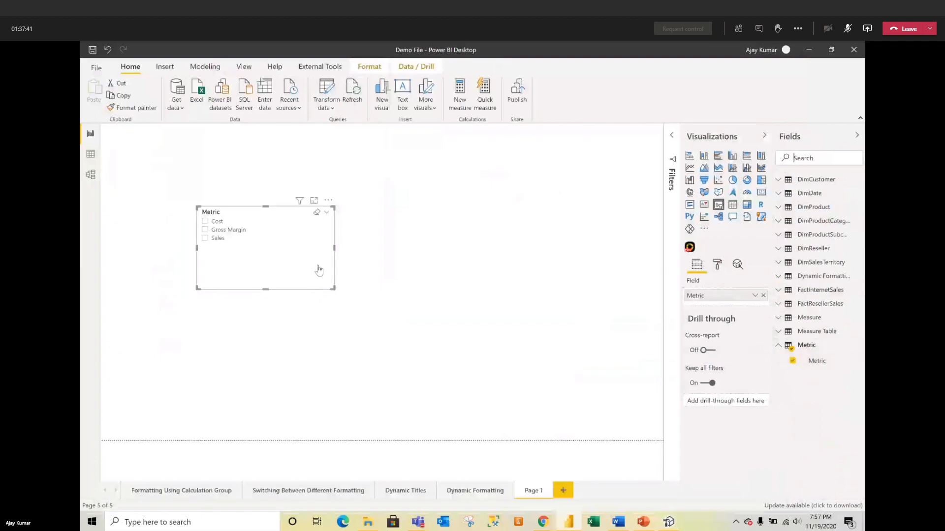
{"action": "left_click_drag", "start_coordinate": [333, 290], "coordinate": [287, 270]}
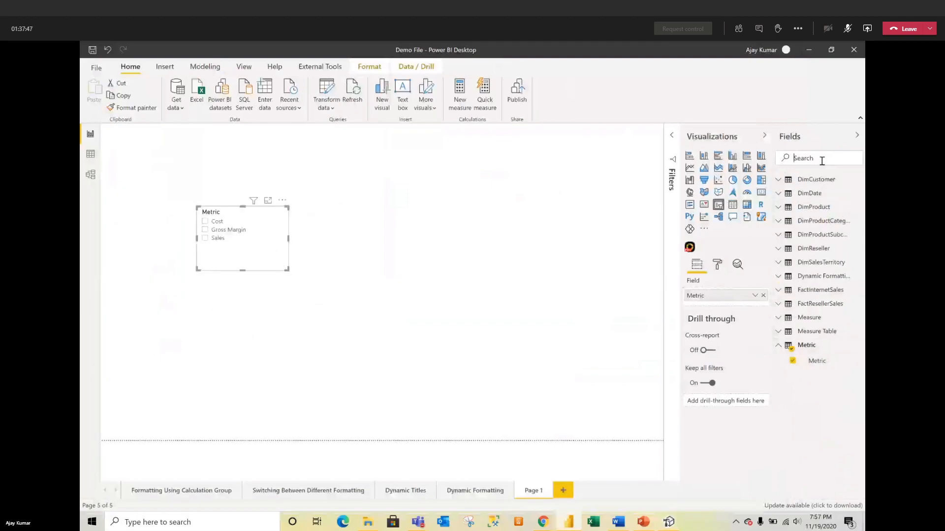
Step: Add Dynamic Measure Value to the page as a table visual
{"action": "type", "text": "dyn"}
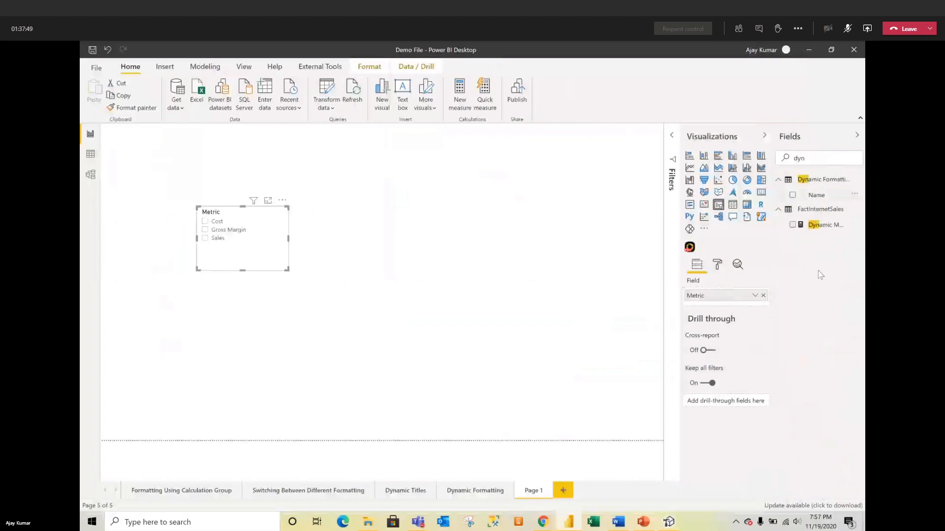
{"action": "left_click_drag", "start_coordinate": [827, 227], "coordinate": [320, 353]}
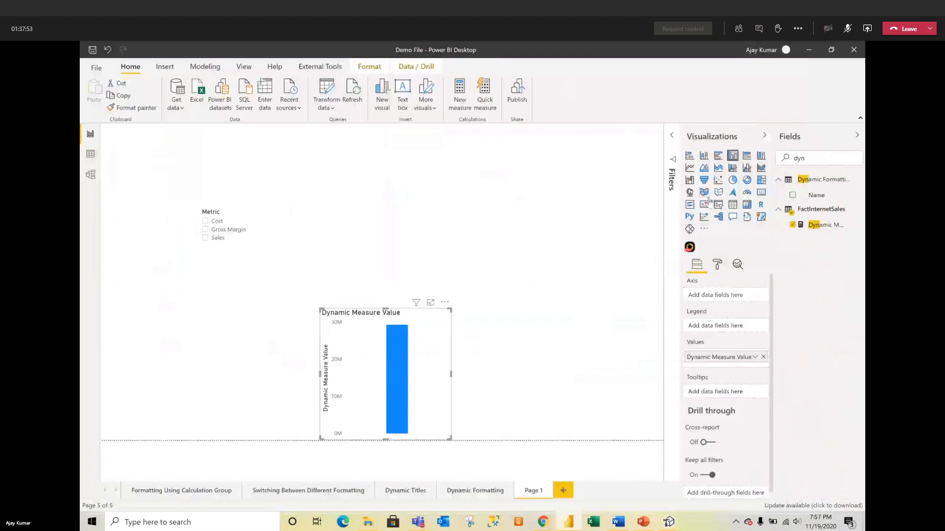
{"action": "left_click", "coordinate": [732, 204]}
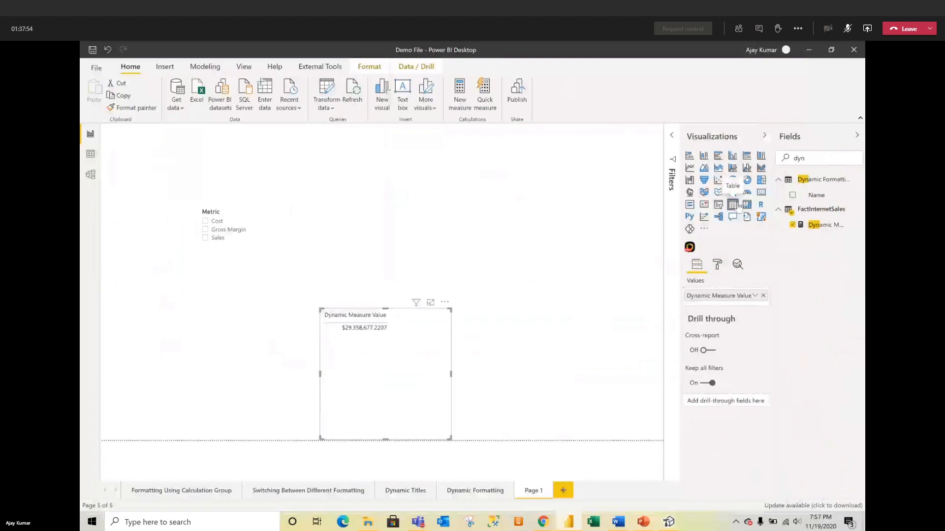
Step: Cycle the Metric slicer through Gross Margin, Cost and Sales, ending on Sales, and move it top-left
{"action": "left_click", "coordinate": [205, 229]}
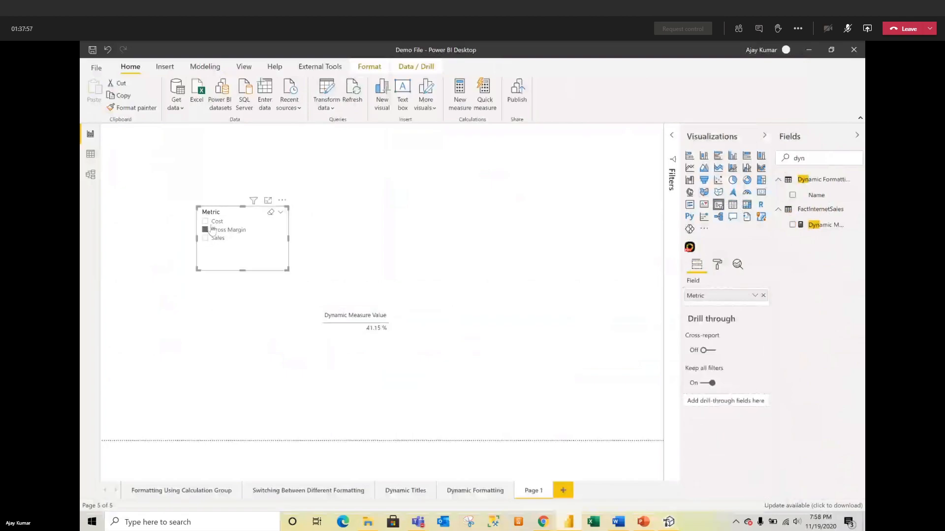
{"action": "left_click", "coordinate": [205, 221]}
{"action": "left_click", "coordinate": [217, 238]}
{"action": "left_click", "coordinate": [228, 231]}
{"action": "left_click", "coordinate": [221, 239]}
{"action": "left_click", "coordinate": [207, 222]}
{"action": "left_click", "coordinate": [206, 230]}
{"action": "left_click", "coordinate": [205, 238]}
{"action": "left_click_drag", "start_coordinate": [288, 270], "coordinate": [293, 245]}
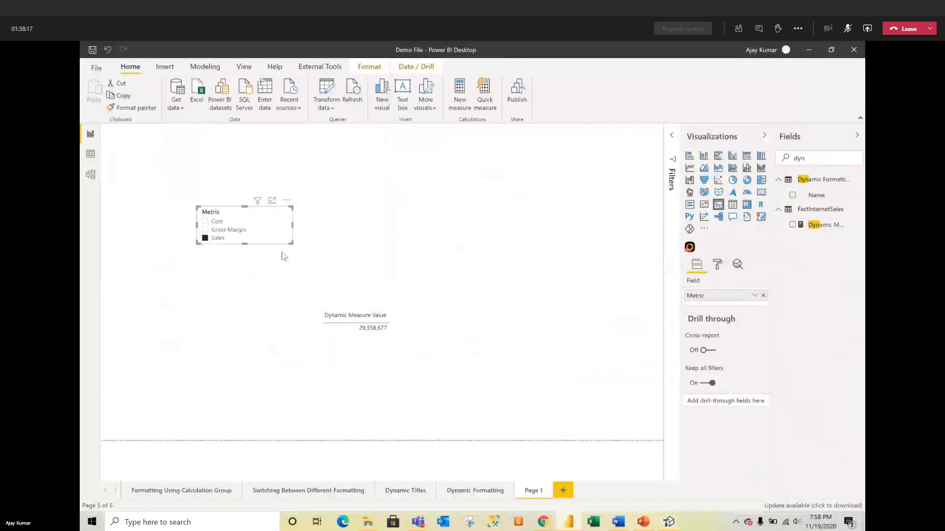
{"action": "left_click_drag", "start_coordinate": [291, 243], "coordinate": [182, 176]}
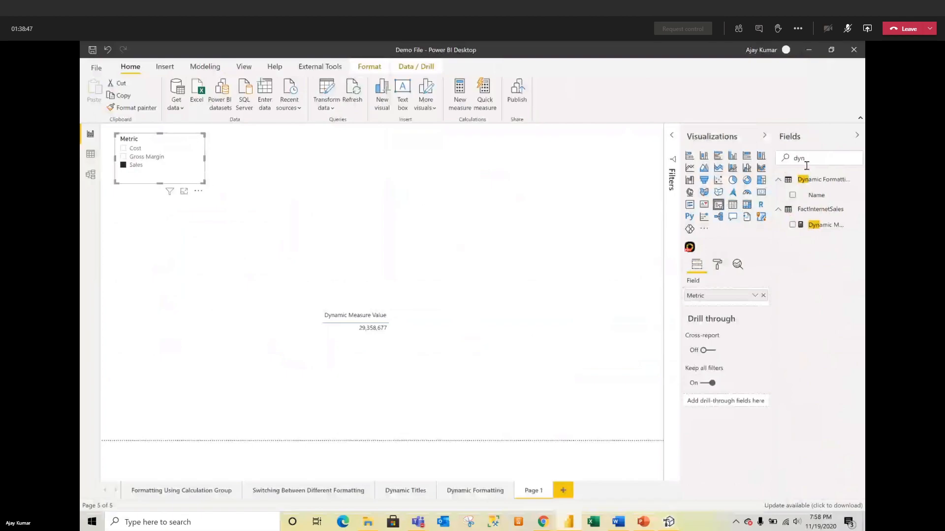
Step: Clear the Fields search and place a new empty table visual near the page centre
{"action": "left_click_drag", "start_coordinate": [814, 156], "coordinate": [782, 155]}
{"action": "type", "text": "dy"}
{"action": "left_click_drag", "start_coordinate": [811, 157], "coordinate": [790, 156]}
{"action": "key", "text": "BackSpace"}
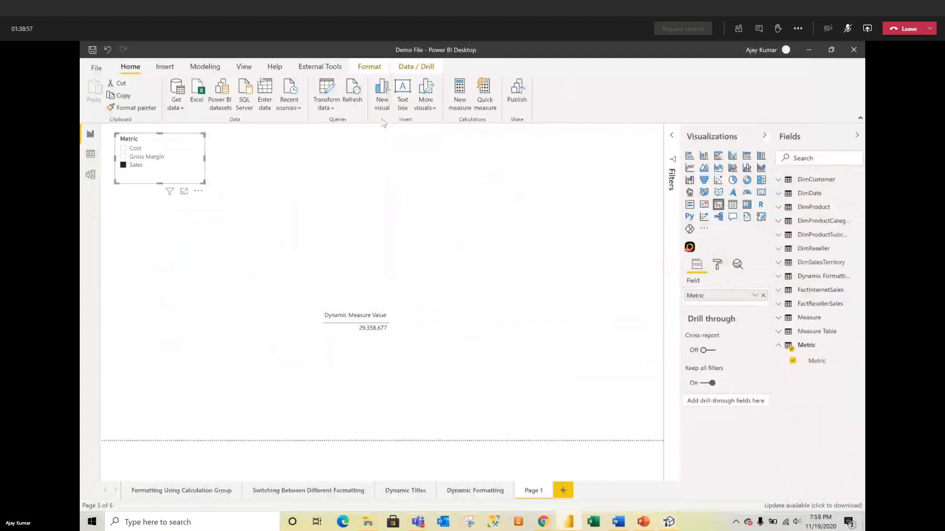
{"action": "left_click", "coordinate": [545, 205]}
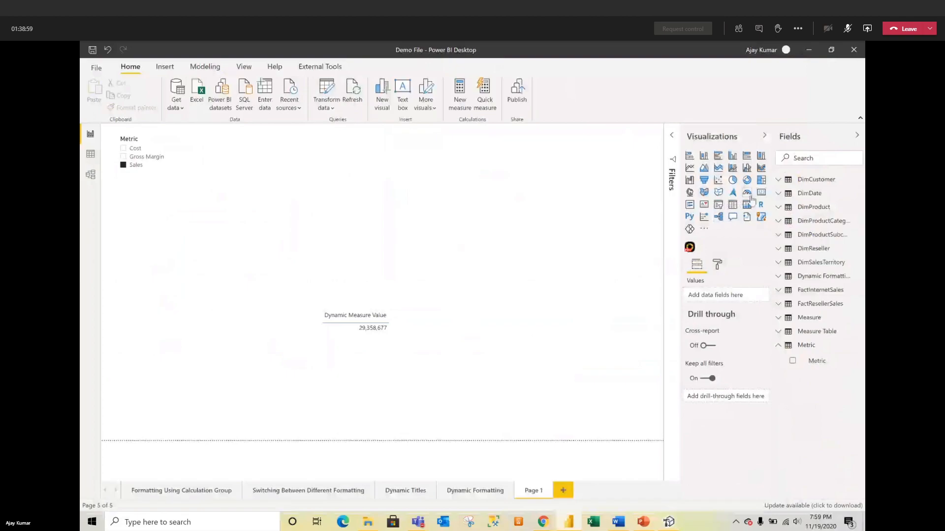
{"action": "left_click", "coordinate": [732, 205]}
{"action": "left_click_drag", "start_coordinate": [176, 260], "coordinate": [382, 195]}
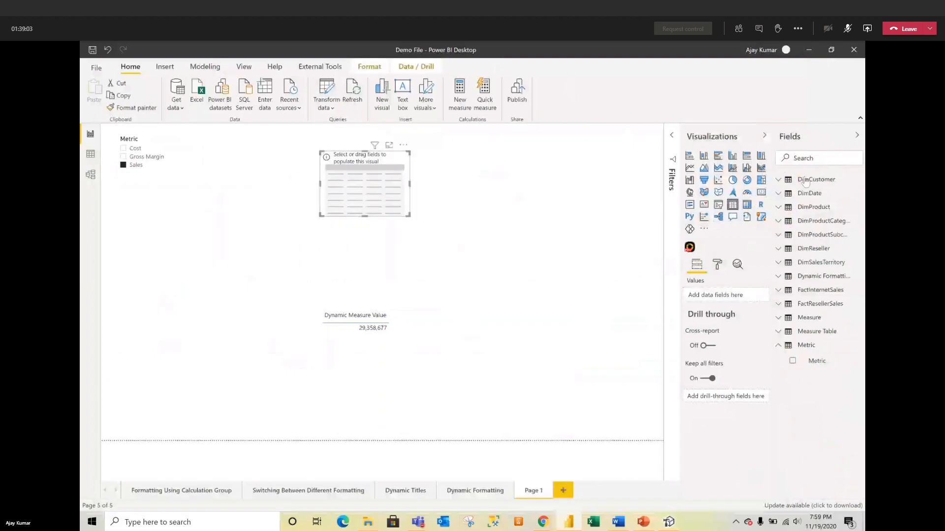
Step: Fill it with Dynamic Formatting Name (With Format, Without Format), then add another empty table to the right
{"action": "left_click", "coordinate": [786, 276]}
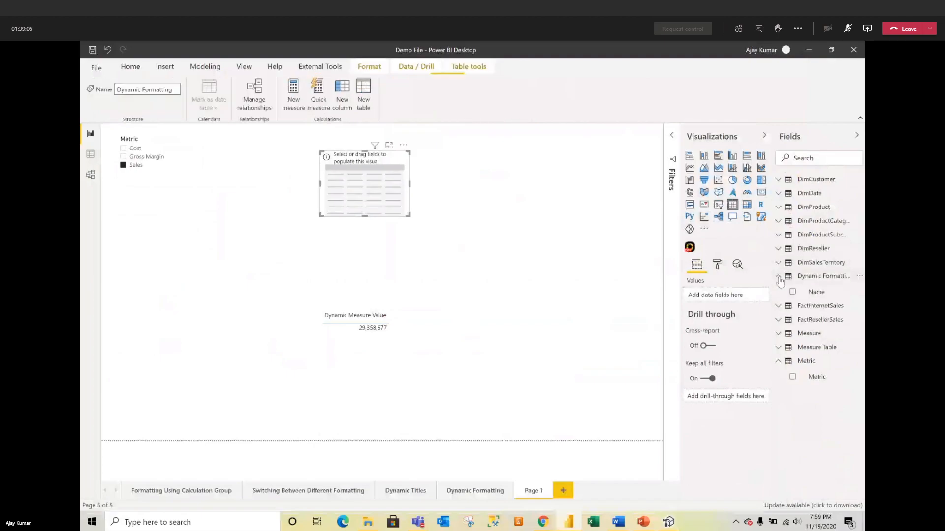
{"action": "left_click_drag", "start_coordinate": [809, 295], "coordinate": [736, 301]}
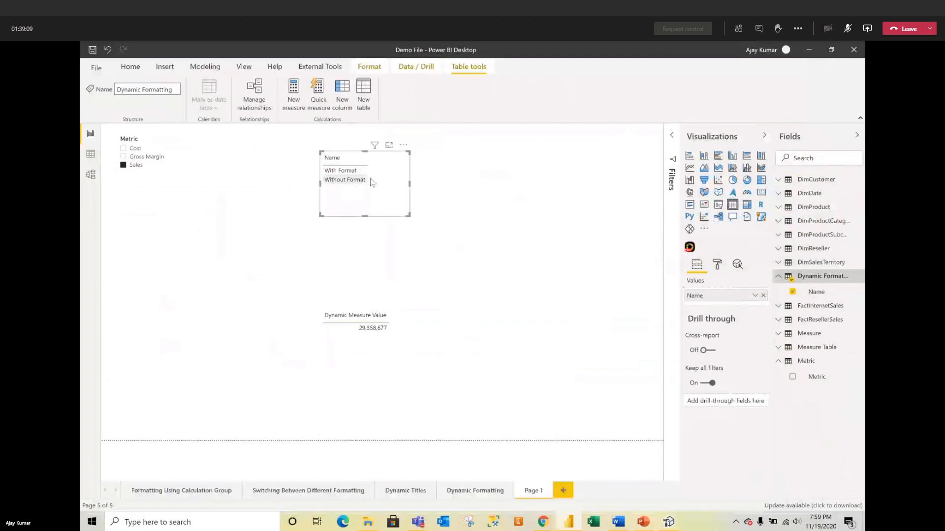
{"action": "left_click", "coordinate": [526, 287]}
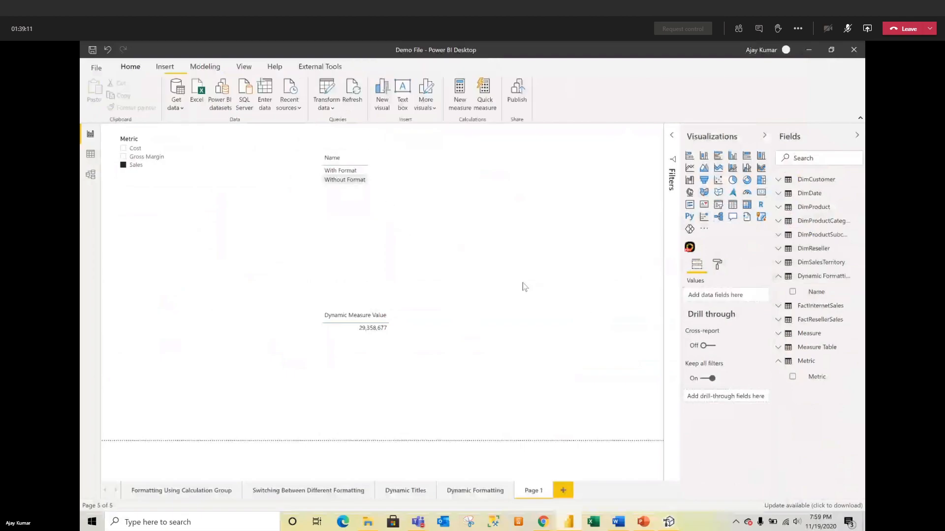
{"action": "left_click", "coordinate": [732, 204]}
{"action": "left_click_drag", "start_coordinate": [463, 285], "coordinate": [497, 229]}
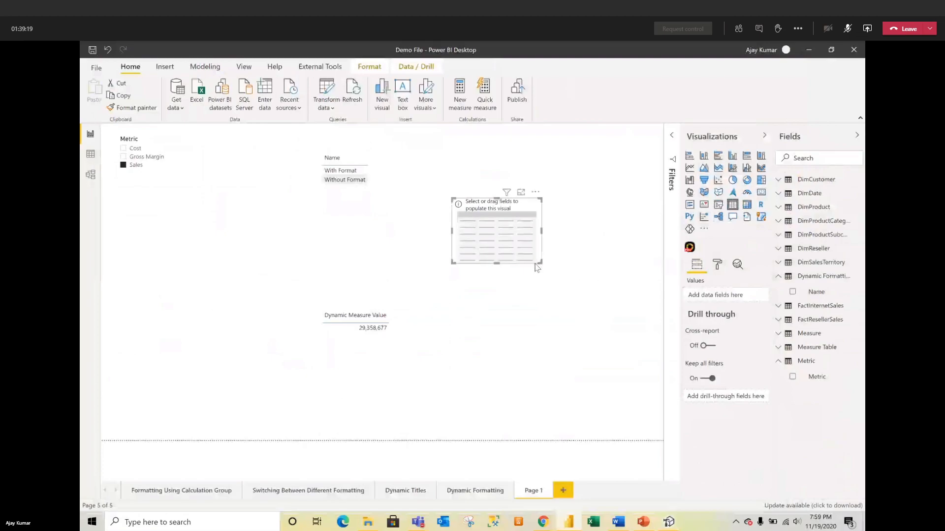
Step: Enlarge the empty table and add FullDateAlternateKey dates to it
{"action": "left_click_drag", "start_coordinate": [541, 264], "coordinate": [594, 424]}
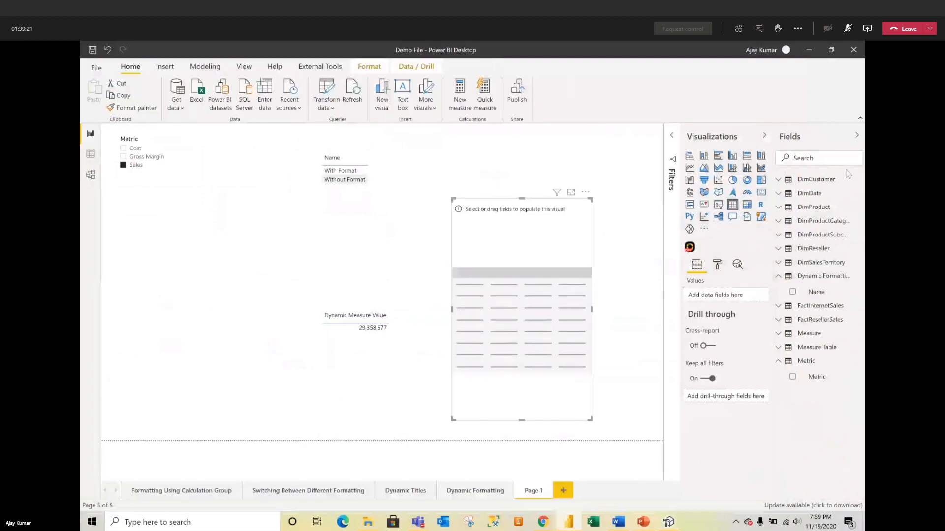
{"action": "type", "text": "Dates"}
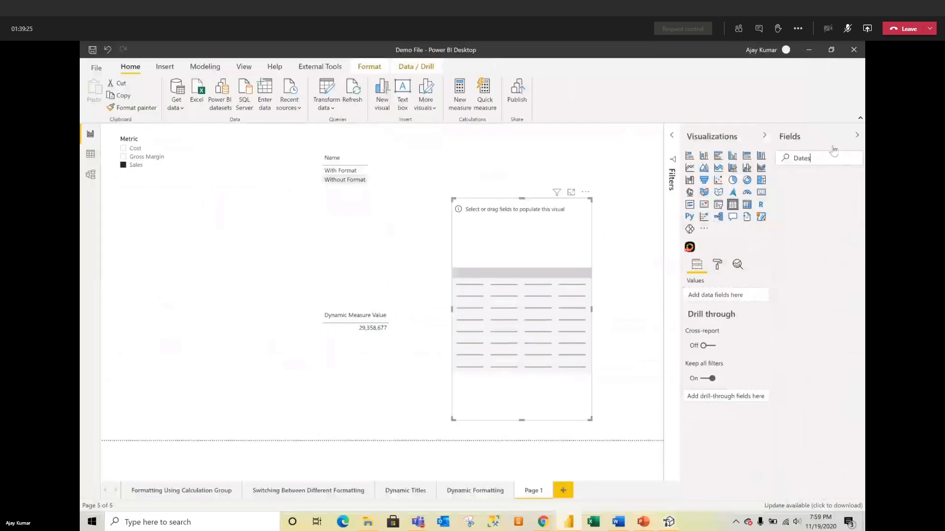
{"action": "key", "text": "BackSpace"}
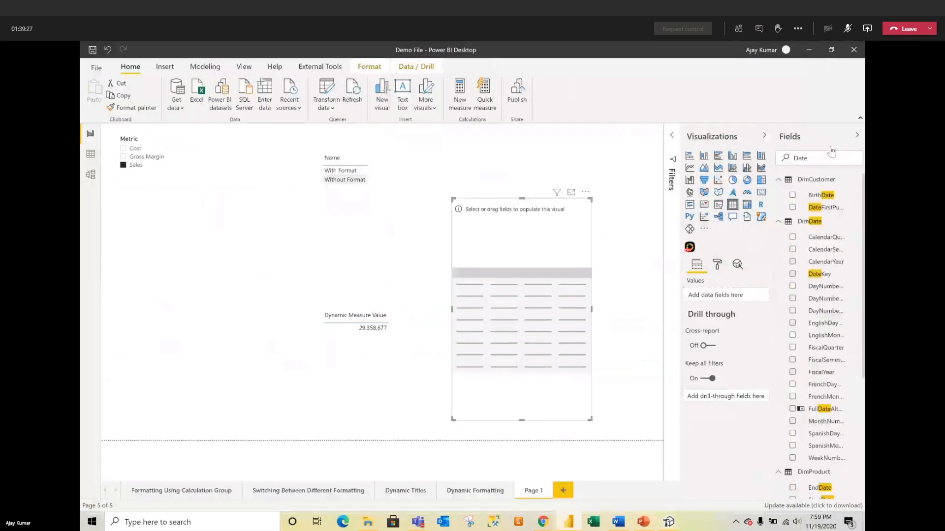
{"action": "left_click_drag", "start_coordinate": [817, 412], "coordinate": [718, 295]}
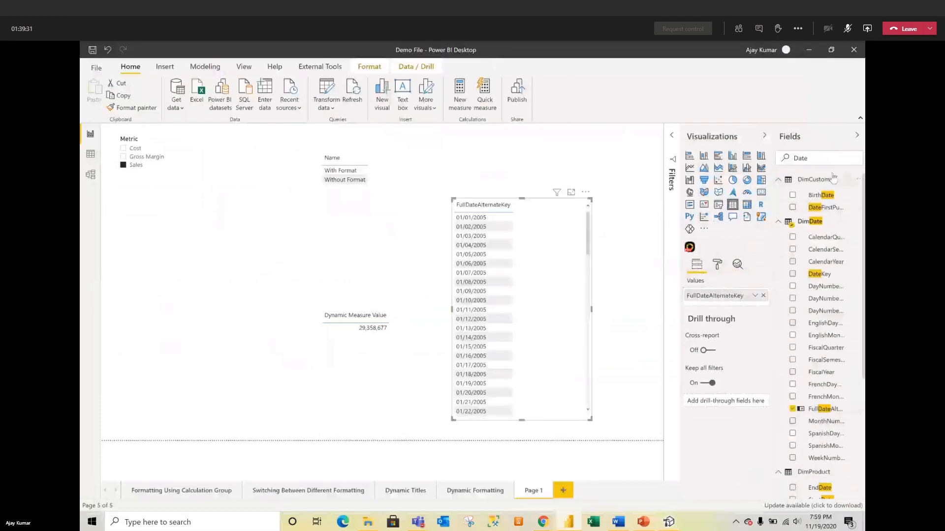
Step: Add Dynamic Measure Value beside the dates and pick Without Format in the formatting slicer
{"action": "left_click_drag", "start_coordinate": [842, 157], "coordinate": [789, 157]}
{"action": "type", "text": "dyn"}
{"action": "left_click_drag", "start_coordinate": [832, 226], "coordinate": [739, 303]}
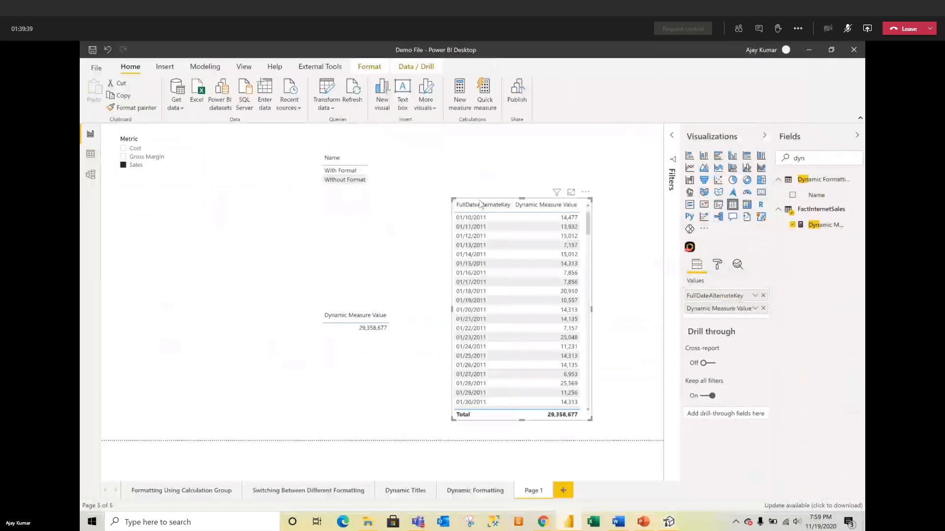
{"action": "left_click", "coordinate": [343, 180]}
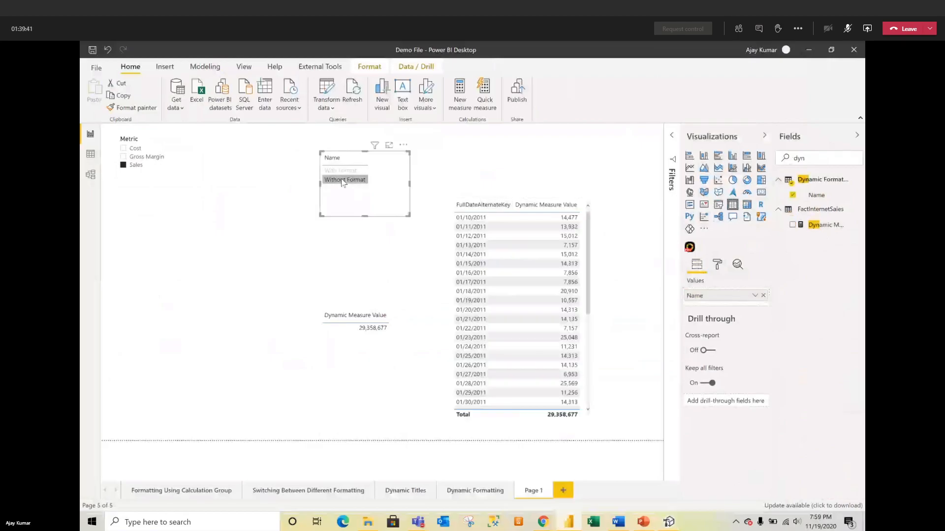
Step: Set the formatting slicer to With Format and the Metric slicer to Cost
{"action": "left_click", "coordinate": [339, 171]}
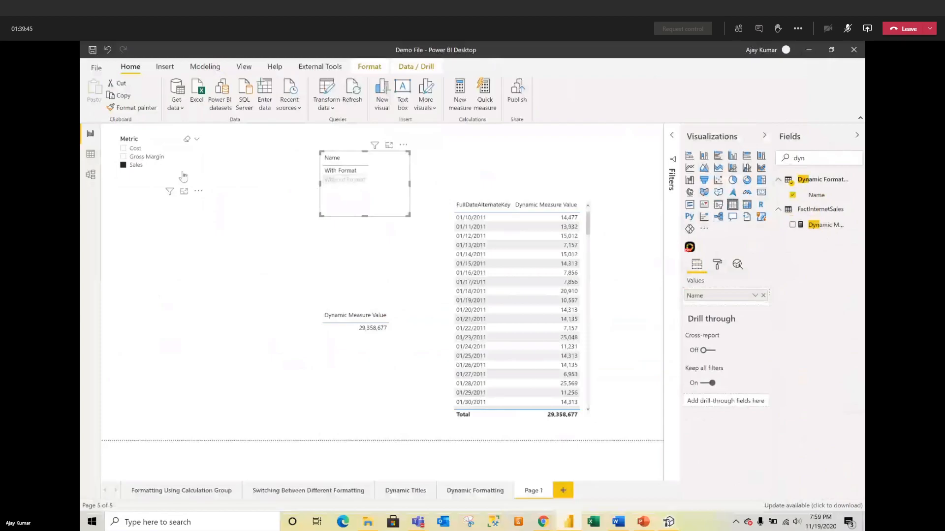
{"action": "left_click", "coordinate": [146, 157]}
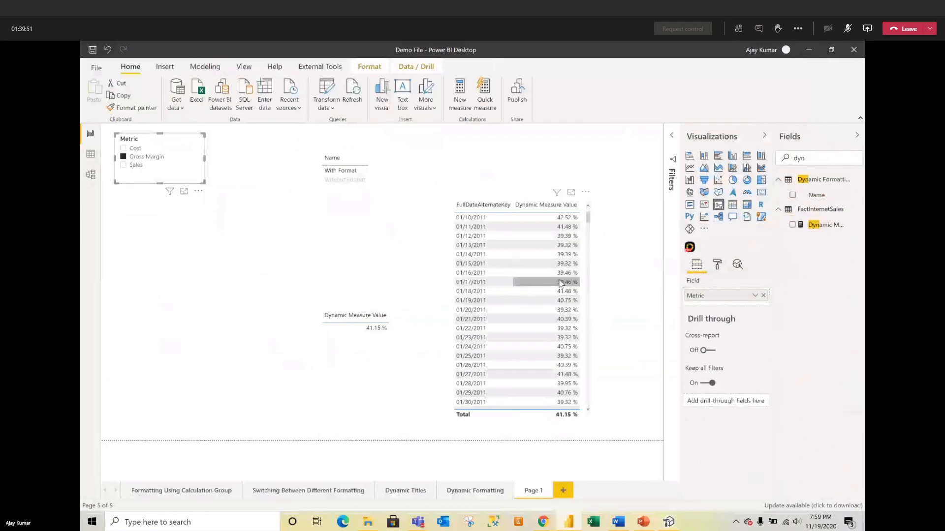
{"action": "left_click", "coordinate": [140, 151]}
{"action": "right_click", "coordinate": [140, 150]}
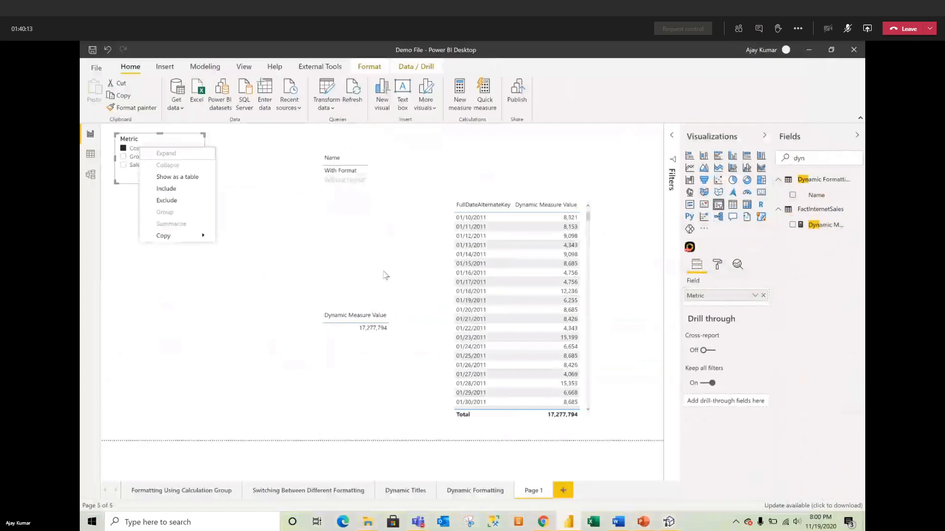
Step: Move the date table to the canvas's left and minimize Power BI Desktop
{"action": "left_click", "coordinate": [310, 302]}
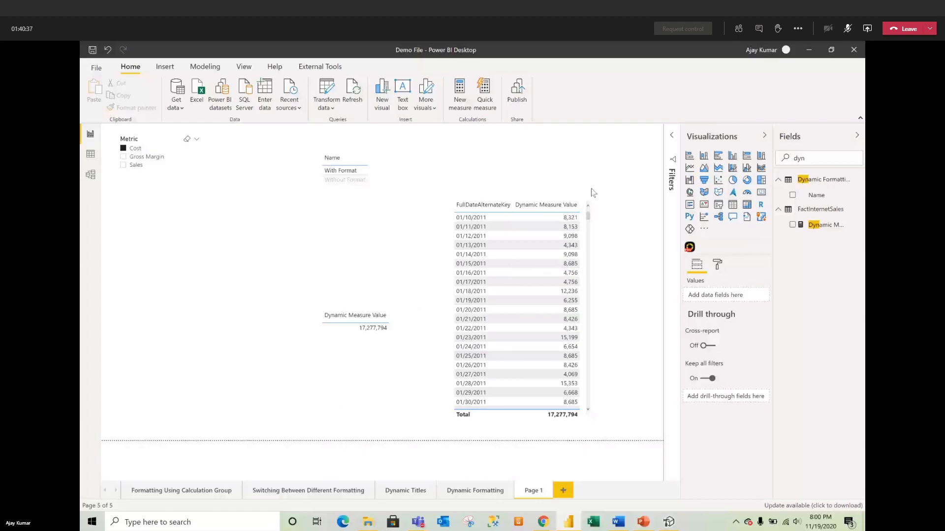
{"action": "left_click_drag", "start_coordinate": [585, 203], "coordinate": [339, 202]}
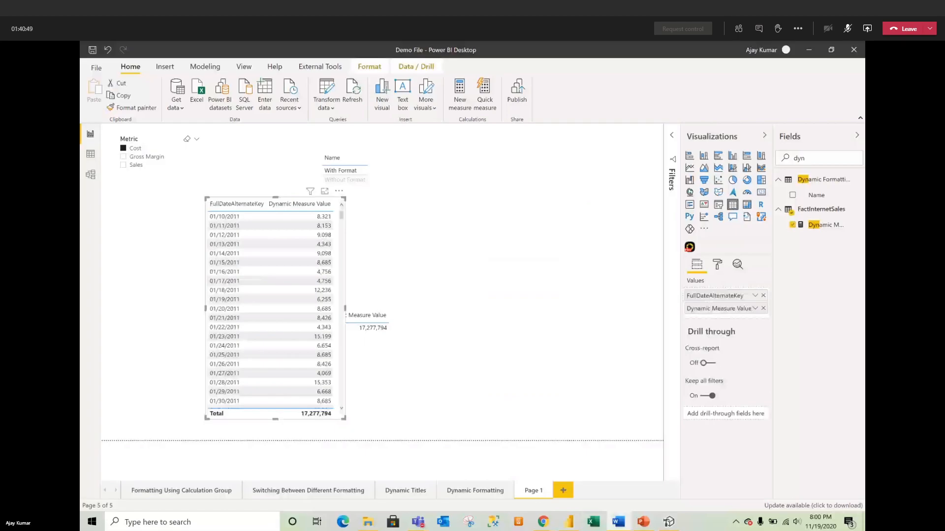
{"action": "left_click", "coordinate": [807, 49]}
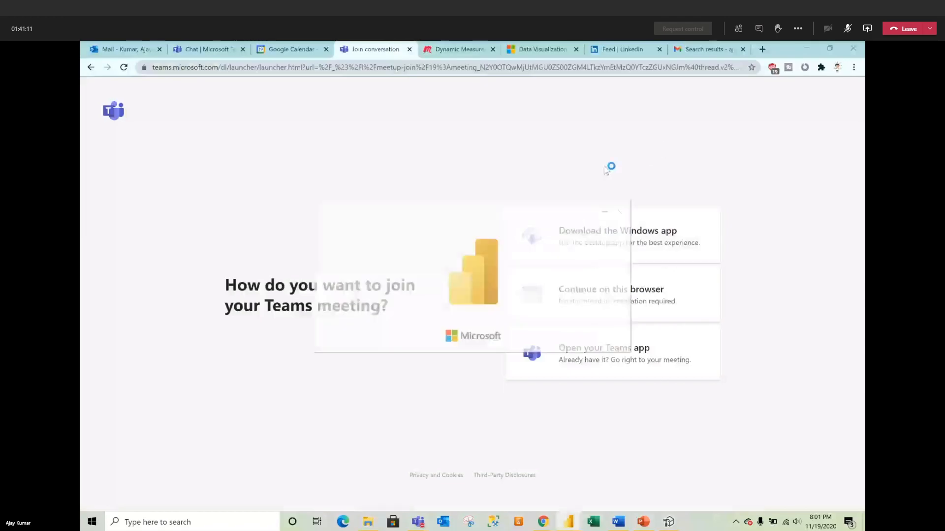
Step: Minimize the browser's Teams meeting-join page to get back to the desktop
{"action": "left_click", "coordinate": [810, 48]}
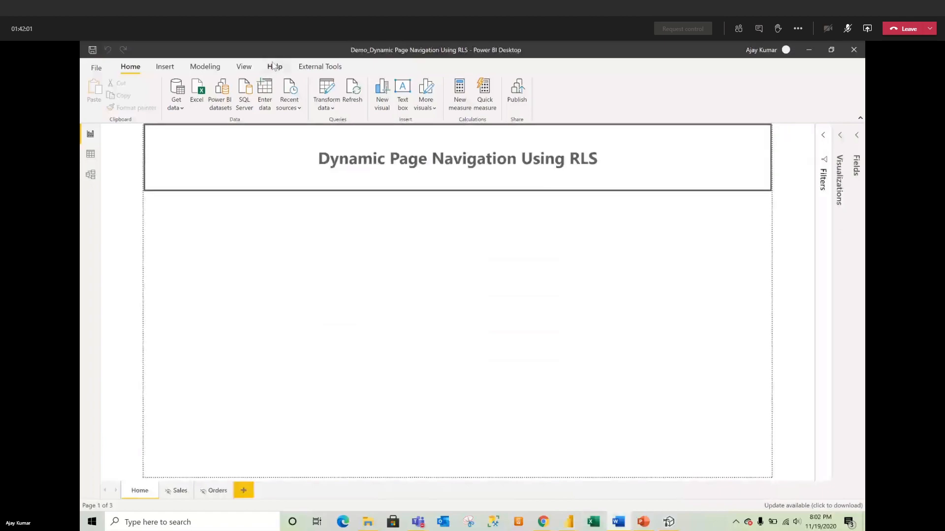
Step: Inspect Pages, User Pages and Users in Model view, then show DimCustomer's 18,484 rows in Data view
{"action": "left_click", "coordinate": [91, 174]}
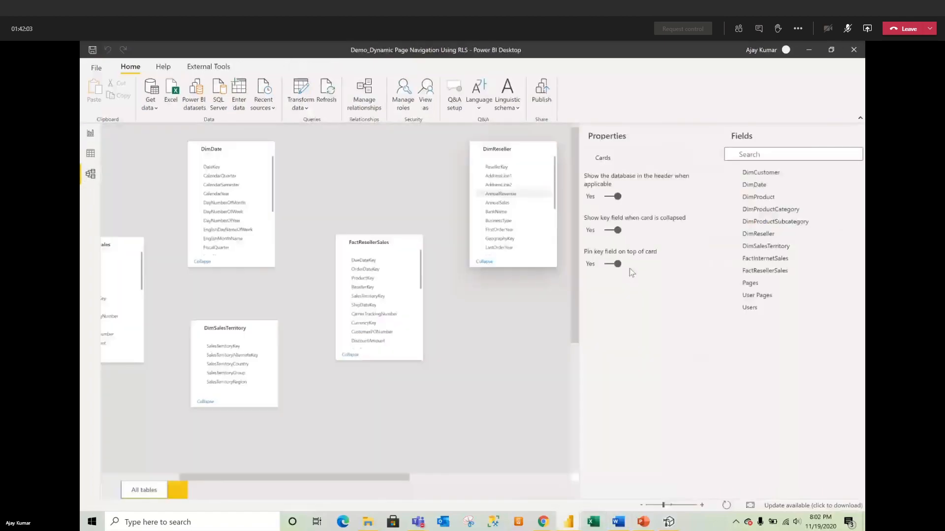
{"action": "left_click", "coordinate": [605, 140]}
{"action": "left_click_drag", "start_coordinate": [561, 479], "coordinate": [684, 478]}
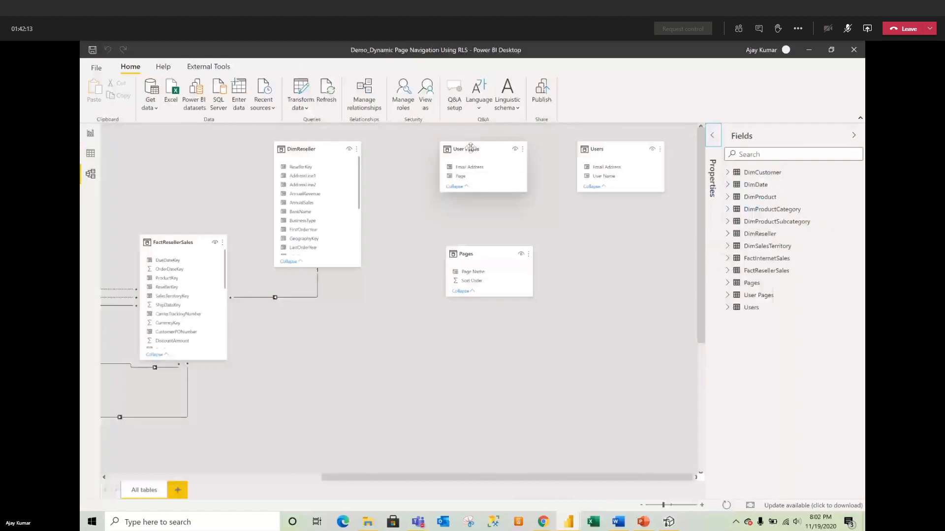
{"action": "left_click", "coordinate": [677, 505]}
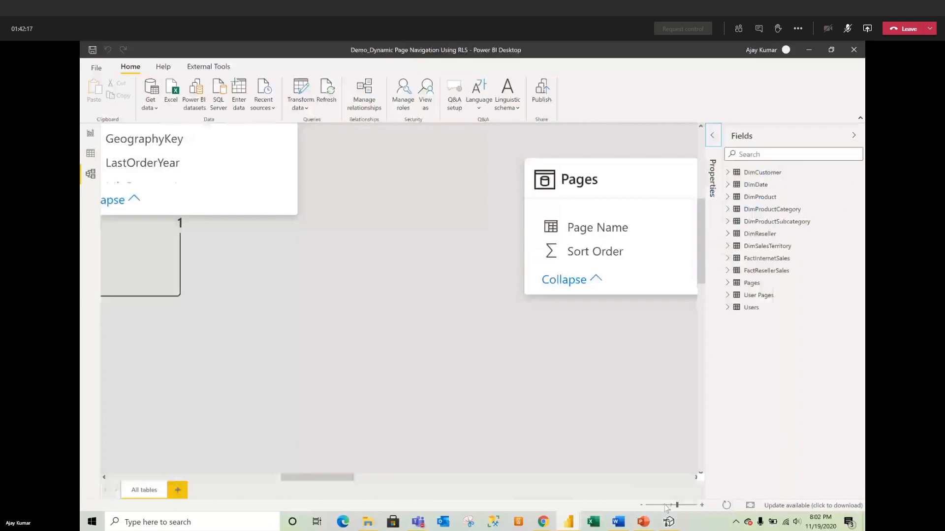
{"action": "left_click", "coordinate": [664, 505]}
{"action": "left_click", "coordinate": [670, 504]}
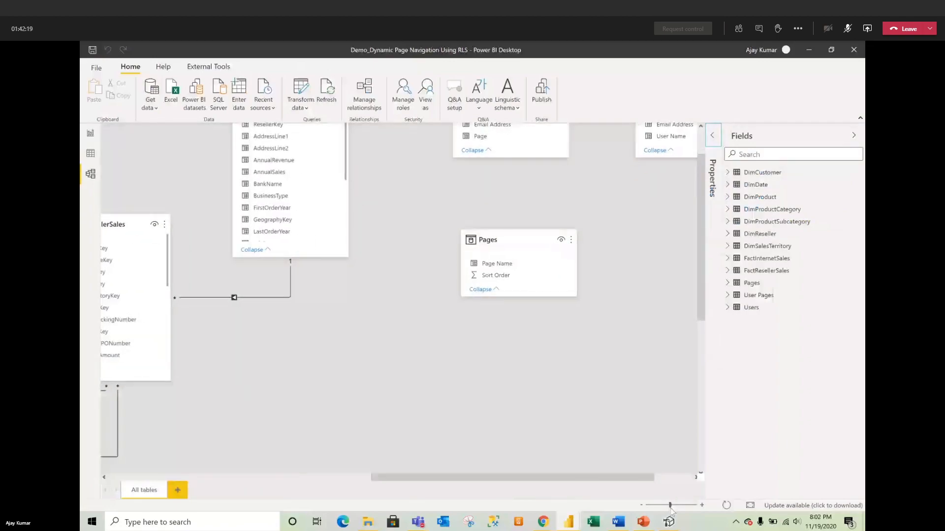
{"action": "left_click", "coordinate": [771, 131]}
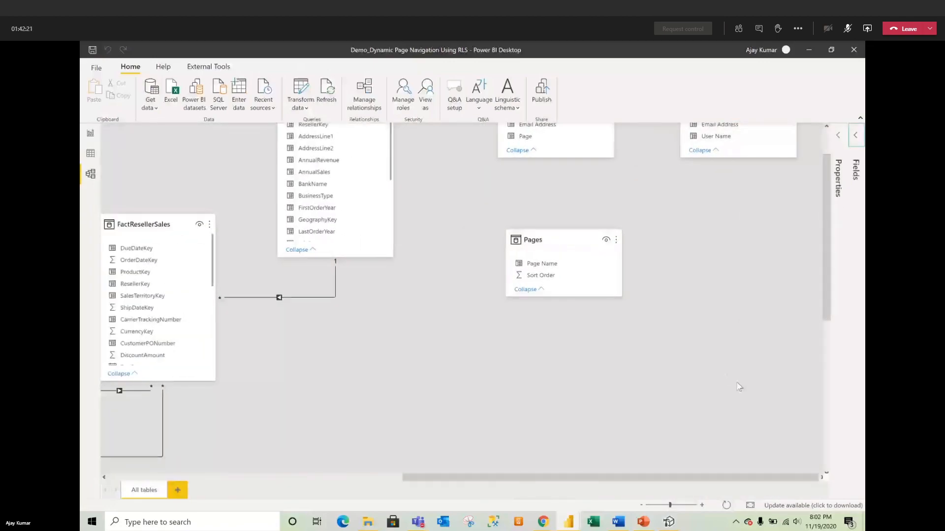
{"action": "left_click_drag", "start_coordinate": [827, 253], "coordinate": [826, 200]}
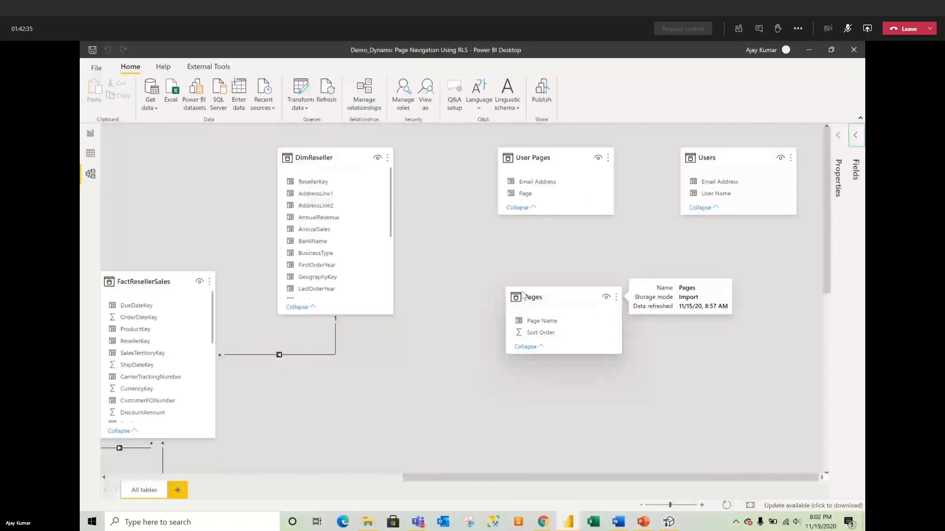
{"action": "left_click", "coordinate": [91, 173]}
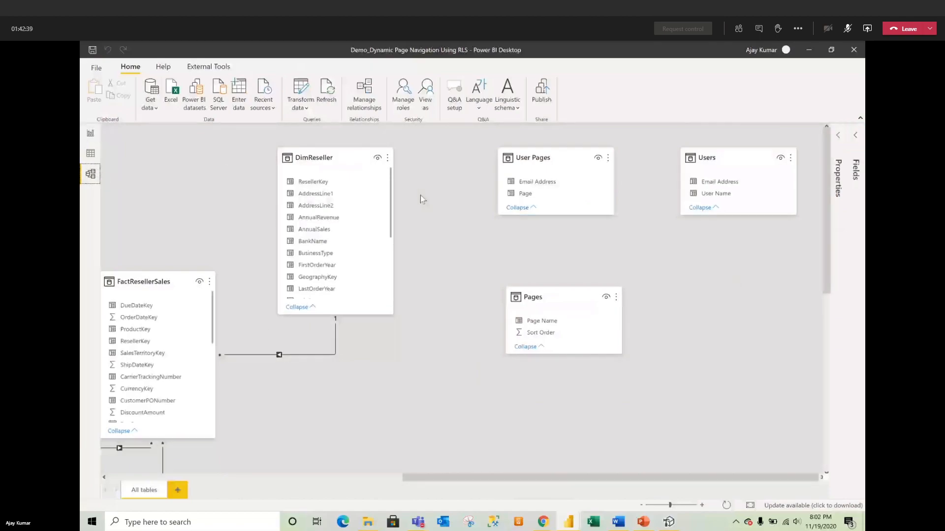
{"action": "left_click", "coordinate": [90, 154]}
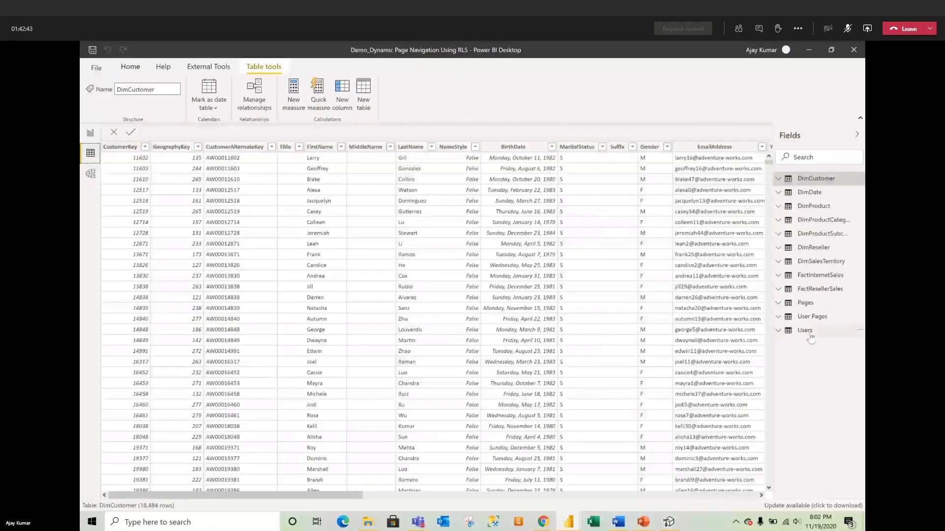
Step: Show the Pages table's rows, then visit the Sales and Orders report pages
{"action": "left_click", "coordinate": [809, 303]}
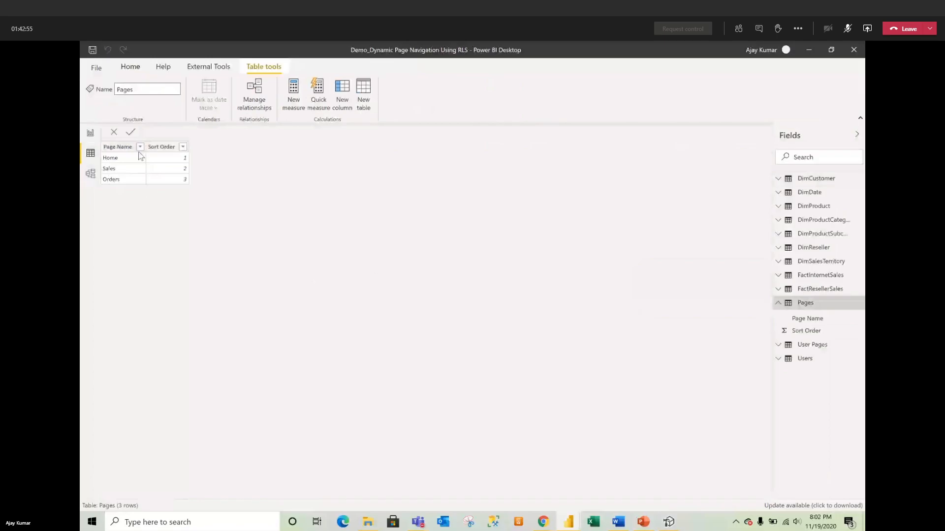
{"action": "left_click", "coordinate": [91, 135]}
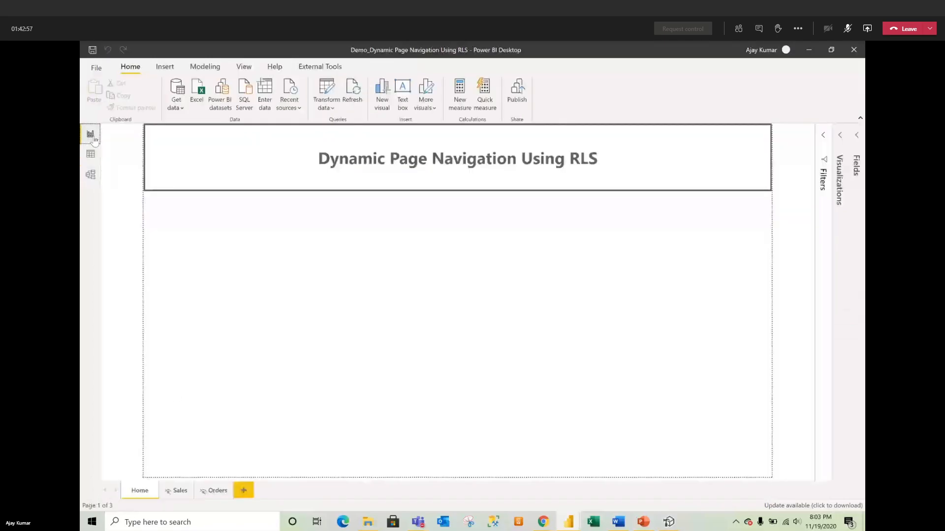
{"action": "left_click", "coordinate": [178, 490]}
{"action": "left_click", "coordinate": [214, 490]}
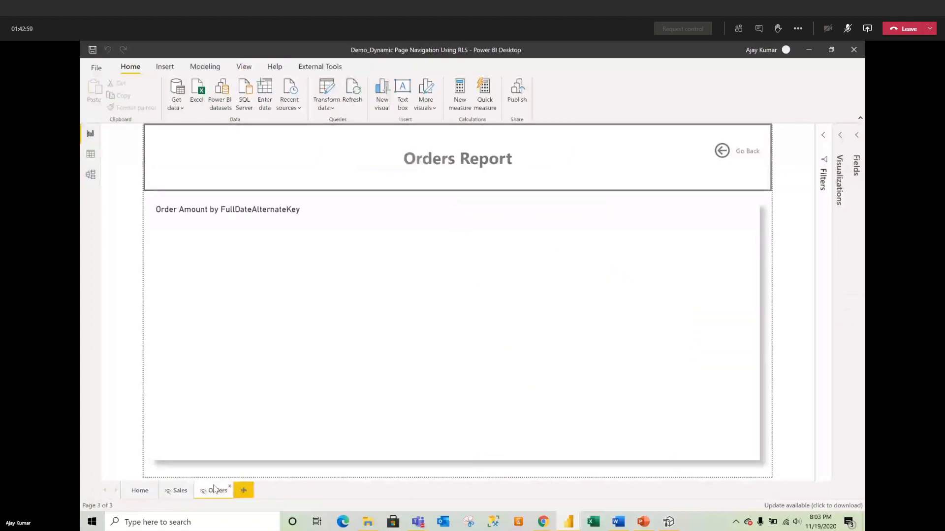
Step: Return through Sales to the Home page, then show User Pages' 5 page-to-email rows
{"action": "left_click", "coordinate": [178, 491]}
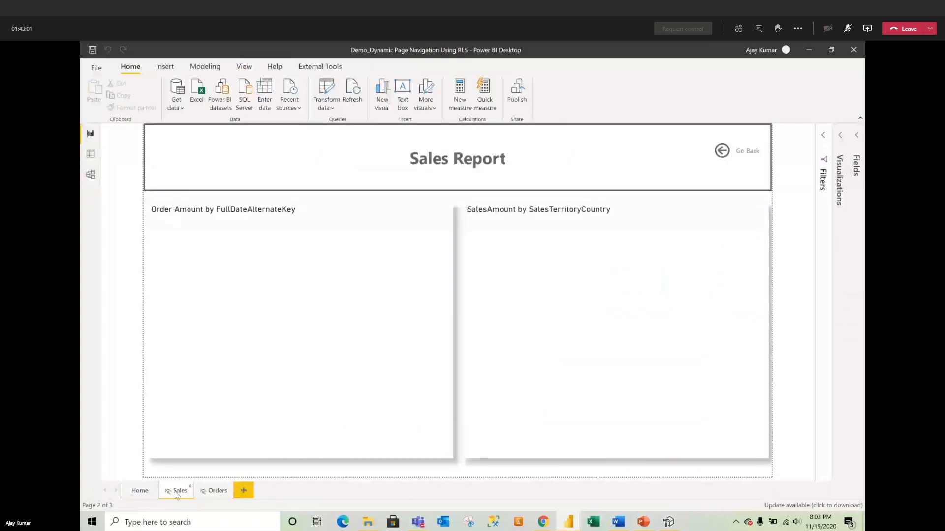
{"action": "left_click", "coordinate": [141, 491]}
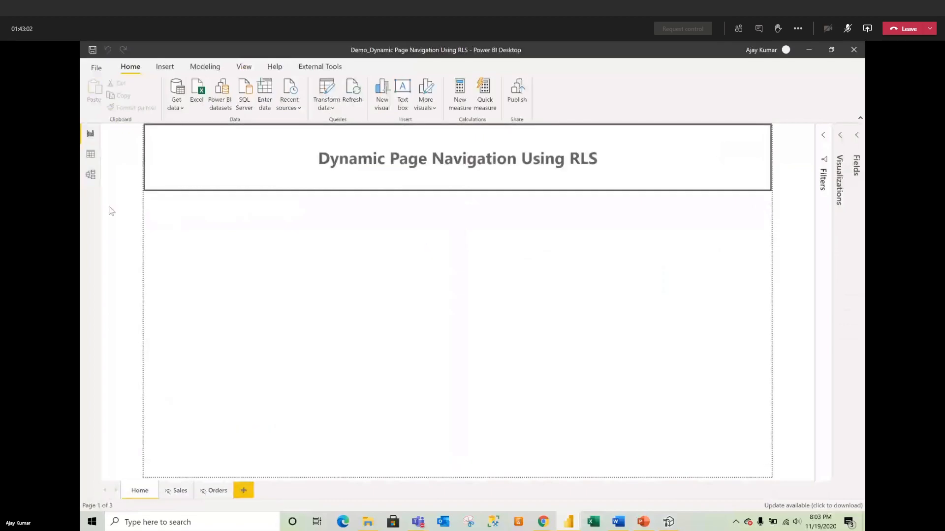
{"action": "left_click", "coordinate": [90, 155]}
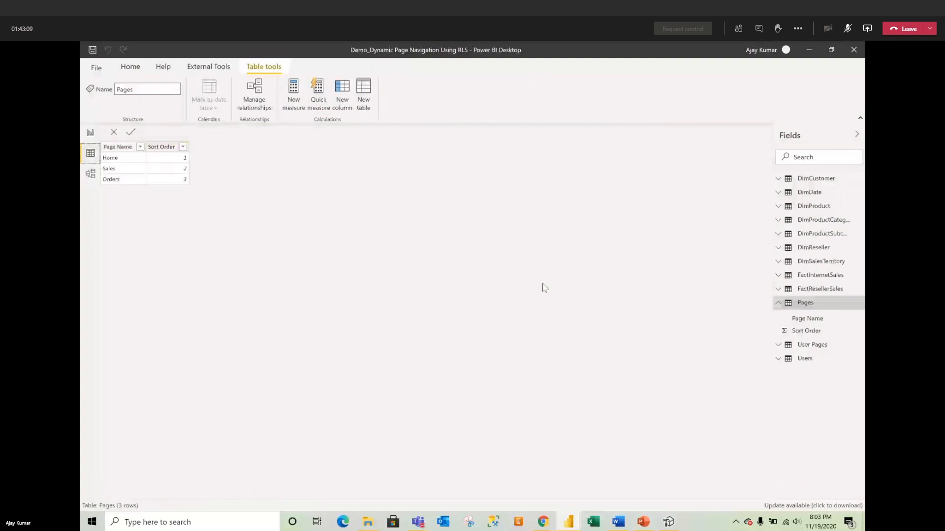
{"action": "left_click", "coordinate": [814, 345]}
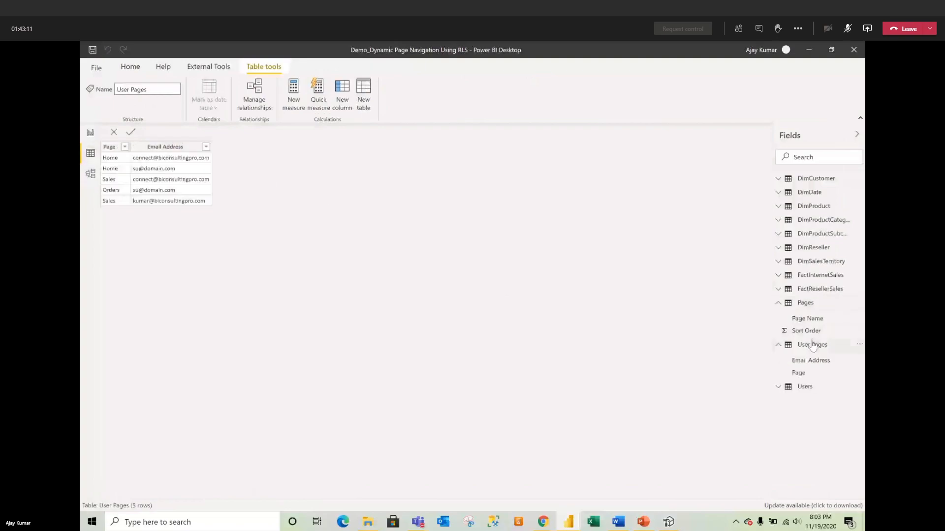
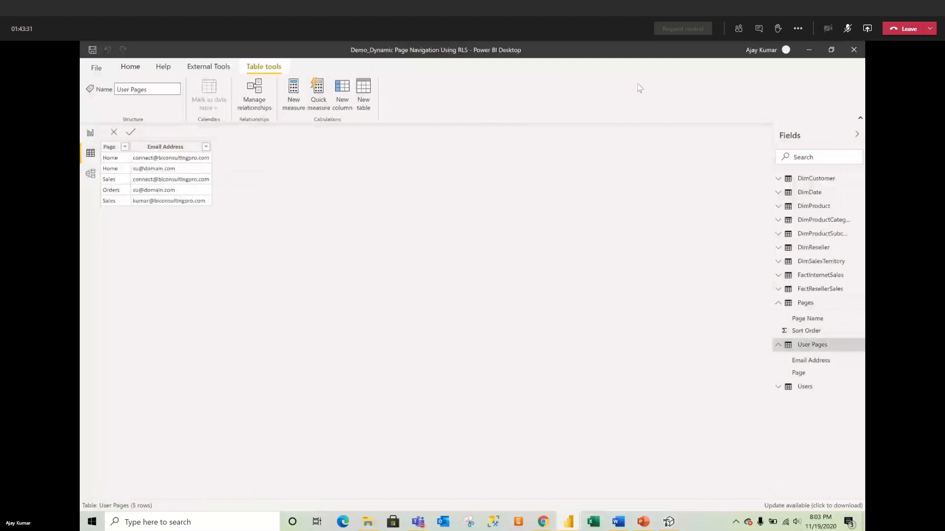
Step: Check the signed-in account, show the Users table's names and emails, then view the model diagram
{"action": "left_click", "coordinate": [764, 51]}
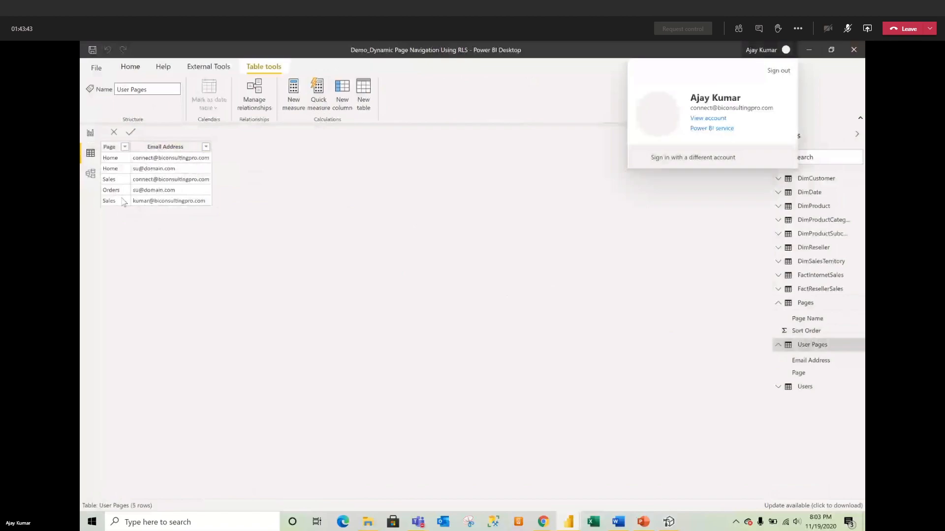
{"action": "left_click", "coordinate": [503, 339]}
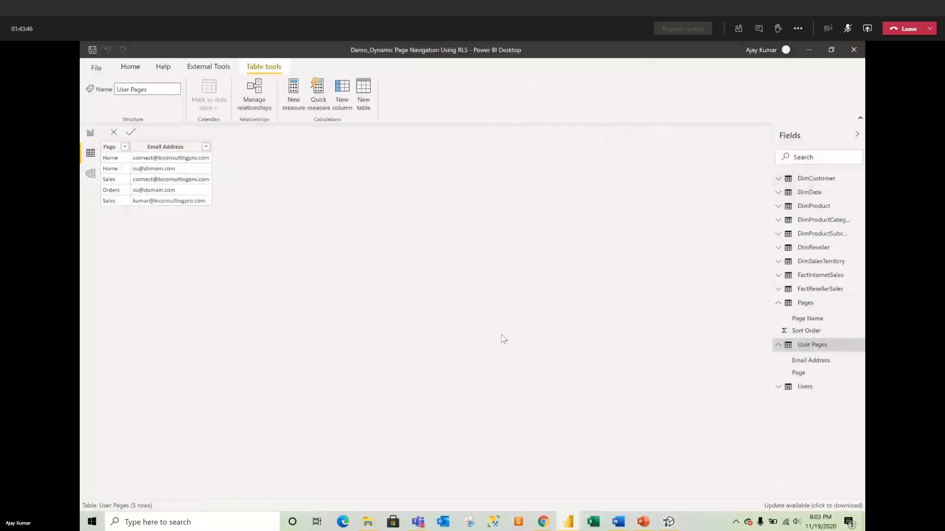
{"action": "left_click", "coordinate": [815, 391]}
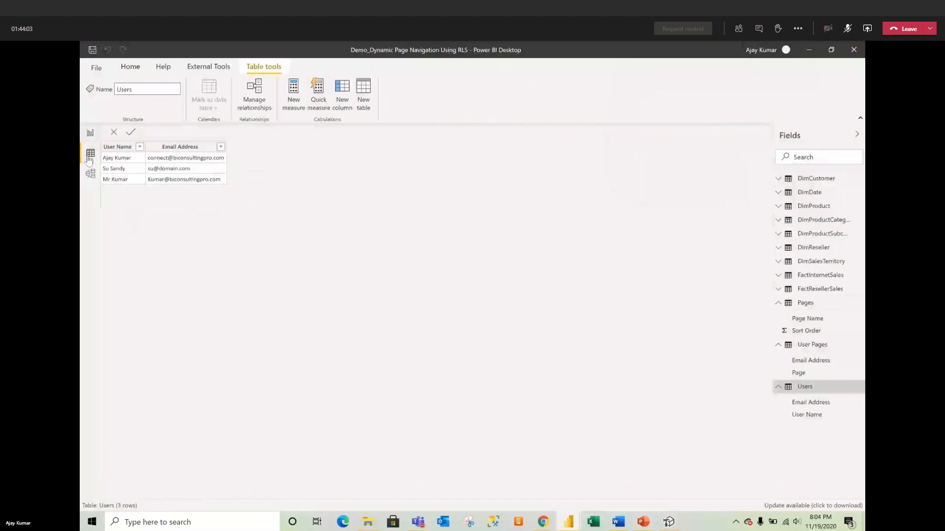
{"action": "left_click", "coordinate": [90, 175]}
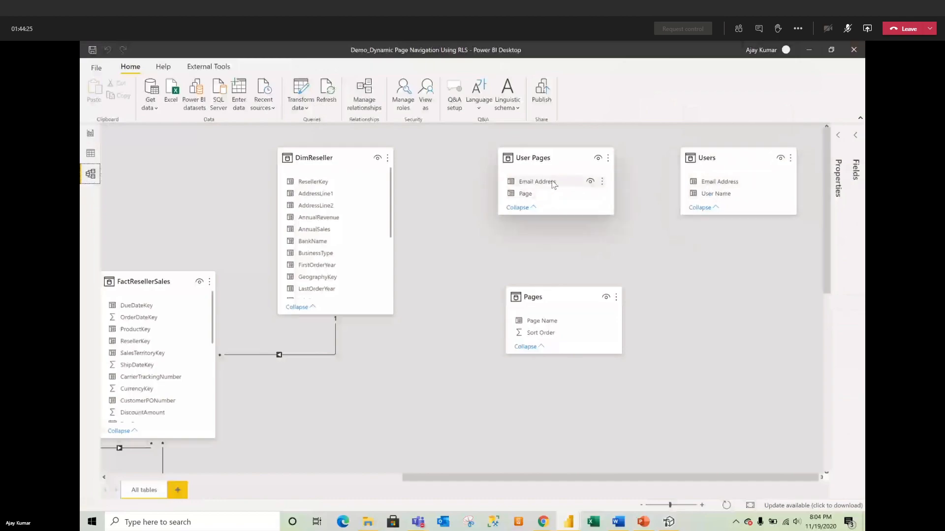
Step: Link Users[Email Address] to User Pages[Email Address] and User Pages[Page] to Pages[Page Name]
{"action": "left_click_drag", "start_coordinate": [709, 181], "coordinate": [586, 182]}
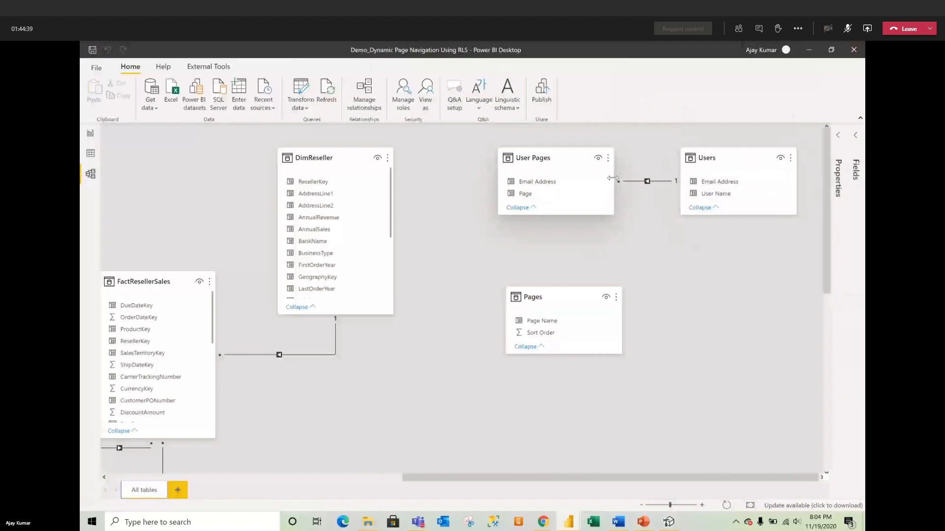
{"action": "mouse_move", "coordinate": [567, 171]}
{"action": "left_click_drag", "start_coordinate": [526, 195], "coordinate": [543, 320]}
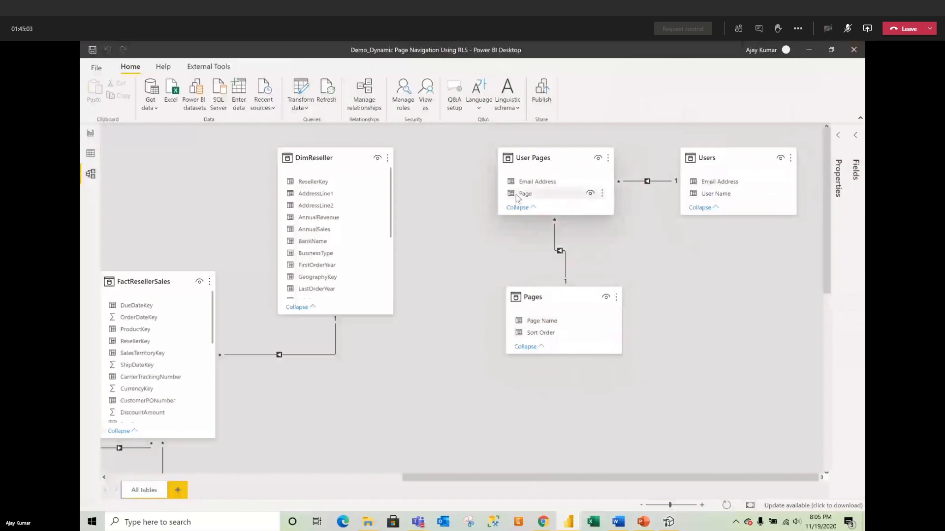
{"action": "double_click", "coordinate": [562, 253]}
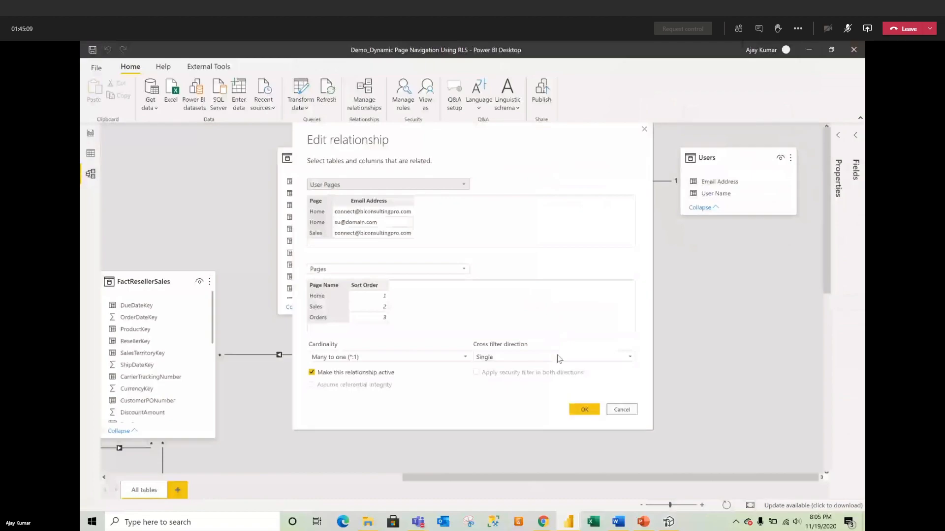
Step: Set the User Pages–Pages cross filter direction to Both and apply the security filter both ways
{"action": "left_click", "coordinate": [531, 354]}
{"action": "left_click", "coordinate": [520, 379]}
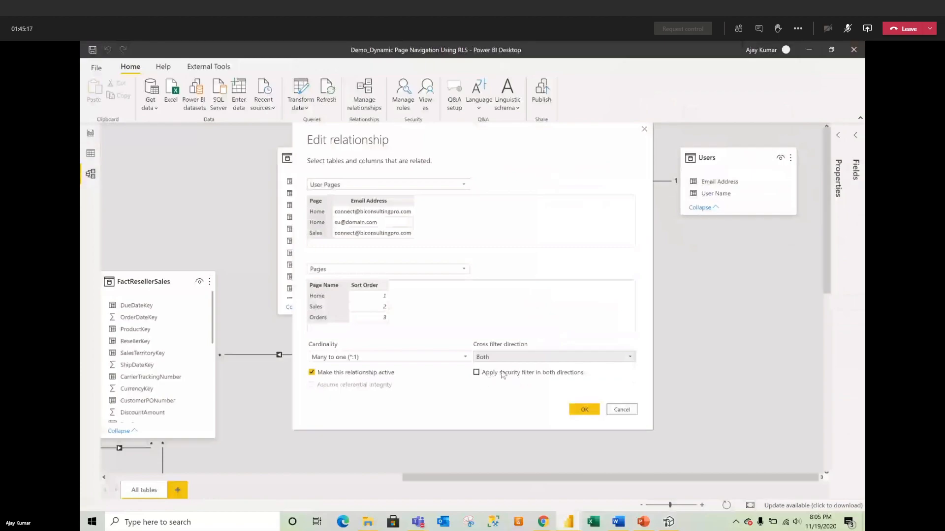
{"action": "left_click", "coordinate": [548, 372]}
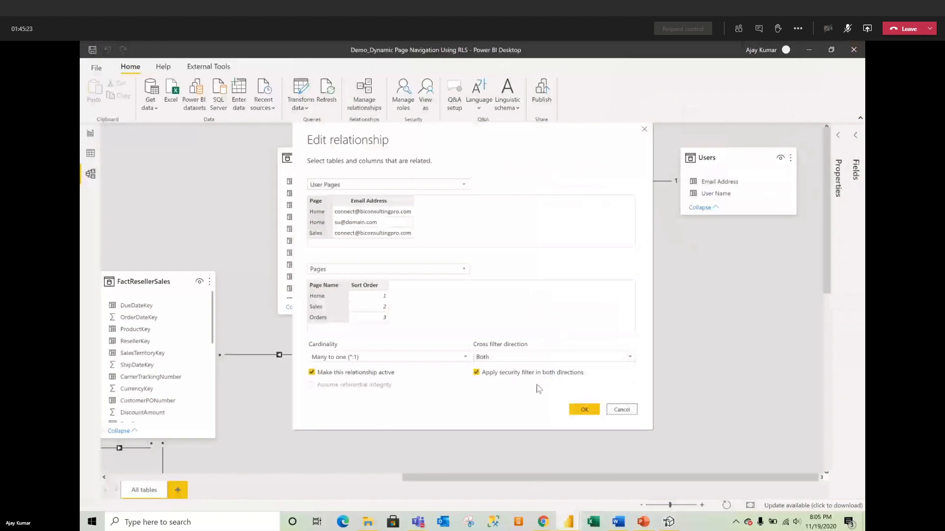
{"action": "left_click", "coordinate": [583, 409]}
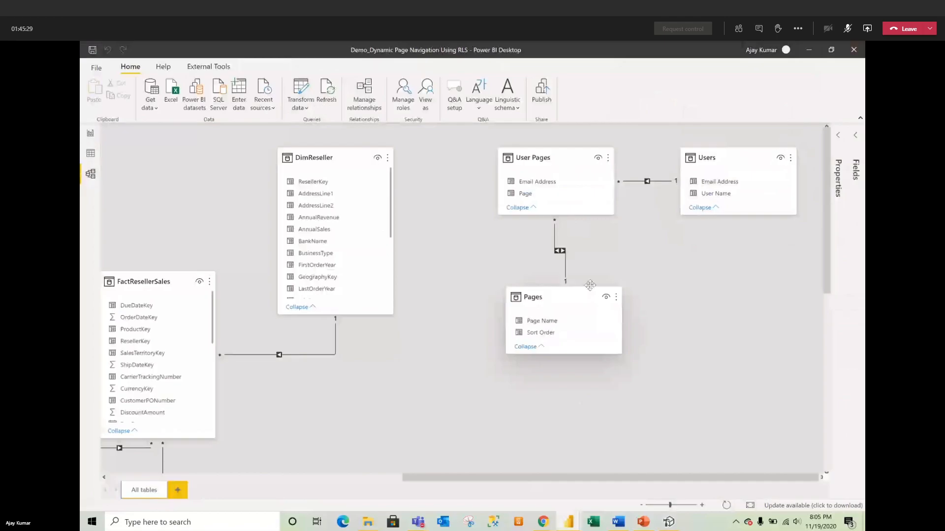
Step: In Report view, create the Pages measure Page Navigation = SELECTEDVALUE('Pages'[Page Name])
{"action": "left_click", "coordinate": [90, 134]}
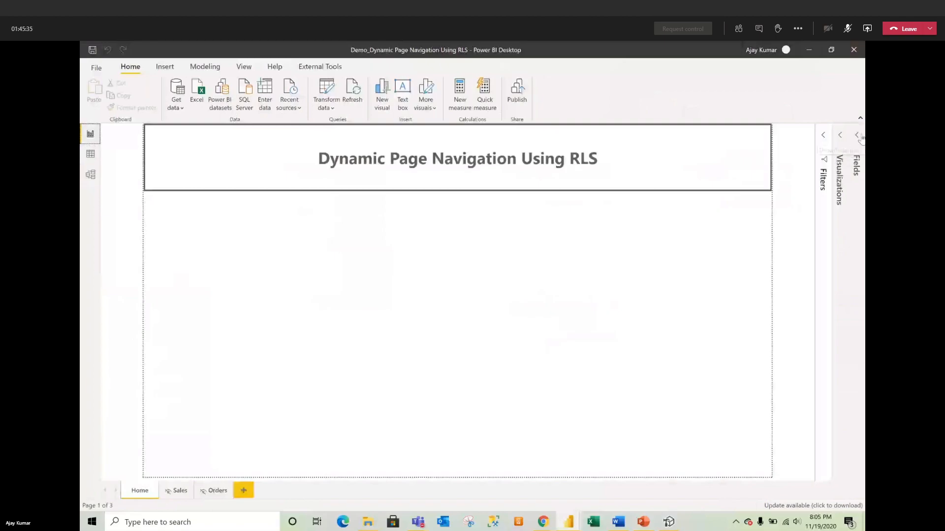
{"action": "left_click", "coordinate": [858, 151]}
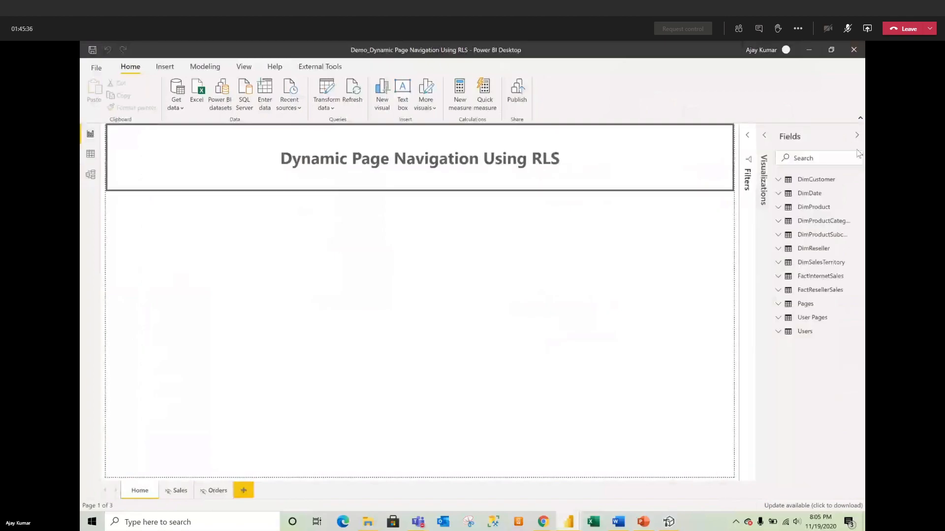
{"action": "left_click", "coordinate": [858, 306]}
{"action": "left_click", "coordinate": [843, 318]}
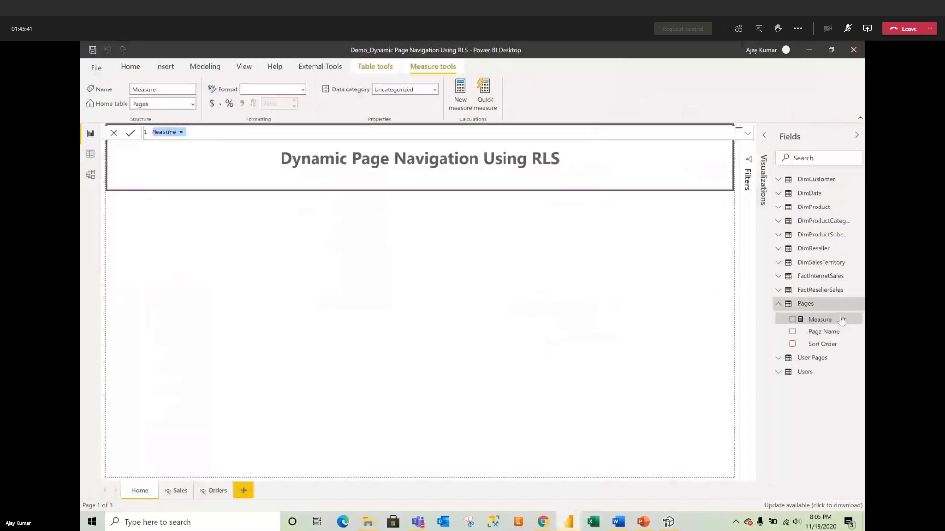
{"action": "type", "text": "Page Nav"}
{"action": "type", "text": "igation"}
{"action": "type", "text": "SELEC"}
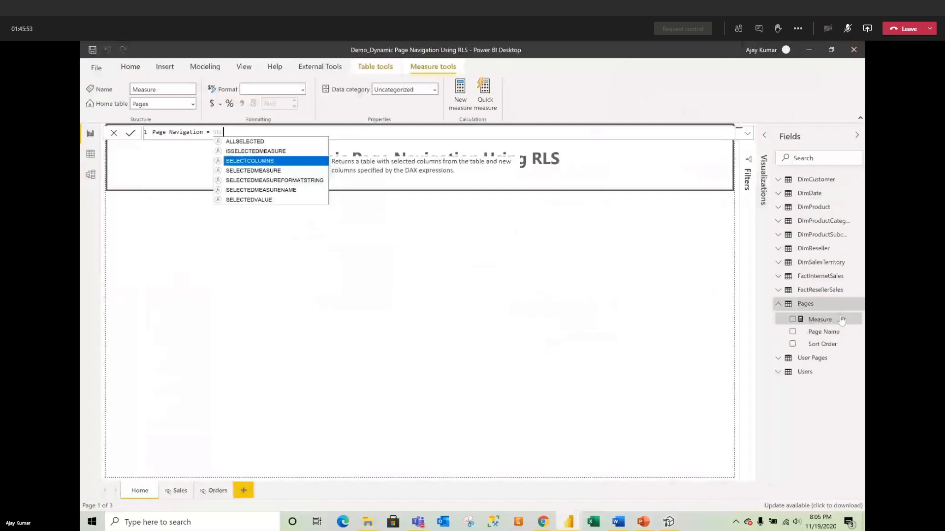
{"action": "key", "text": "Down"}
{"action": "key", "text": "Down"}
{"action": "key", "text": "Down"}
{"action": "key", "text": "Down"}
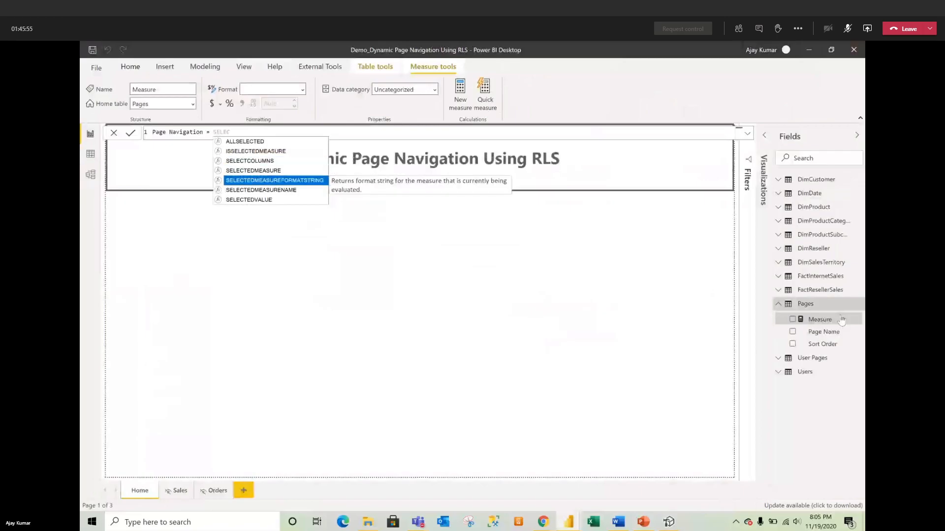
{"action": "key", "text": "Tab"}
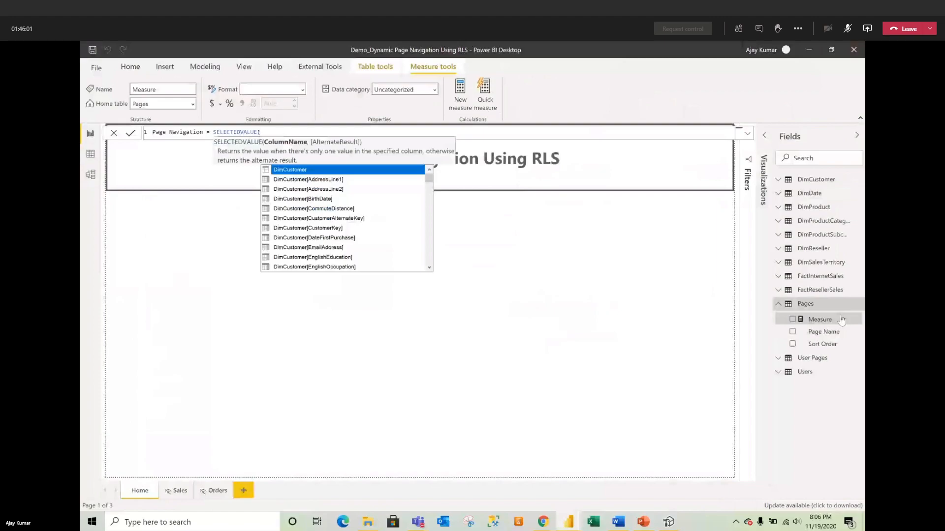
{"action": "type", "text": "page"}
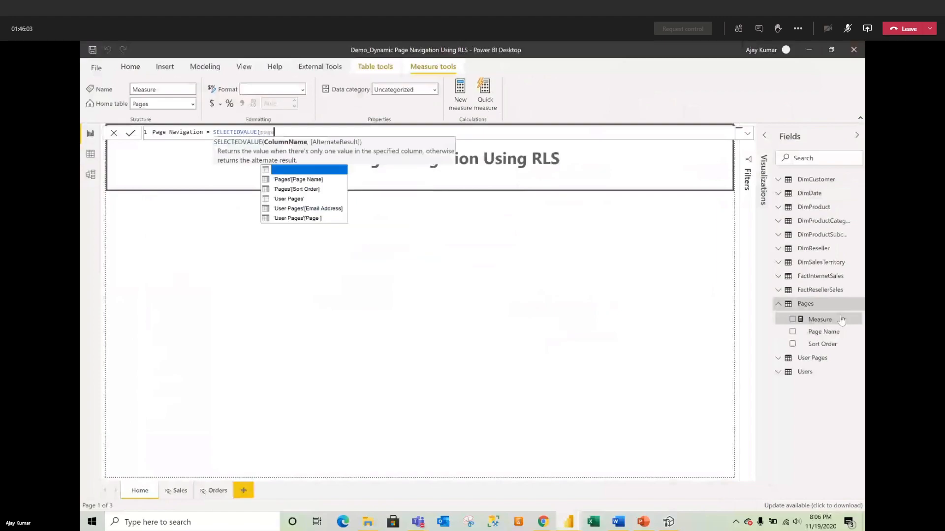
{"action": "key", "text": "Down"}
{"action": "key", "text": "Tab"}
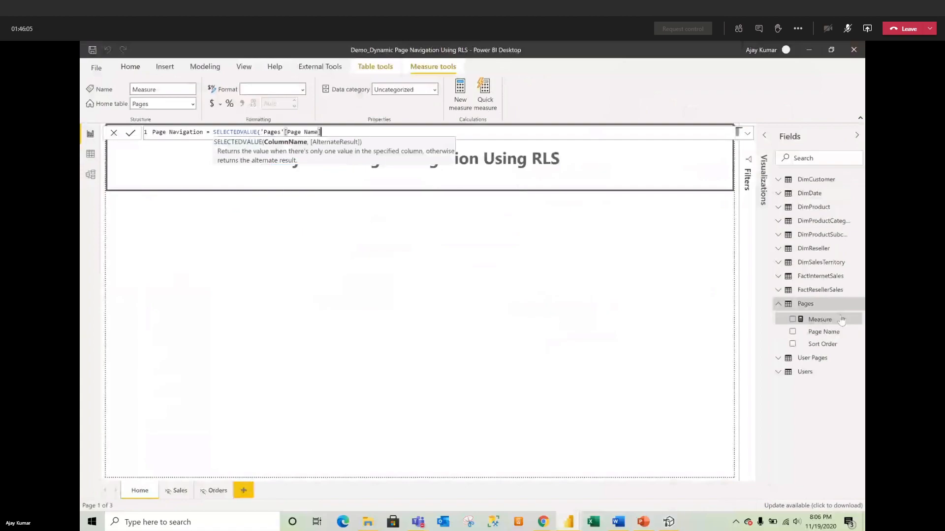
{"action": "type", "text": ")"}
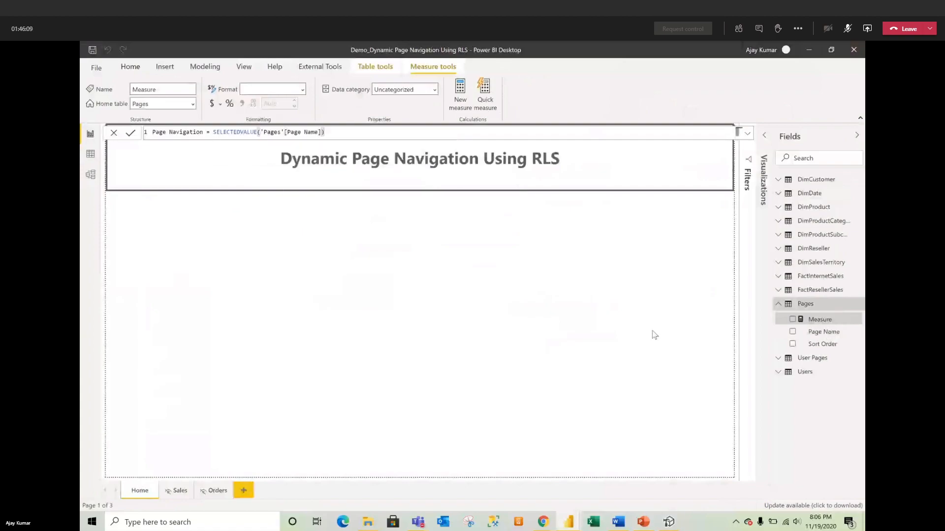
{"action": "left_click", "coordinate": [131, 134]}
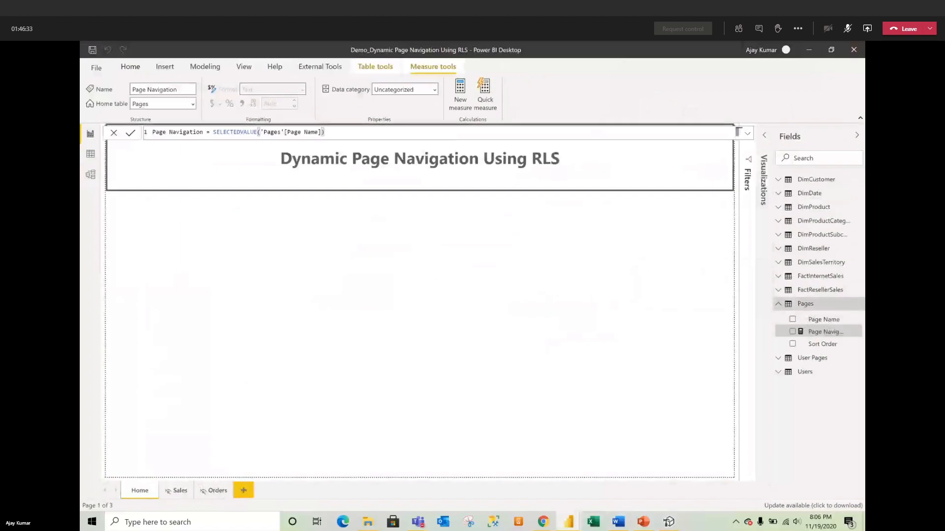
Step: Start another new blank measure in the Pages table
{"action": "left_click", "coordinate": [691, 221]}
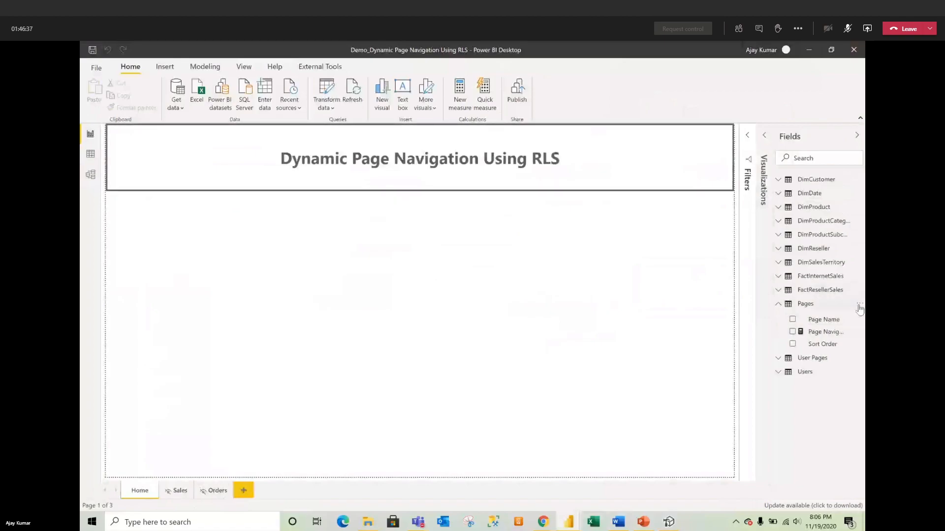
{"action": "left_click", "coordinate": [859, 304]}
{"action": "left_click", "coordinate": [830, 317]}
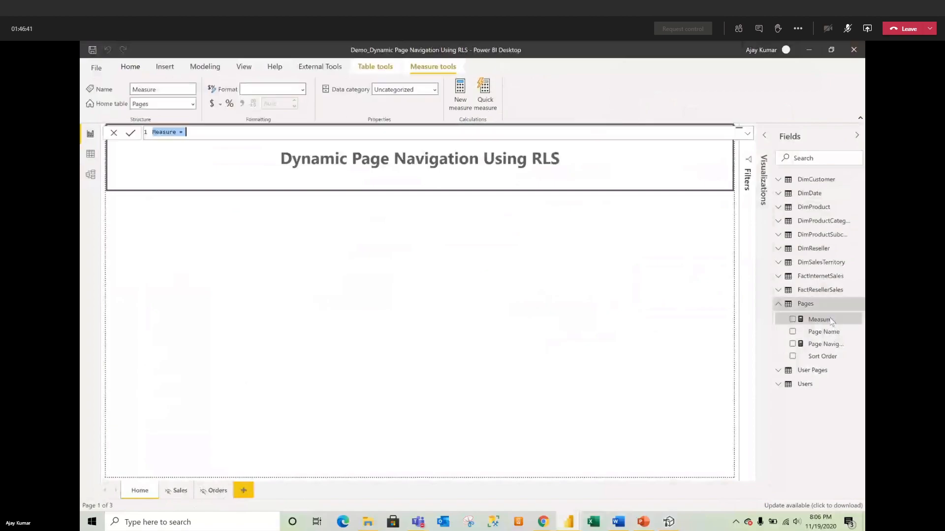
Step: Define the measure Page To Enter = "Click to page: " & [Page Navigation] and commit it
{"action": "type", "text": "Page To Enter = \"Click to"}
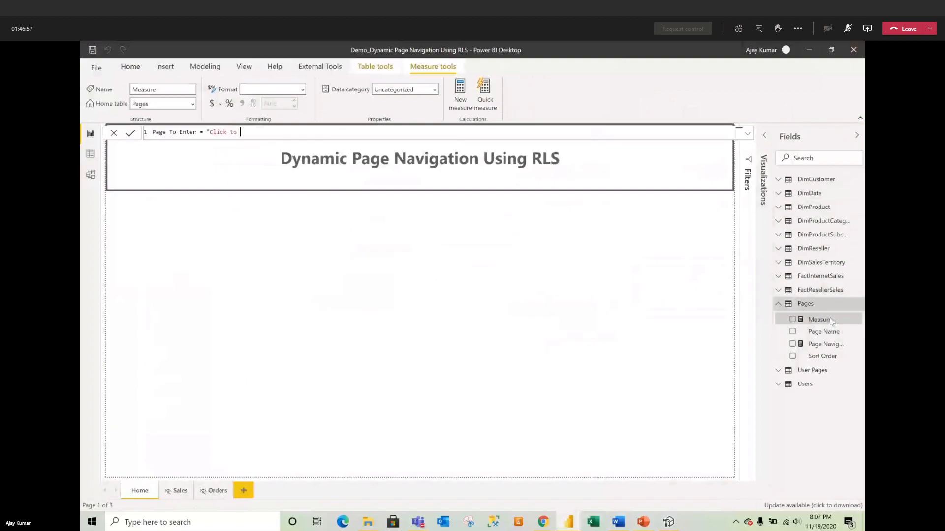
{"action": "type", "text": "pag"}
{"action": "type", "text": "["}
{"action": "key", "text": "Down"}
{"action": "key", "text": "Tab"}
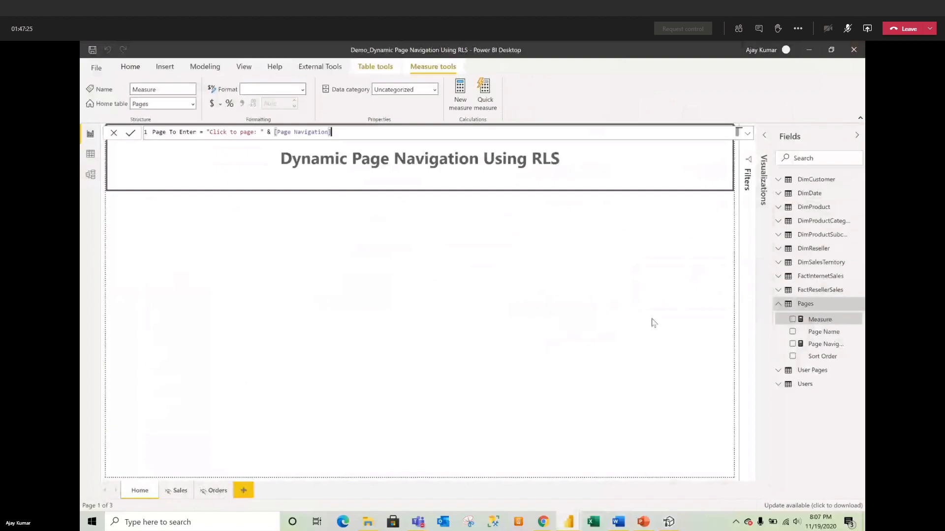
{"action": "left_click", "coordinate": [130, 133]}
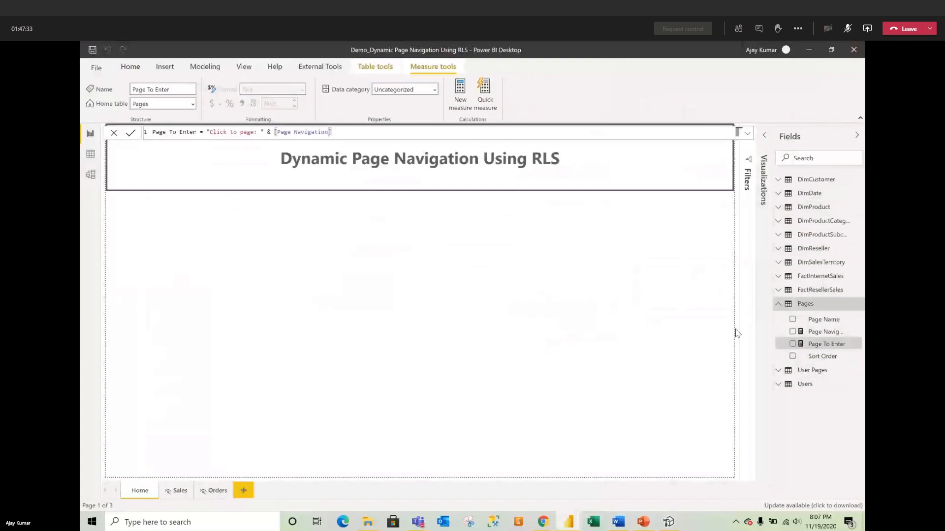
{"action": "left_click", "coordinate": [113, 134]}
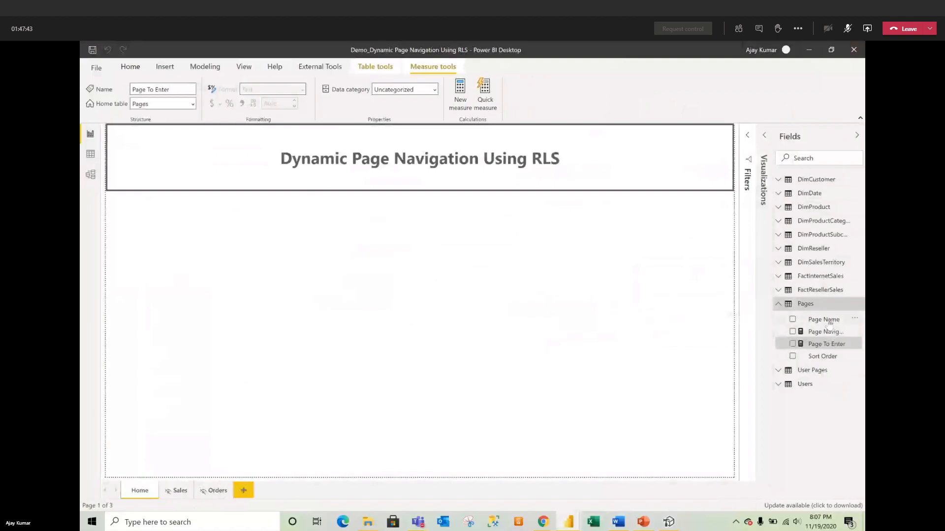
Step: Add Page Name to the canvas as a slicer and make it narrower
{"action": "left_click_drag", "start_coordinate": [830, 323], "coordinate": [445, 308]}
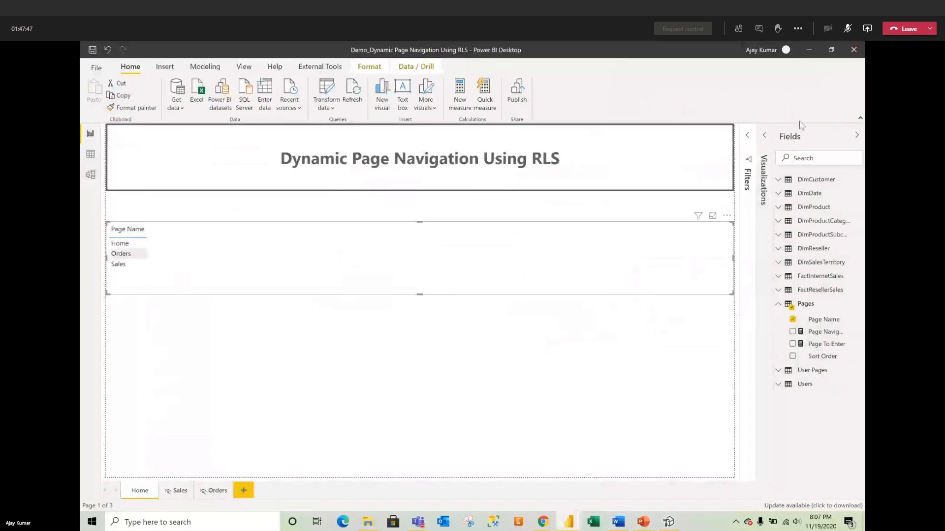
{"action": "left_click", "coordinate": [764, 134]}
{"action": "left_click", "coordinate": [717, 205]}
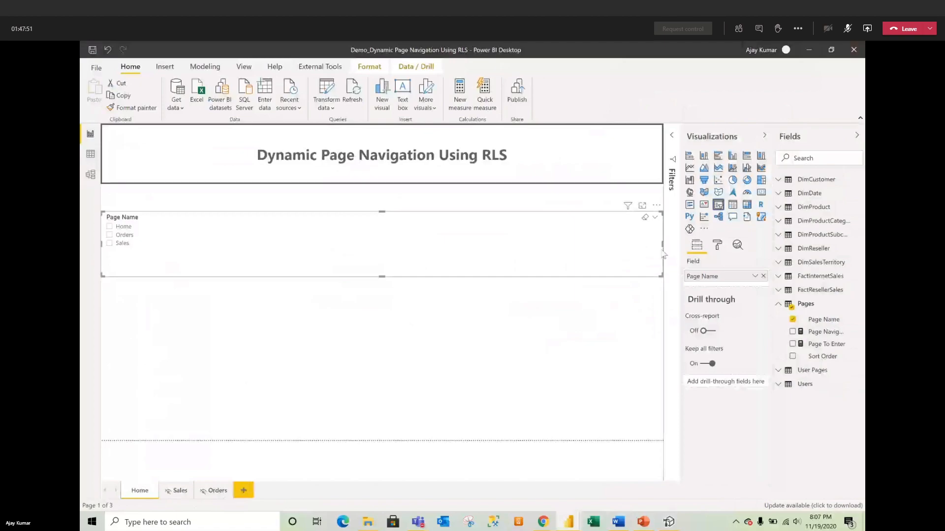
{"action": "left_click_drag", "start_coordinate": [662, 246], "coordinate": [191, 246]}
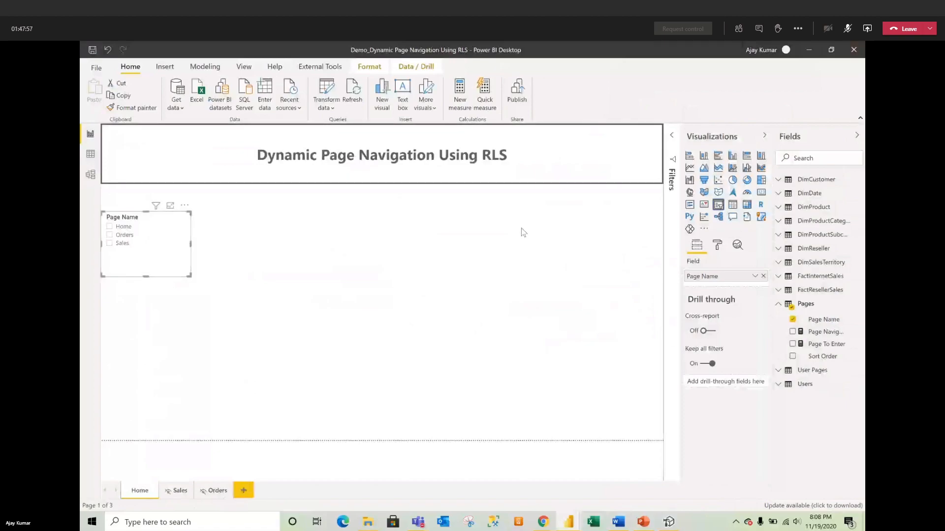
Step: Insert a text box reading 'This is my Home Page' at font size 60
{"action": "left_click", "coordinate": [403, 91]}
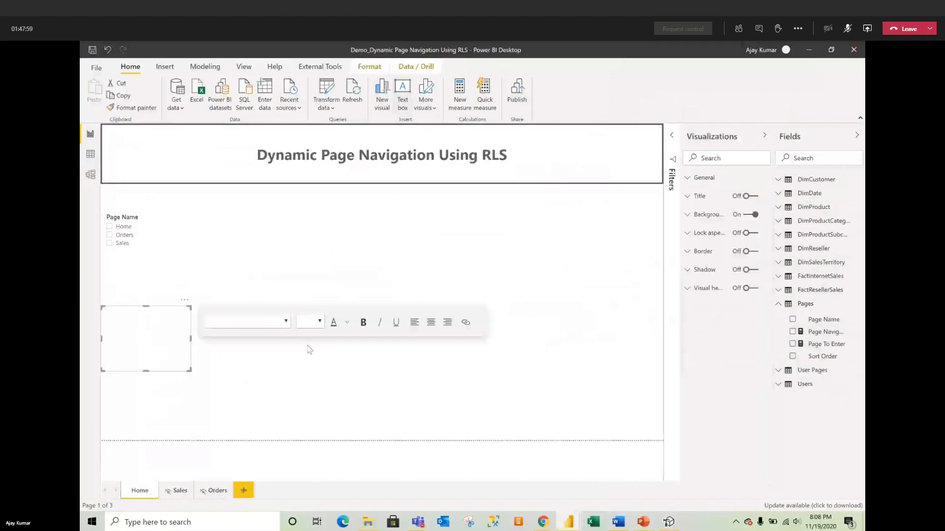
{"action": "left_click", "coordinate": [127, 332]}
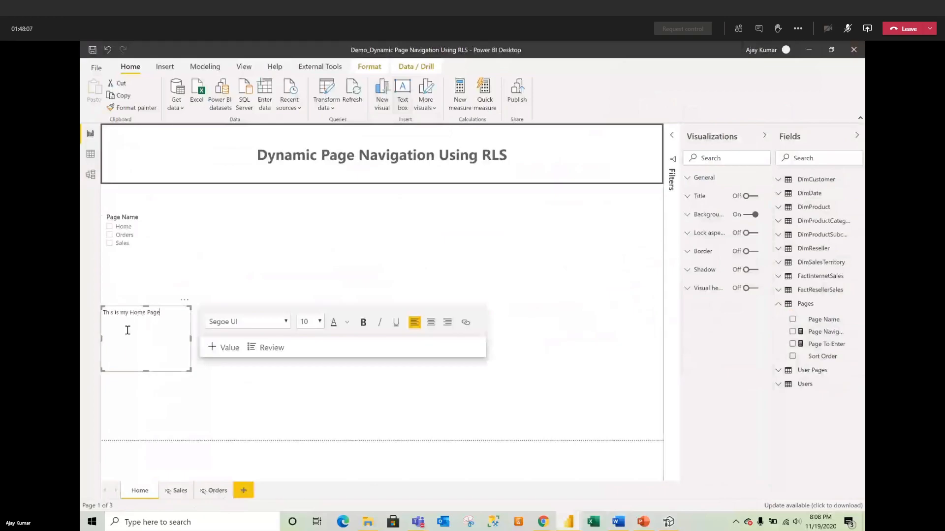
{"action": "key", "text": "super"}
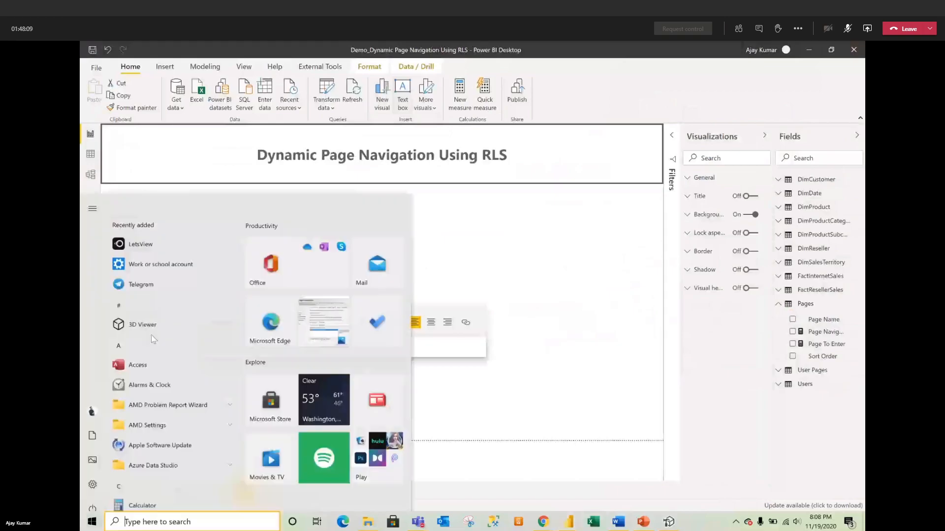
{"action": "left_click", "coordinate": [152, 335]}
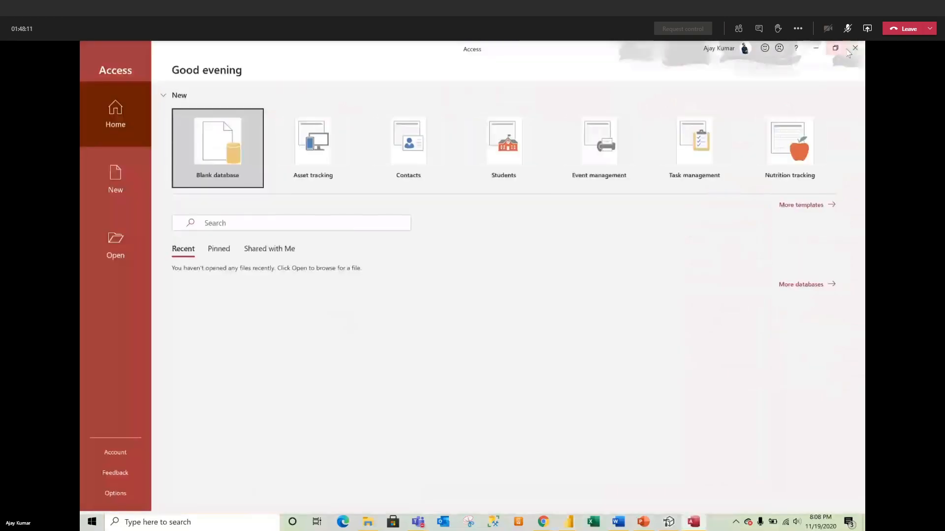
{"action": "left_click", "coordinate": [854, 47]}
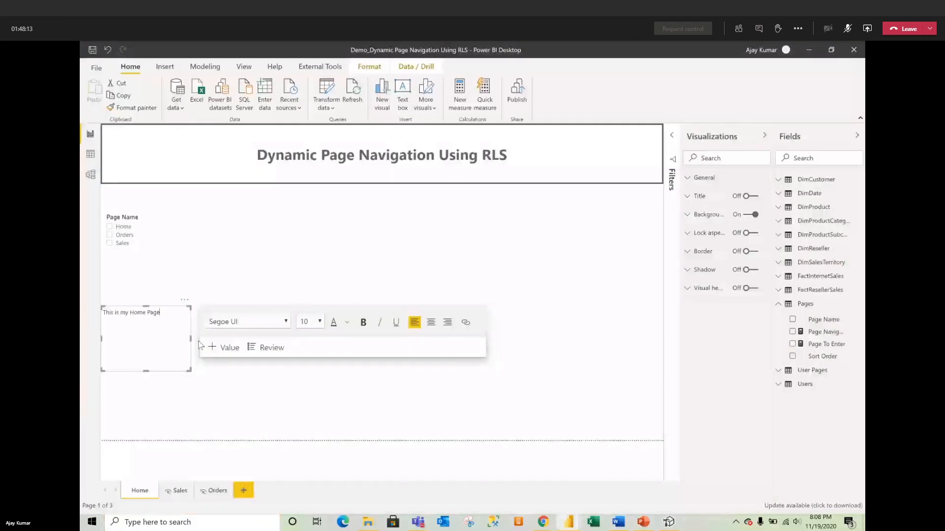
{"action": "key", "text": "ctrl+a"}
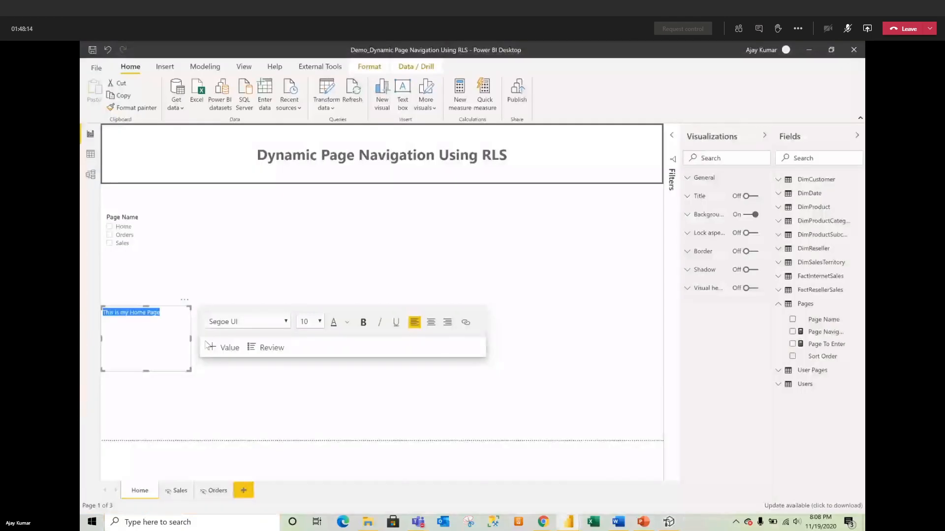
{"action": "left_click", "coordinate": [319, 322]}
{"action": "left_click", "coordinate": [304, 304]}
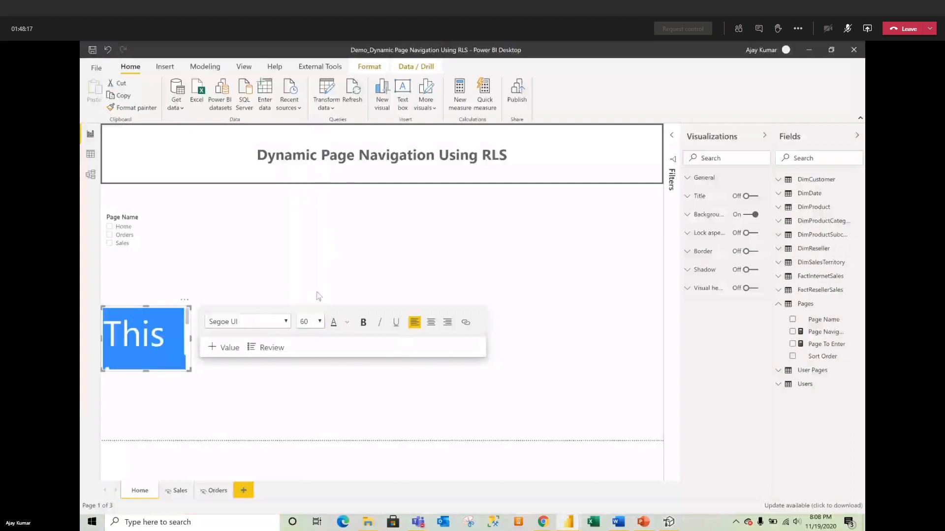
{"action": "left_click", "coordinate": [187, 378]}
Step: Enlarge and centre the text box, turn off its background, and move the slicer under the title
{"action": "scroll", "coordinate": [186, 365], "scroll_direction": "down", "scroll_amount": 2}
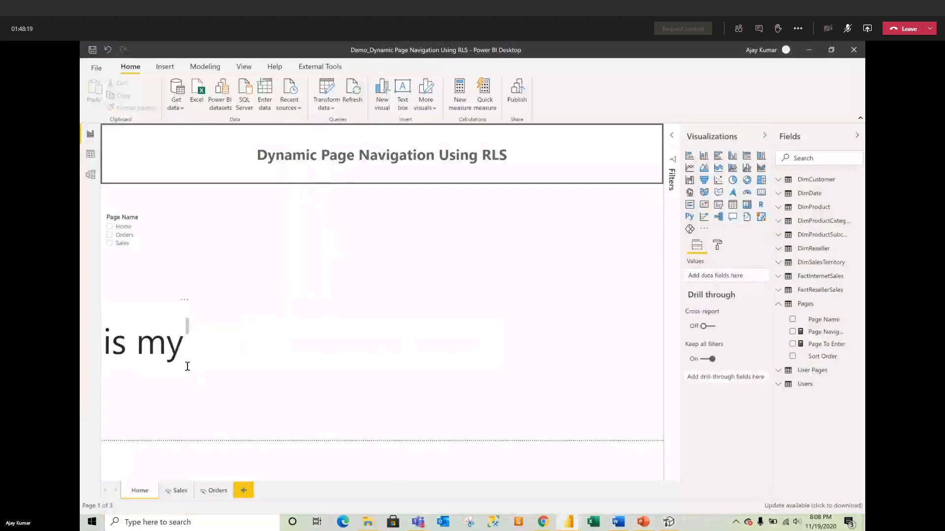
{"action": "left_click", "coordinate": [192, 370]}
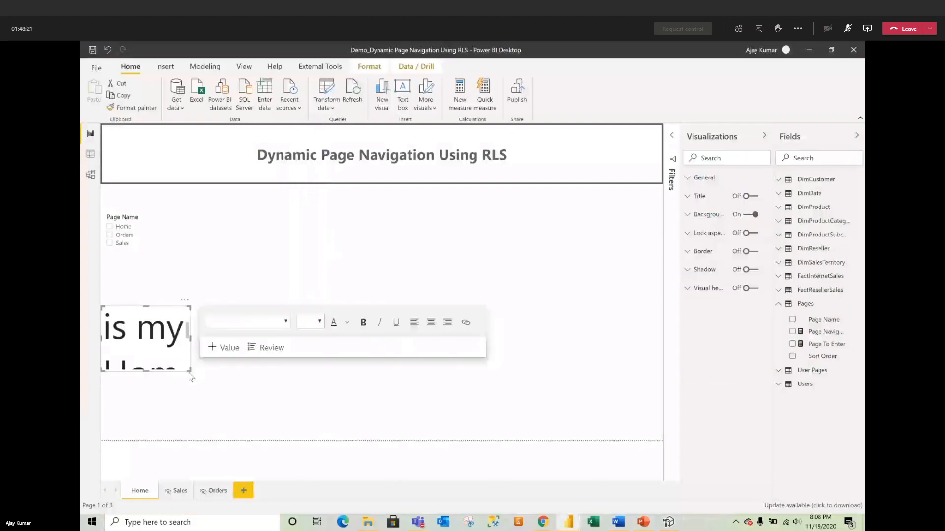
{"action": "left_click_drag", "start_coordinate": [190, 370], "coordinate": [487, 390]}
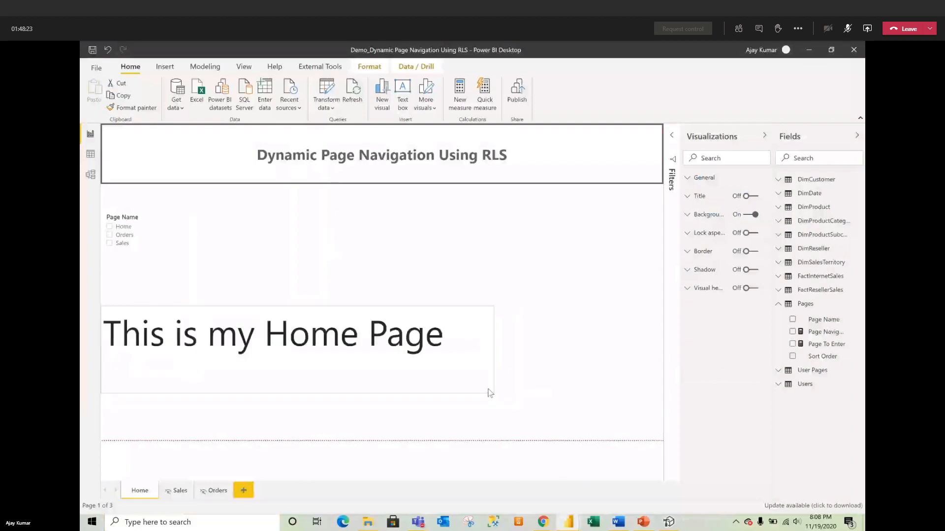
{"action": "left_click", "coordinate": [329, 364]}
{"action": "left_click_drag", "start_coordinate": [329, 365], "coordinate": [426, 339]}
{"action": "left_click_drag", "start_coordinate": [482, 310], "coordinate": [582, 256]}
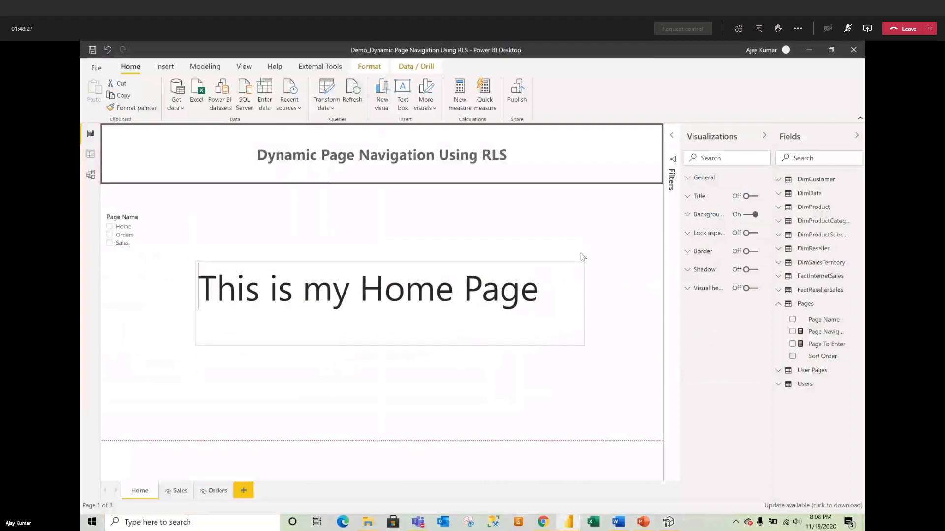
{"action": "left_click", "coordinate": [508, 228]}
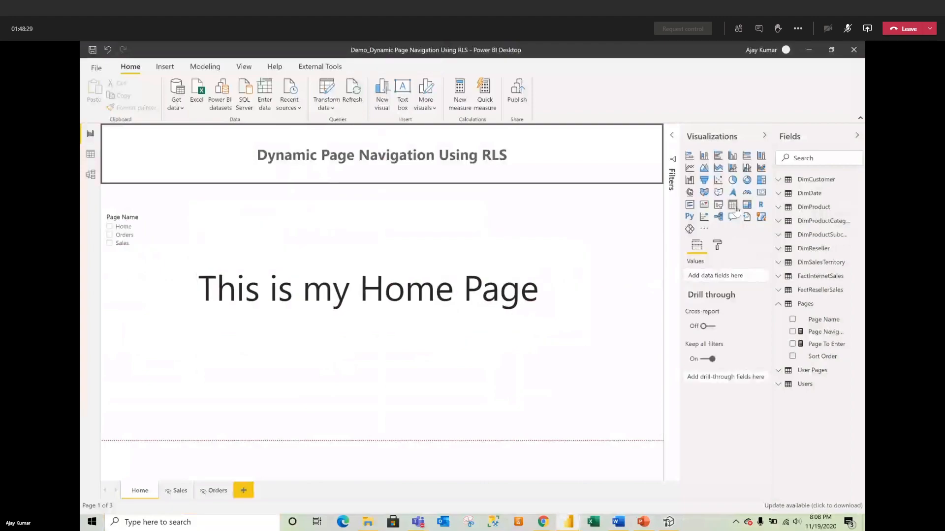
{"action": "left_click", "coordinate": [484, 302]}
{"action": "left_click", "coordinate": [754, 215]}
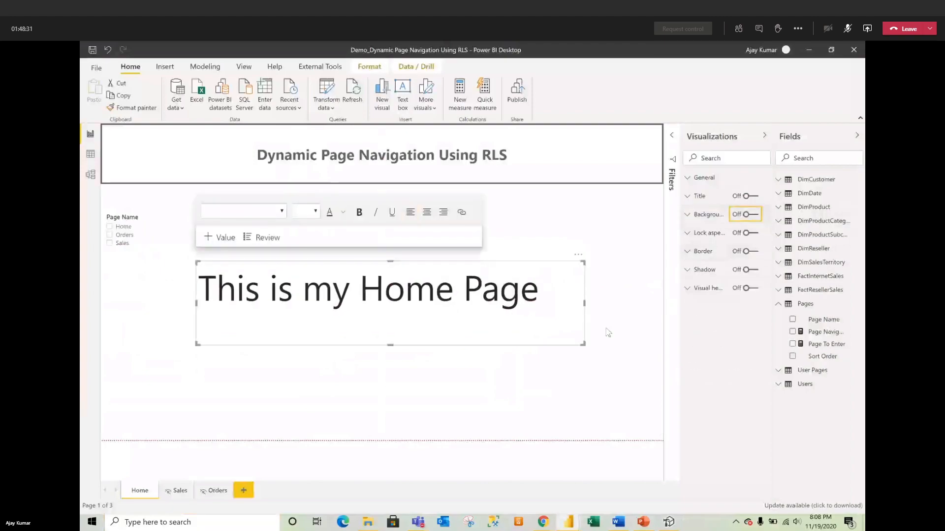
{"action": "left_click", "coordinate": [551, 417]}
{"action": "left_click_drag", "start_coordinate": [177, 242], "coordinate": [440, 215]}
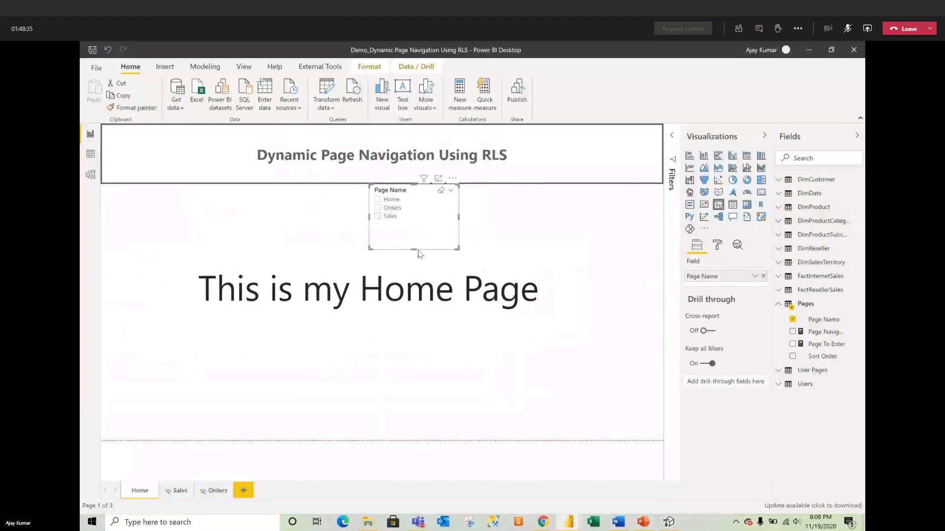
{"action": "left_click_drag", "start_coordinate": [415, 250], "coordinate": [416, 239]}
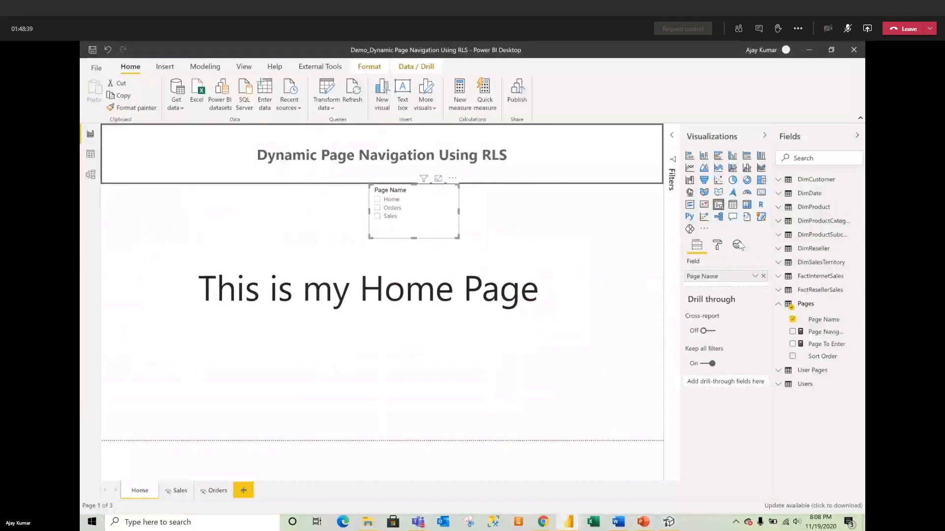
Step: Turn on Single select in the Page Name slicer's selection settings and shrink it slightly
{"action": "left_click", "coordinate": [717, 245]}
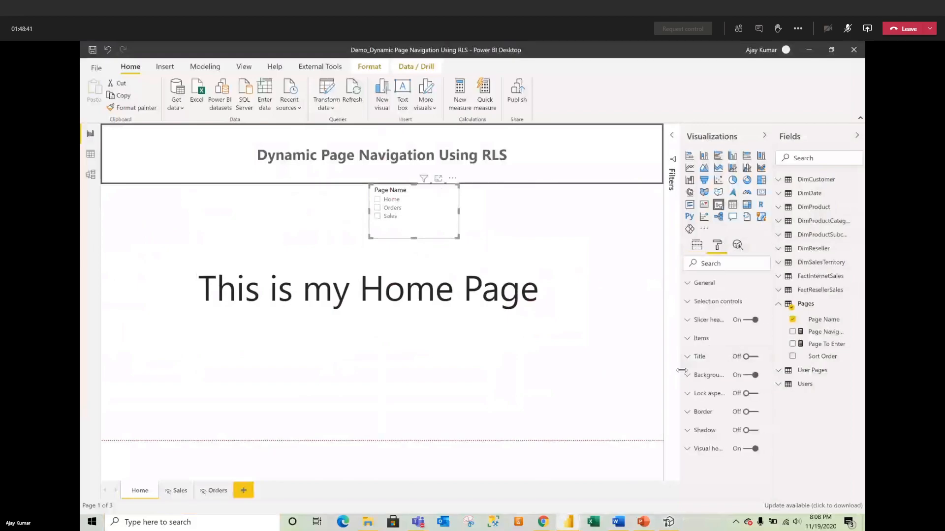
{"action": "left_click", "coordinate": [706, 321]}
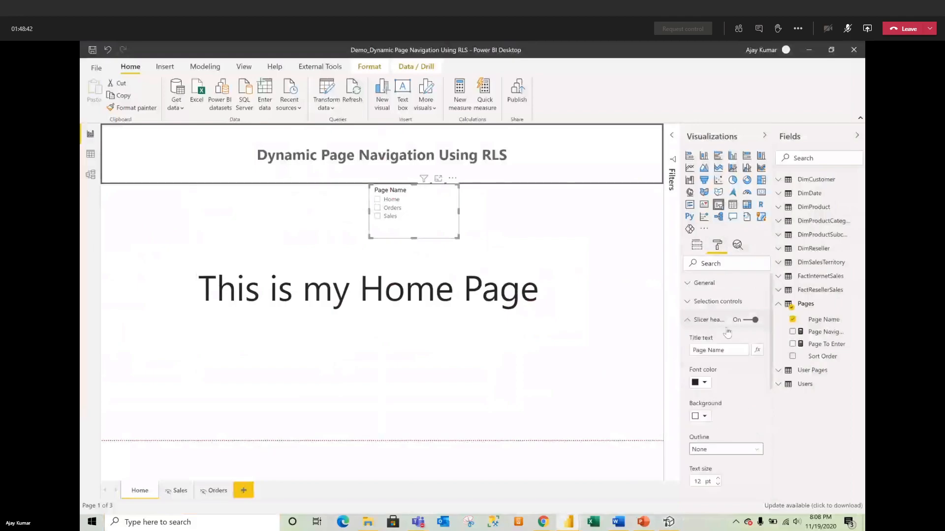
{"action": "left_click", "coordinate": [717, 301]}
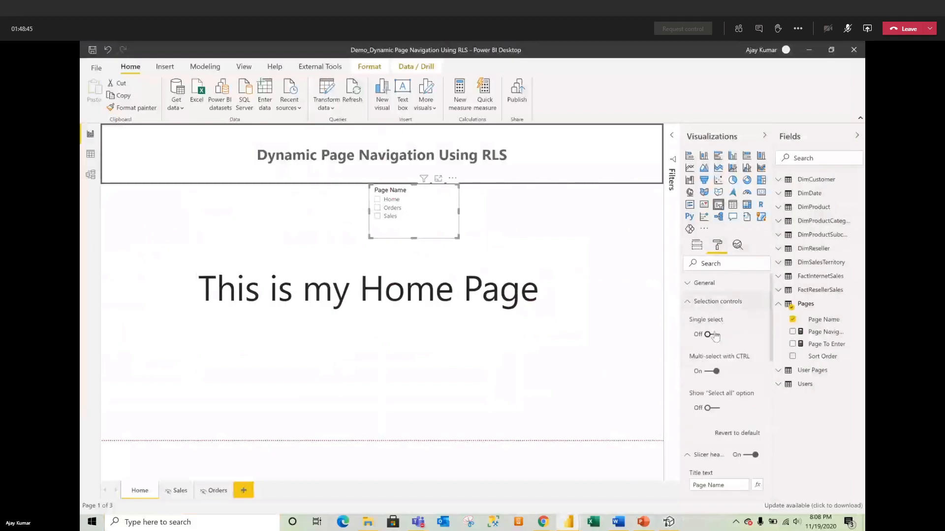
{"action": "left_click", "coordinate": [709, 334]}
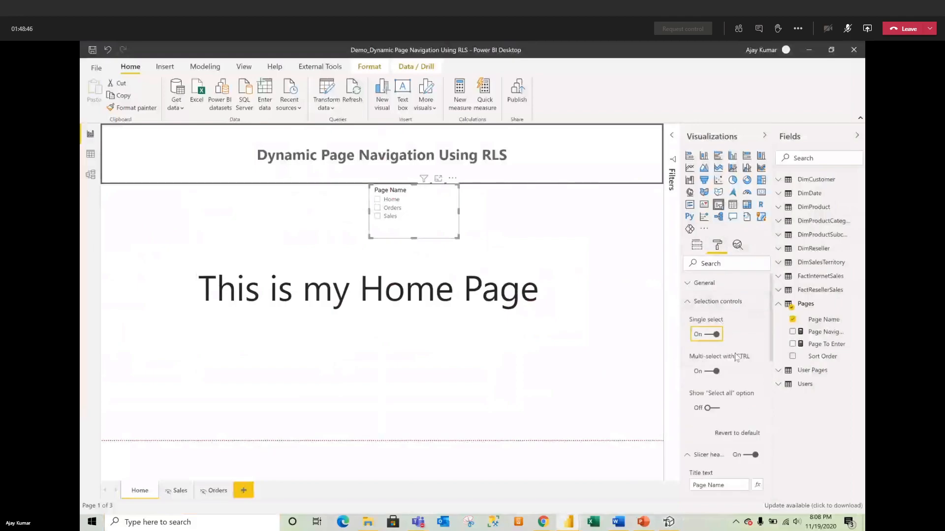
{"action": "left_click", "coordinate": [713, 302]}
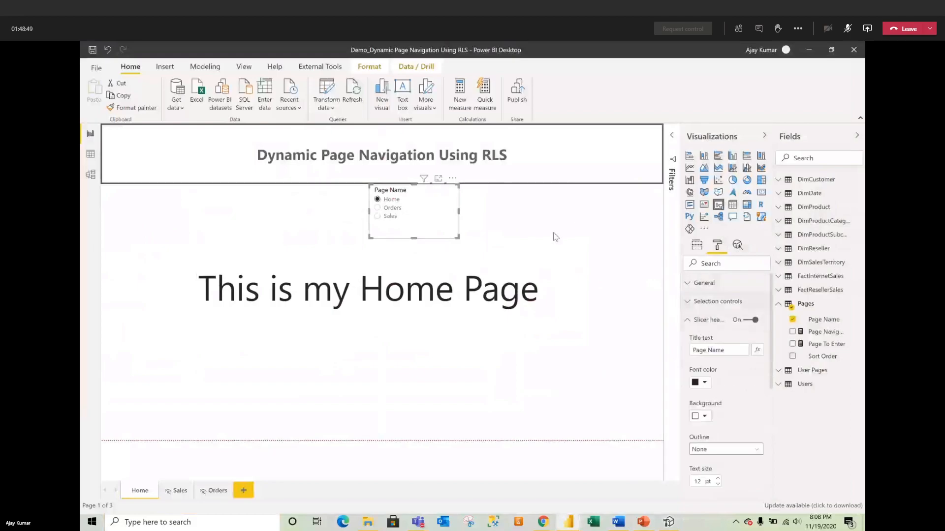
{"action": "left_click_drag", "start_coordinate": [457, 236], "coordinate": [435, 222]}
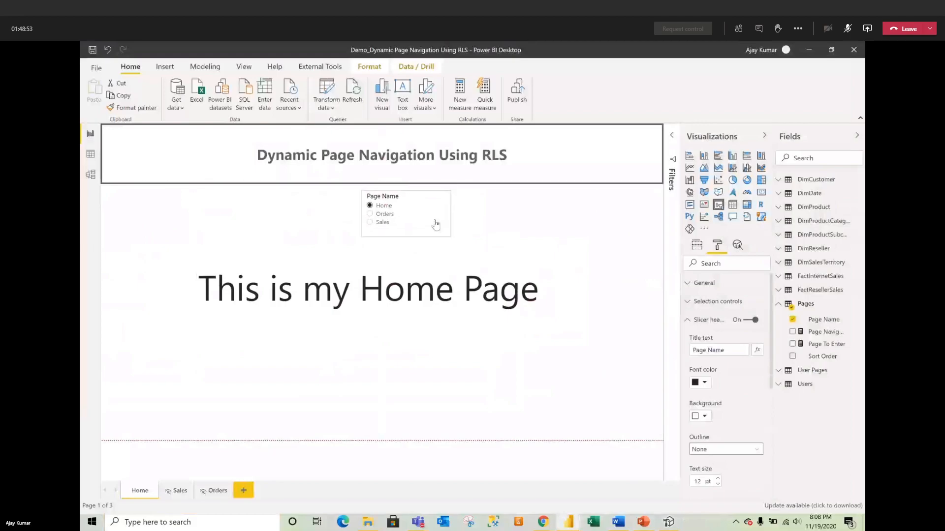
{"action": "left_click", "coordinate": [491, 228]}
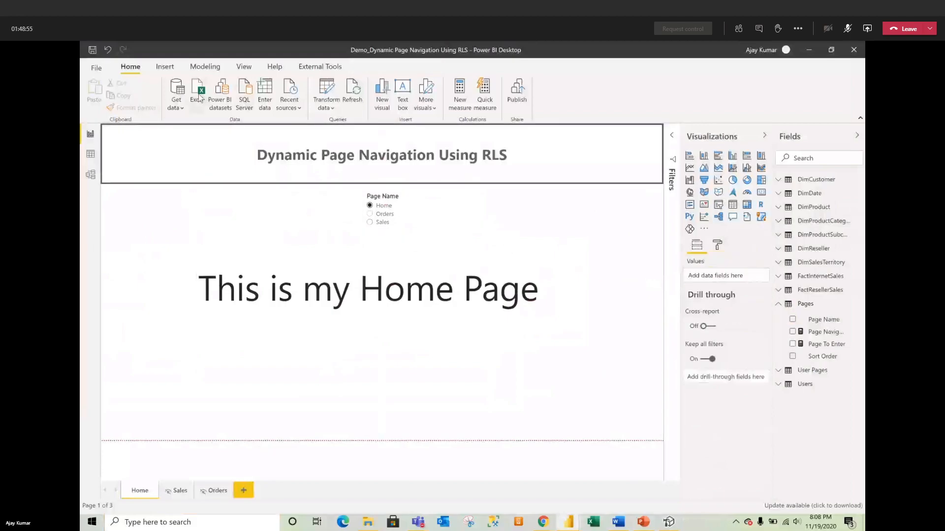
Step: Insert a blank button and place it to the right of the slicer
{"action": "left_click", "coordinate": [165, 67]}
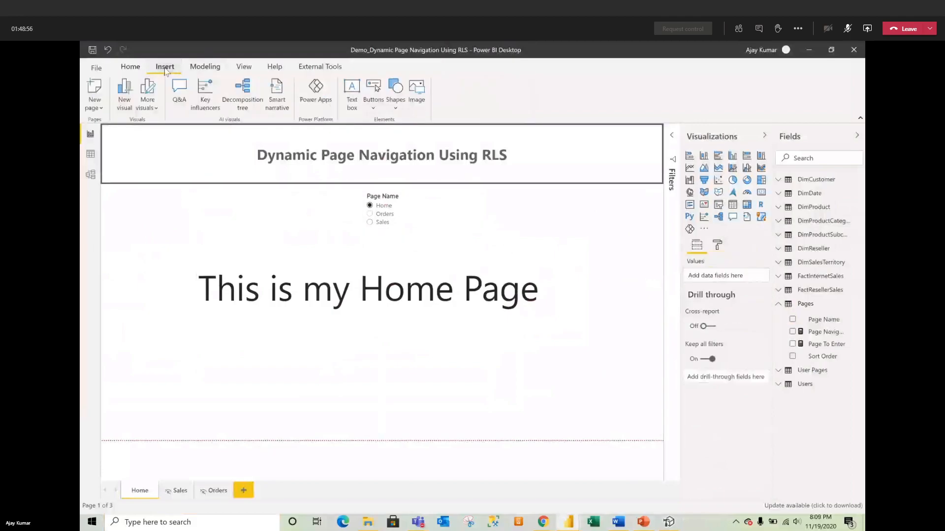
{"action": "left_click", "coordinate": [373, 110]}
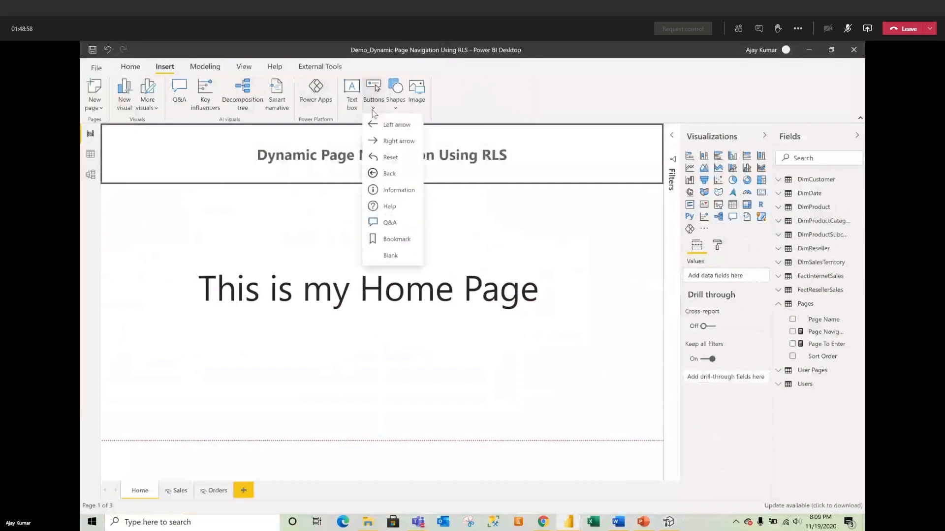
{"action": "left_click", "coordinate": [390, 255]}
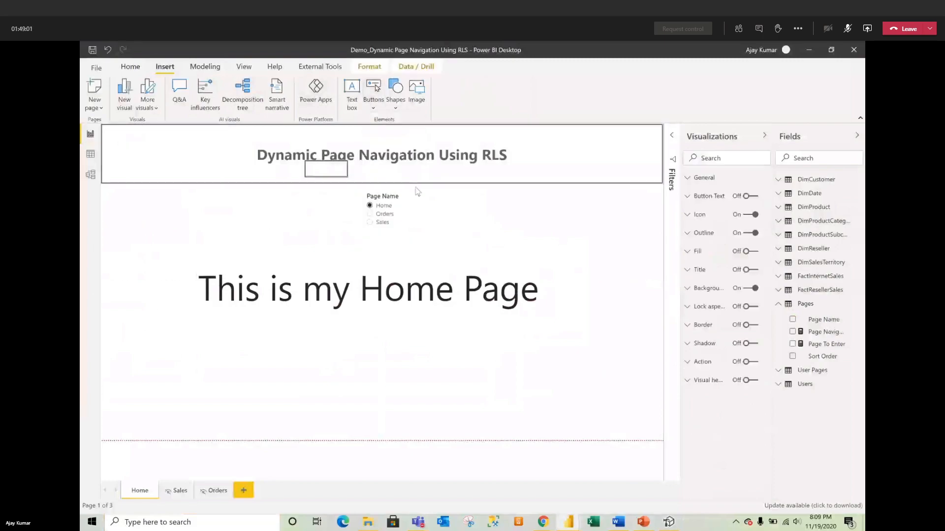
{"action": "left_click_drag", "start_coordinate": [416, 188], "coordinate": [543, 220]}
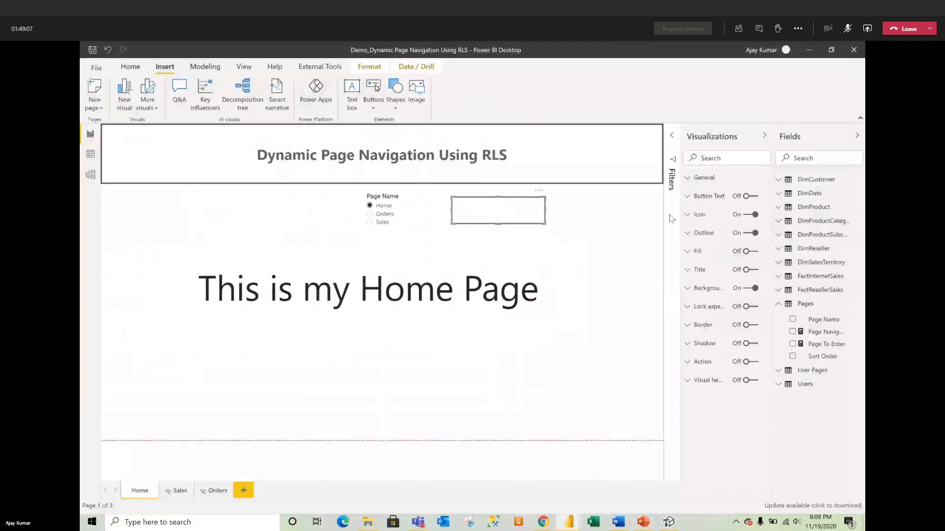
Step: Turn on button text and base it on the Page To Enter field value
{"action": "left_click", "coordinate": [746, 198]}
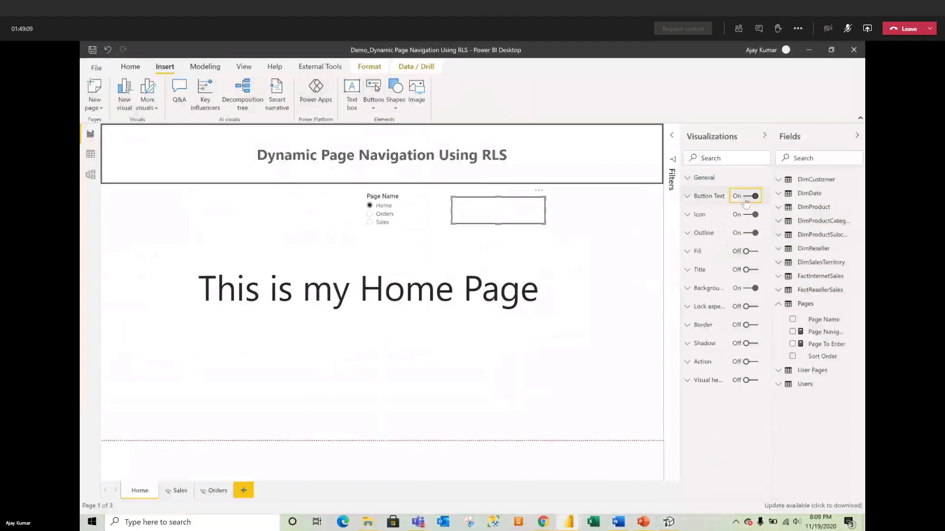
{"action": "left_click", "coordinate": [703, 199]}
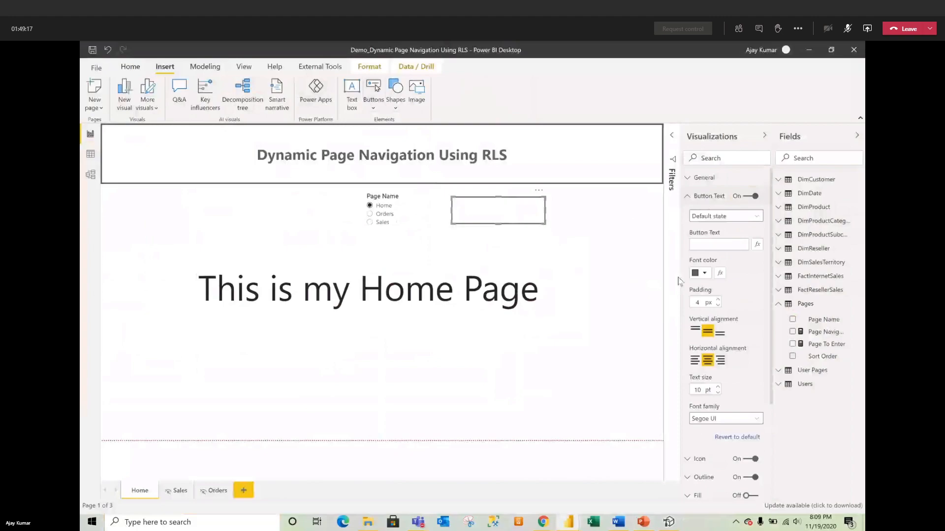
{"action": "left_click", "coordinate": [757, 245]}
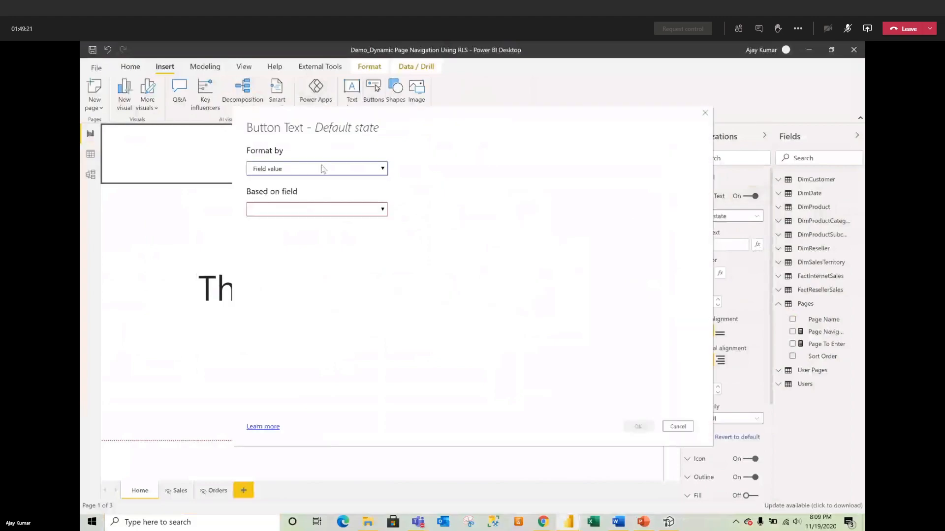
{"action": "left_click", "coordinate": [300, 211]}
{"action": "type", "text": "page to"}
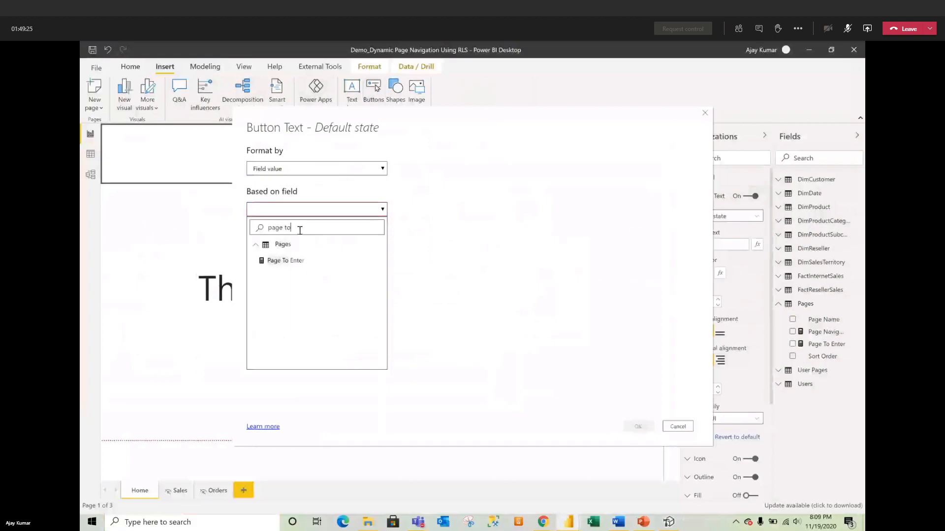
{"action": "left_click", "coordinate": [295, 260]}
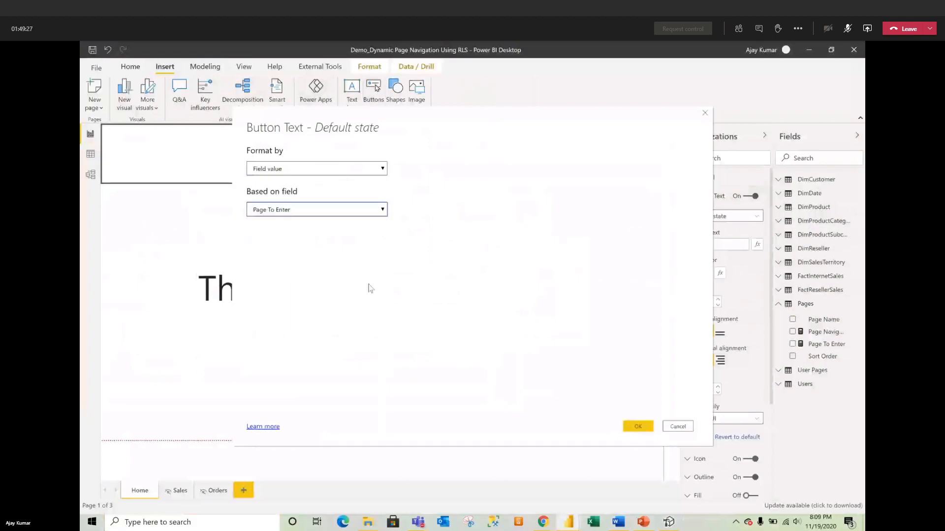
{"action": "left_click", "coordinate": [637, 426]}
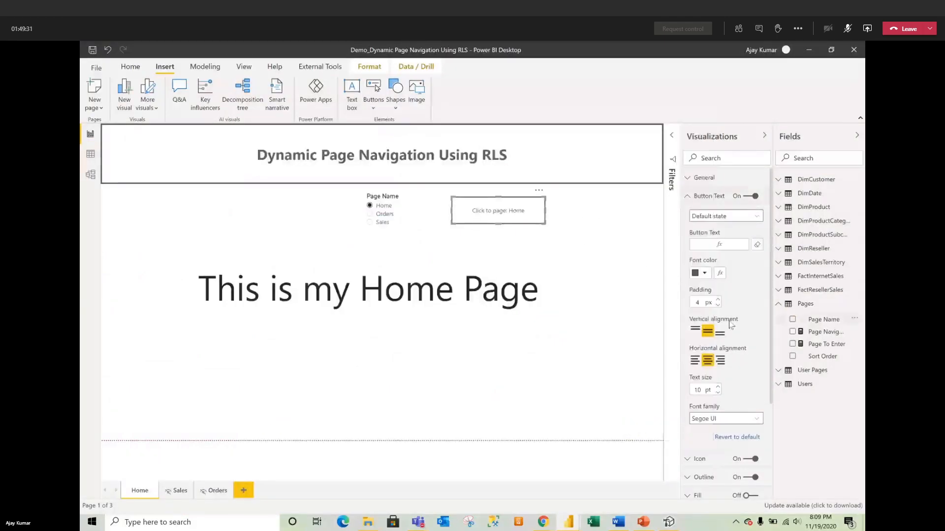
Step: Set the button text size to 13 pt so it shows 'Click to page: Home'
{"action": "left_click", "coordinate": [718, 392]}
{"action": "left_click", "coordinate": [718, 393]}
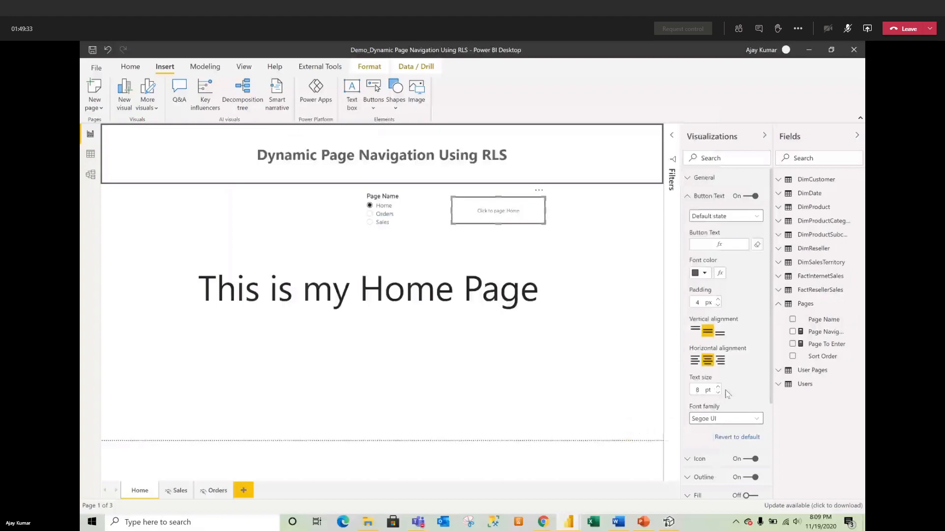
{"action": "left_click", "coordinate": [718, 387]}
{"action": "left_click", "coordinate": [717, 388]}
{"action": "left_click", "coordinate": [718, 388]}
{"action": "left_click", "coordinate": [718, 388]}
{"action": "left_click", "coordinate": [718, 387]}
{"action": "left_click", "coordinate": [521, 237]}
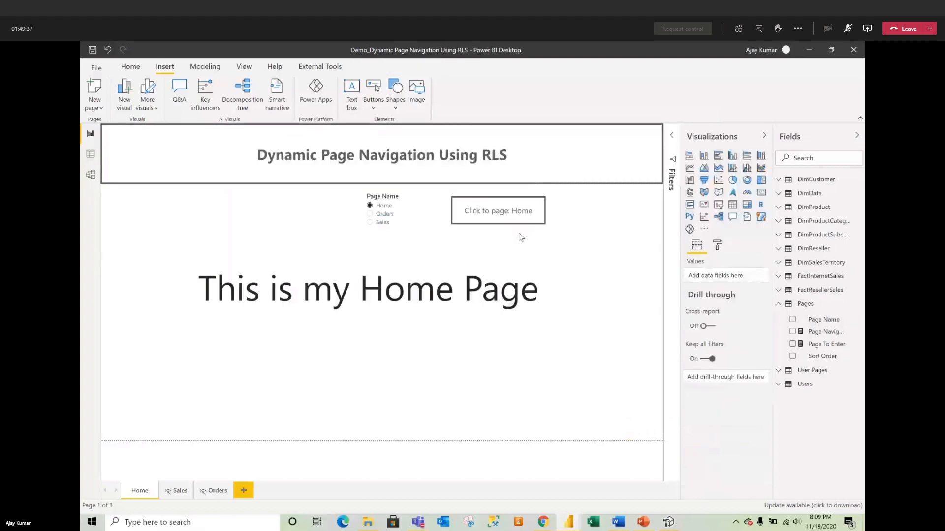
{"action": "left_click", "coordinate": [464, 215]}
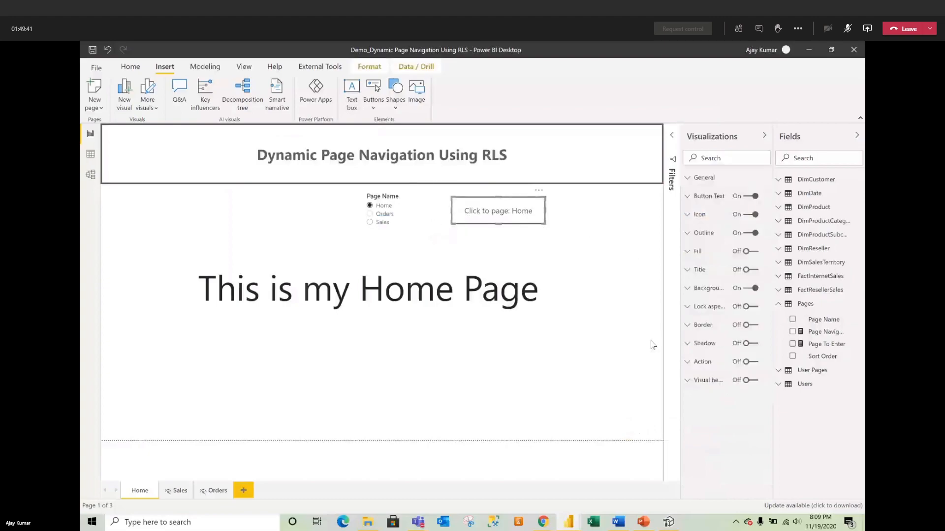
Step: Turn on a Page navigation action with destination set to the Page Navigation field value
{"action": "left_click", "coordinate": [749, 362]}
{"action": "left_click", "coordinate": [700, 366]}
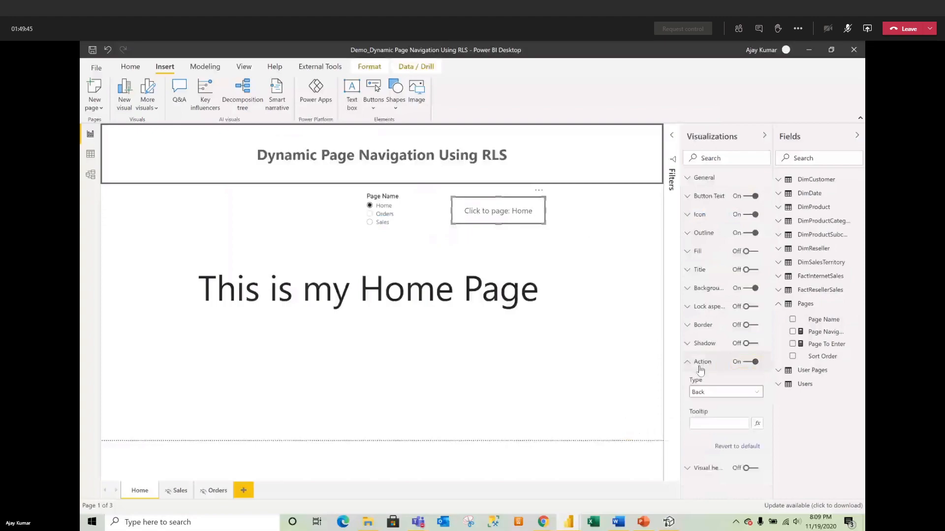
{"action": "left_click", "coordinate": [724, 392]}
{"action": "left_click", "coordinate": [725, 440]}
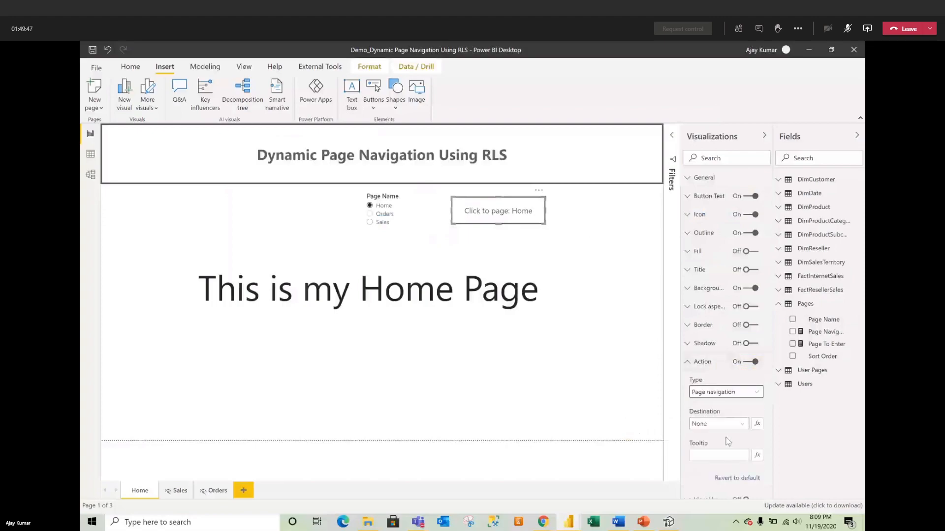
{"action": "left_click", "coordinate": [759, 428]}
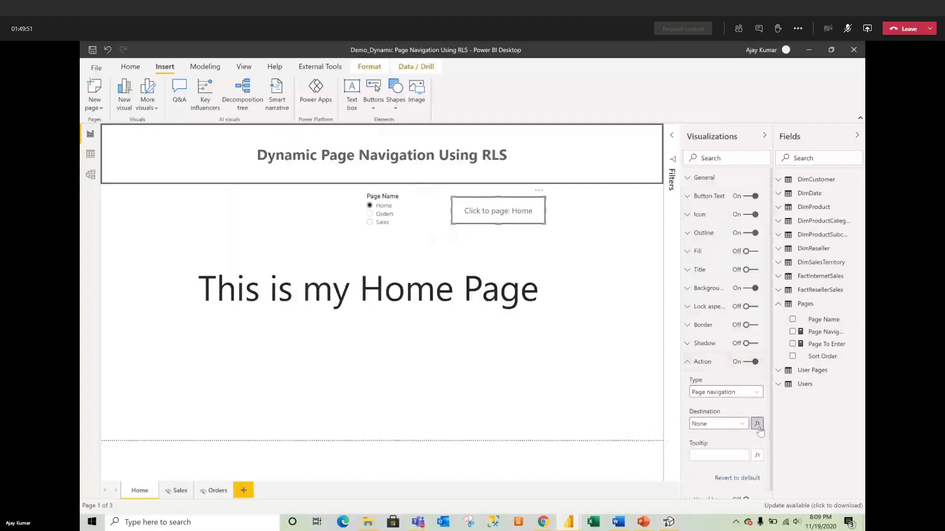
{"action": "left_click", "coordinate": [324, 211]}
{"action": "left_click", "coordinate": [318, 227]}
{"action": "type", "text": "page nav"}
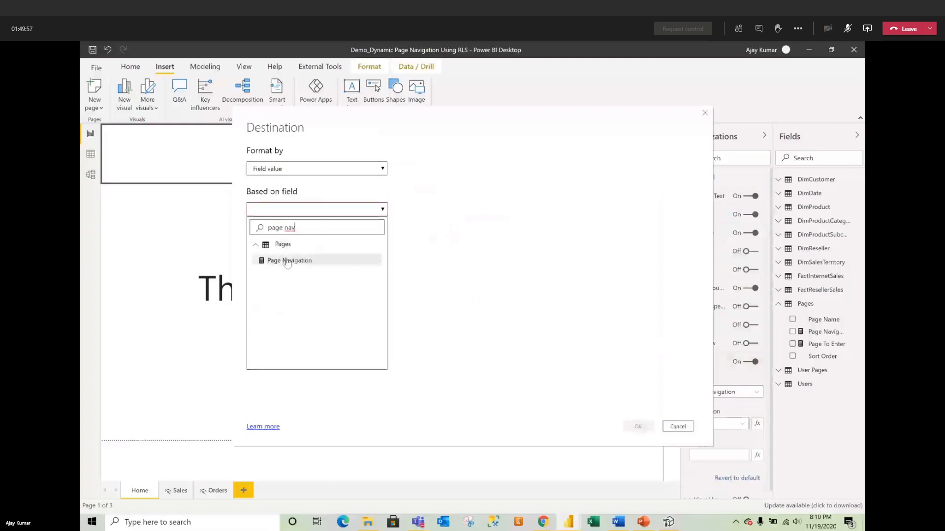
{"action": "left_click", "coordinate": [296, 259]}
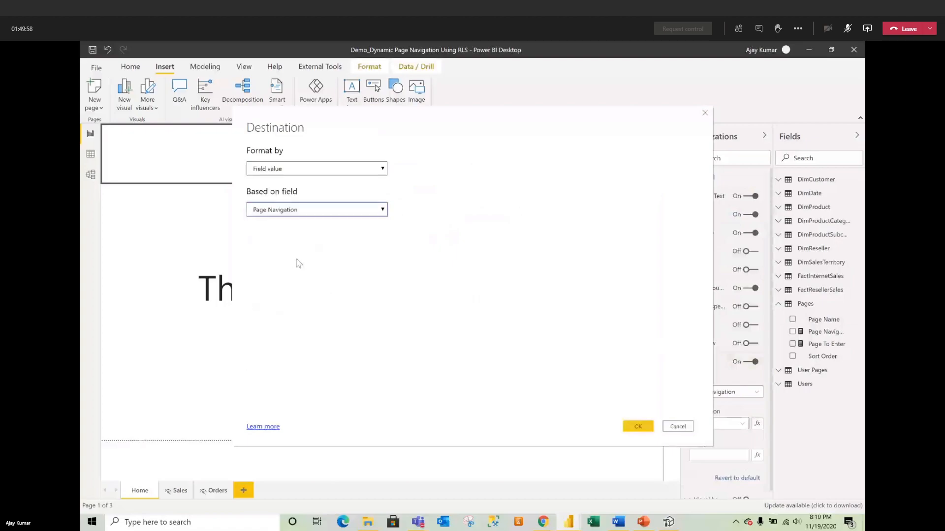
{"action": "left_click", "coordinate": [639, 429]}
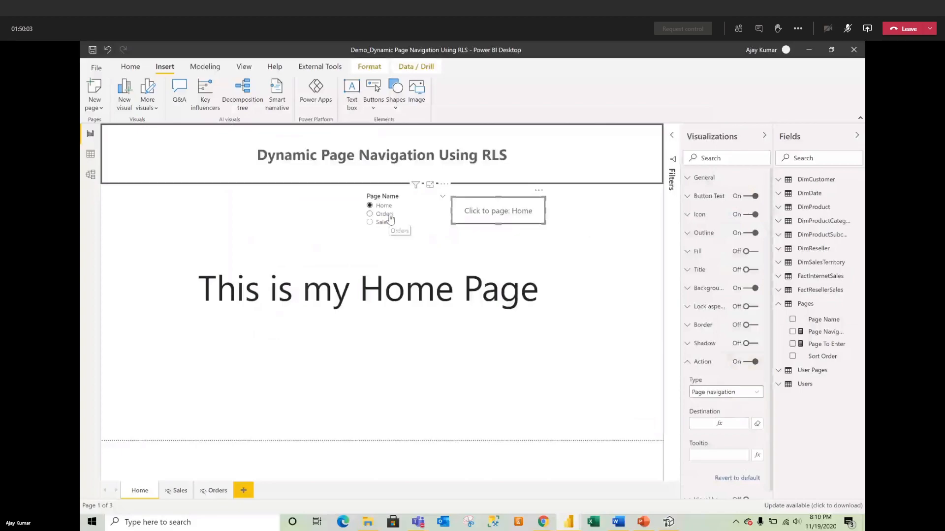
Step: Choose Orders in the slicer, follow the button to Orders, and return Home
{"action": "left_click", "coordinate": [370, 214]}
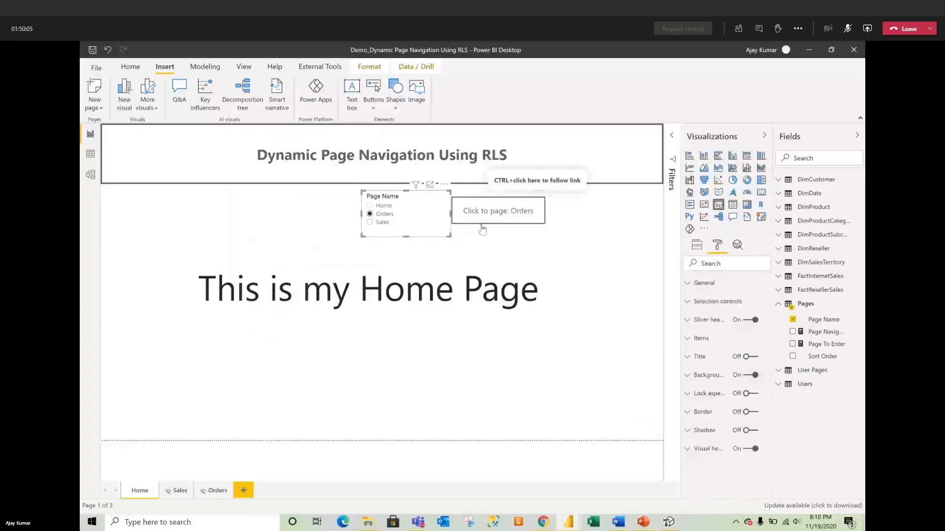
{"action": "left_click", "coordinate": [498, 213], "text": "ctrl"}
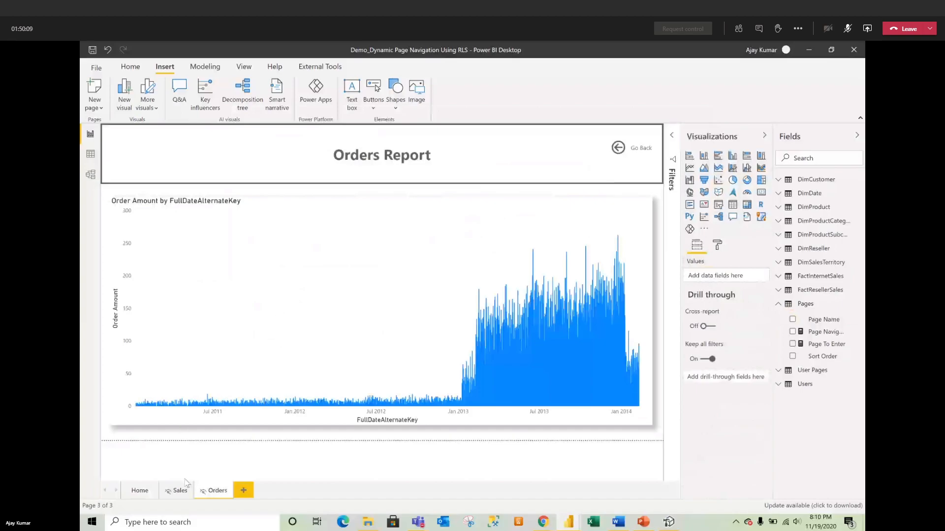
{"action": "left_click", "coordinate": [616, 150], "text": "ctrl"}
Step: Choose Sales in the slicer, follow the button to Sales, and return Home
{"action": "left_click", "coordinate": [382, 222]}
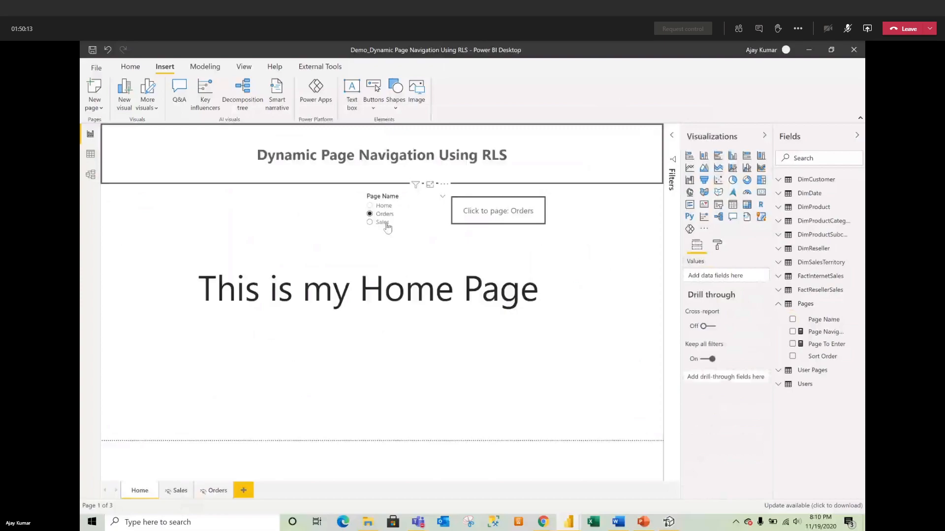
{"action": "left_click", "coordinate": [491, 215], "text": "ctrl"}
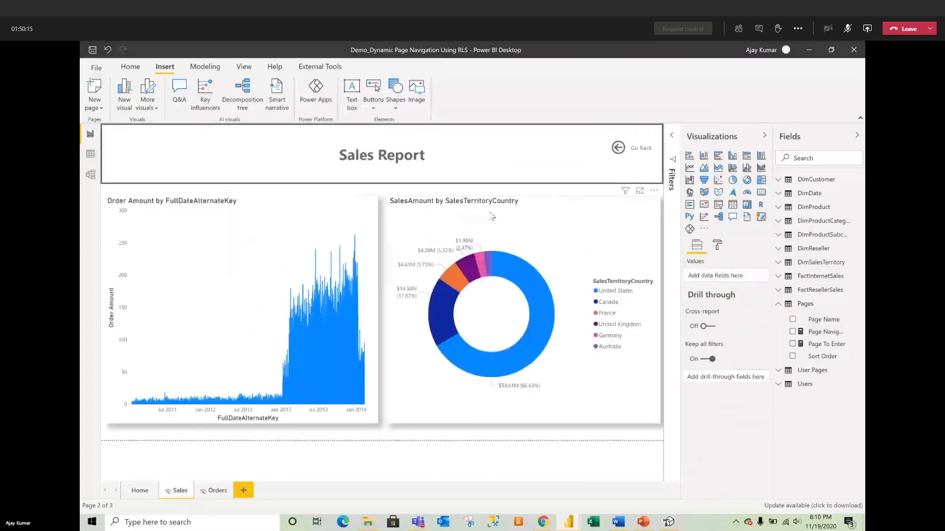
{"action": "left_click", "coordinate": [624, 147], "text": "ctrl"}
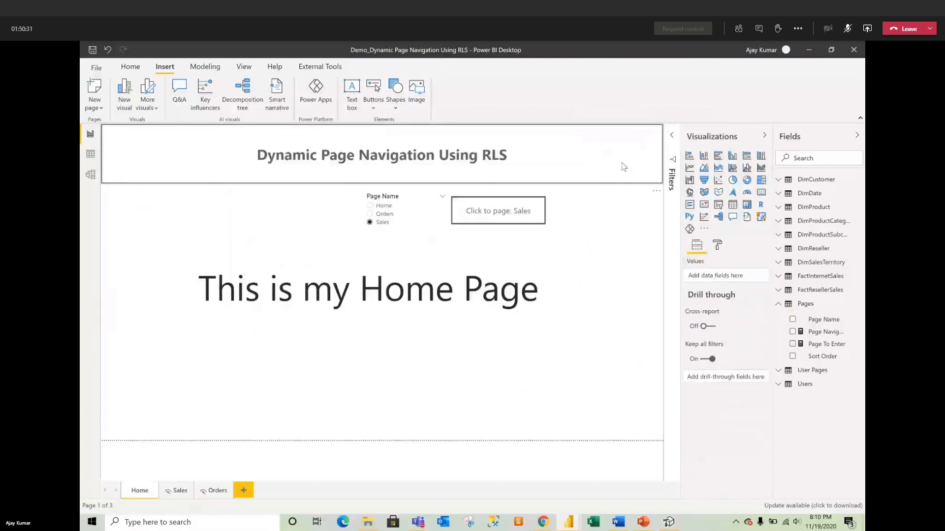
{"action": "left_click", "coordinate": [198, 64]}
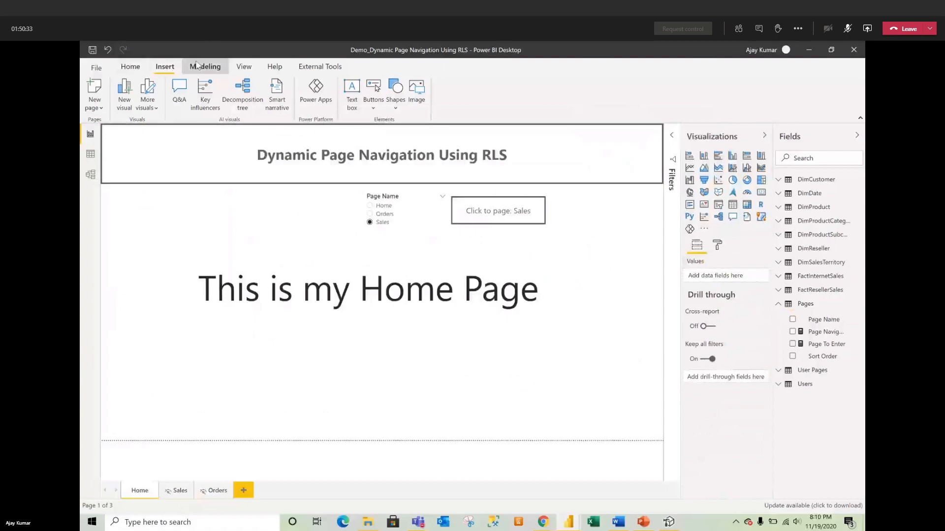
{"action": "left_click", "coordinate": [322, 107]}
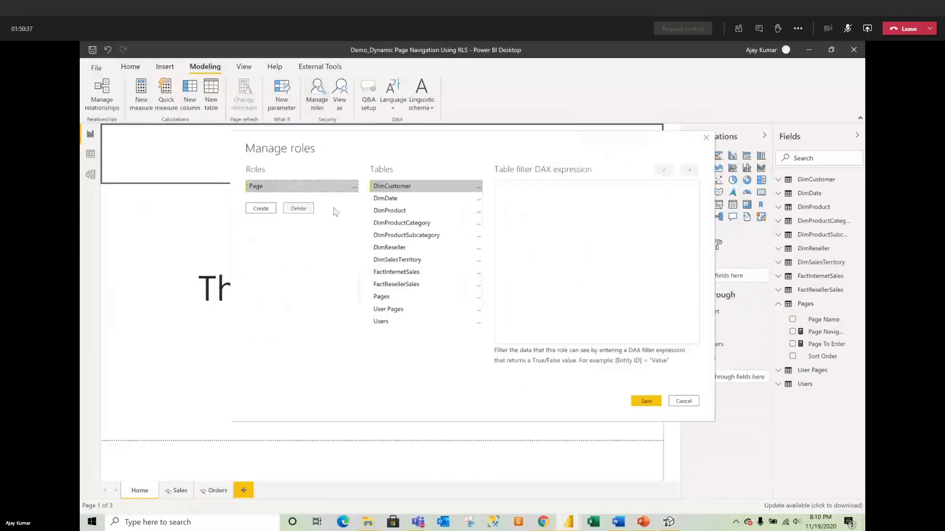
{"action": "left_click", "coordinate": [398, 310]}
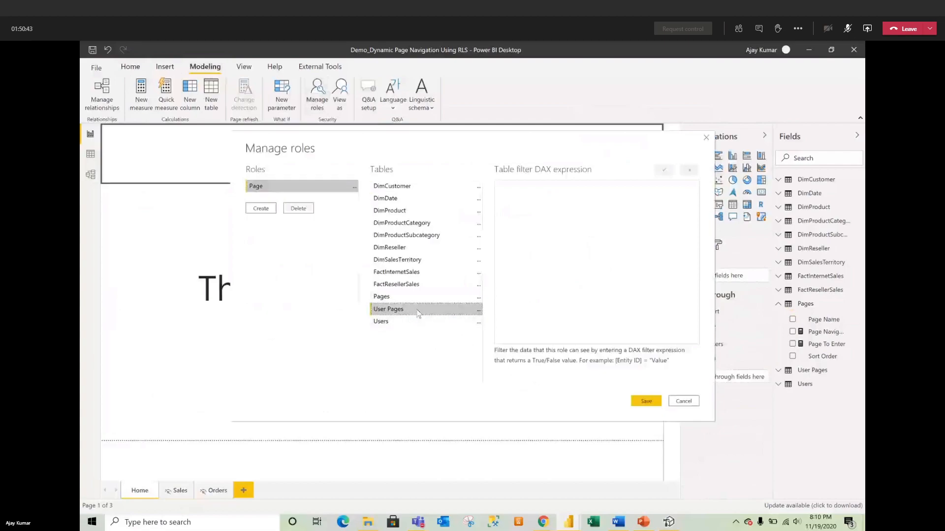
{"action": "left_click", "coordinate": [683, 401]}
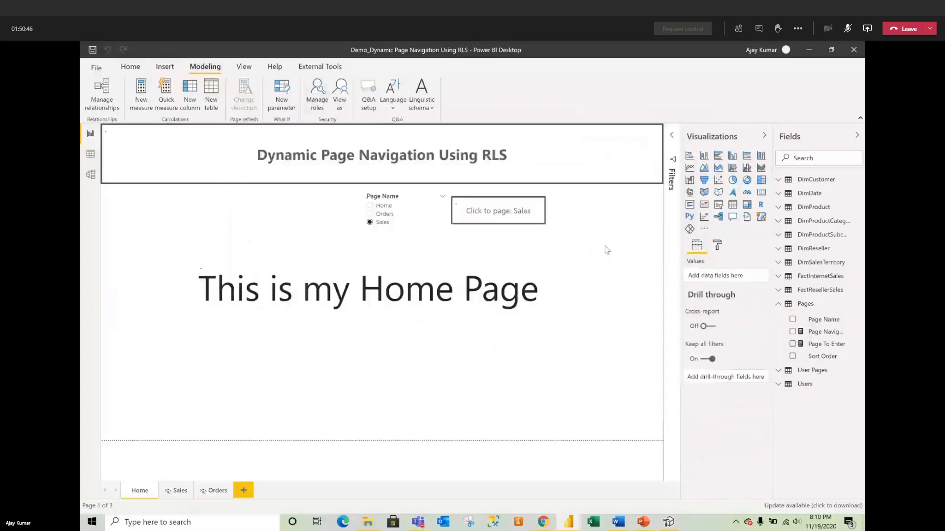
{"action": "left_click", "coordinate": [91, 156]}
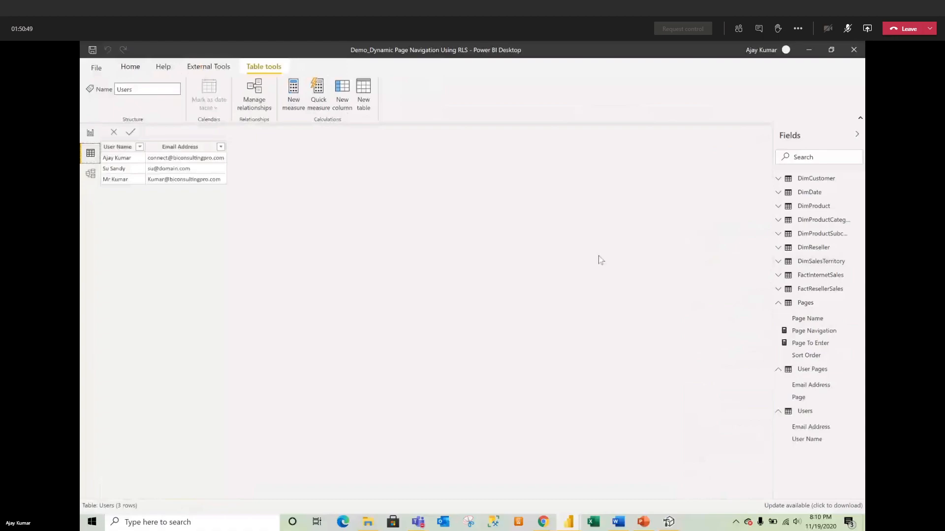
{"action": "left_click", "coordinate": [802, 303]}
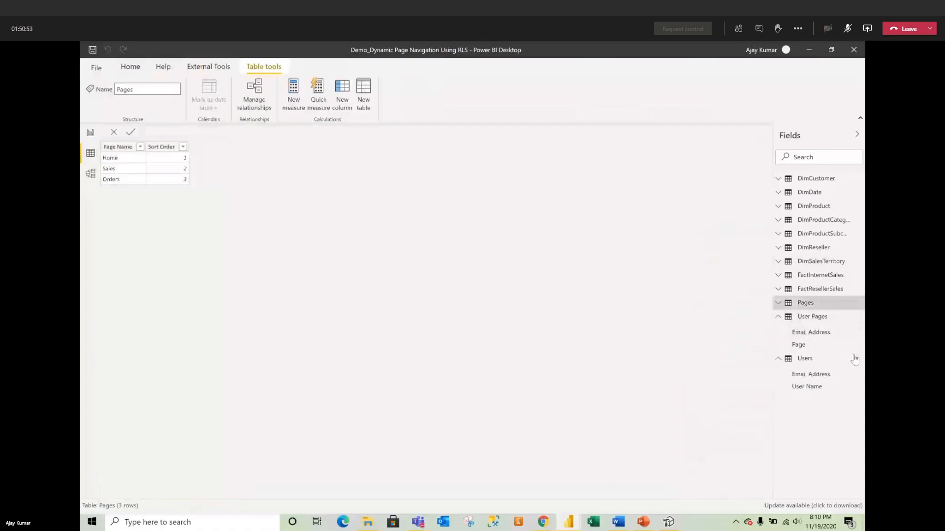
{"action": "left_click", "coordinate": [811, 360]}
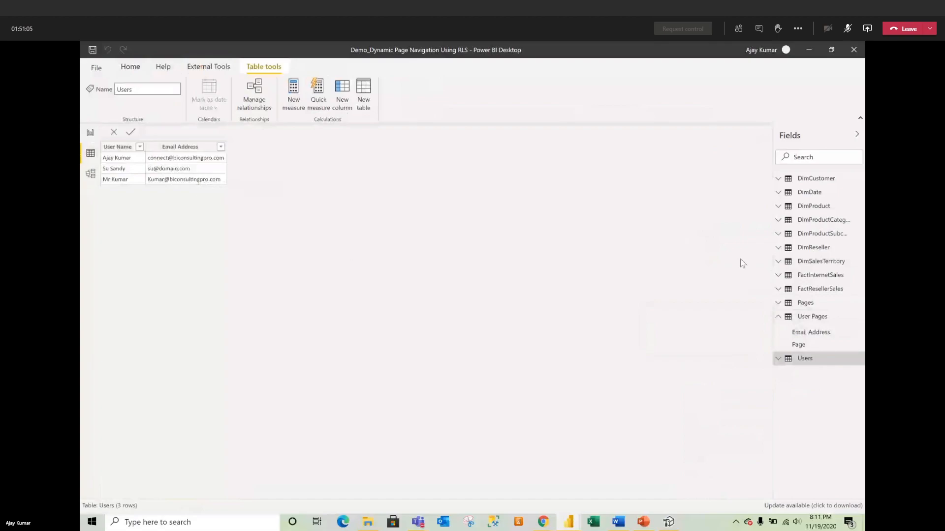
{"action": "left_click", "coordinate": [806, 316]}
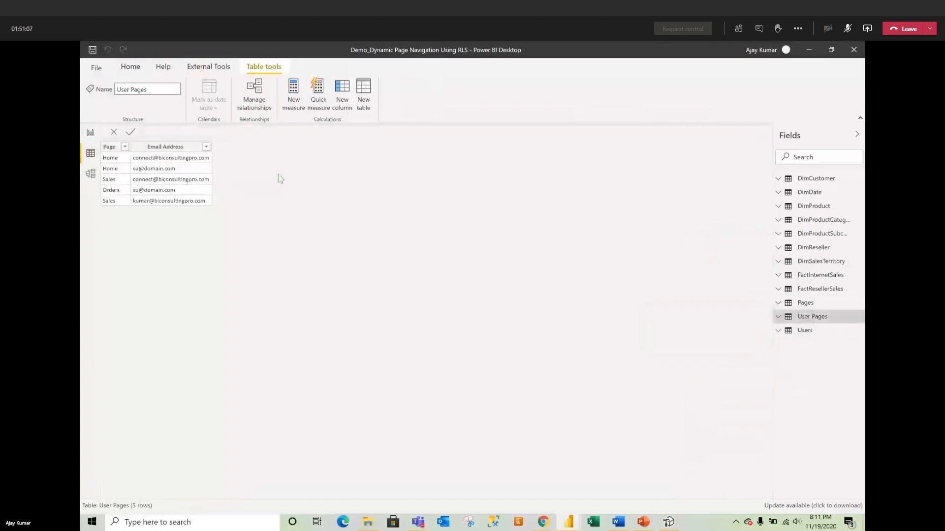
{"action": "left_click", "coordinate": [90, 131]}
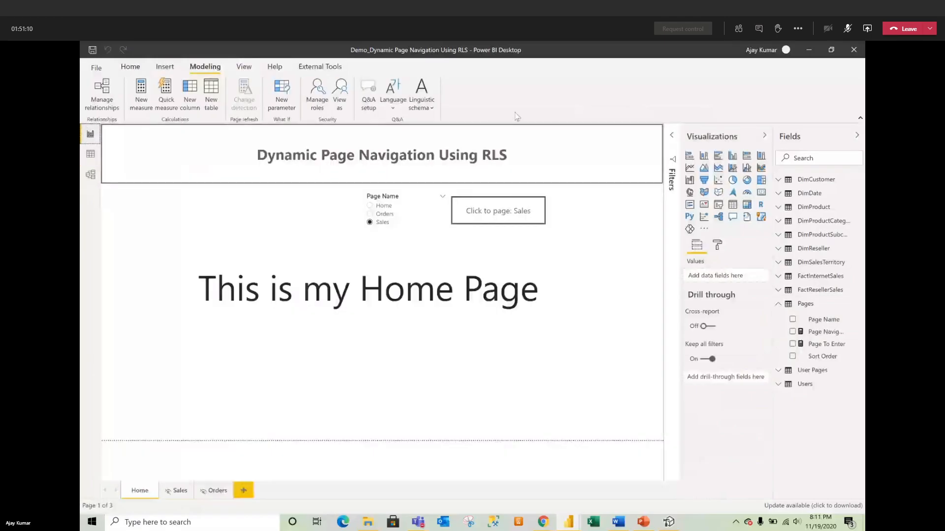
Step: Give the Page role a User Pages filter of [Email Address] = USERPRINCIPALNAME() and save it
{"action": "left_click", "coordinate": [317, 93]}
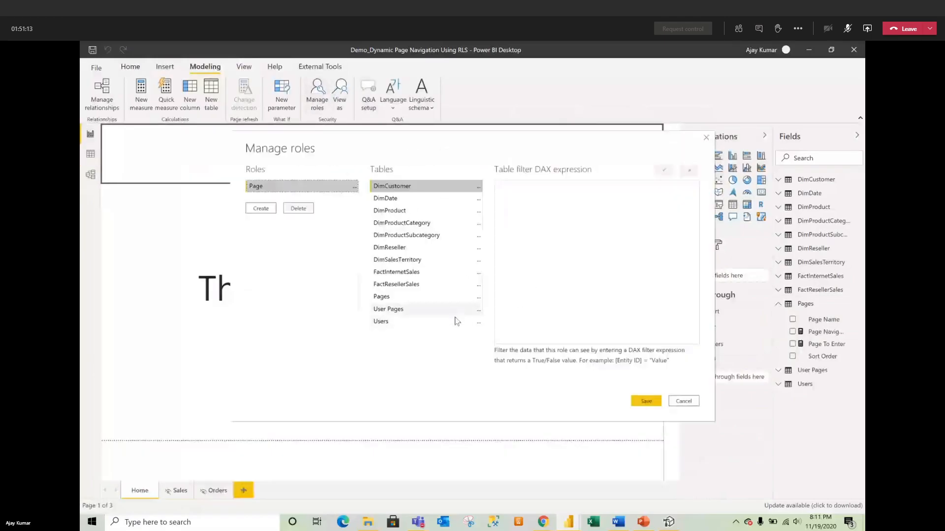
{"action": "left_click", "coordinate": [479, 309]}
{"action": "mouse_move", "coordinate": [482, 319]}
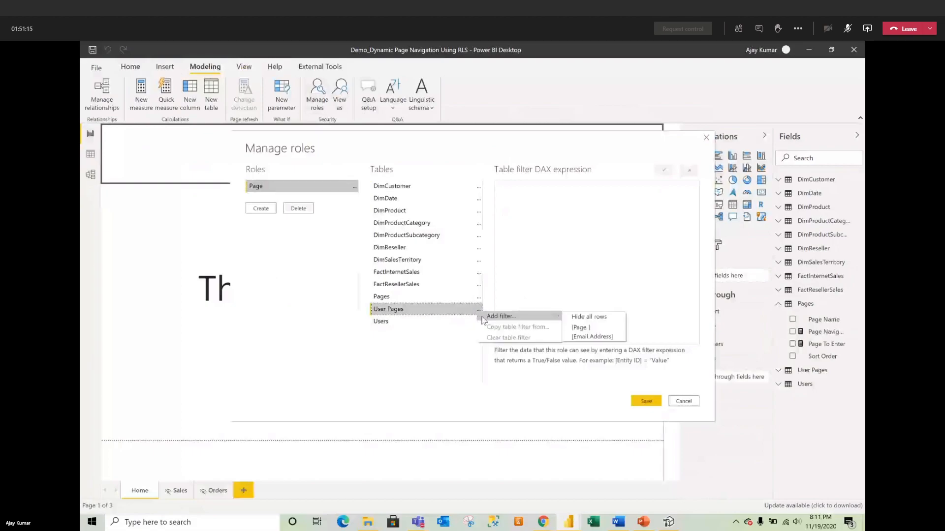
{"action": "left_click", "coordinate": [580, 337]}
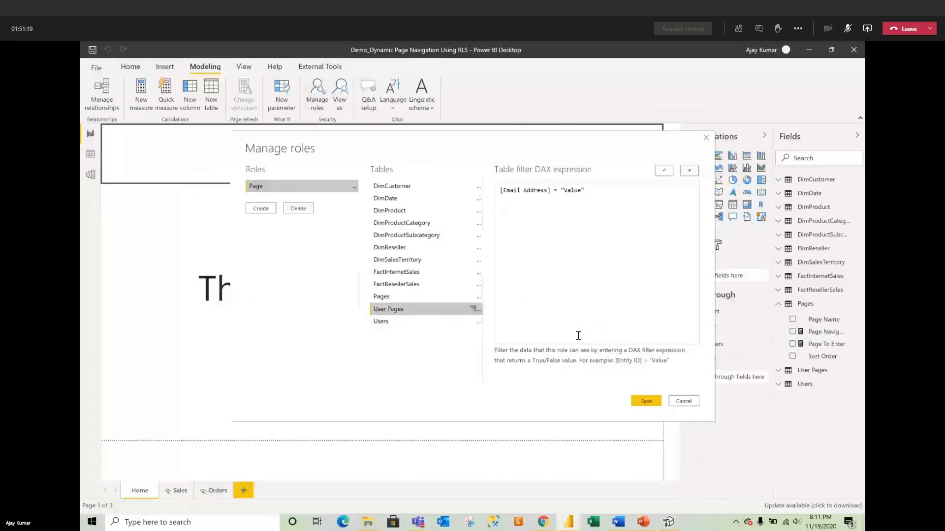
{"action": "left_click_drag", "start_coordinate": [559, 189], "coordinate": [588, 191]}
{"action": "type", "text": "USERPRINCIPALNAME("}
{"action": "left_click", "coordinate": [665, 171]}
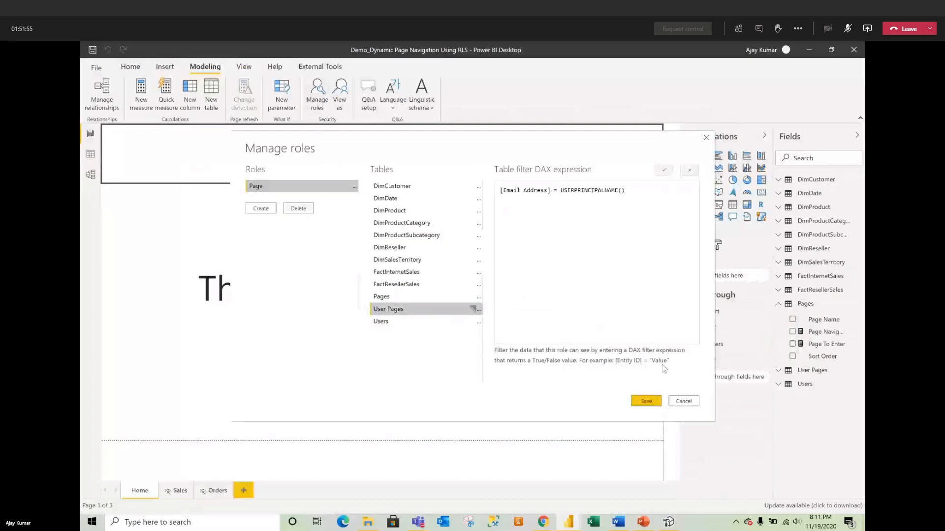
{"action": "left_click", "coordinate": [646, 401]}
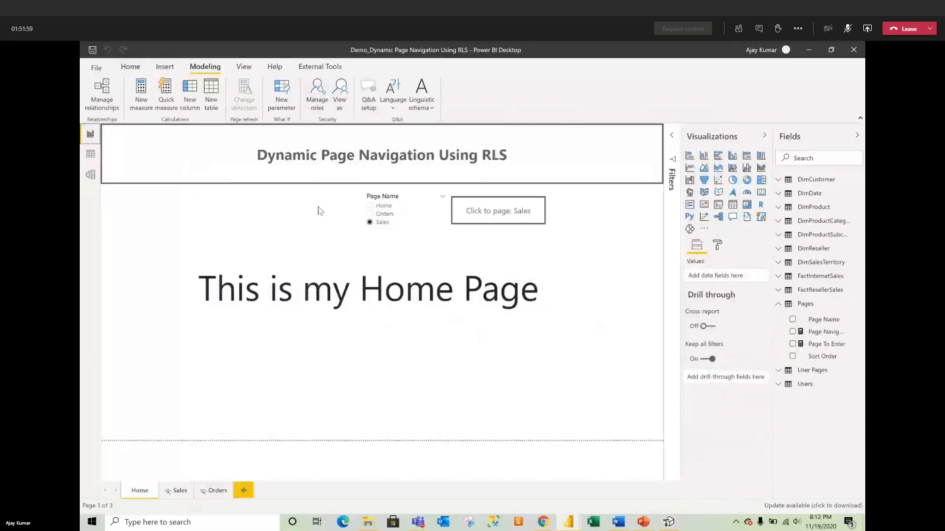
Step: Pick Home in the Page Name slicer so the button reads 'Click to page: Home'
{"action": "left_click", "coordinate": [377, 207]}
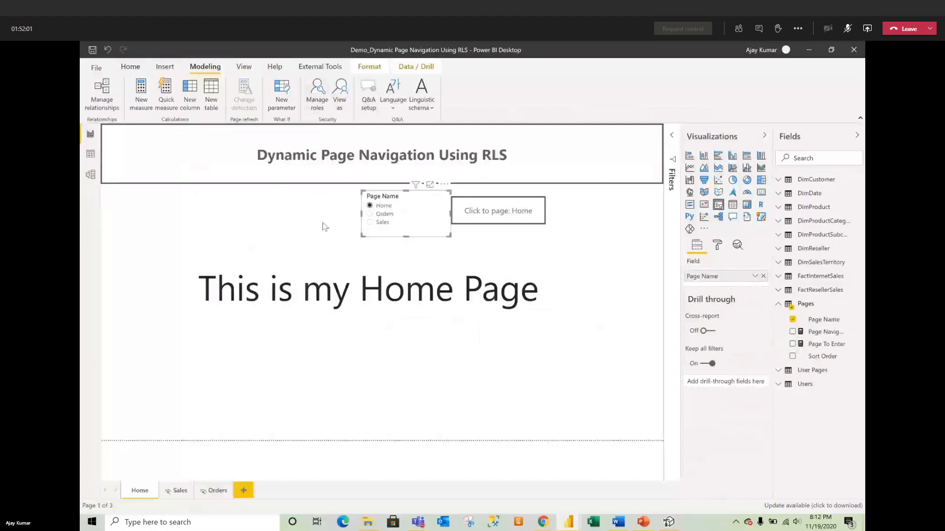
{"action": "left_click", "coordinate": [279, 225]}
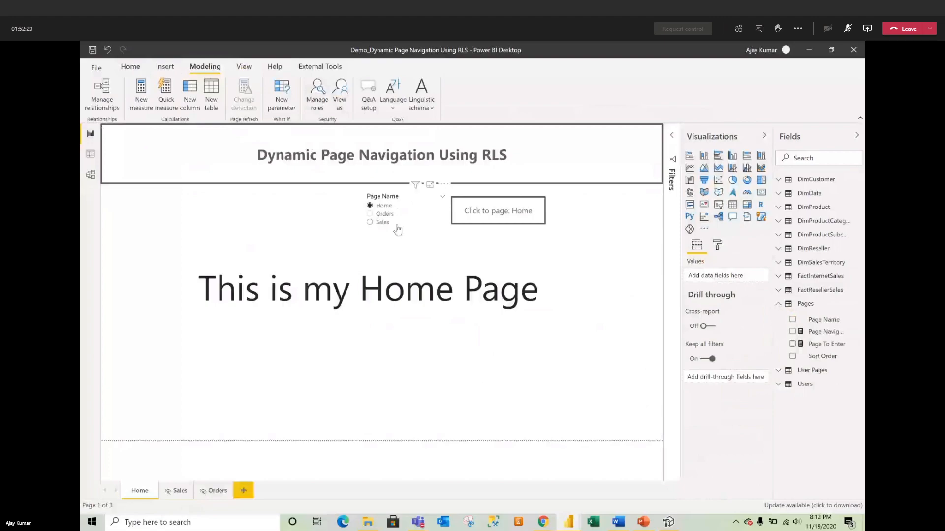
{"action": "left_click", "coordinate": [339, 94]}
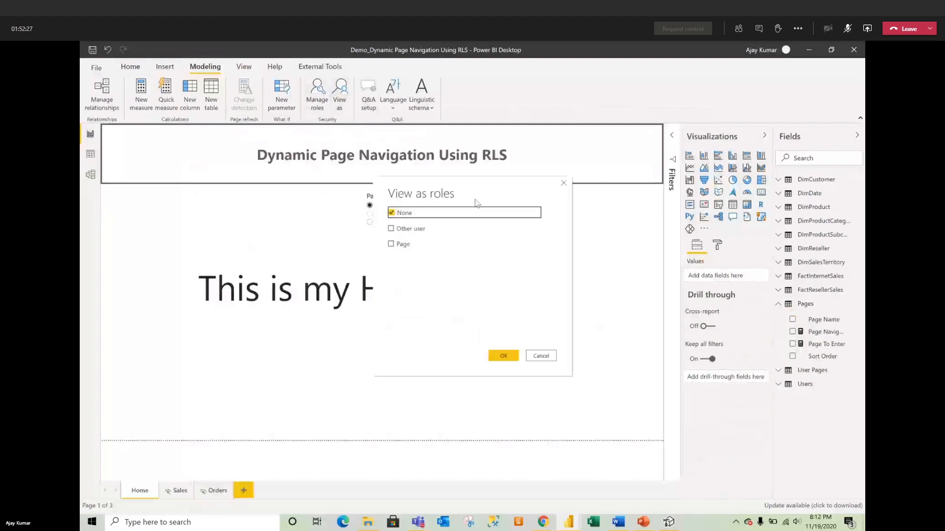
{"action": "left_click", "coordinate": [402, 245]}
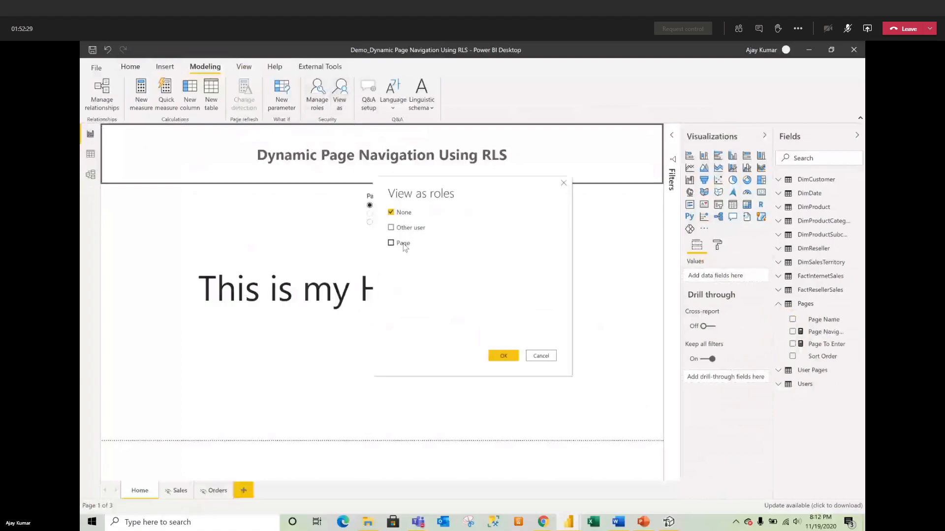
{"action": "left_click", "coordinate": [506, 358]}
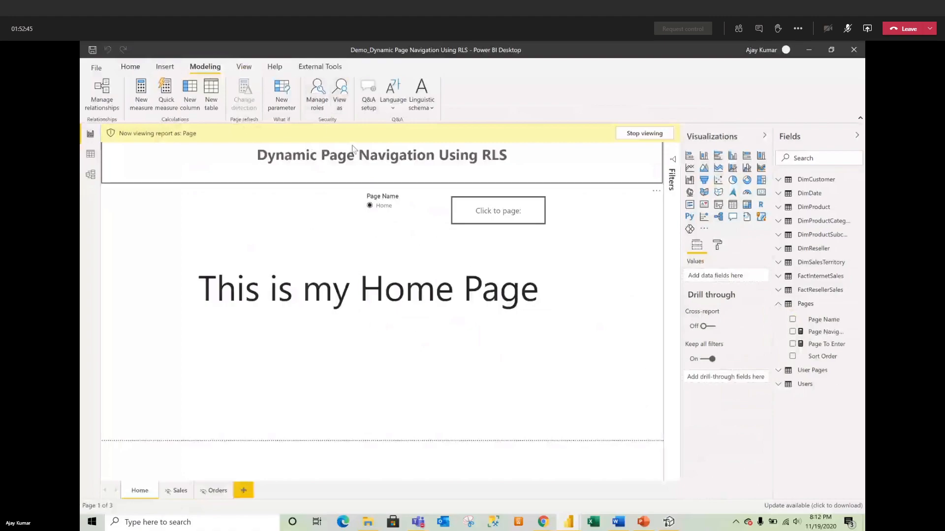
{"action": "left_click", "coordinate": [627, 133]}
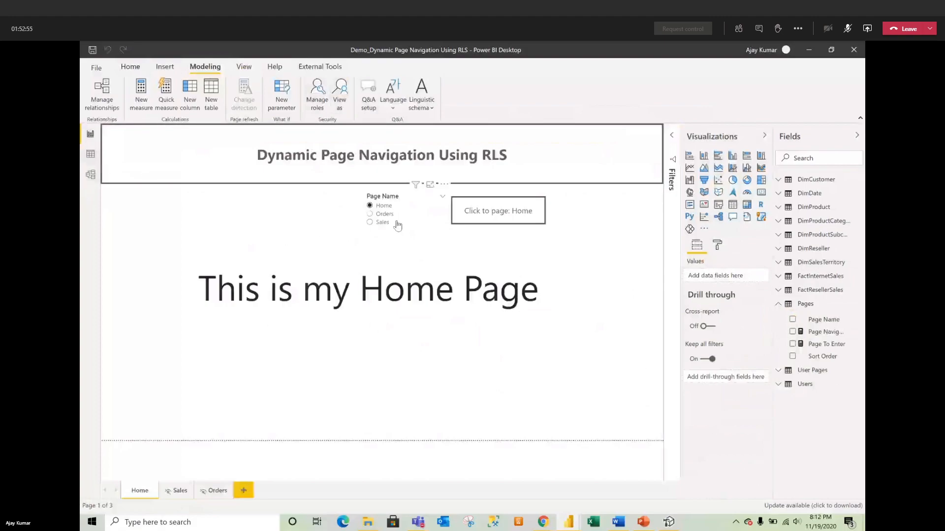
{"action": "left_click", "coordinate": [91, 154]}
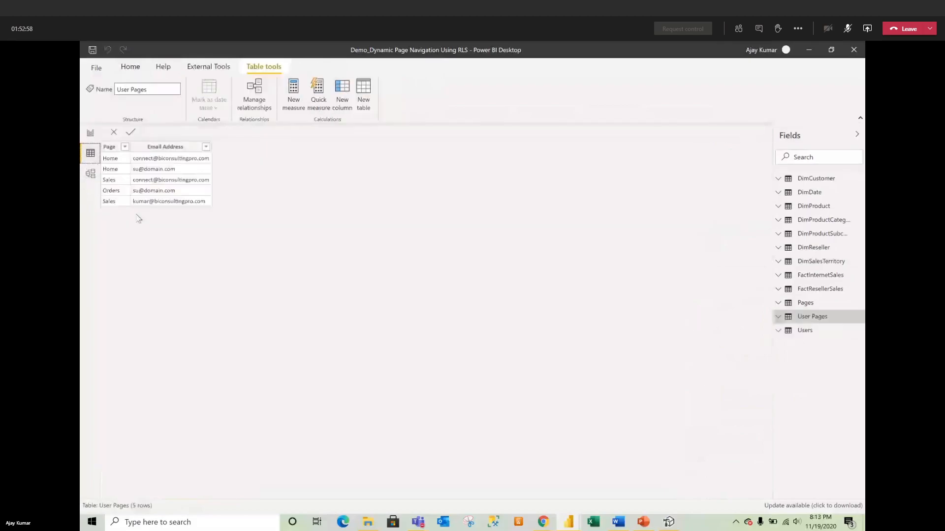
{"action": "left_click", "coordinate": [176, 185]}
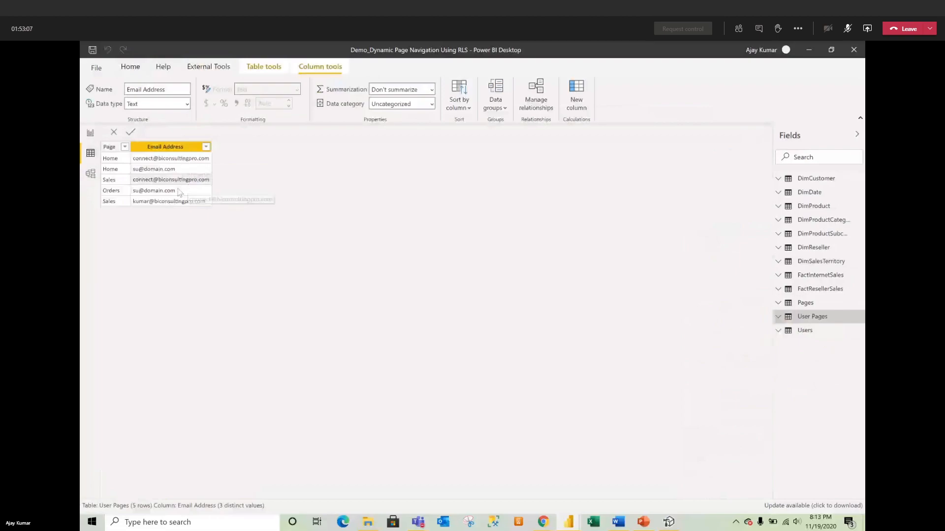
{"action": "left_click", "coordinate": [90, 134]}
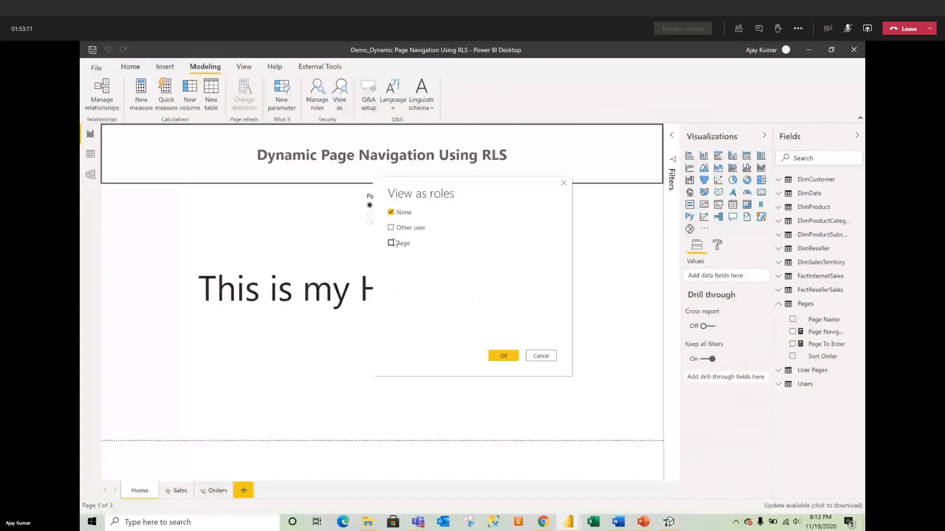
{"action": "left_click", "coordinate": [392, 243]}
{"action": "left_click", "coordinate": [503, 355]}
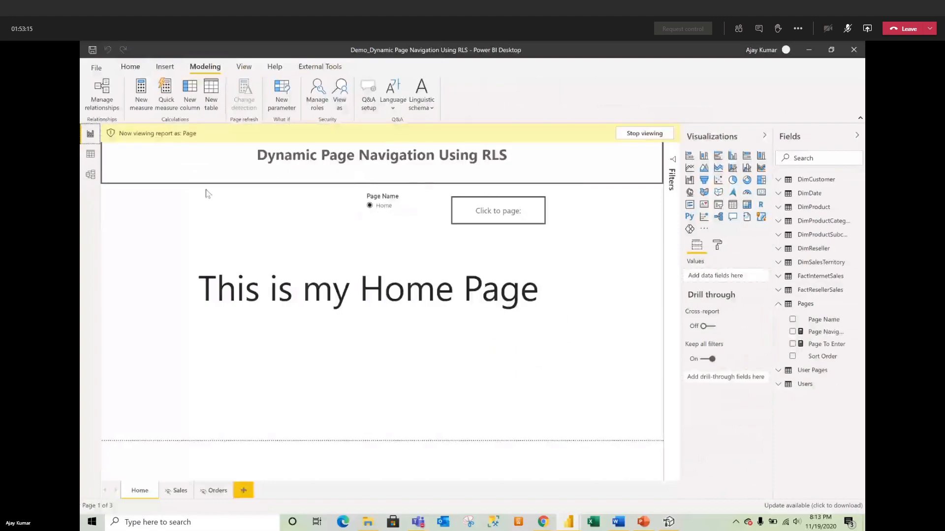
{"action": "left_click", "coordinate": [637, 133]}
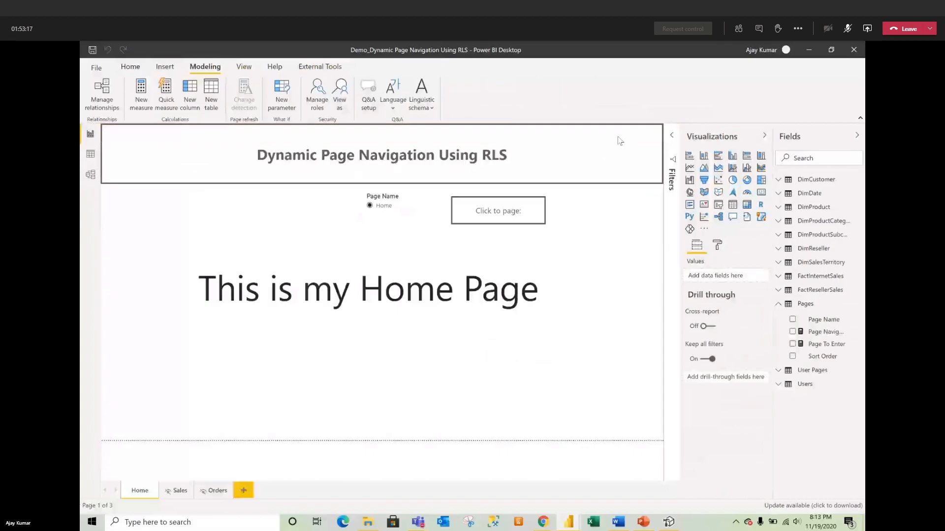
{"action": "left_click", "coordinate": [138, 67]}
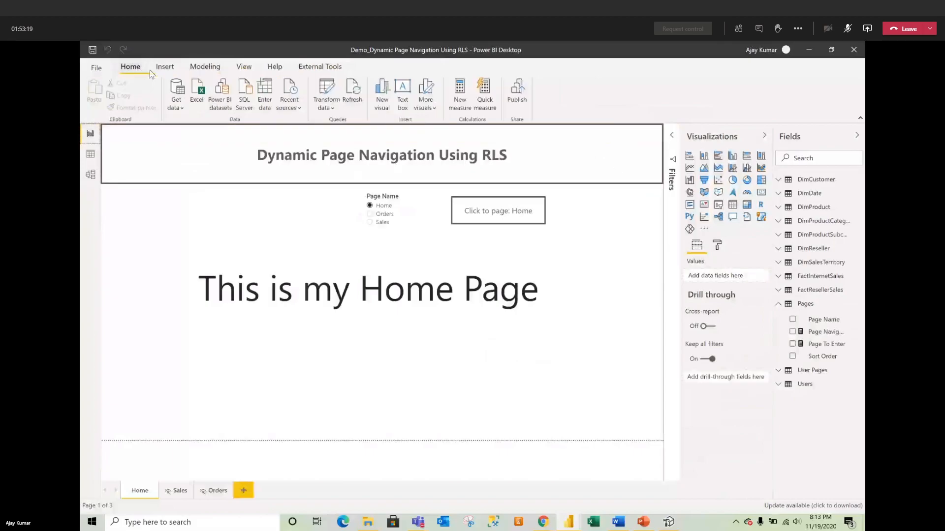
Step: In Power Query, refresh the preview and review the User Pages query's M code without changes
{"action": "left_click", "coordinate": [331, 91]}
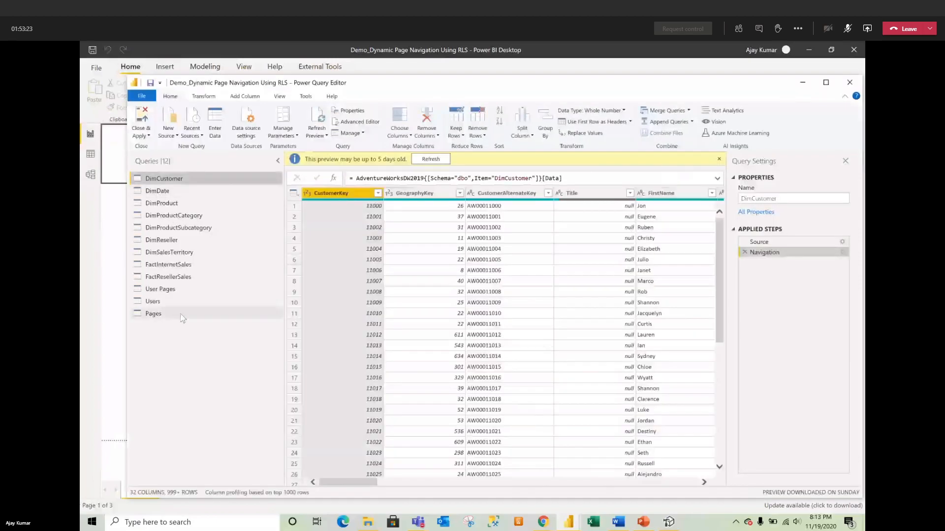
{"action": "left_click", "coordinate": [430, 159]}
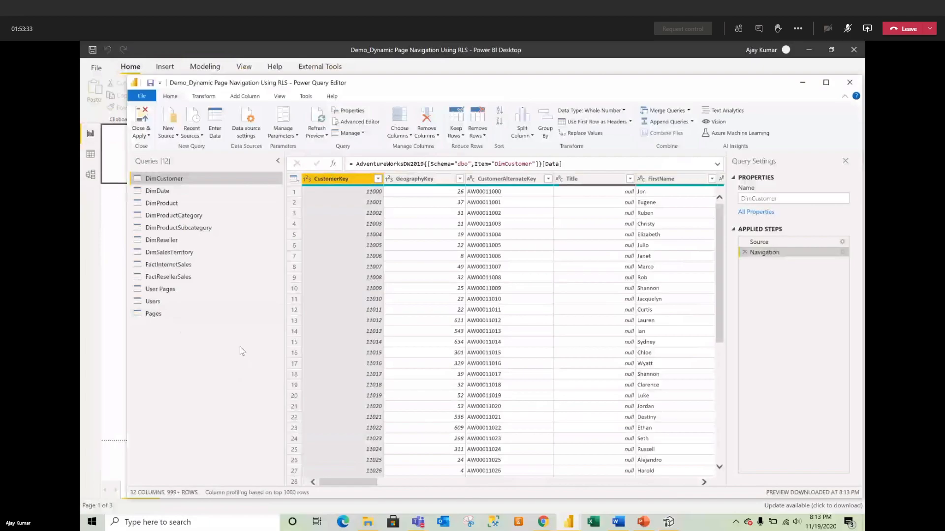
{"action": "left_click", "coordinate": [165, 290]}
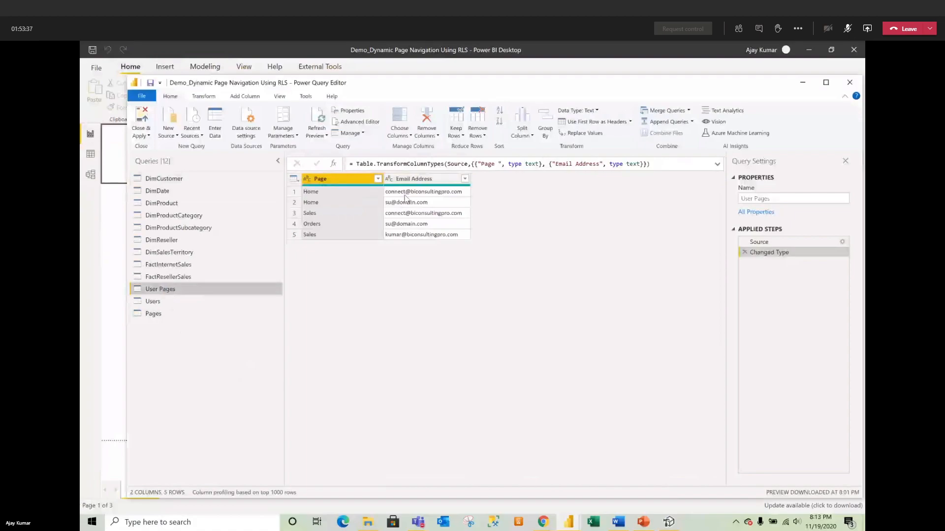
{"action": "left_click", "coordinate": [347, 122]}
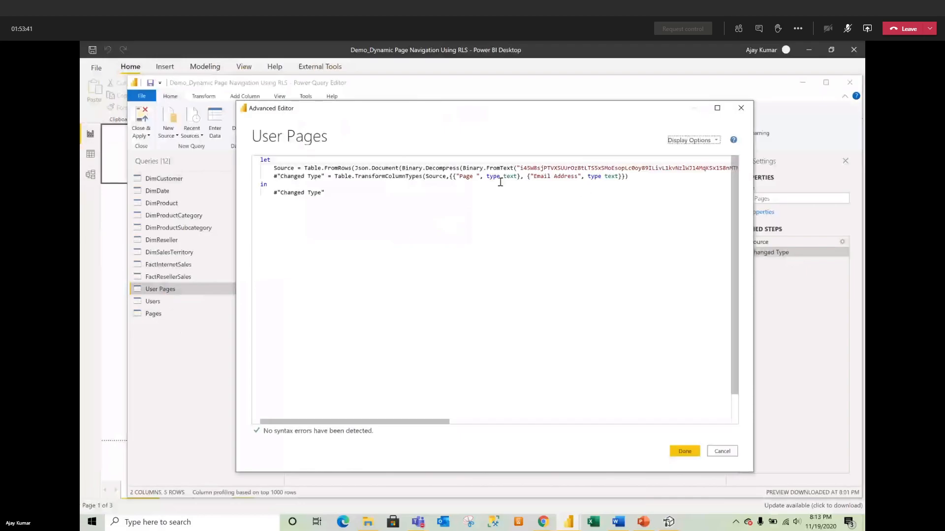
{"action": "left_click", "coordinate": [722, 451]}
Step: Open the User Pages Source step's table, widen Email Address, and inspect row 1's address
{"action": "left_click", "coordinate": [776, 245]}
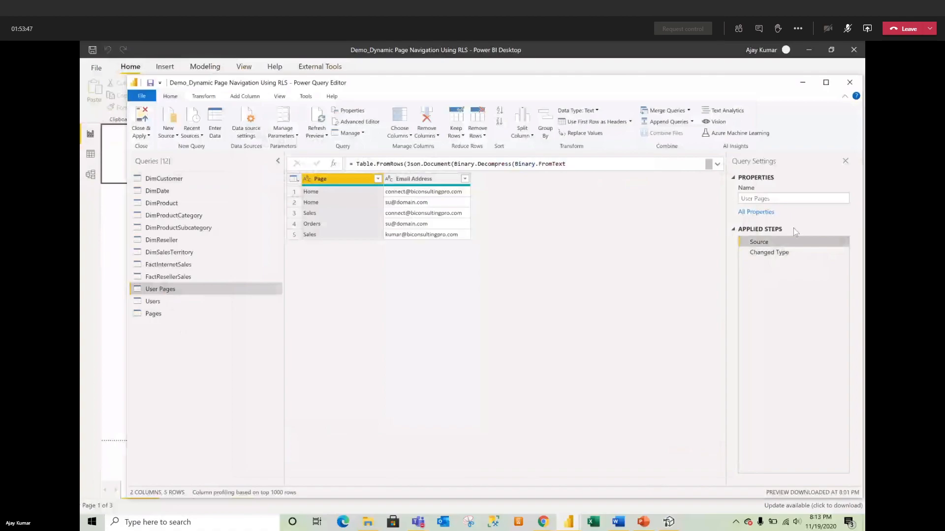
{"action": "left_click", "coordinate": [843, 242]}
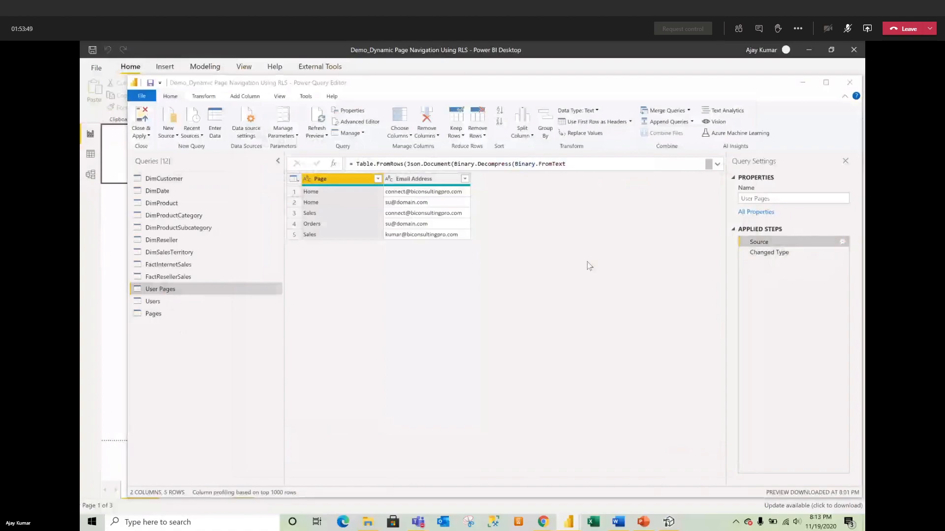
{"action": "left_click_drag", "start_coordinate": [381, 140], "coordinate": [501, 139]}
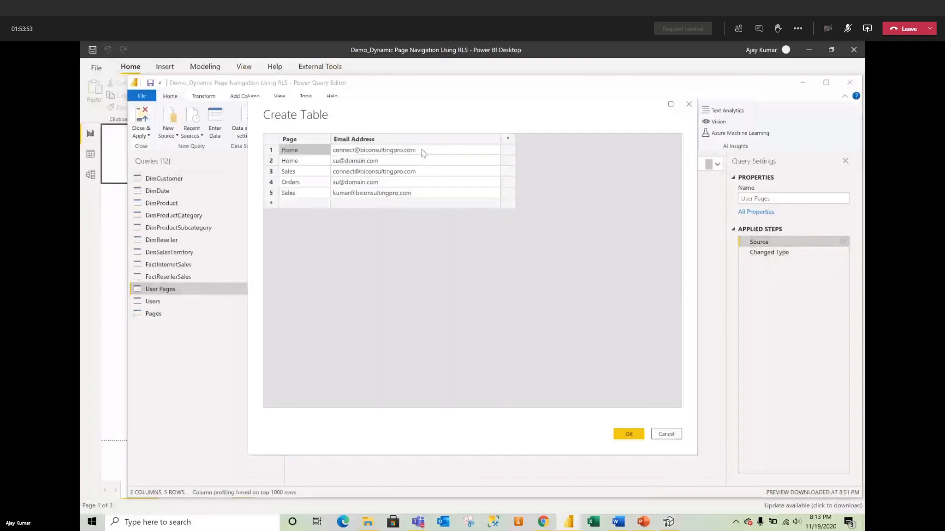
{"action": "left_click", "coordinate": [424, 154]}
{"action": "double_click", "coordinate": [418, 152]}
{"action": "left_click_drag", "start_coordinate": [418, 151], "coordinate": [334, 153]}
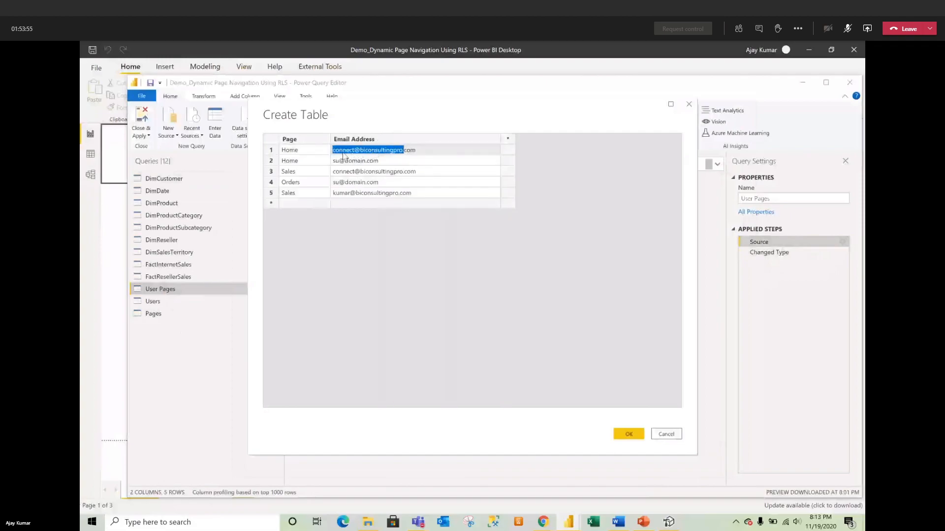
{"action": "double_click", "coordinate": [422, 152]}
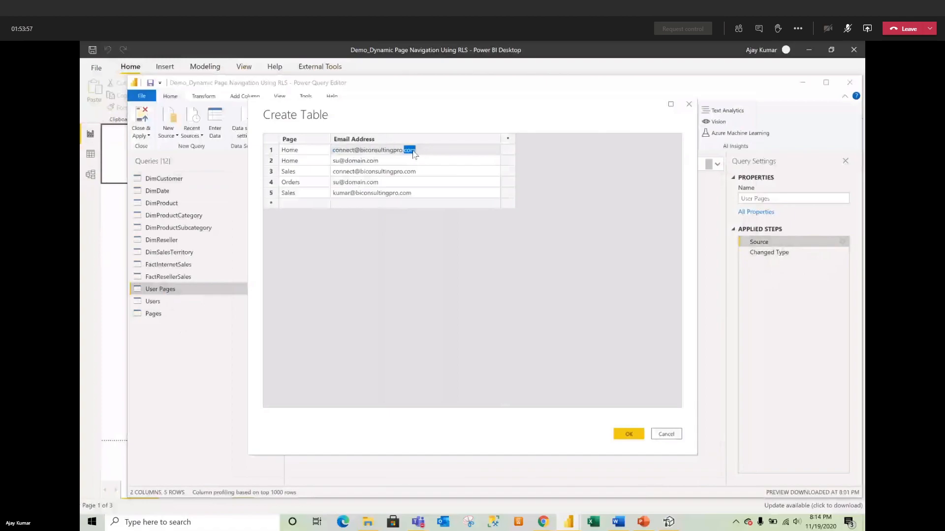
{"action": "triple_click", "coordinate": [399, 151]}
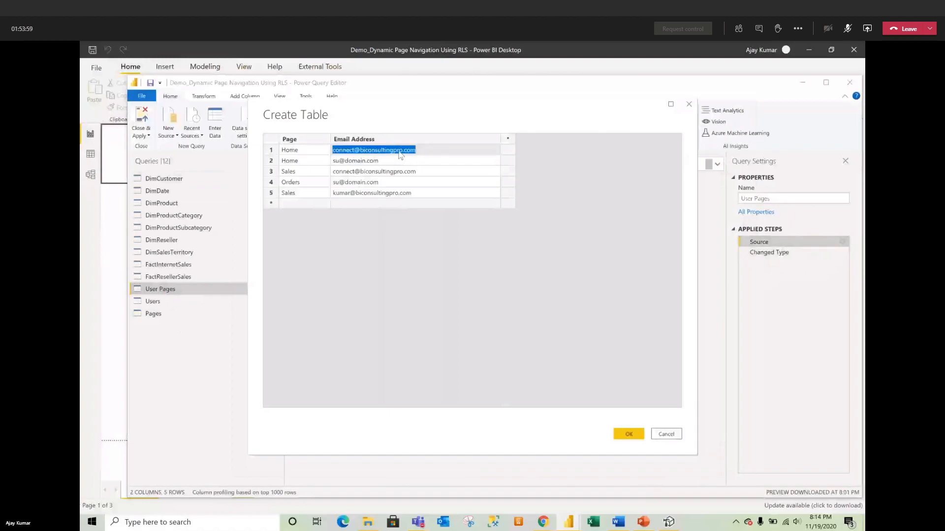
Step: Check row 3's email entry, confirm the table, and Close & Apply the queries
{"action": "left_click", "coordinate": [403, 173]}
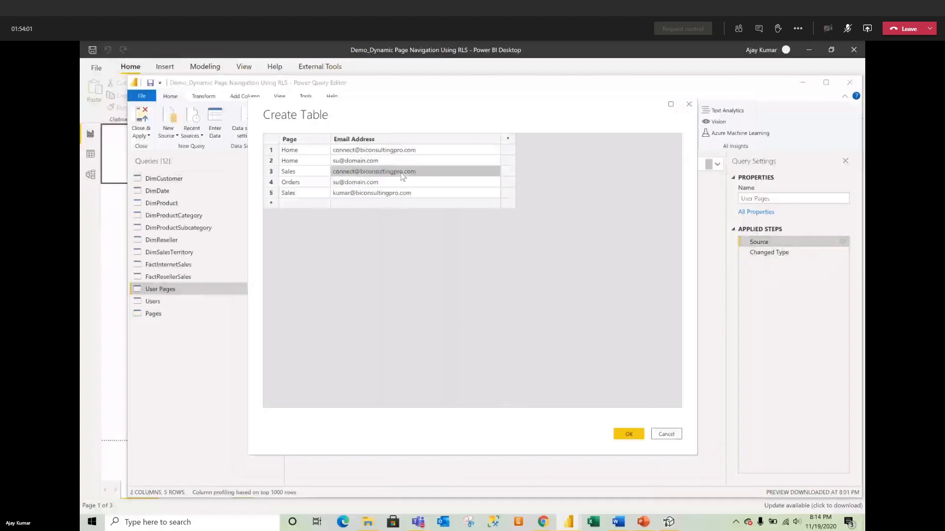
{"action": "left_click", "coordinate": [403, 175]}
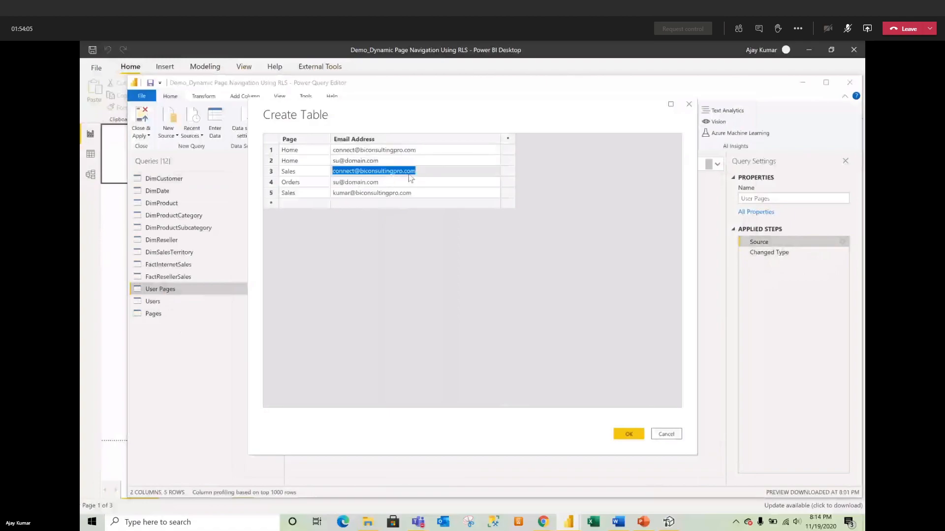
{"action": "left_click", "coordinate": [412, 173]}
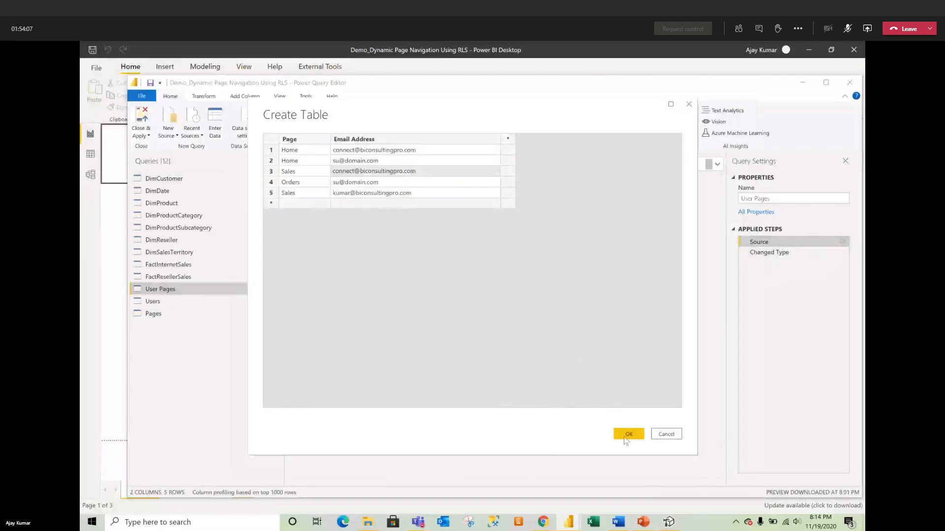
{"action": "left_click", "coordinate": [629, 435]}
{"action": "left_click", "coordinate": [135, 138]}
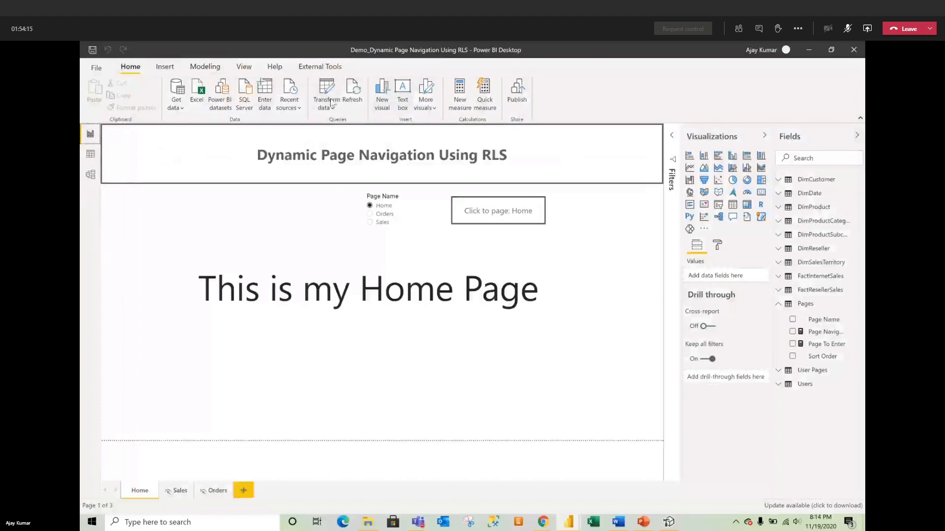
Step: Preview the report as the Page role, then stop viewing as that role
{"action": "left_click", "coordinate": [204, 67]}
{"action": "left_click", "coordinate": [338, 102]}
{"action": "left_click", "coordinate": [400, 246]}
{"action": "left_click", "coordinate": [502, 355]}
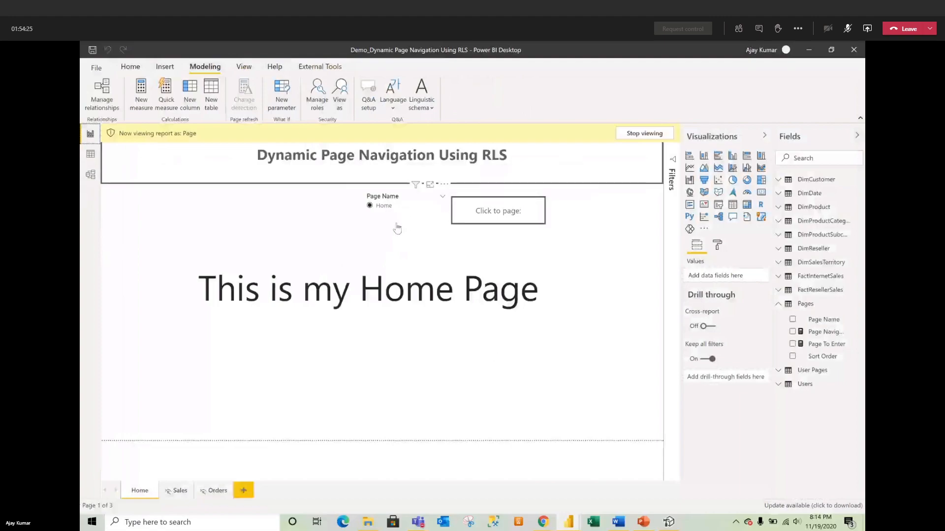
{"action": "left_click", "coordinate": [646, 134]}
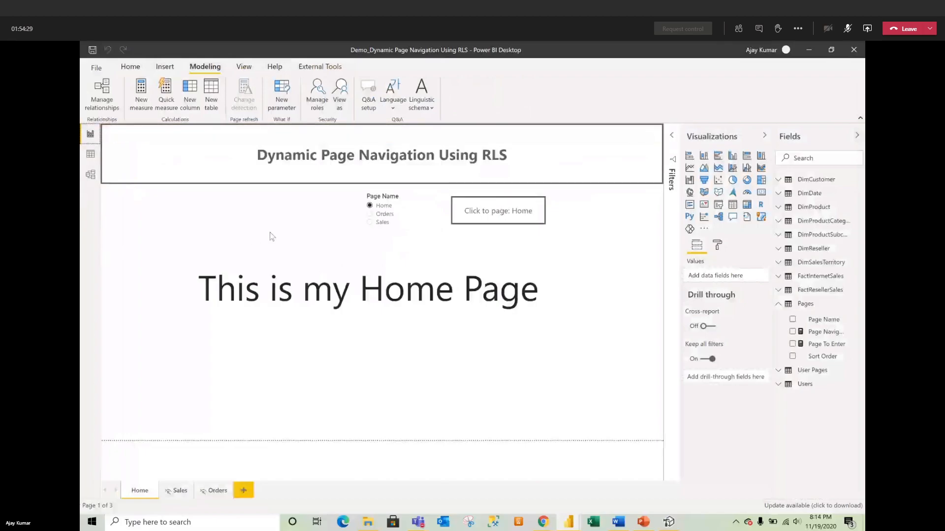
Step: Show the User Pages table's data in Data view
{"action": "left_click", "coordinate": [91, 162]}
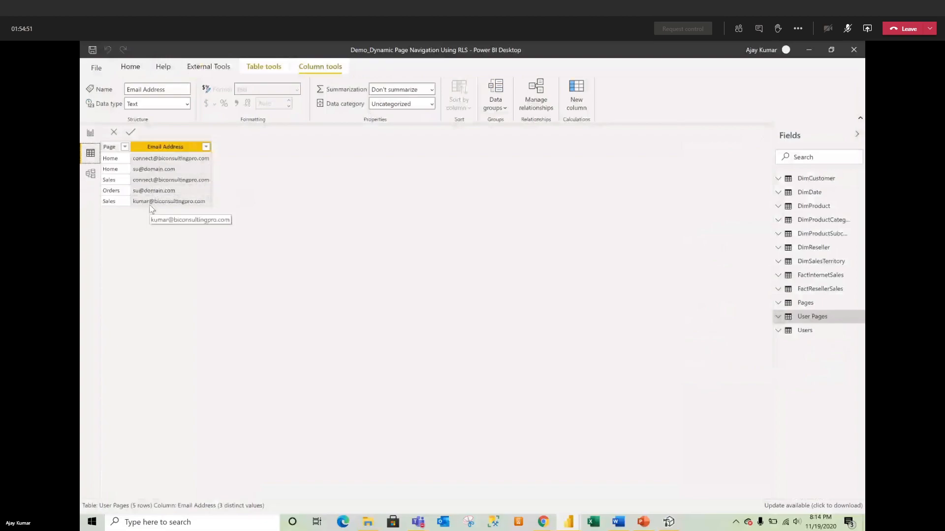
{"action": "left_click", "coordinate": [90, 133]}
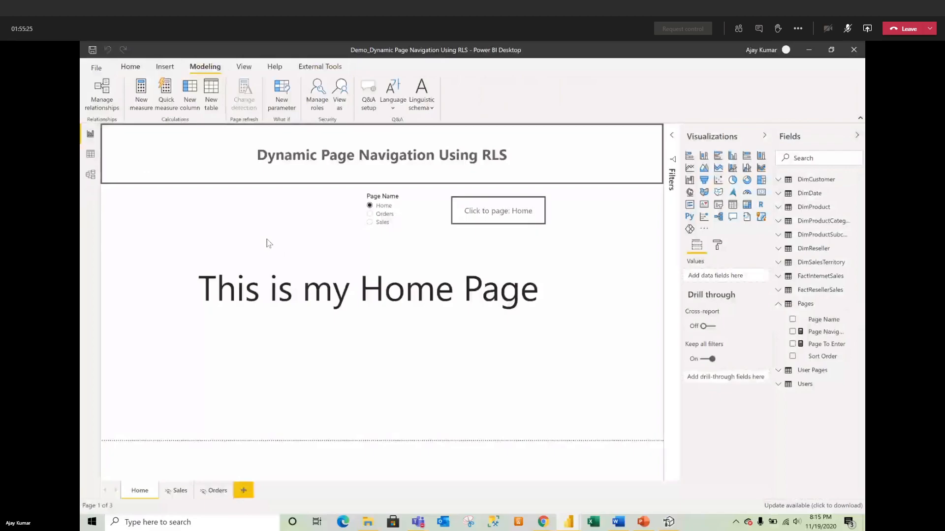
{"action": "left_click", "coordinate": [91, 154]}
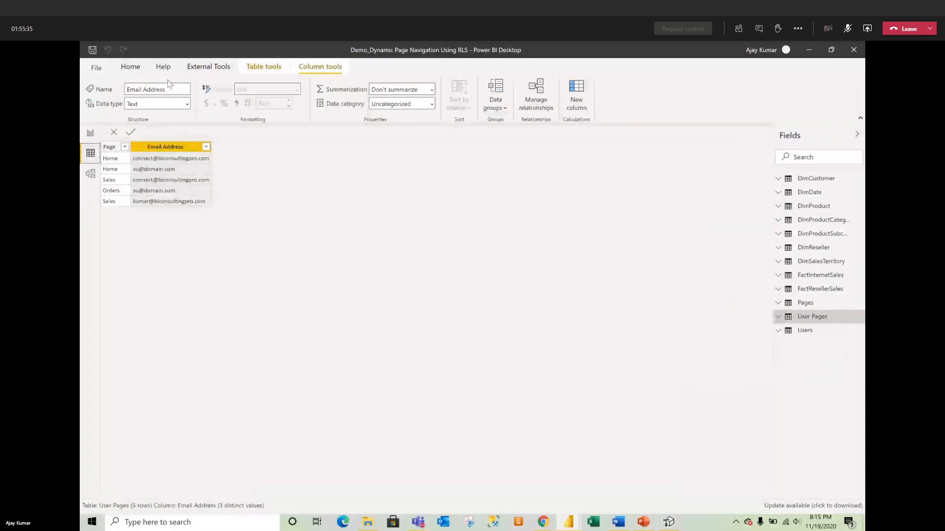
Step: In Power Query, select the User Pages query and open its Source step's table
{"action": "left_click", "coordinate": [131, 67]}
{"action": "left_click", "coordinate": [301, 91]}
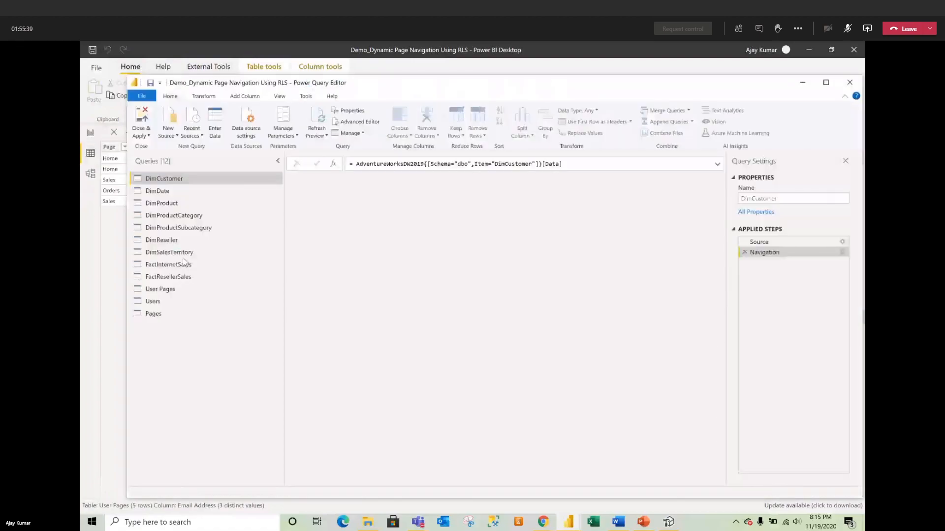
{"action": "left_click", "coordinate": [152, 317]}
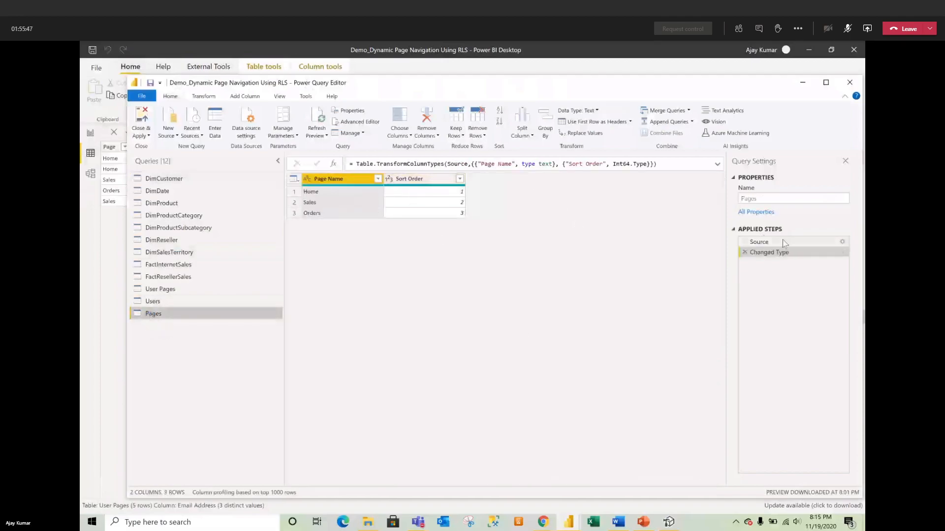
{"action": "left_click", "coordinate": [172, 294]}
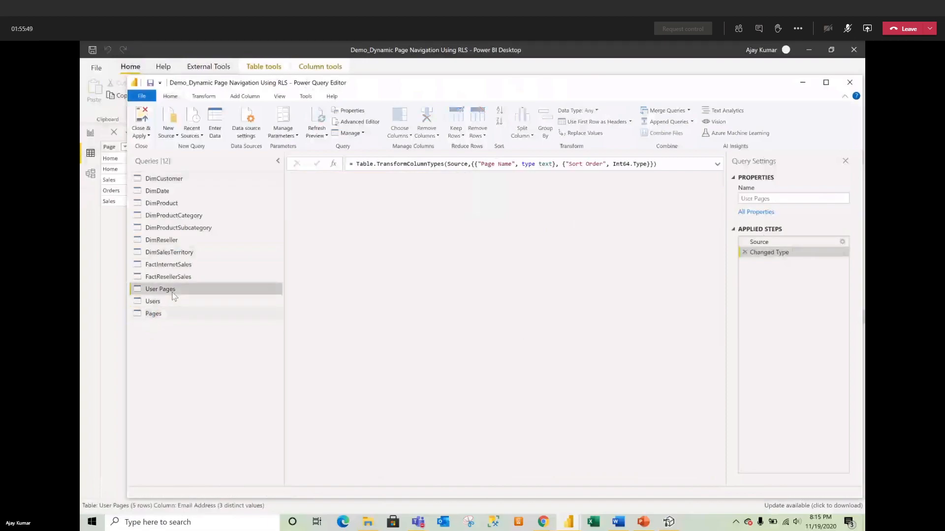
{"action": "left_click", "coordinate": [441, 193]}
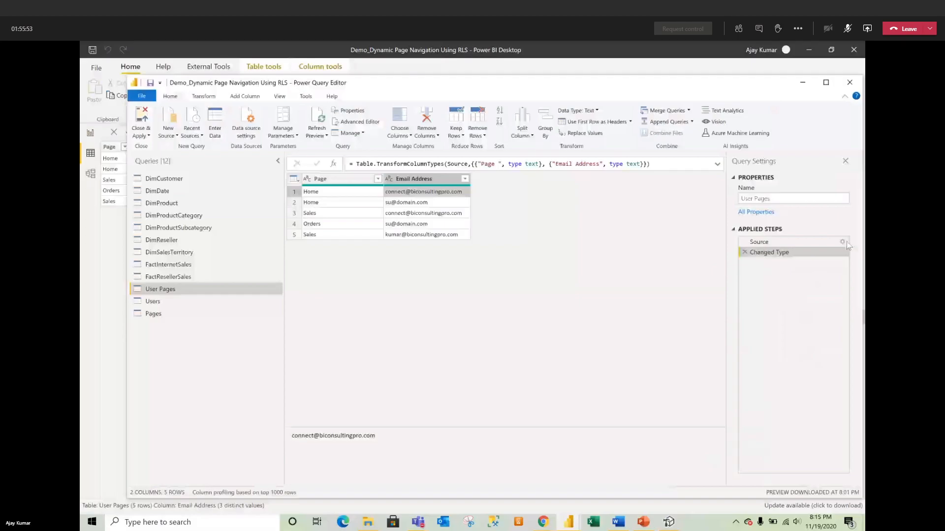
{"action": "left_click", "coordinate": [799, 243]}
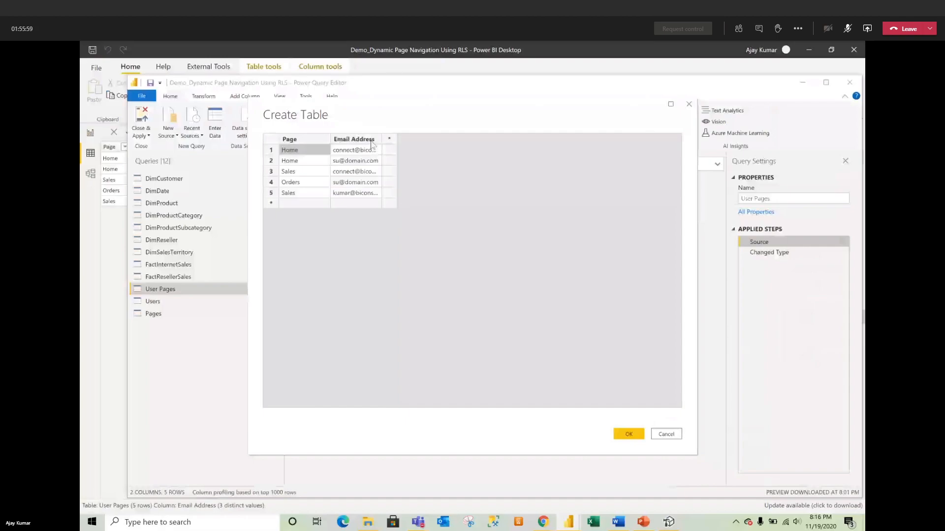
Step: Widen Email Address and retype the Sales row's email address
{"action": "left_click_drag", "start_coordinate": [381, 139], "coordinate": [523, 190]}
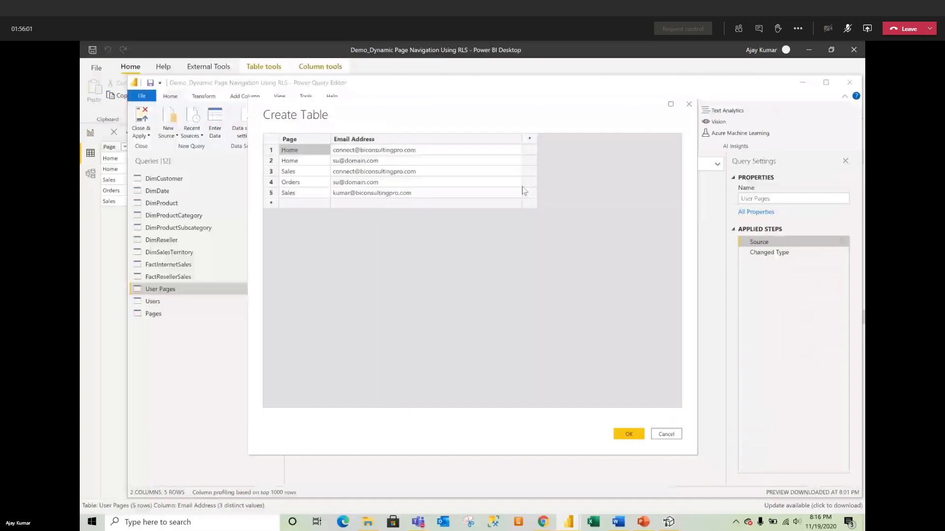
{"action": "left_click", "coordinate": [432, 174]}
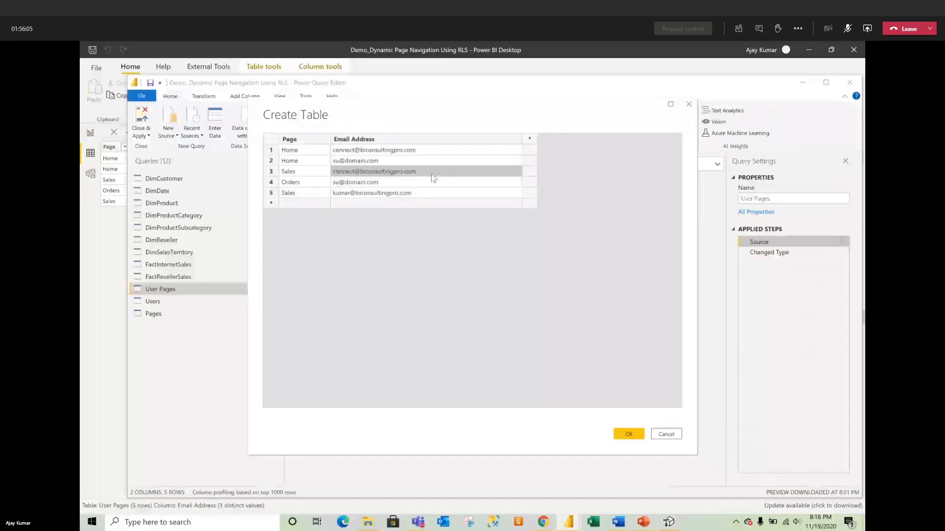
{"action": "double_click", "coordinate": [433, 177]}
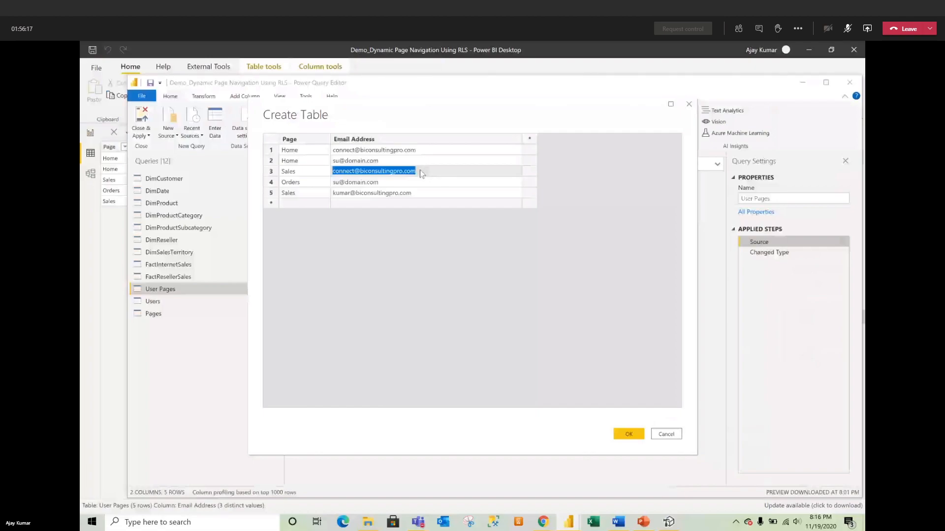
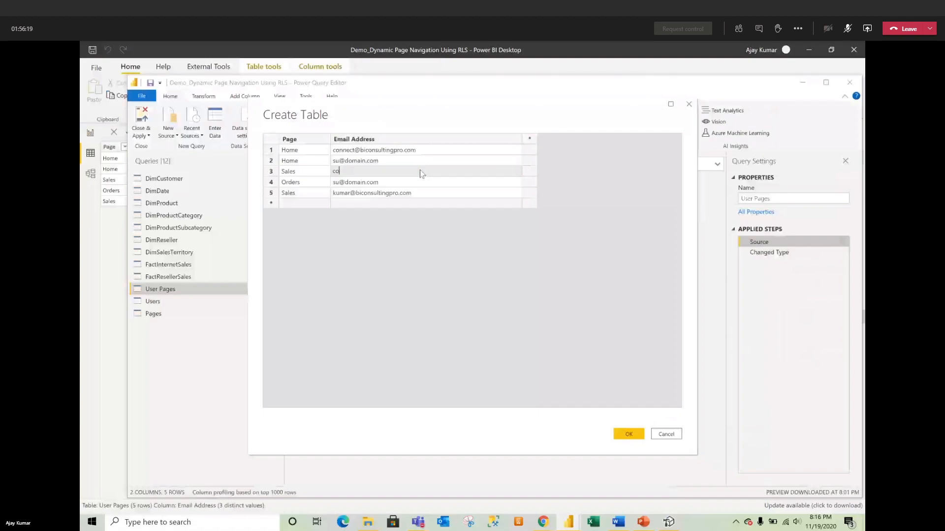
Step: Confirm the edited table, apply the query changes, and return to the Home report page
{"action": "left_click", "coordinate": [627, 432]}
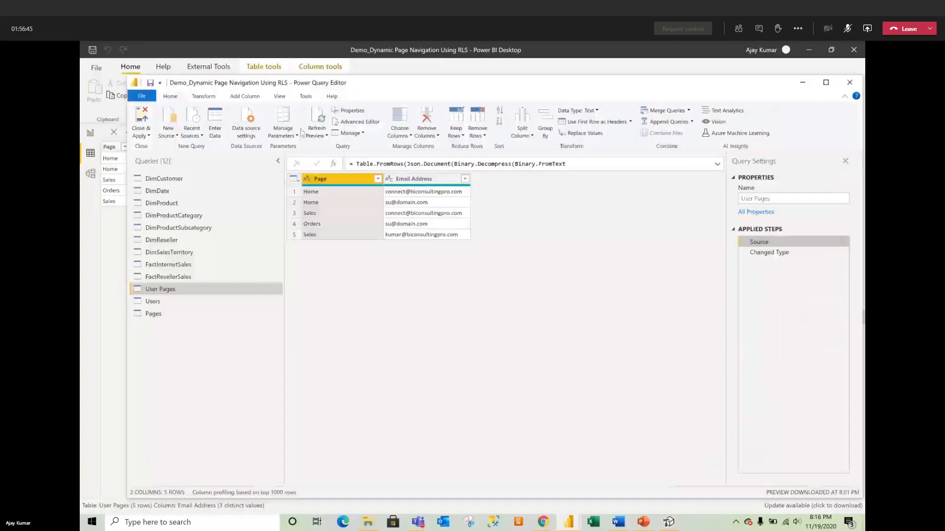
{"action": "left_click", "coordinate": [141, 136]}
{"action": "left_click", "coordinate": [167, 146]}
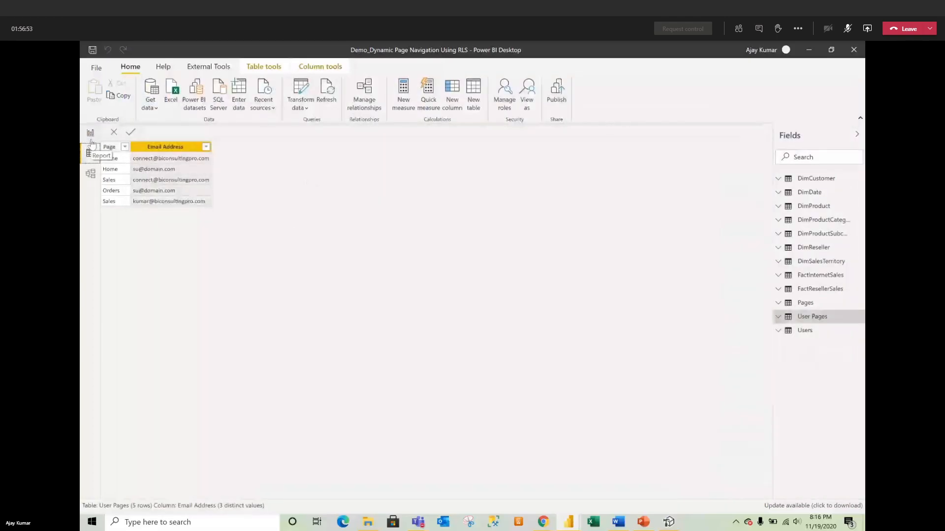
{"action": "left_click", "coordinate": [91, 134]}
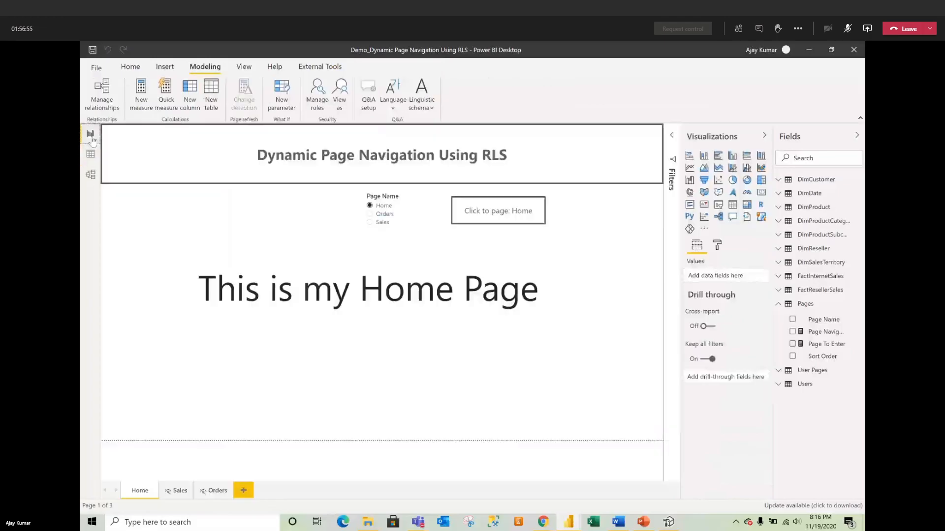
Step: Preview the report as another user instead of the Page role, then stop viewing
{"action": "left_click", "coordinate": [339, 93]}
{"action": "left_click", "coordinate": [396, 243]}
{"action": "left_click", "coordinate": [410, 234]}
{"action": "left_click", "coordinate": [391, 243]}
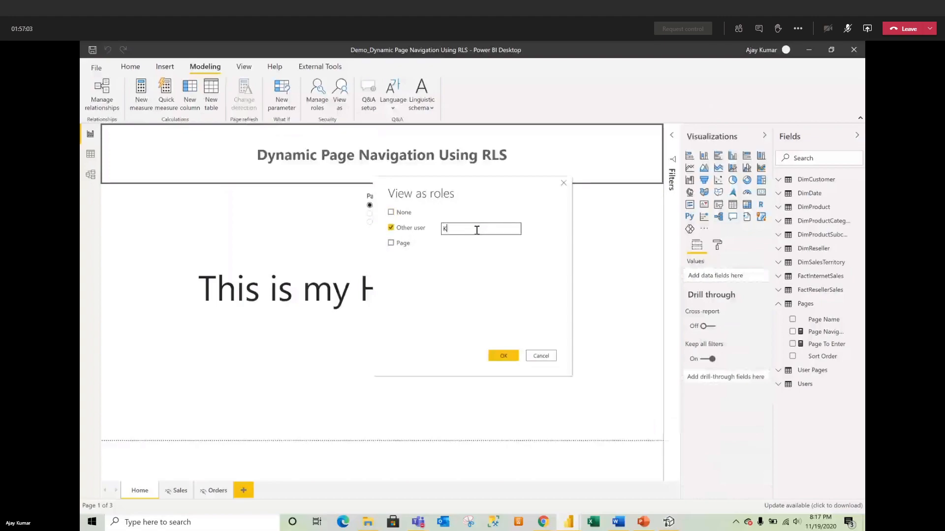
{"action": "left_click", "coordinate": [503, 356]}
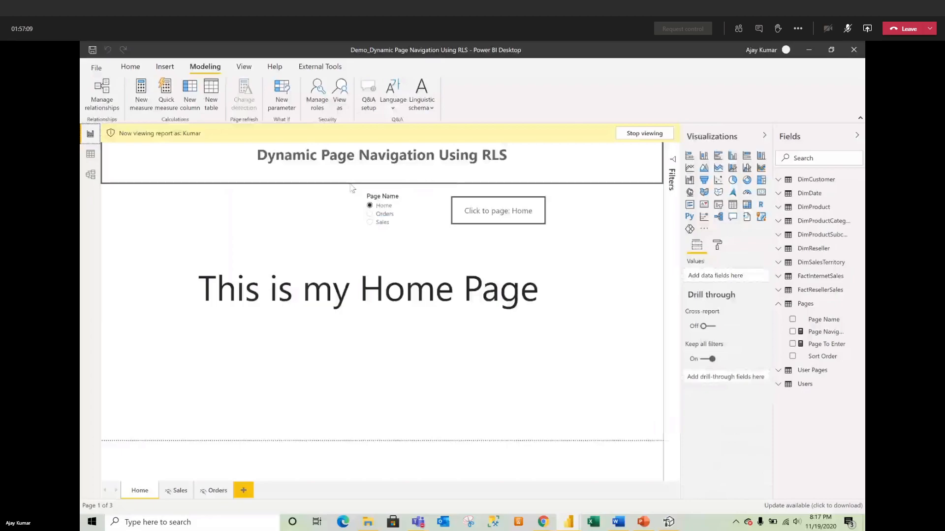
{"action": "left_click", "coordinate": [646, 134]}
Step: Cancel a second View as attempt and switch to Data view
{"action": "left_click", "coordinate": [334, 94]}
{"action": "left_click", "coordinate": [409, 228]}
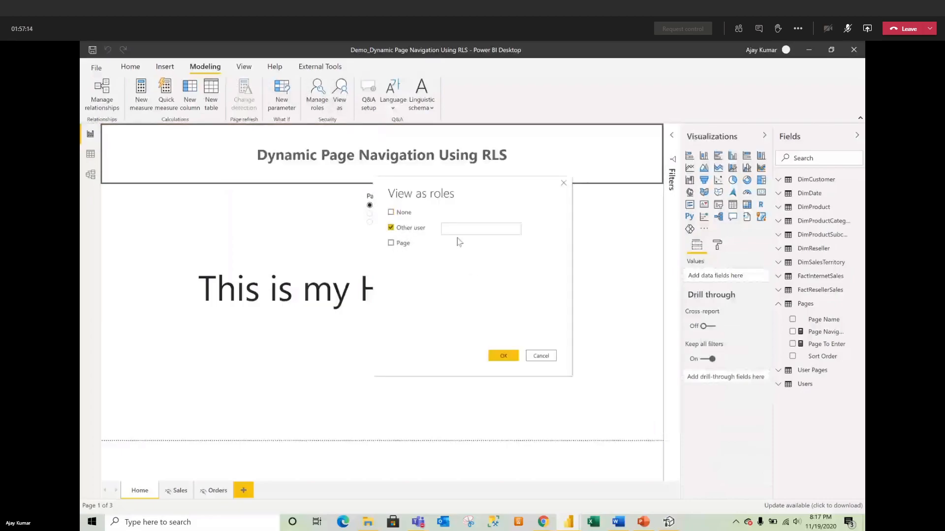
{"action": "left_click", "coordinate": [536, 356]}
{"action": "left_click", "coordinate": [91, 153]}
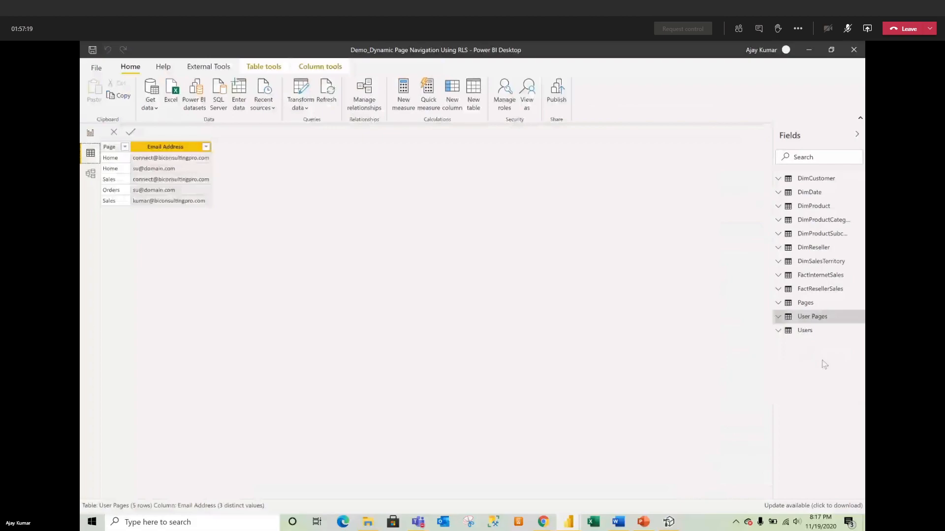
Step: Copy the second user's Email Address from the Users table, then return to Report view
{"action": "left_click", "coordinate": [805, 330]}
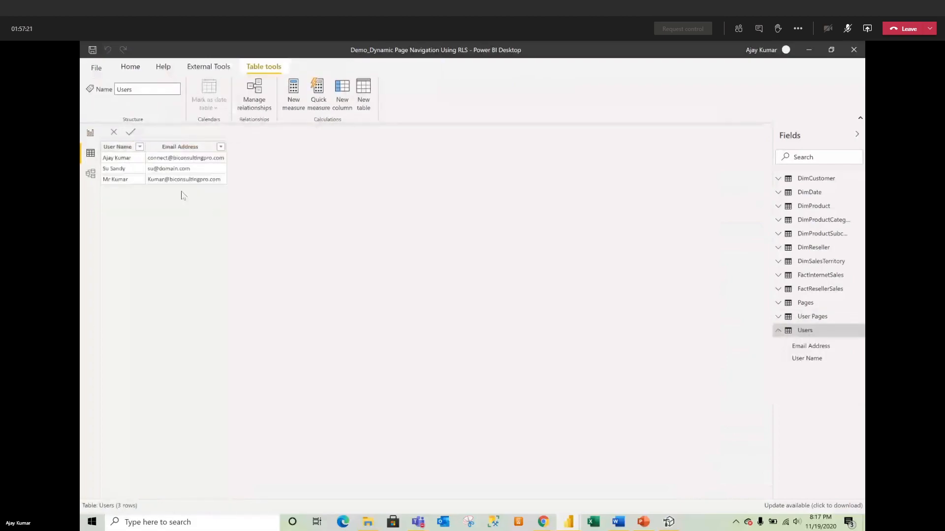
{"action": "left_click", "coordinate": [141, 165]}
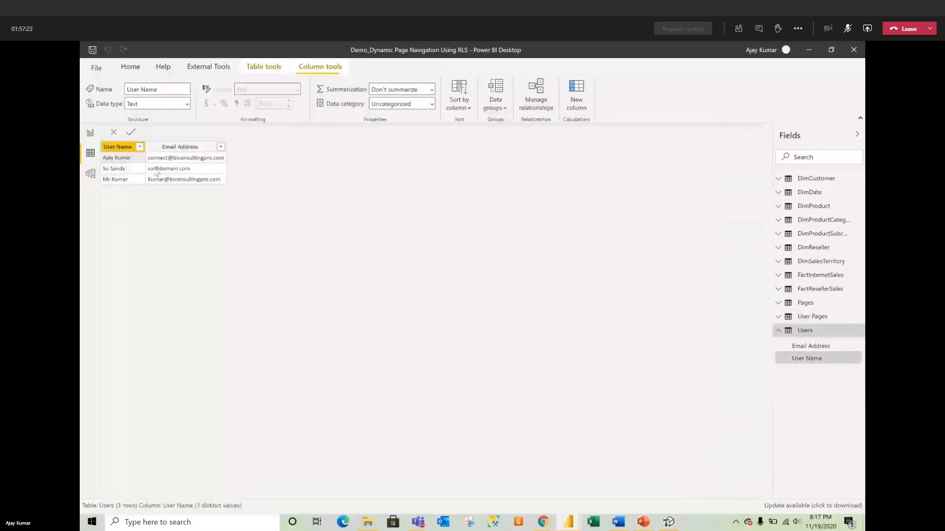
{"action": "left_click", "coordinate": [157, 172]}
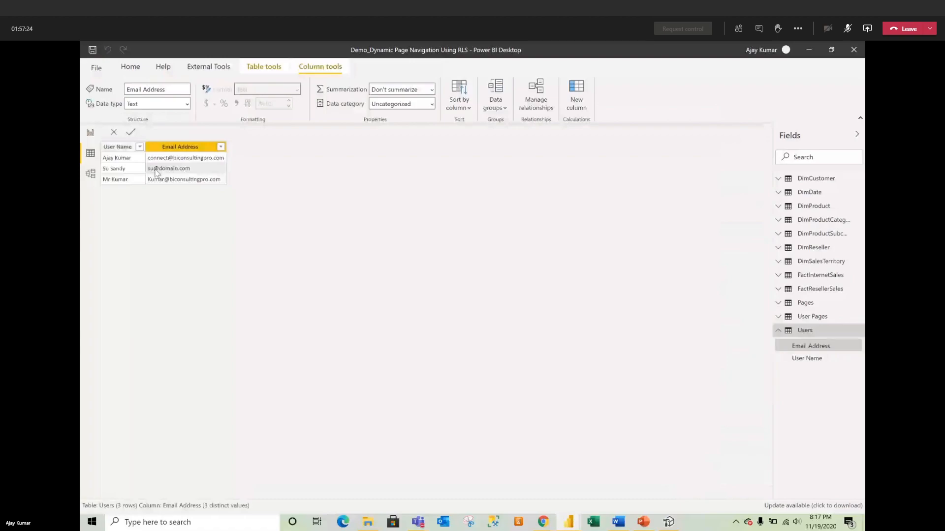
{"action": "right_click", "coordinate": [185, 168]}
{"action": "left_click", "coordinate": [221, 239]}
{"action": "left_click", "coordinate": [91, 135]}
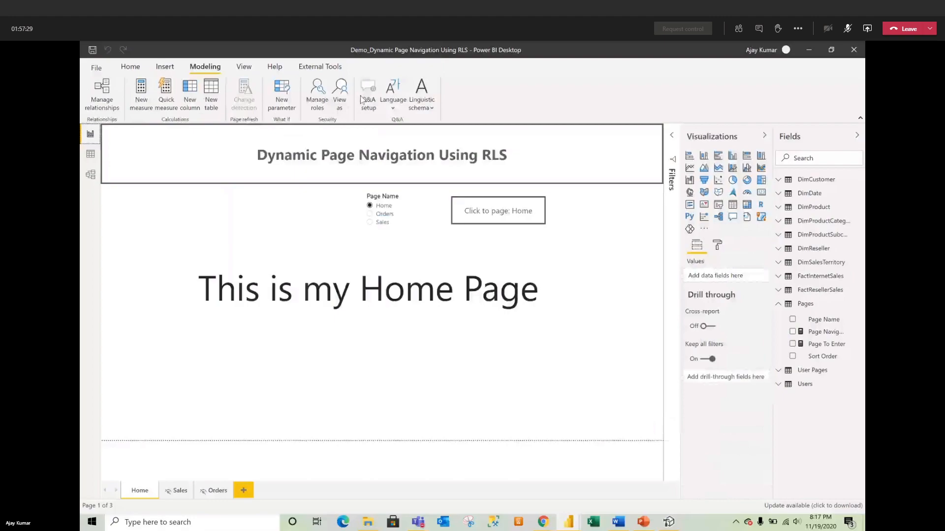
{"action": "left_click", "coordinate": [340, 91]}
{"action": "left_click", "coordinate": [412, 229]}
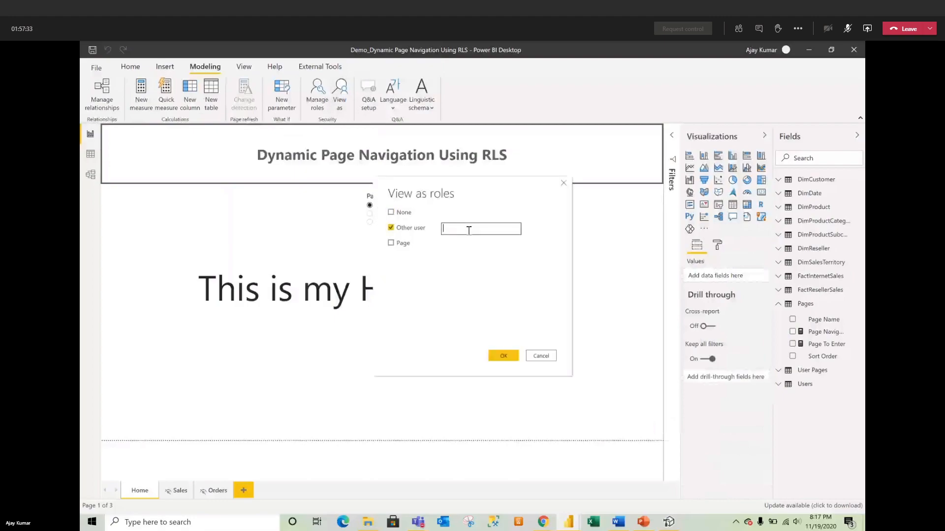
{"action": "key", "text": "ctrl+v"}
{"action": "key", "text": "ctrl+a"}
{"action": "left_click", "coordinate": [503, 356]}
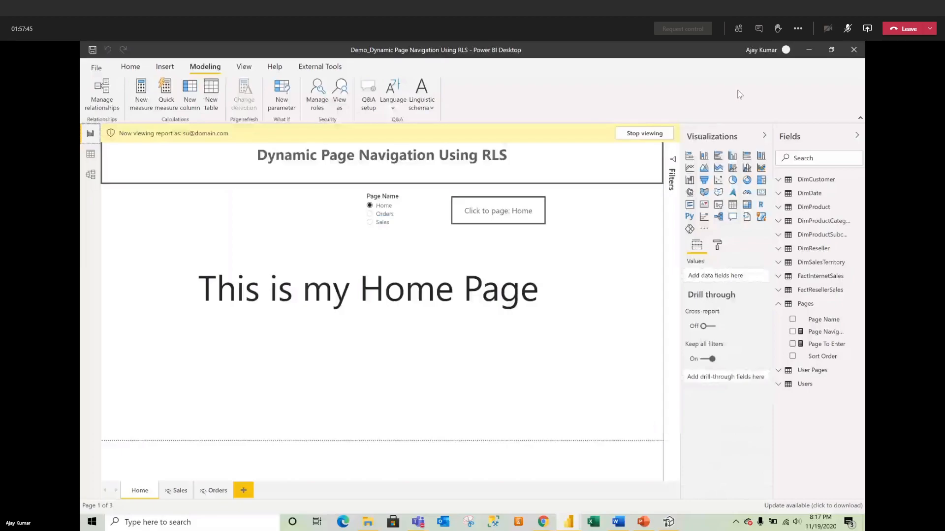
{"action": "left_click", "coordinate": [665, 135]}
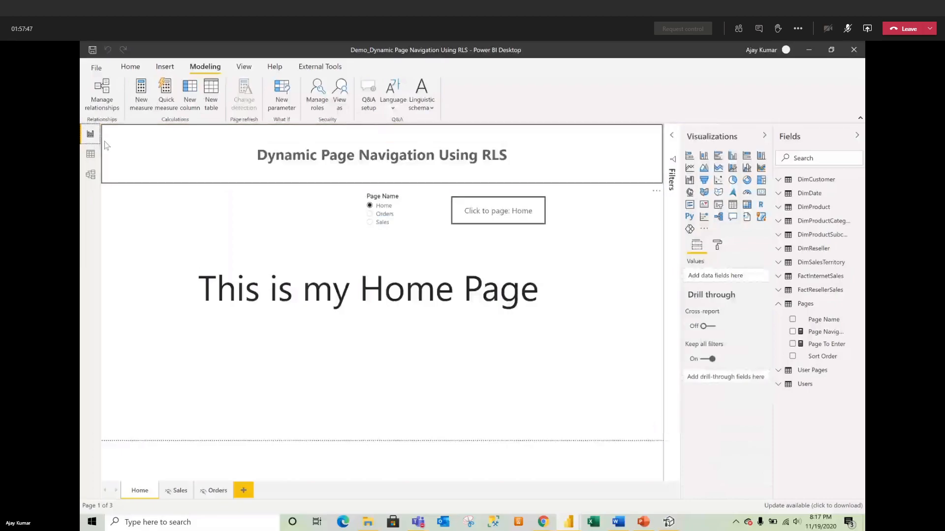
{"action": "left_click", "coordinate": [91, 155]}
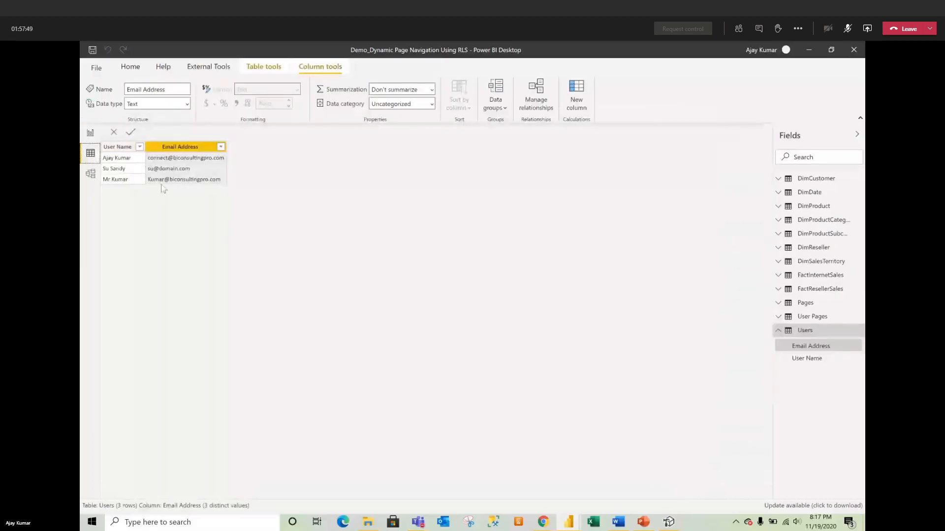
{"action": "left_click", "coordinate": [807, 317]}
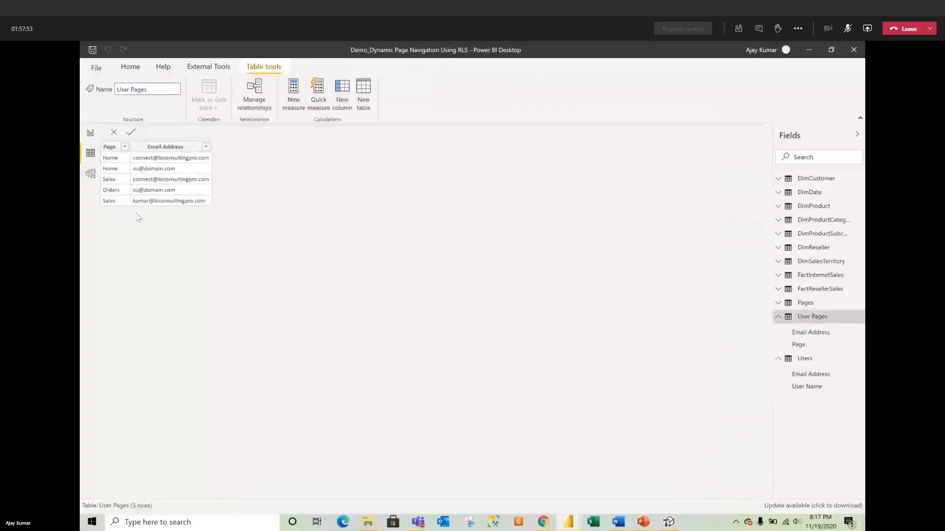
{"action": "left_click", "coordinate": [90, 134]}
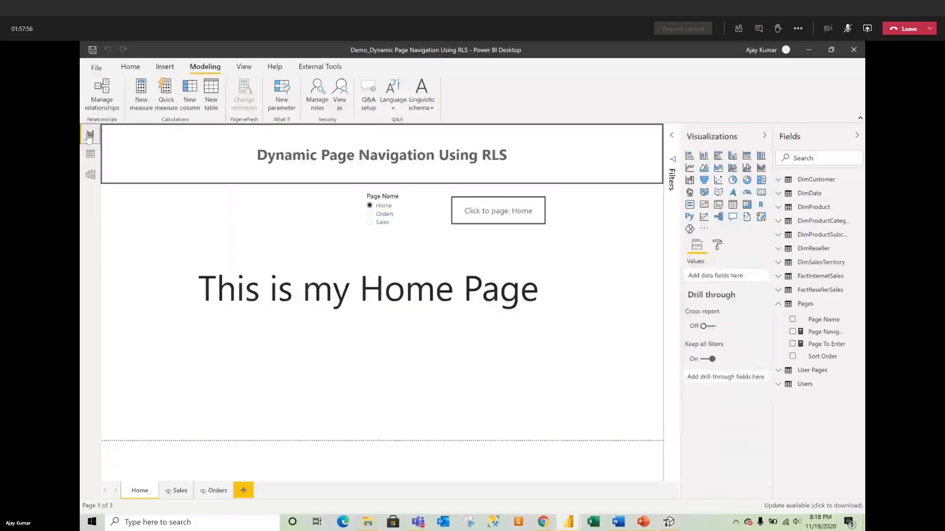
{"action": "left_click", "coordinate": [91, 175]}
{"action": "left_click", "coordinate": [89, 153]}
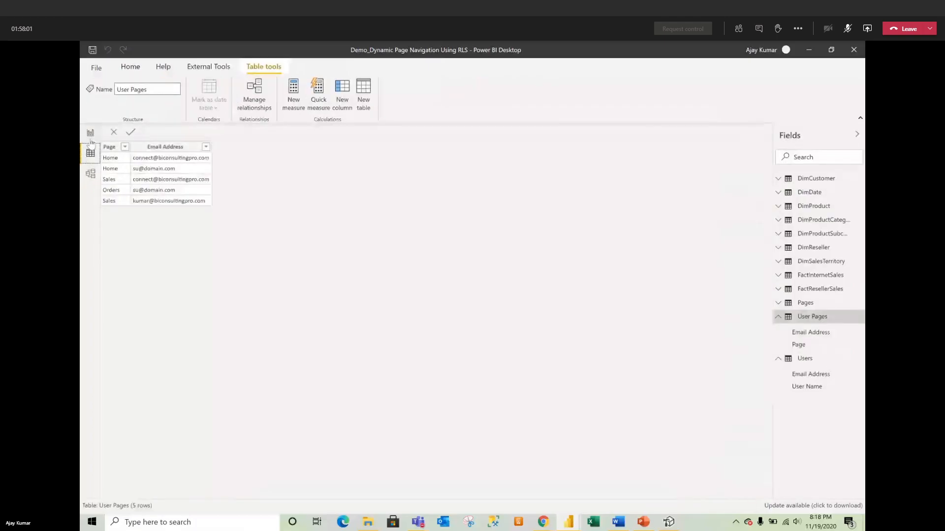
{"action": "left_click", "coordinate": [90, 173]}
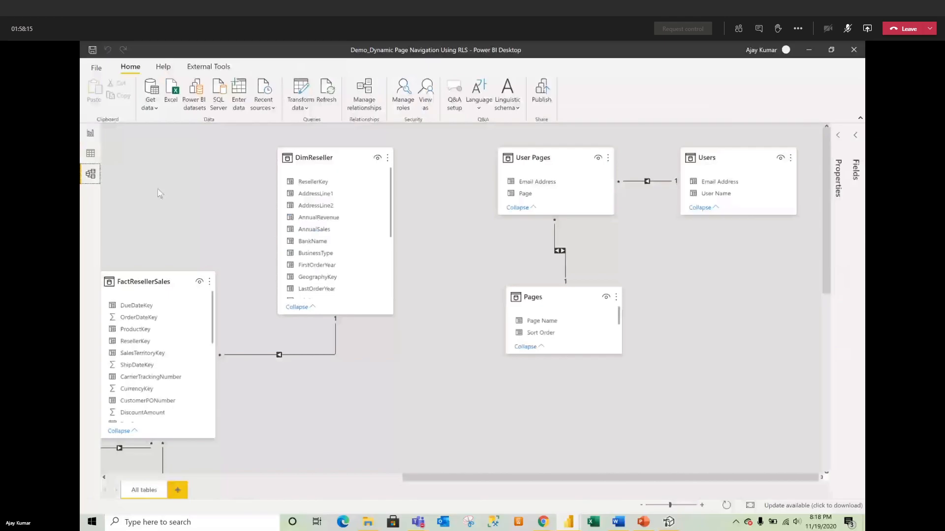
{"action": "left_click", "coordinate": [90, 133]}
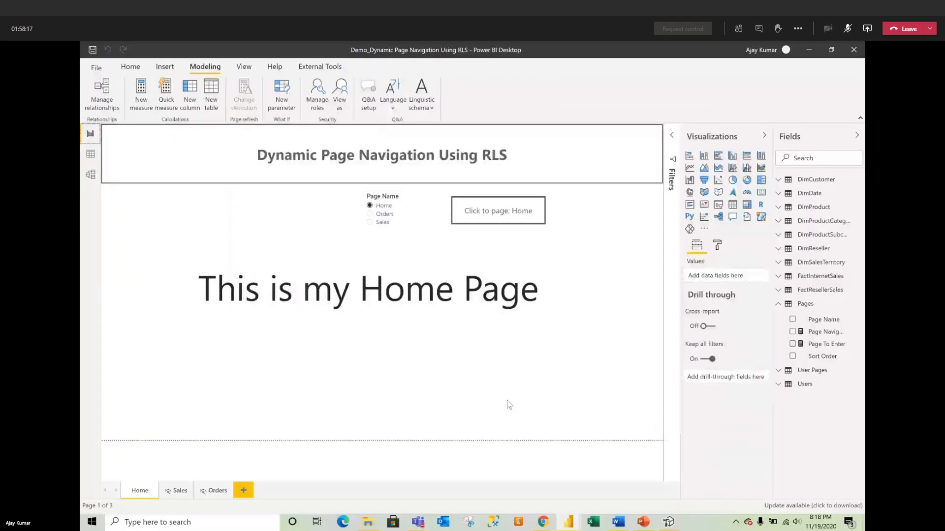
Step: Add a new page with a card showing the Sales Amount measure
{"action": "left_click", "coordinate": [244, 491]}
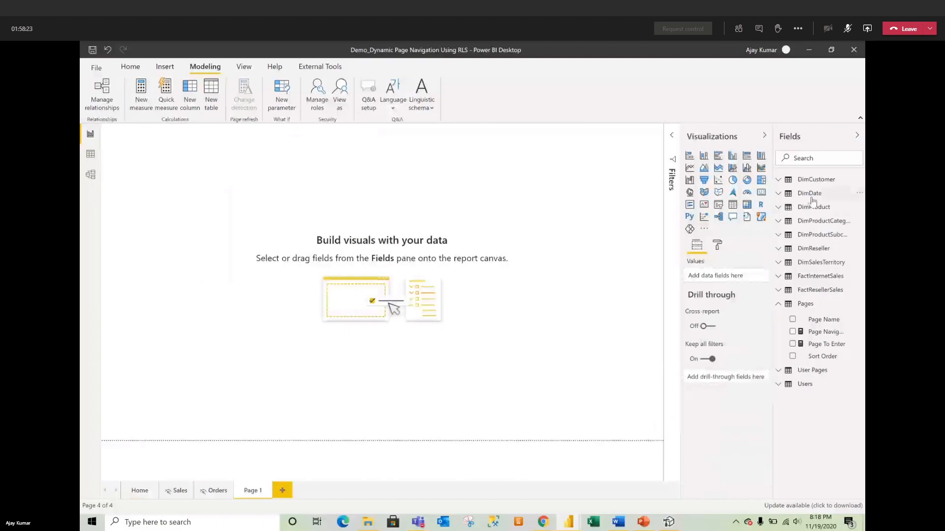
{"action": "left_click", "coordinate": [760, 194]}
{"action": "left_click_drag", "start_coordinate": [194, 201], "coordinate": [190, 229]}
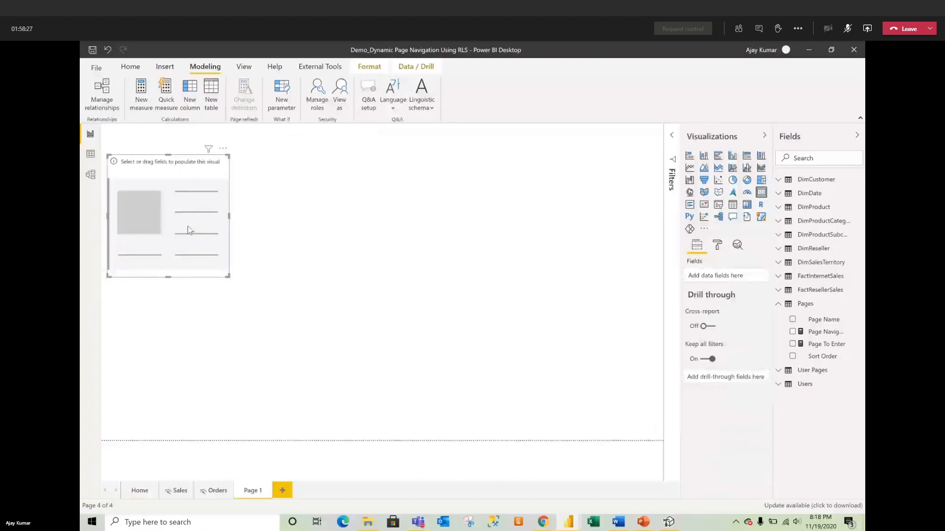
{"action": "left_click", "coordinate": [810, 158]}
{"action": "type", "text": "sales"}
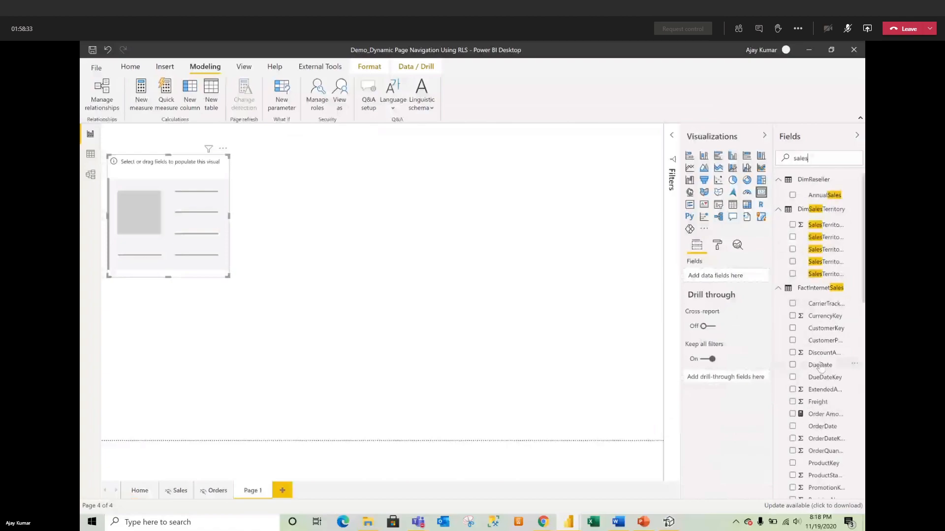
{"action": "scroll", "coordinate": [820, 366], "scroll_direction": "down", "scroll_amount": 8}
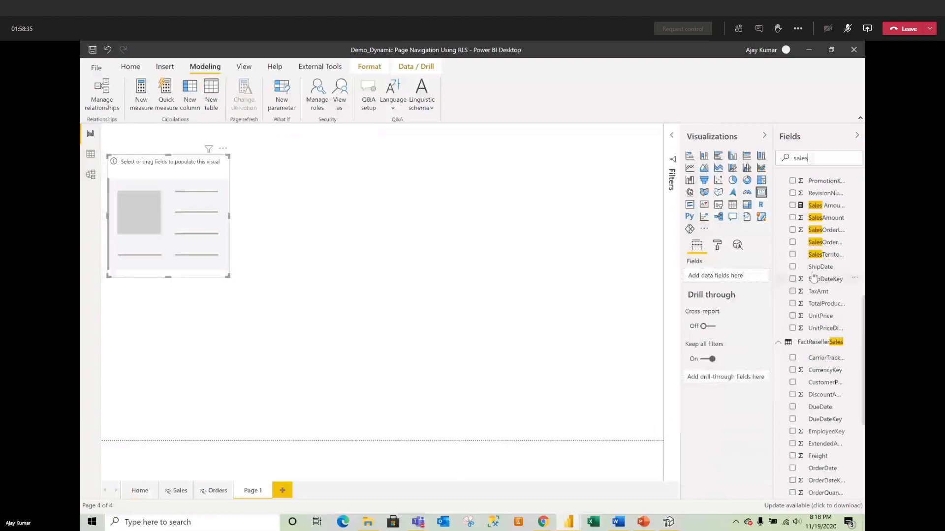
{"action": "scroll", "coordinate": [820, 367], "scroll_direction": "up", "scroll_amount": 4}
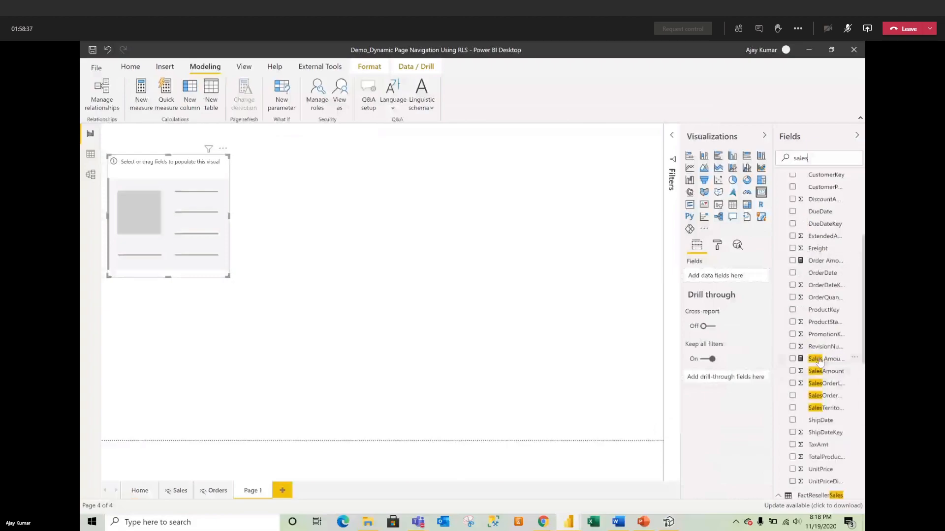
{"action": "left_click_drag", "start_coordinate": [815, 359], "coordinate": [734, 280]}
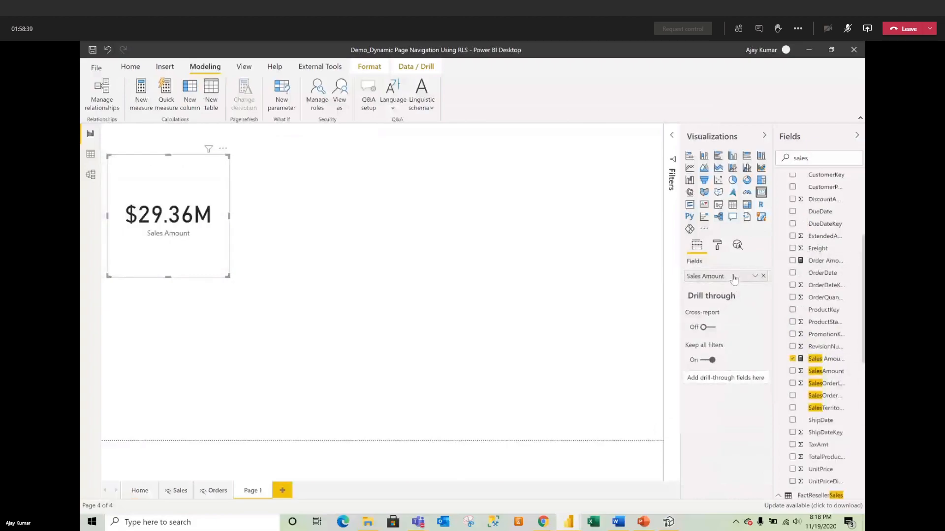
Step: Make the $29.36M card wider and shorter and move it toward the canvas middle
{"action": "left_click_drag", "start_coordinate": [226, 277], "coordinate": [262, 245]}
{"action": "left_click_drag", "start_coordinate": [175, 200], "coordinate": [198, 283]}
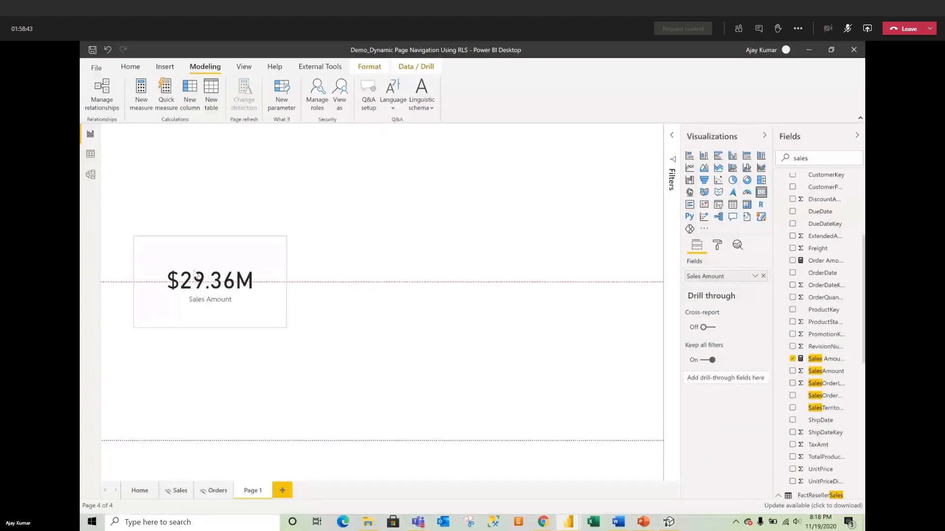
{"action": "left_click_drag", "start_coordinate": [813, 158], "coordinate": [786, 161]}
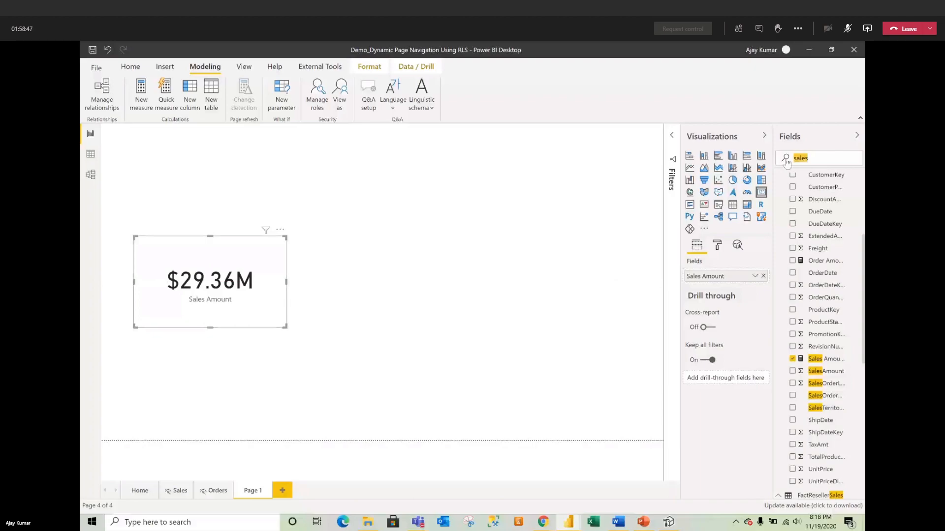
{"action": "left_click", "coordinate": [446, 272]}
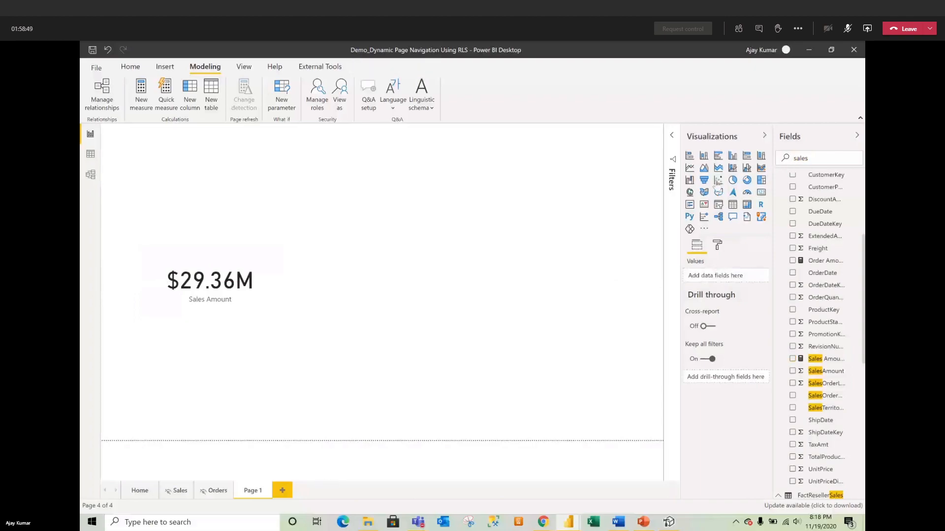
Step: Place an enlarged donut chart beside the card with EnglishProductName as its legend
{"action": "left_click", "coordinate": [747, 180]}
{"action": "left_click_drag", "start_coordinate": [196, 192], "coordinate": [377, 299]}
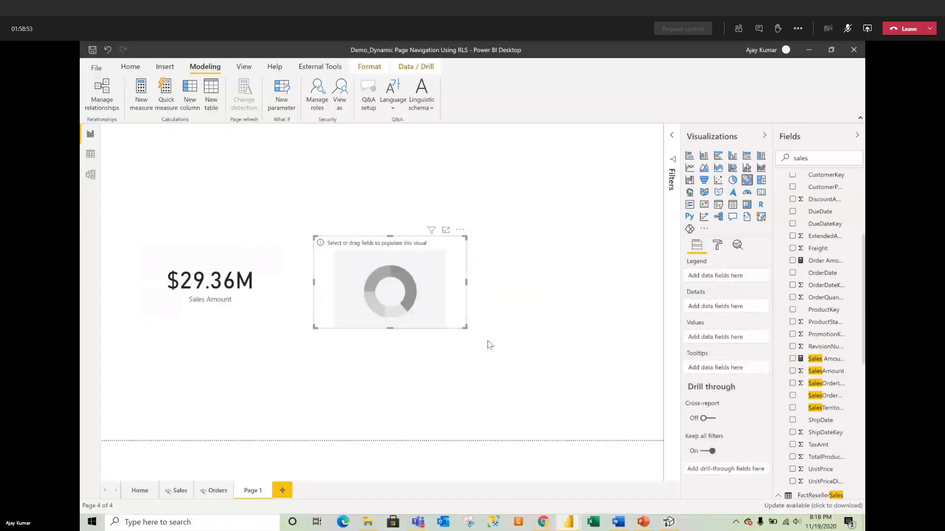
{"action": "left_click_drag", "start_coordinate": [464, 327], "coordinate": [584, 395]}
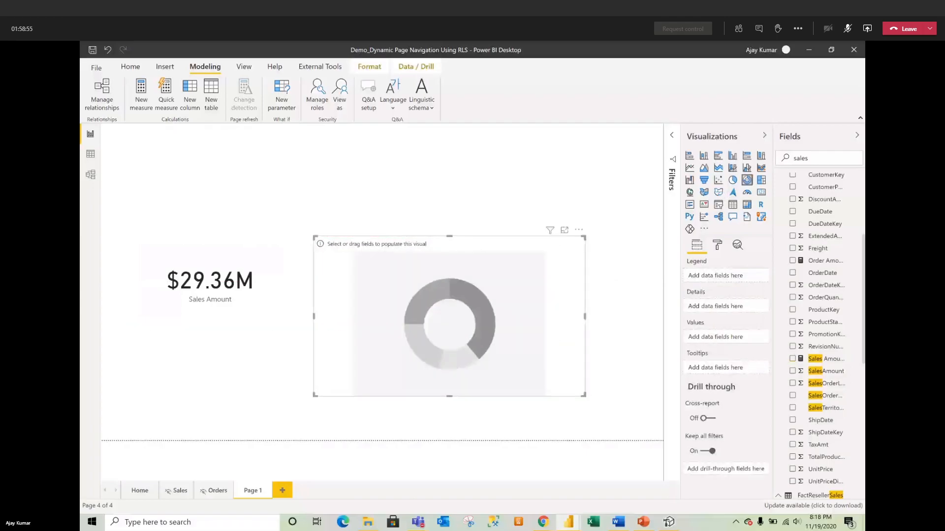
{"action": "double_click", "coordinate": [832, 156]}
{"action": "type", "text": "product"}
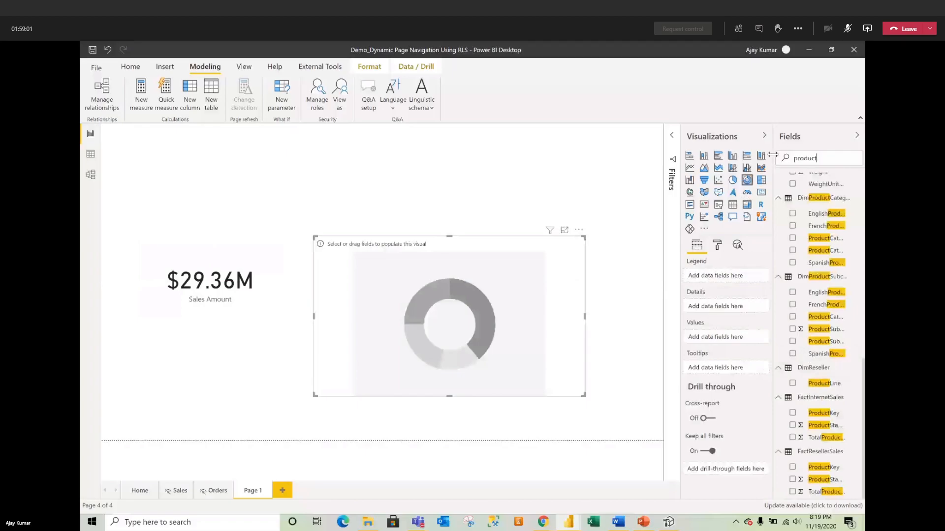
{"action": "left_click_drag", "start_coordinate": [773, 155], "coordinate": [740, 150]}
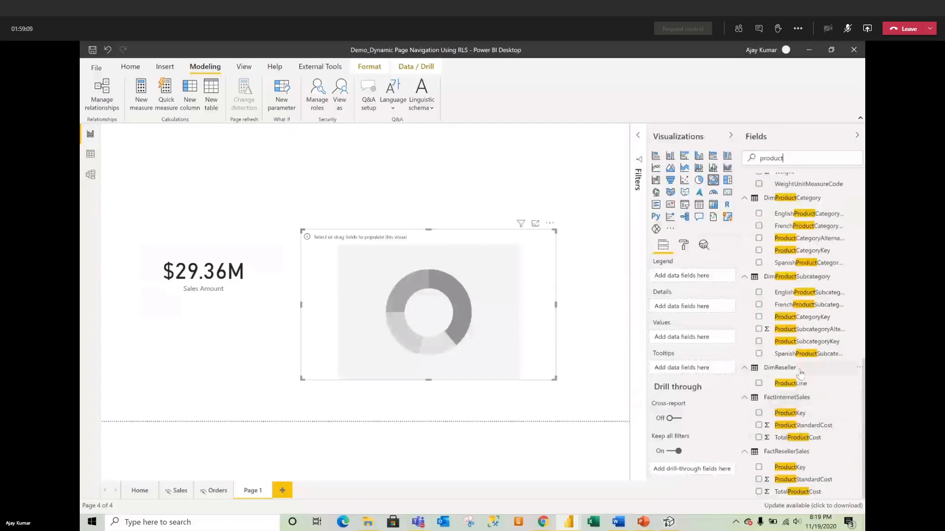
{"action": "scroll", "coordinate": [801, 374], "scroll_direction": "up", "scroll_amount": 10}
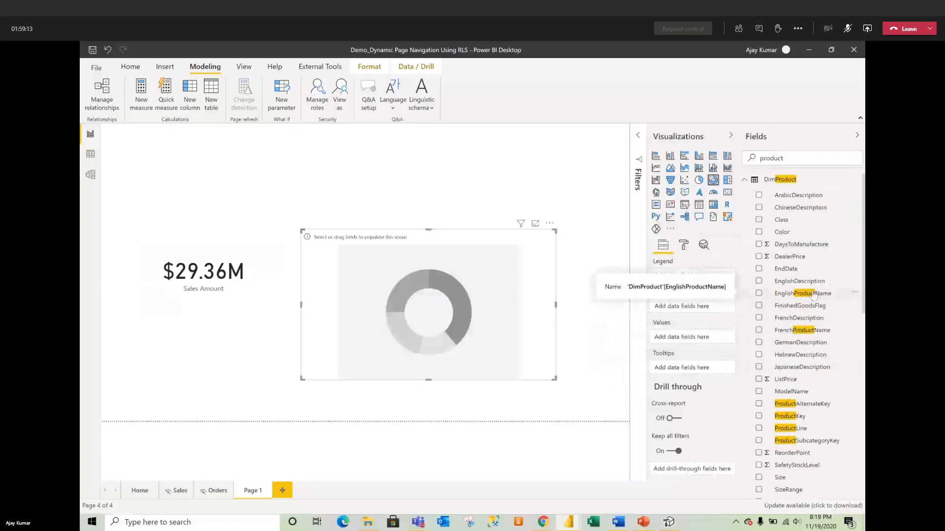
{"action": "left_click_drag", "start_coordinate": [679, 293], "coordinate": [682, 276]}
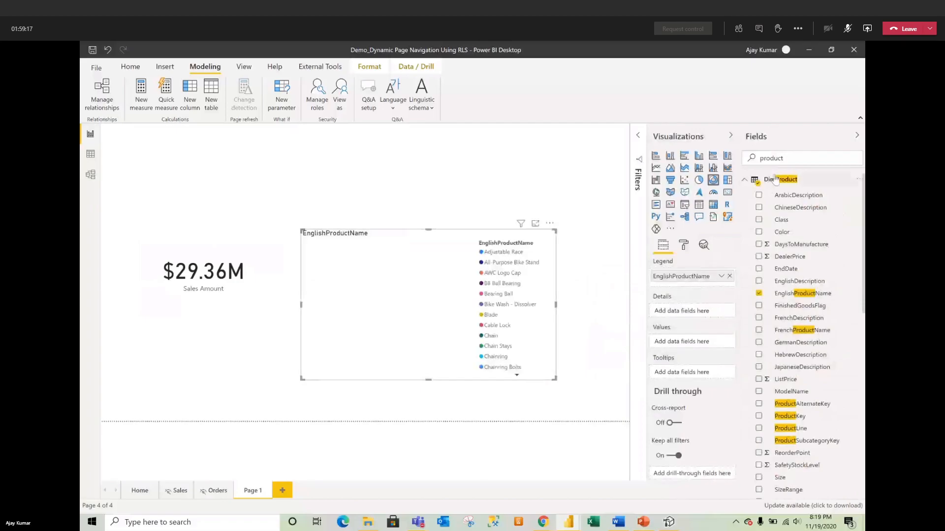
Step: Set Order Amount as the donut's values and make the chart larger
{"action": "left_click_drag", "start_coordinate": [792, 158], "coordinate": [761, 155]}
{"action": "type", "text": "sales"}
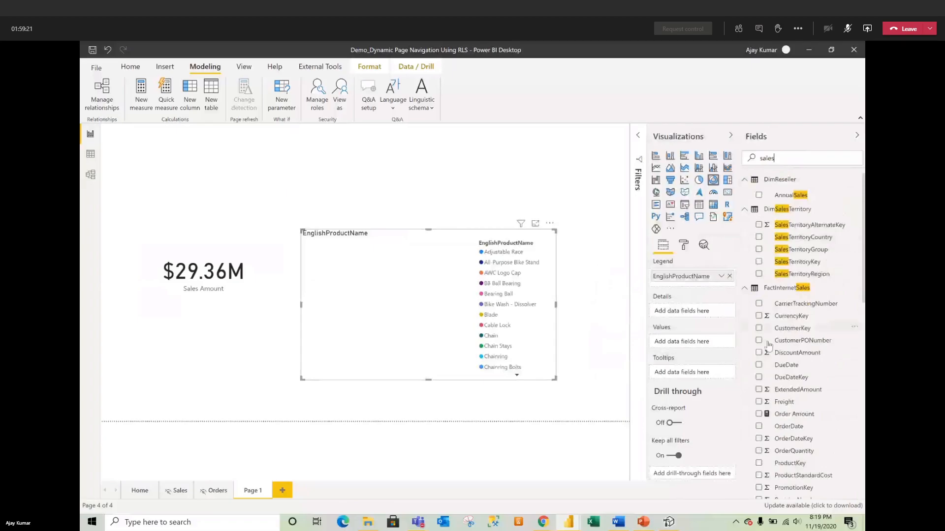
{"action": "left_click_drag", "start_coordinate": [793, 415], "coordinate": [699, 345]}
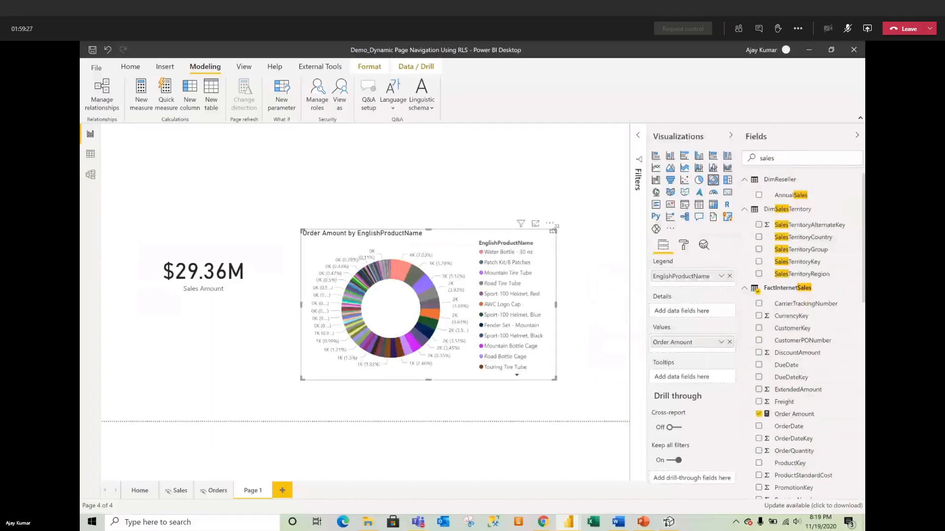
{"action": "left_click_drag", "start_coordinate": [555, 228], "coordinate": [614, 213]}
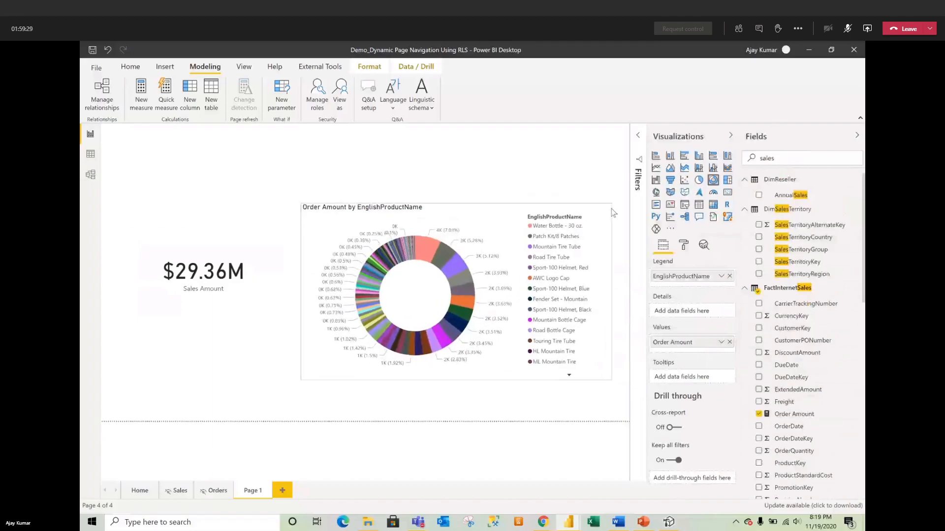
Step: Add a top-left SalesTerritoryCountry slicer and filter it to Canada
{"action": "left_click", "coordinate": [197, 250]}
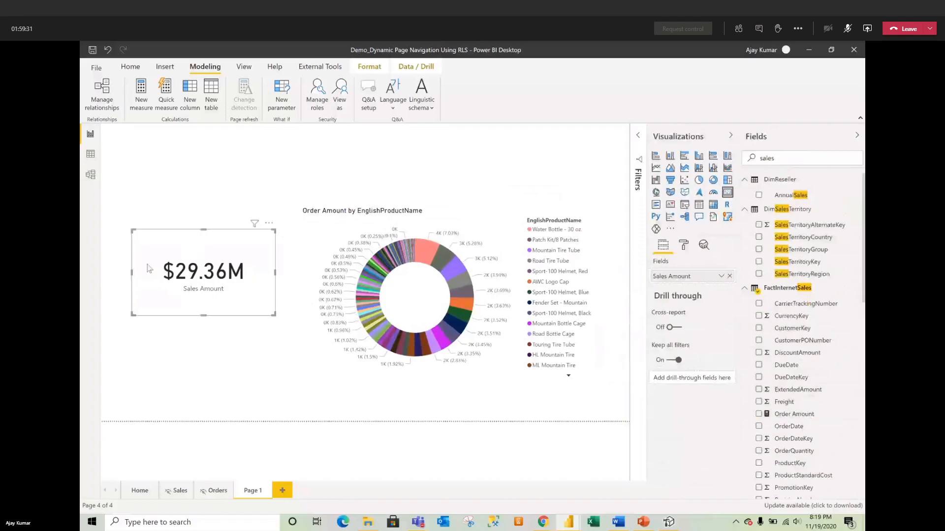
{"action": "left_click", "coordinate": [131, 319]}
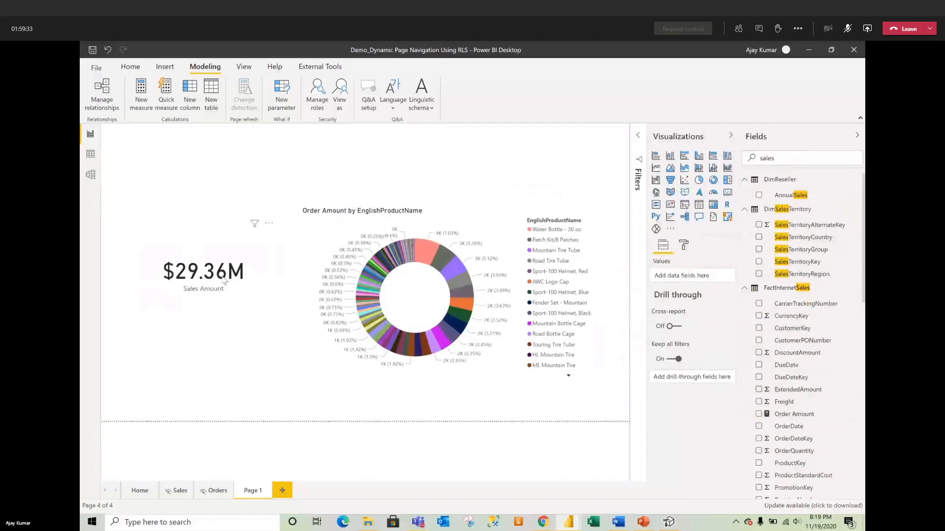
{"action": "left_click_drag", "start_coordinate": [800, 159], "coordinate": [735, 159]}
{"action": "type", "text": "country"}
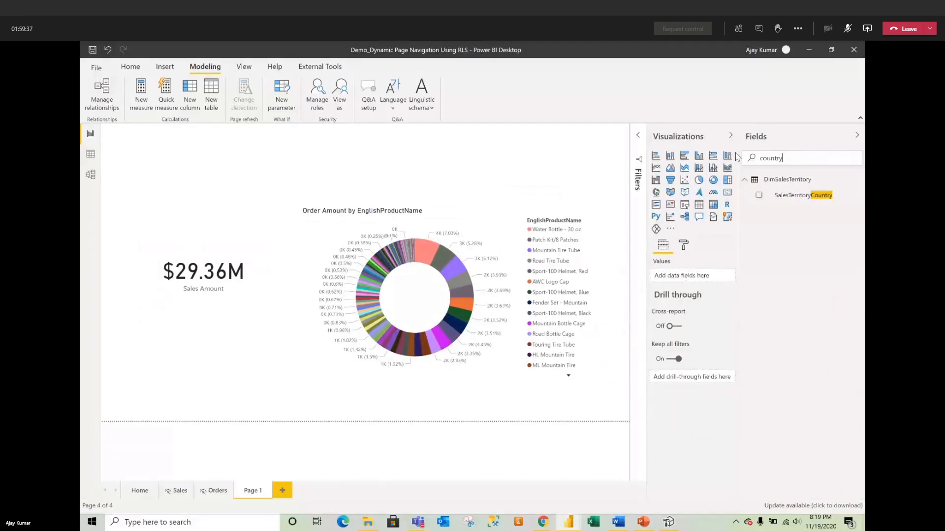
{"action": "left_click_drag", "start_coordinate": [795, 202], "coordinate": [300, 160]}
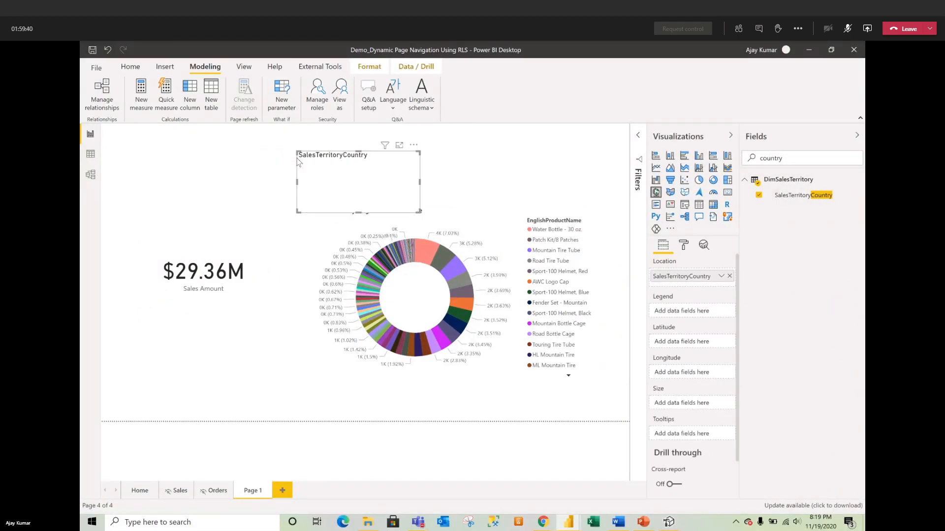
{"action": "left_click", "coordinate": [684, 205]}
{"action": "left_click_drag", "start_coordinate": [375, 158], "coordinate": [187, 151]}
{"action": "left_click_drag", "start_coordinate": [226, 202], "coordinate": [279, 215]}
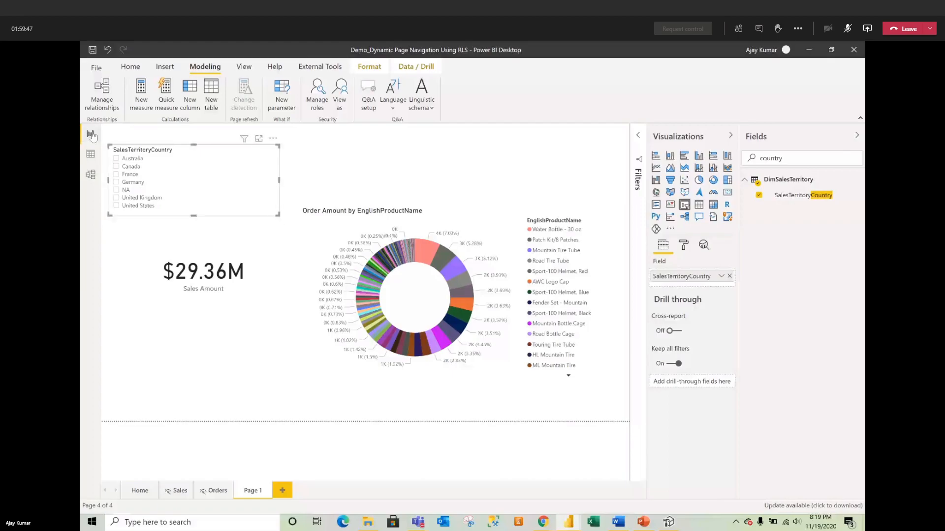
{"action": "left_click", "coordinate": [126, 159]}
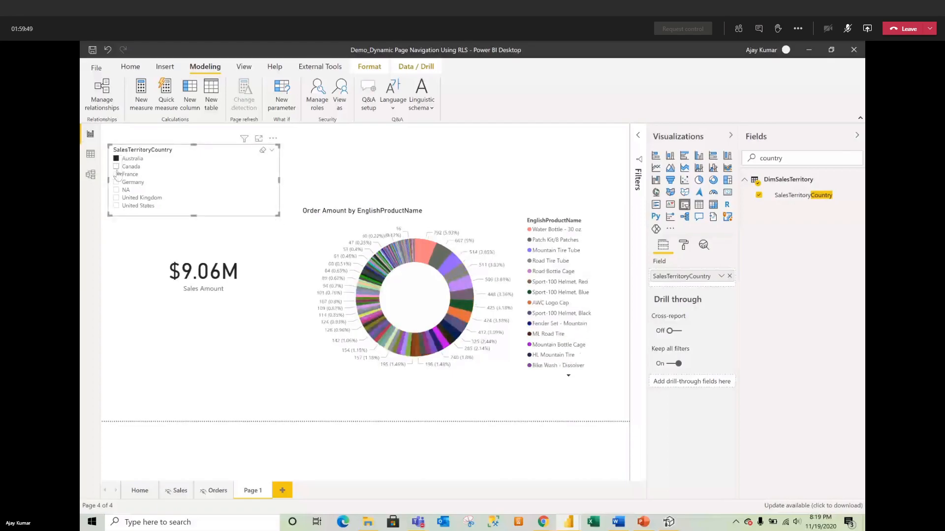
{"action": "left_click", "coordinate": [123, 166]}
Step: Enlarge the Sales Amount card and shift it slightly left and down
{"action": "left_click", "coordinate": [202, 254]}
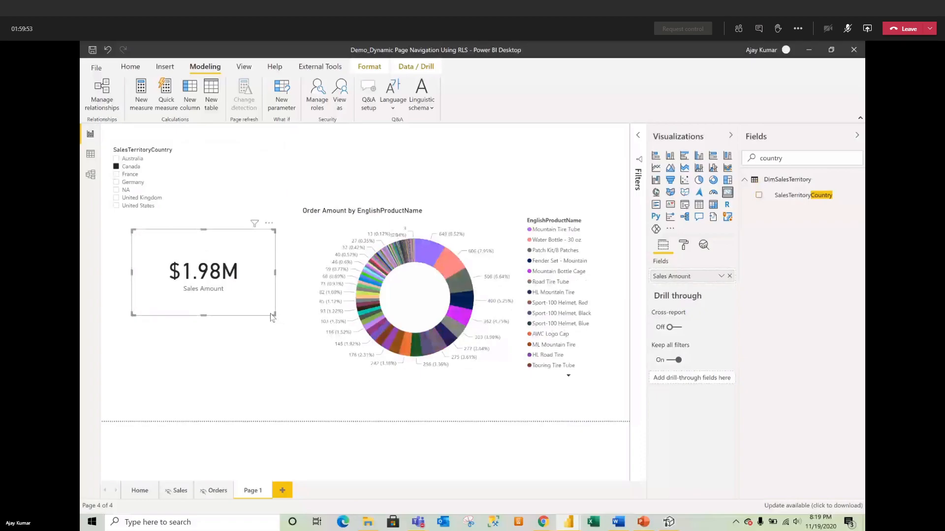
{"action": "left_click_drag", "start_coordinate": [272, 313], "coordinate": [299, 340]}
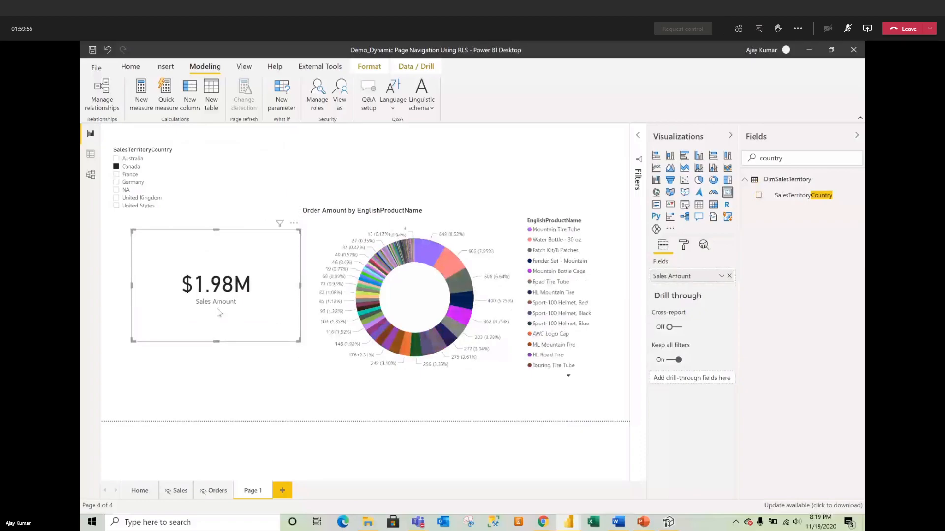
{"action": "left_click_drag", "start_coordinate": [223, 252], "coordinate": [200, 257]}
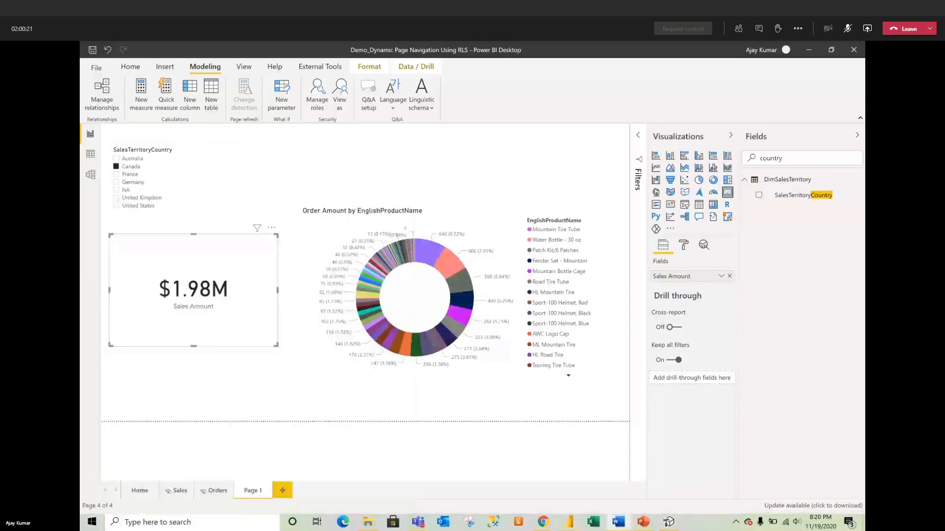
{"action": "left_click", "coordinate": [448, 160]}
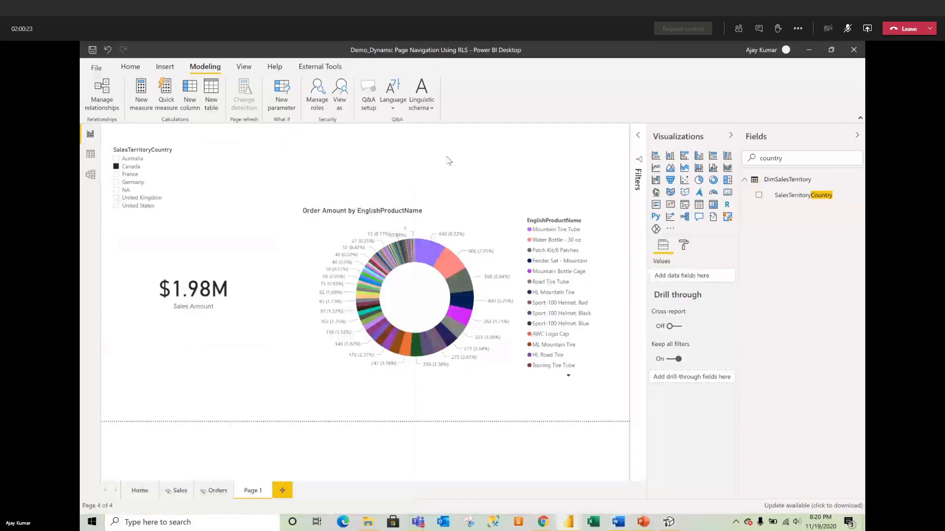
Step: Create the DimSalesTerritory measure 'Dy Title' from the pasted DAX and delete the leftover name line
{"action": "left_click", "coordinate": [859, 180]}
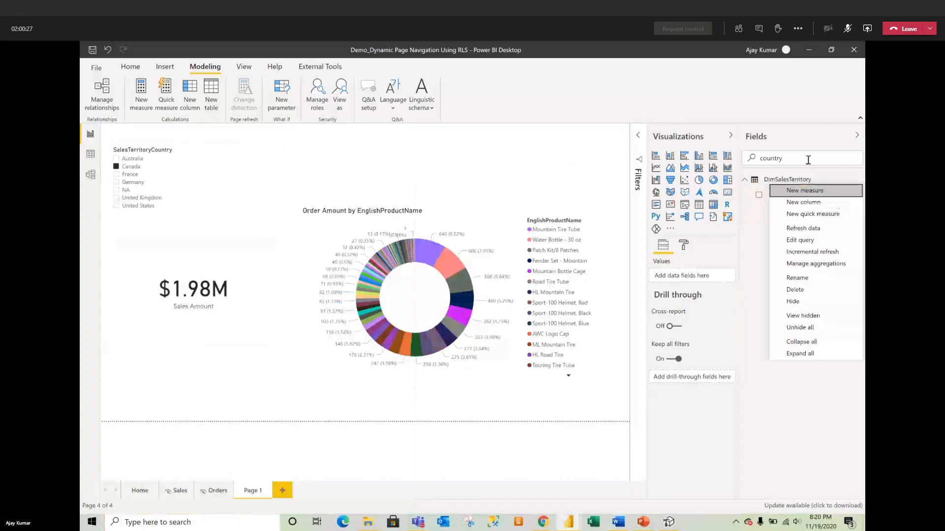
{"action": "left_click", "coordinate": [809, 193]}
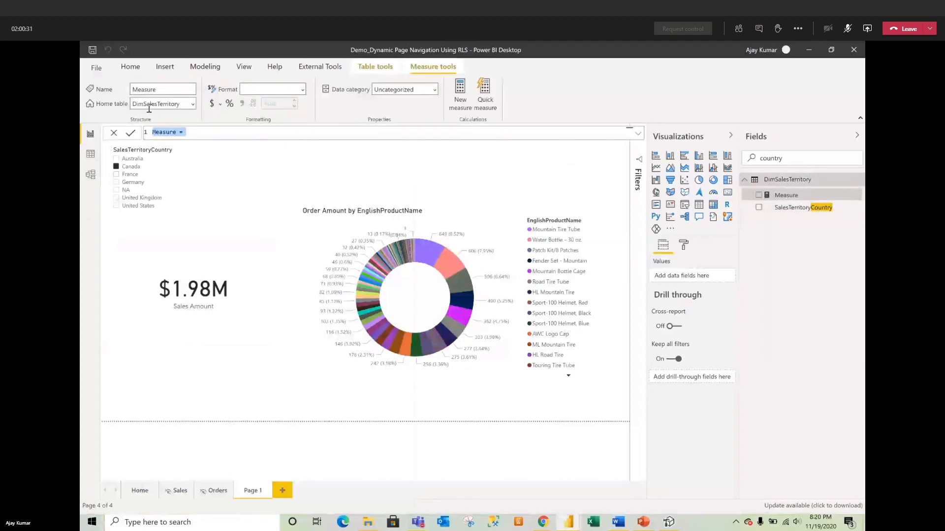
{"action": "type", "text": "Dy Title ="}
{"action": "left_click", "coordinate": [638, 133]}
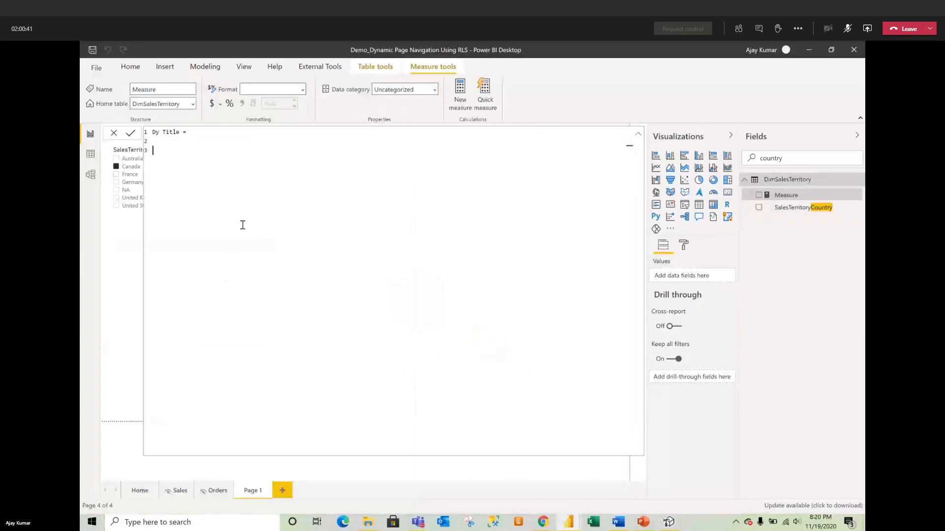
{"action": "key", "text": "ctrl+v"}
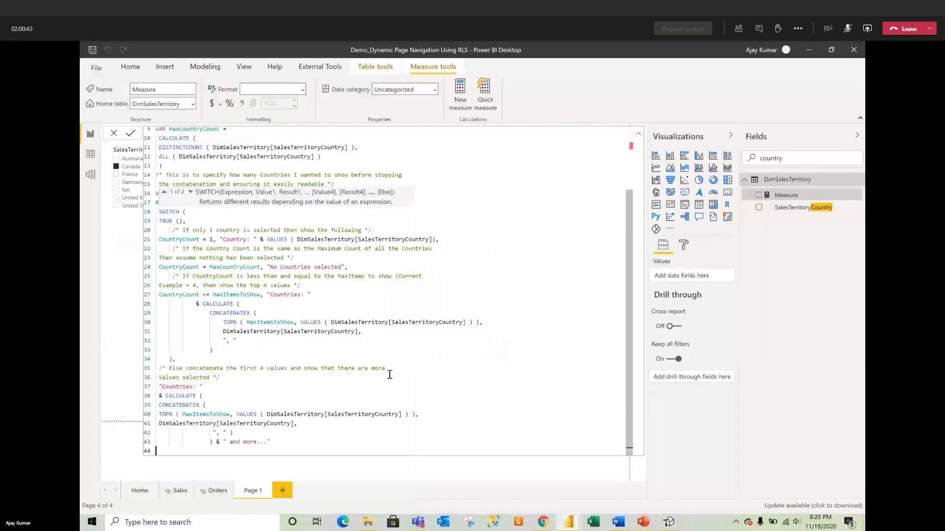
{"action": "scroll", "coordinate": [389, 375], "scroll_direction": "up", "scroll_amount": 3}
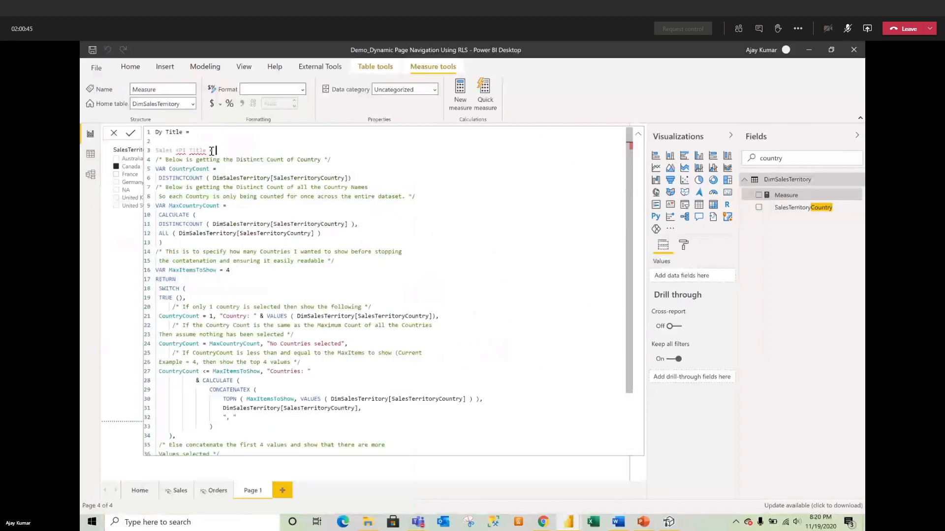
{"action": "left_click_drag", "start_coordinate": [216, 150], "coordinate": [140, 155]}
{"action": "key", "text": "BackSpace"}
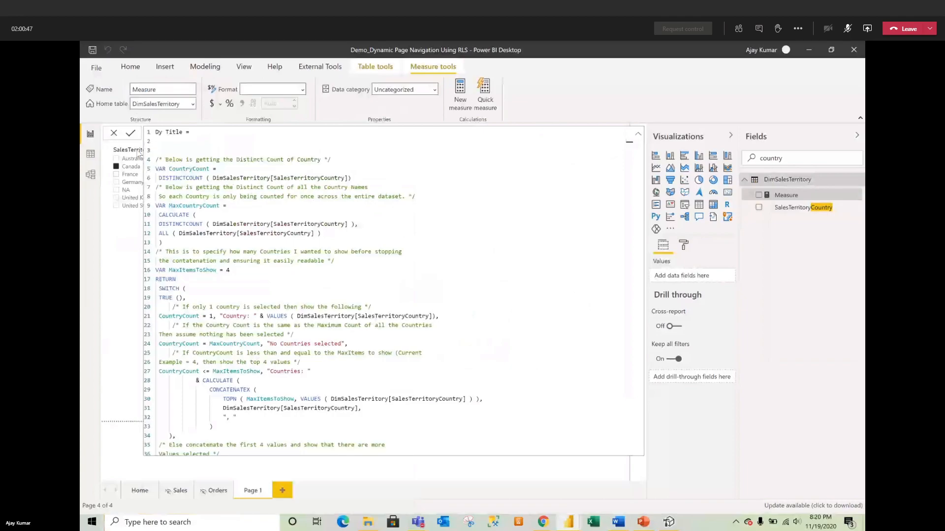
{"action": "key", "text": "BackSpace"}
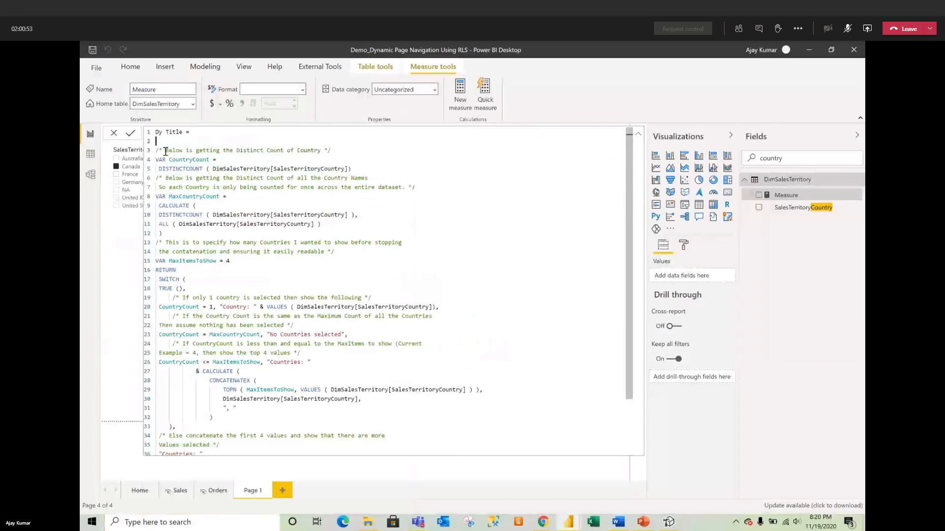
Step: Walk through the formula's CountryCount, MaxCountryCount, ALL expression and MaxItemsToShow = 4 parts
{"action": "left_click_drag", "start_coordinate": [156, 159], "coordinate": [217, 158]}
{"action": "left_click", "coordinate": [243, 161]}
{"action": "left_click_drag", "start_coordinate": [351, 169], "coordinate": [162, 169]}
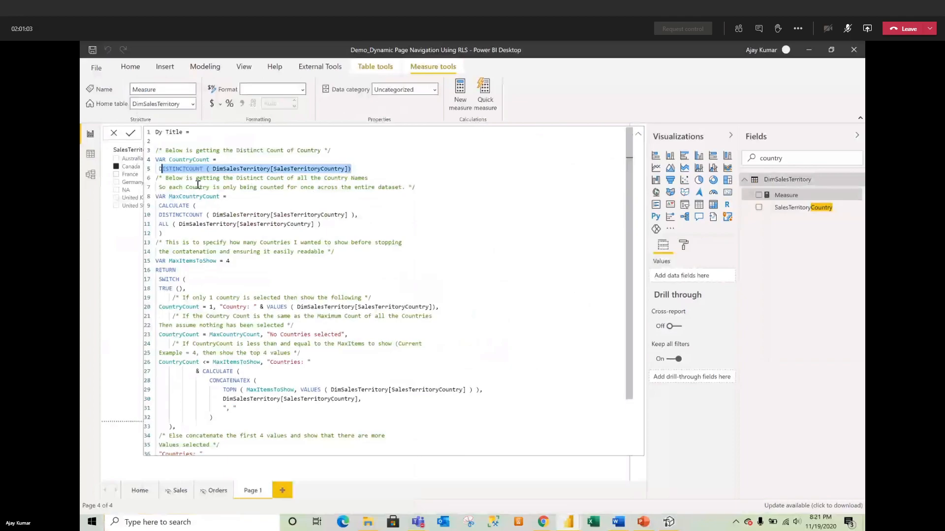
{"action": "left_click", "coordinate": [195, 205]}
{"action": "left_click_drag", "start_coordinate": [165, 179], "coordinate": [398, 186]}
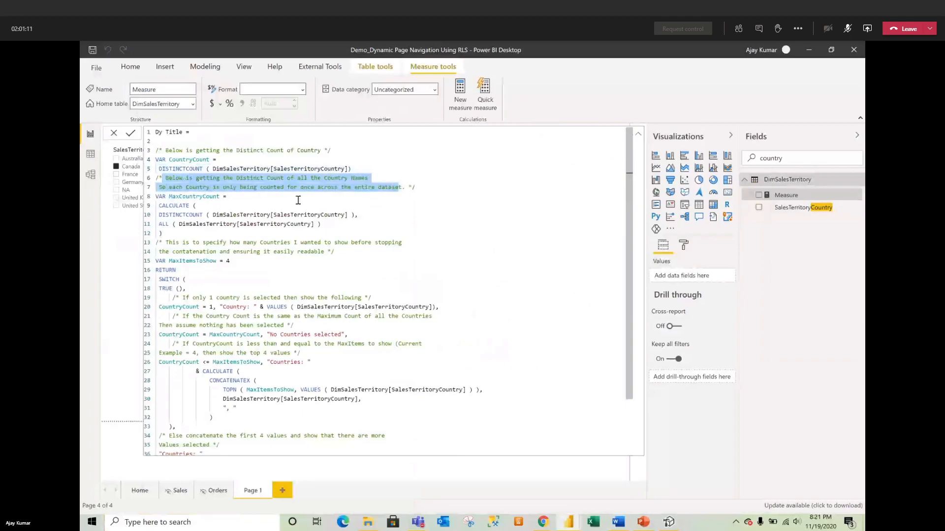
{"action": "key", "text": "shift+Right"}
{"action": "left_click", "coordinate": [296, 196]}
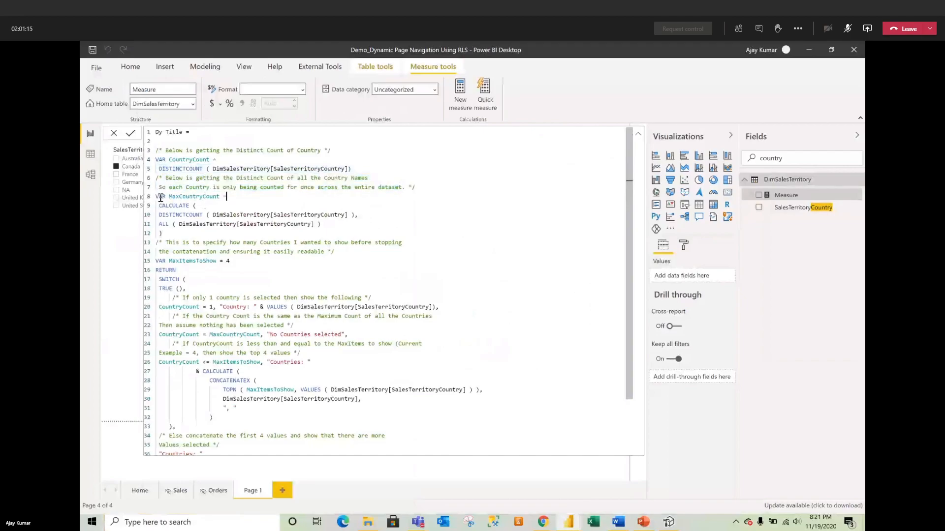
{"action": "left_click_drag", "start_coordinate": [170, 196], "coordinate": [225, 199]}
{"action": "left_click", "coordinate": [169, 209]}
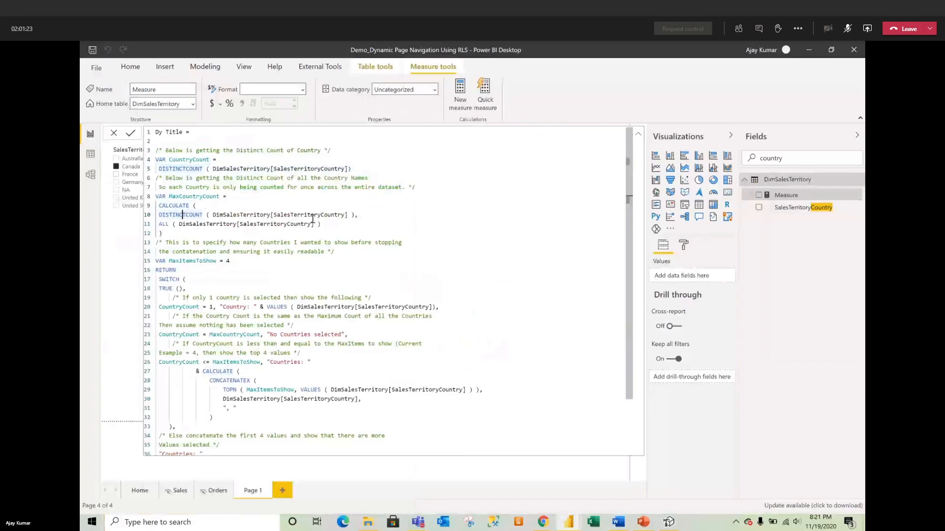
{"action": "left_click_drag", "start_coordinate": [321, 225], "coordinate": [196, 224]}
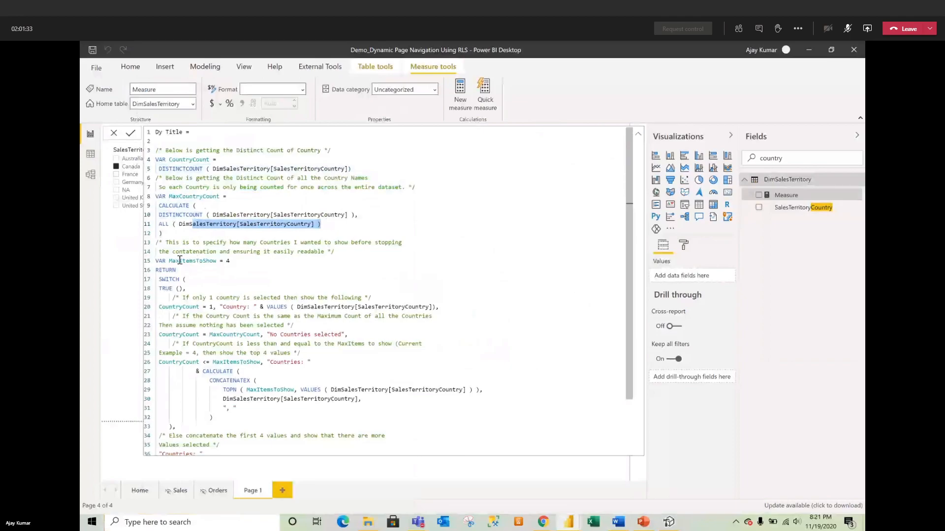
{"action": "left_click_drag", "start_coordinate": [242, 261], "coordinate": [162, 260]}
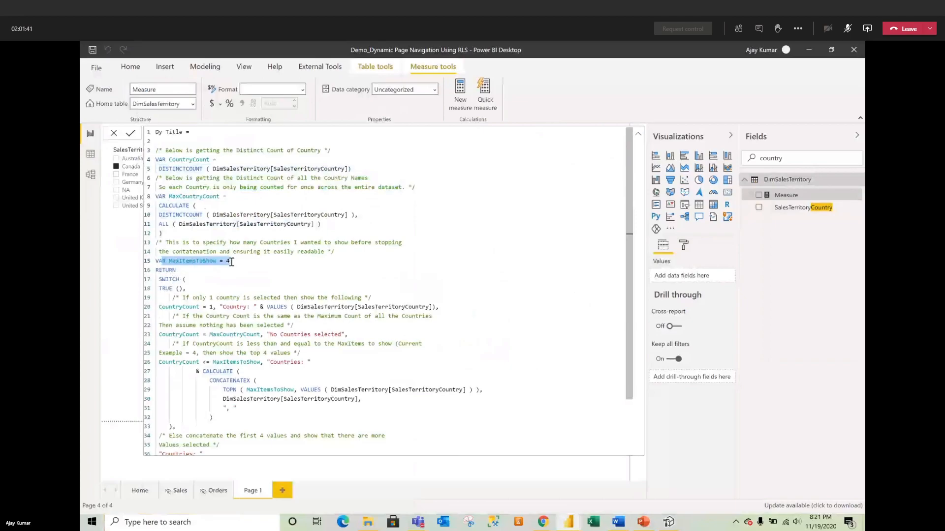
{"action": "left_click", "coordinate": [190, 268]}
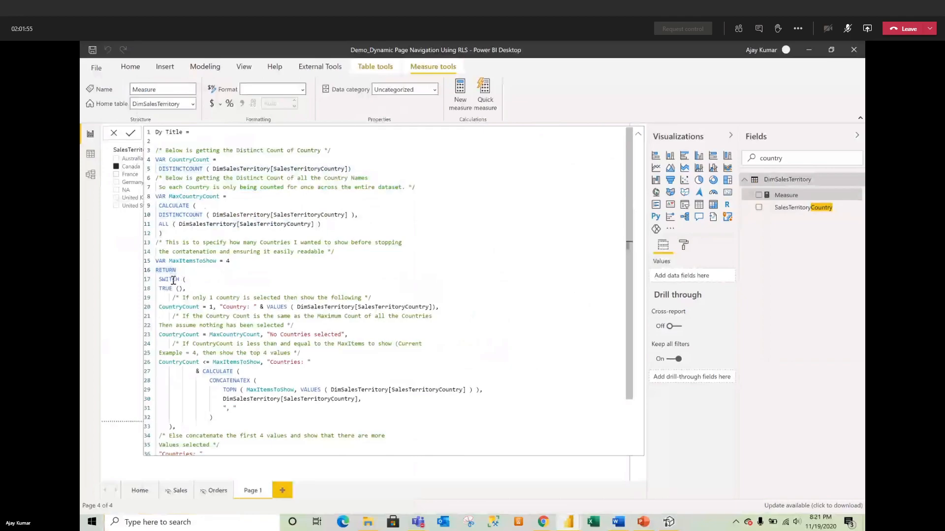
{"action": "left_click_drag", "start_coordinate": [185, 279], "coordinate": [157, 279]}
{"action": "scroll", "coordinate": [196, 301], "scroll_direction": "down", "scroll_amount": 2}
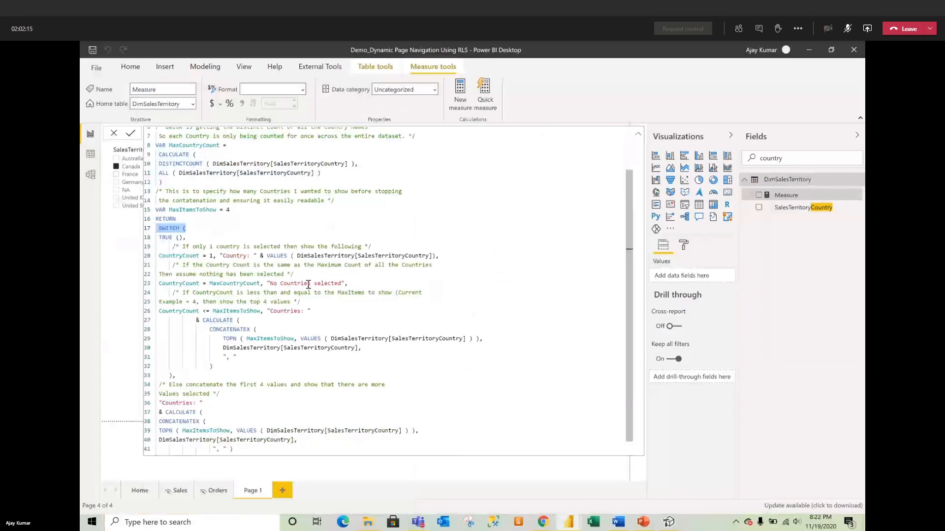
{"action": "left_click", "coordinate": [342, 278]}
{"action": "mouse_move", "coordinate": [342, 279]}
{"action": "left_mouse_down"}
{"action": "mouse_move", "coordinate": [324, 281]}
{"action": "mouse_move", "coordinate": [351, 280]}
{"action": "left_mouse_up"}
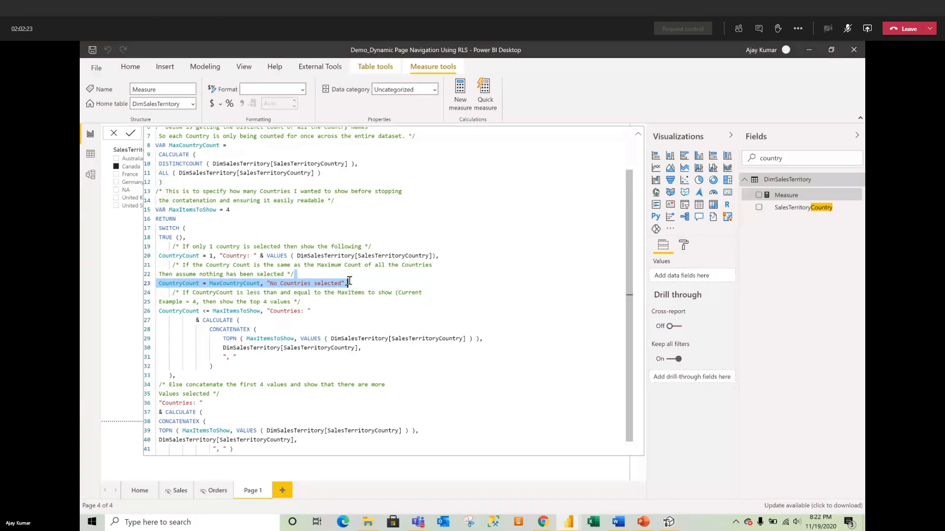
{"action": "left_click", "coordinate": [349, 281]}
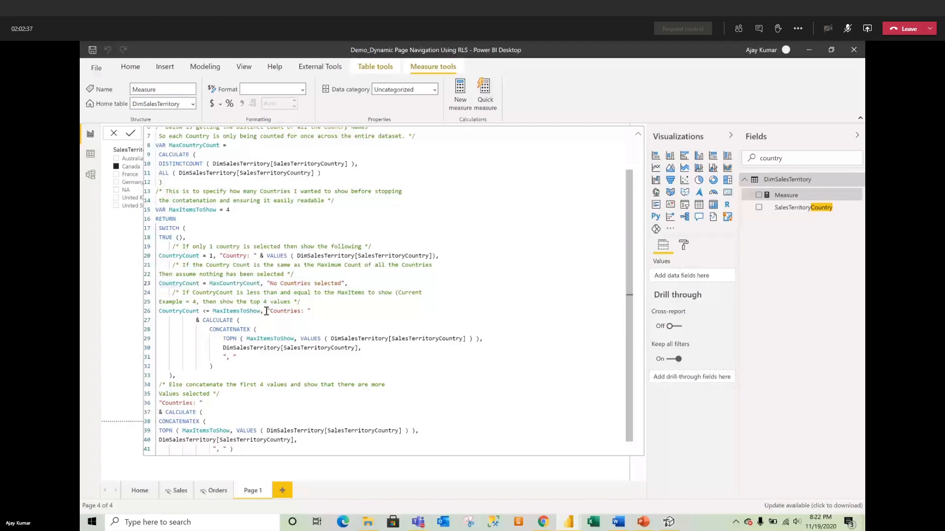
{"action": "left_click_drag", "start_coordinate": [266, 311], "coordinate": [336, 311]}
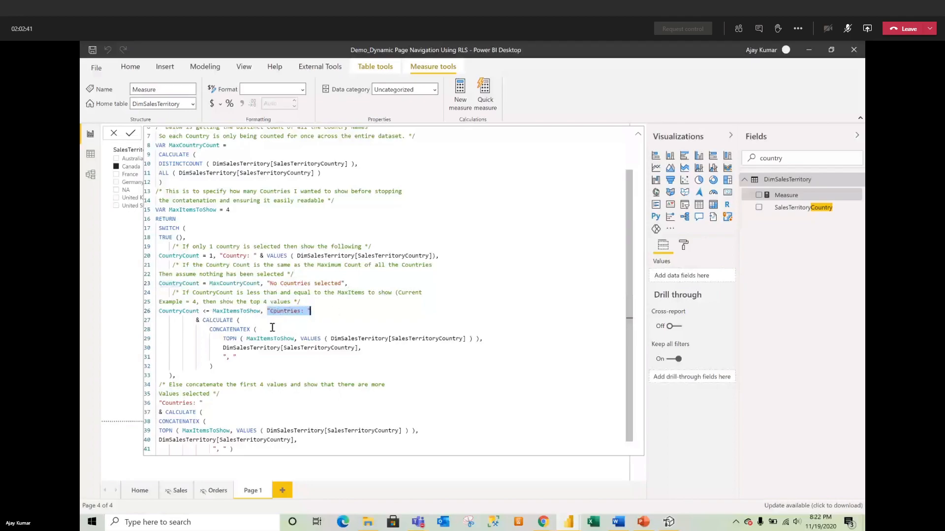
{"action": "left_click_drag", "start_coordinate": [203, 320], "coordinate": [362, 348]}
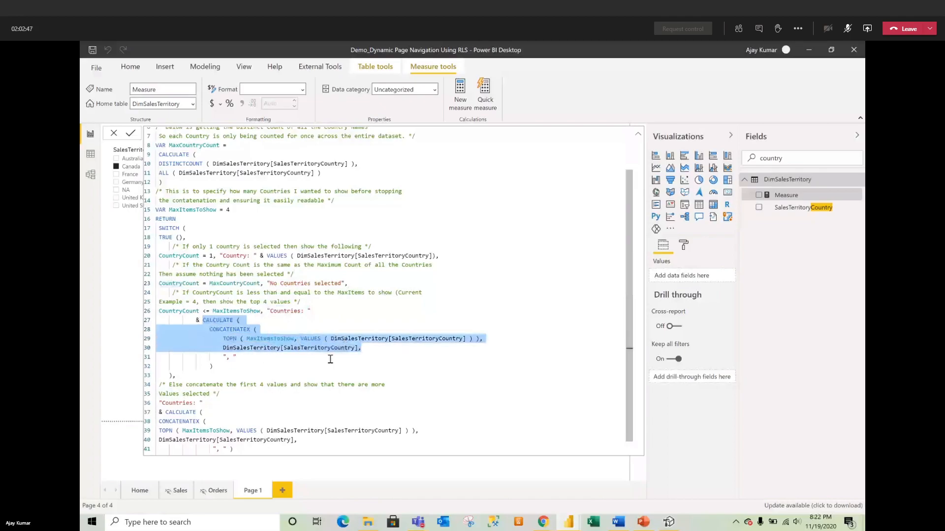
{"action": "left_click", "coordinate": [231, 362]}
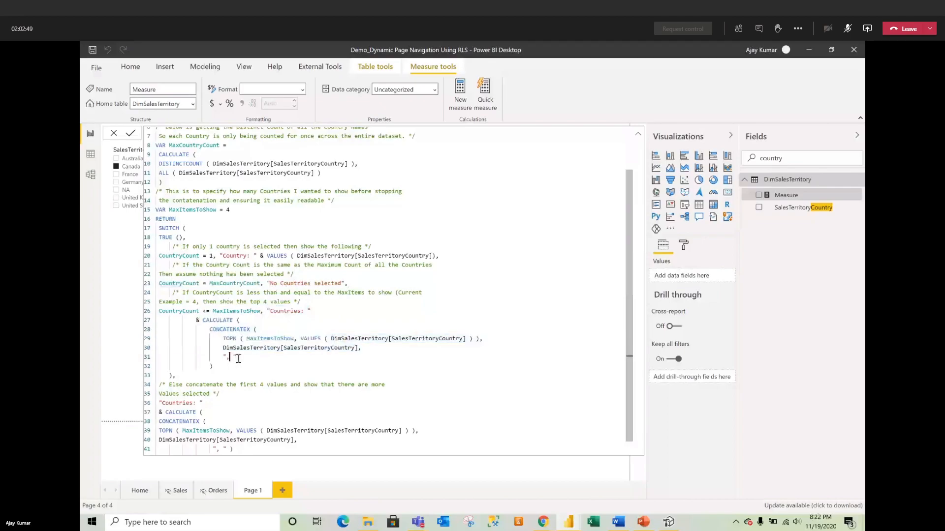
{"action": "left_click_drag", "start_coordinate": [245, 357], "coordinate": [219, 357]}
{"action": "scroll", "coordinate": [237, 411], "scroll_direction": "down", "scroll_amount": 1}
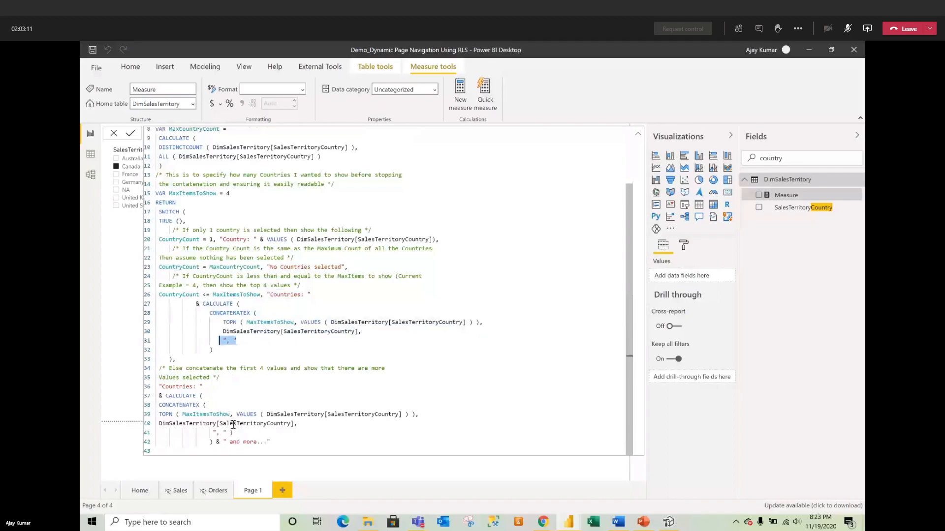
Step: Commit the Dy Title measure and clear the Canada selection in the country slicer
{"action": "left_click", "coordinate": [132, 137]}
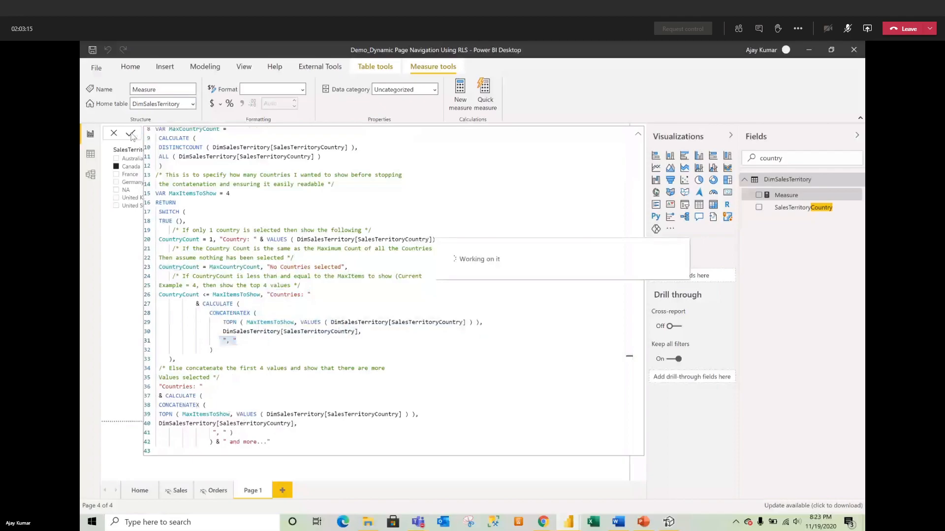
{"action": "left_click", "coordinate": [113, 133]}
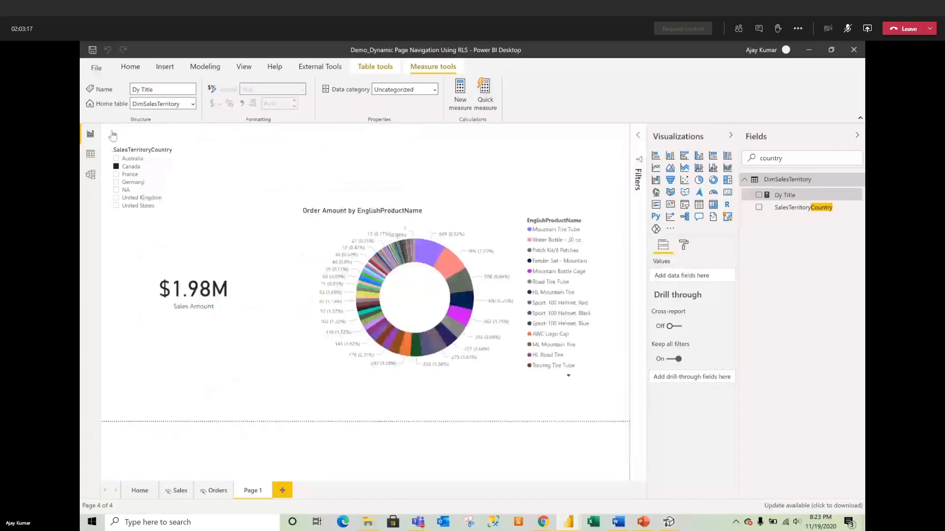
{"action": "left_click", "coordinate": [122, 167]}
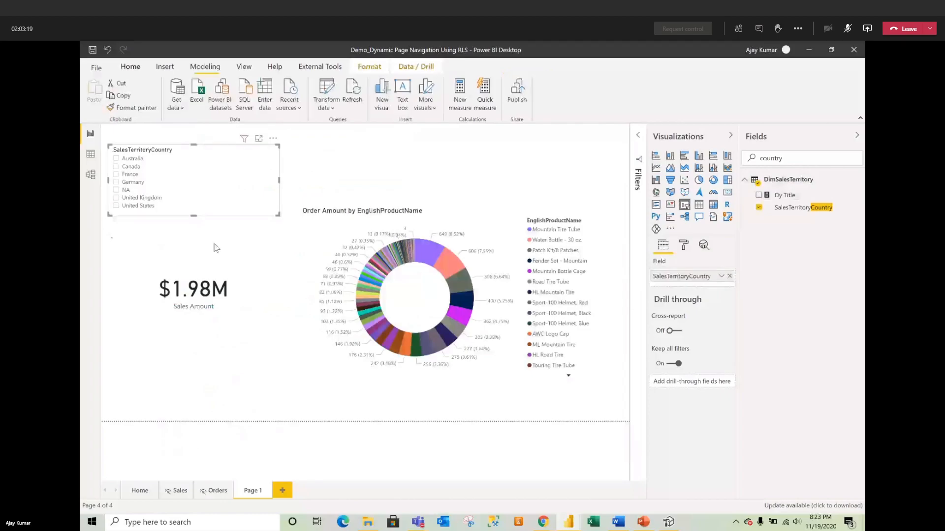
Step: Turn on the Sales Amount card's title and base its text on the Dy Title measure
{"action": "left_click", "coordinate": [248, 260]}
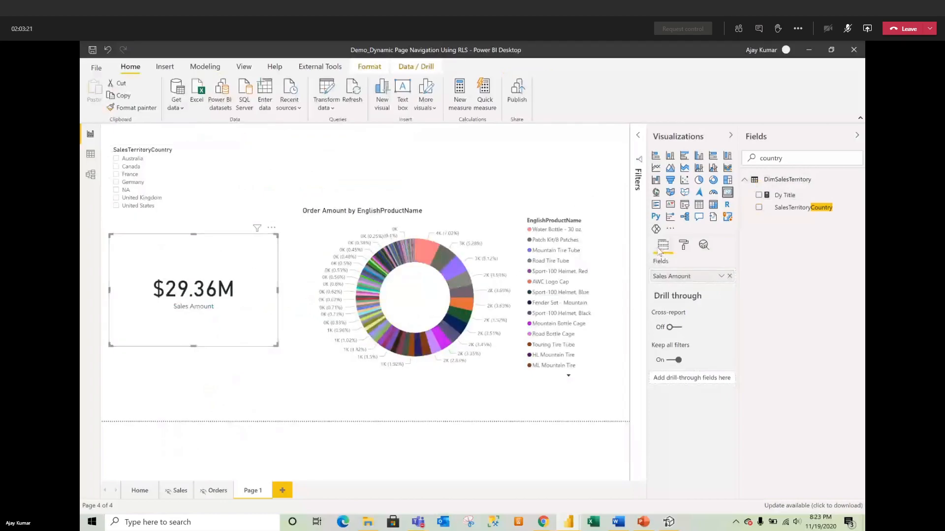
{"action": "left_click", "coordinate": [684, 246]}
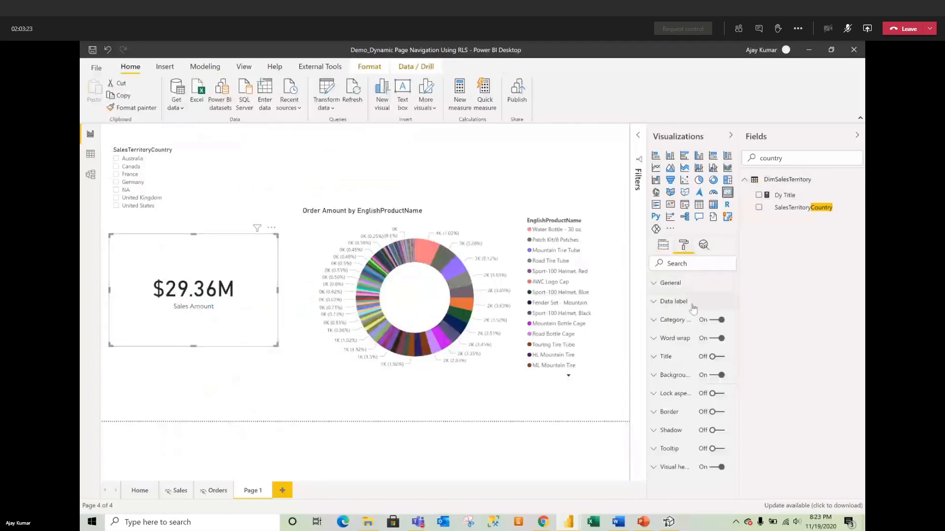
{"action": "left_click", "coordinate": [681, 359]}
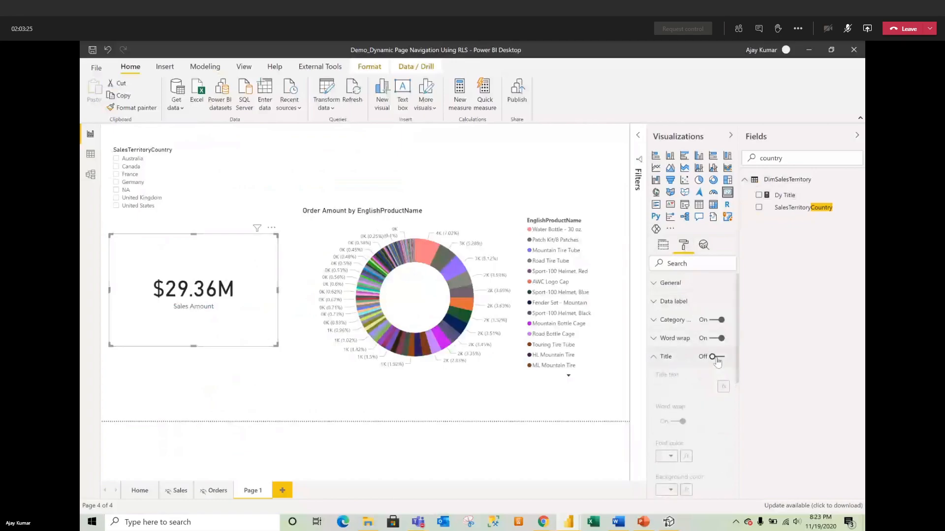
{"action": "left_click", "coordinate": [712, 357]}
{"action": "left_click", "coordinate": [723, 386]}
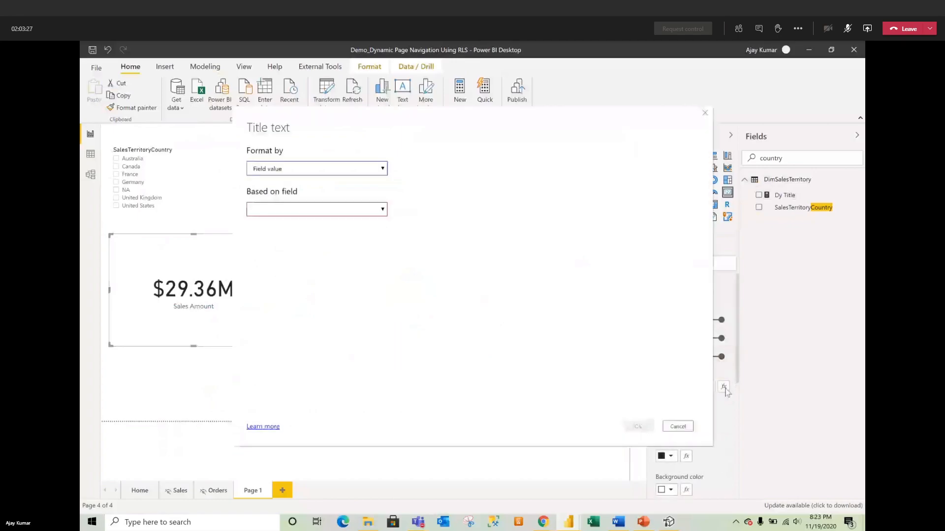
{"action": "left_click", "coordinate": [320, 209]}
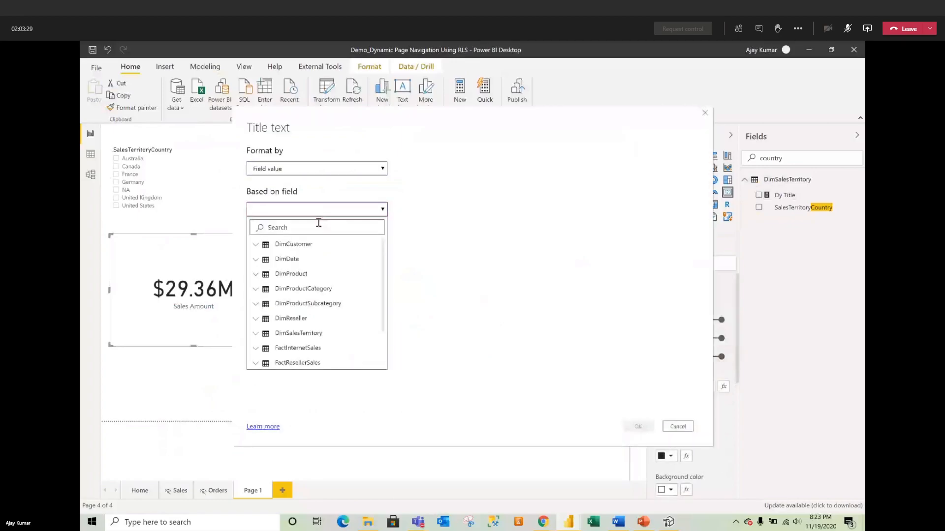
{"action": "type", "text": "dy"}
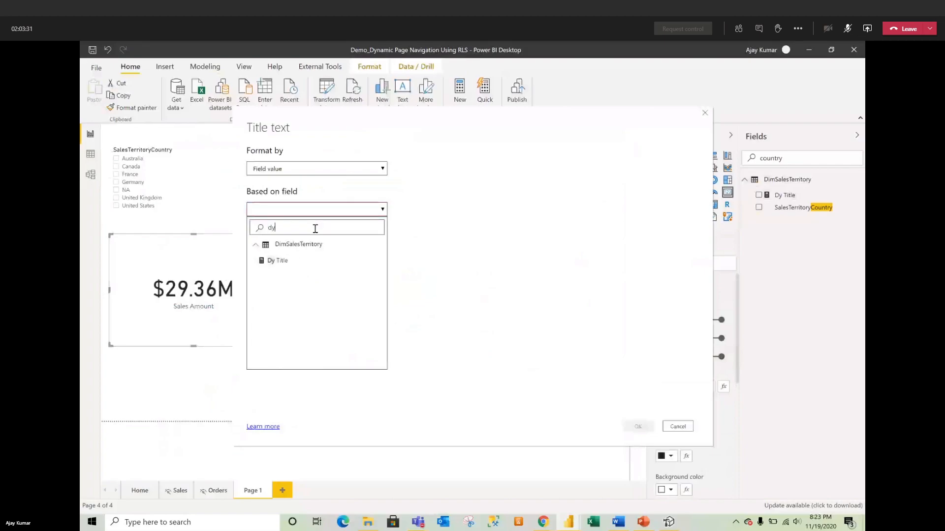
{"action": "left_click", "coordinate": [277, 260]}
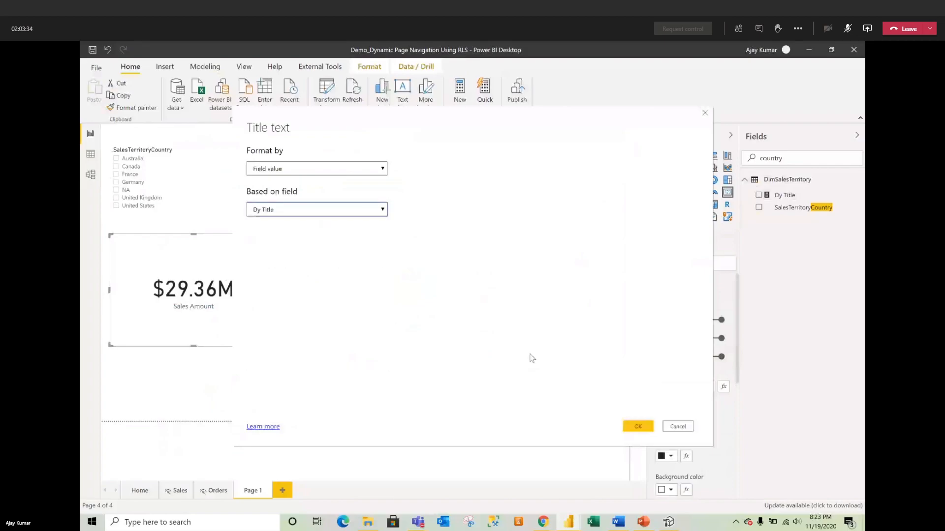
{"action": "left_click", "coordinate": [638, 427]}
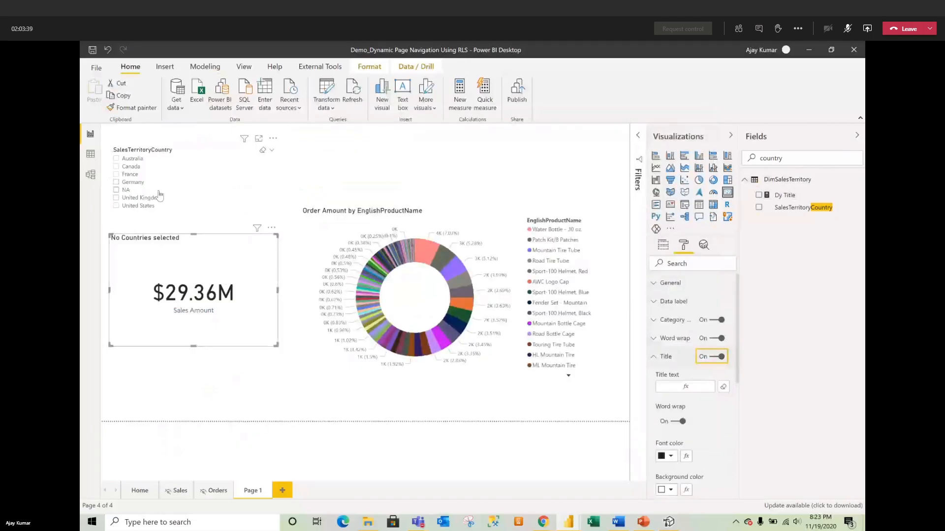
Step: Tick Australia, France, Canada, Germany, United Kingdom, United States and NA in the country slicer
{"action": "left_click", "coordinate": [138, 159]}
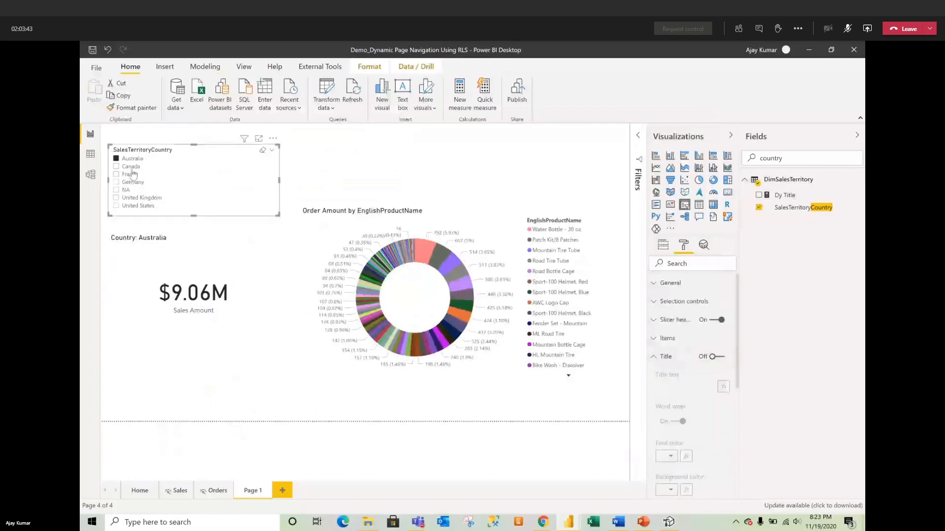
{"action": "left_click", "coordinate": [132, 174], "text": "ctrl"}
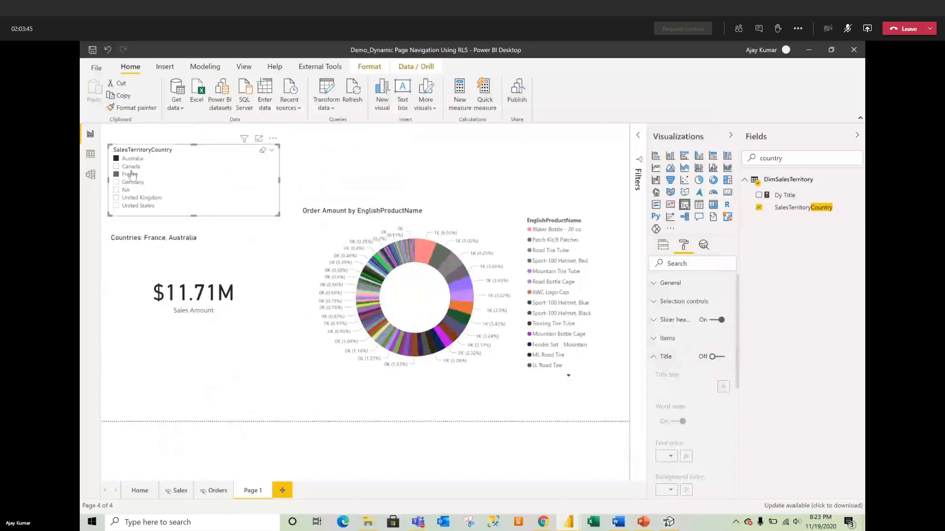
{"action": "left_click", "coordinate": [130, 167], "text": "ctrl"}
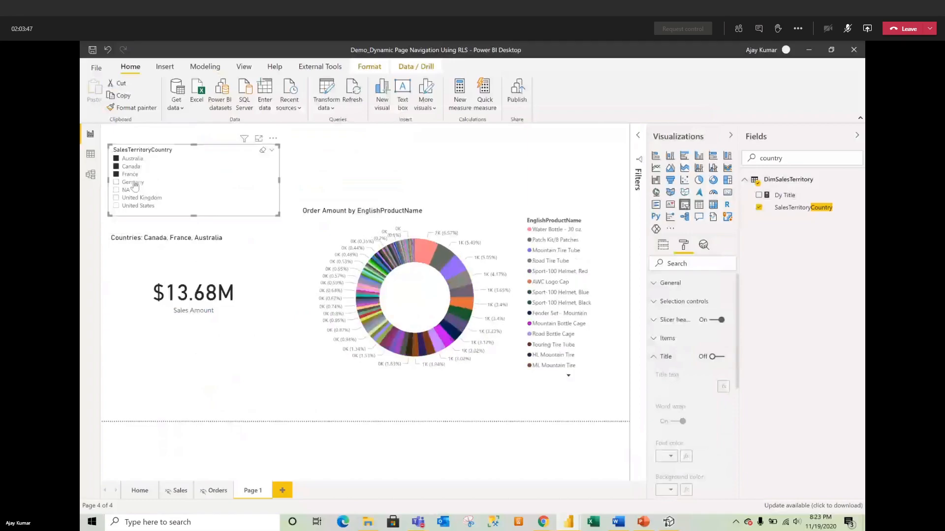
{"action": "left_click", "coordinate": [132, 183], "text": "ctrl"}
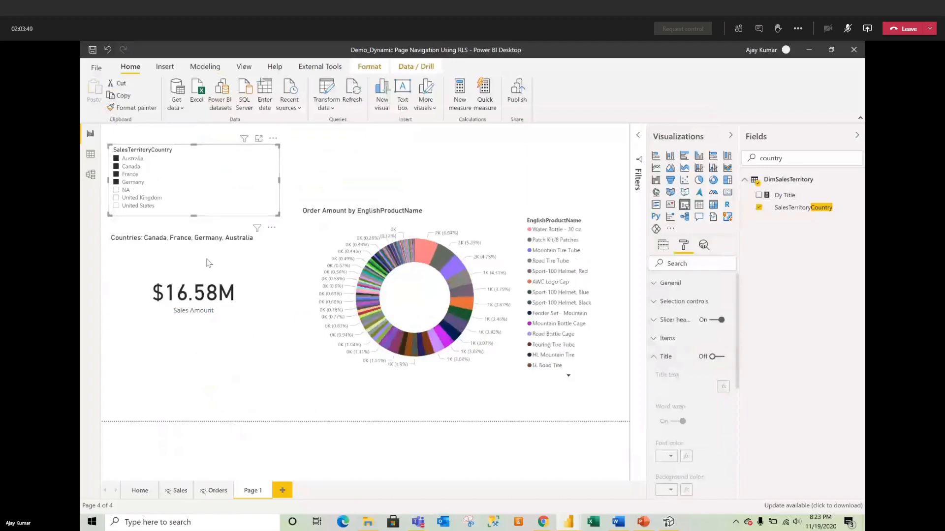
{"action": "left_click", "coordinate": [131, 200], "text": "ctrl"}
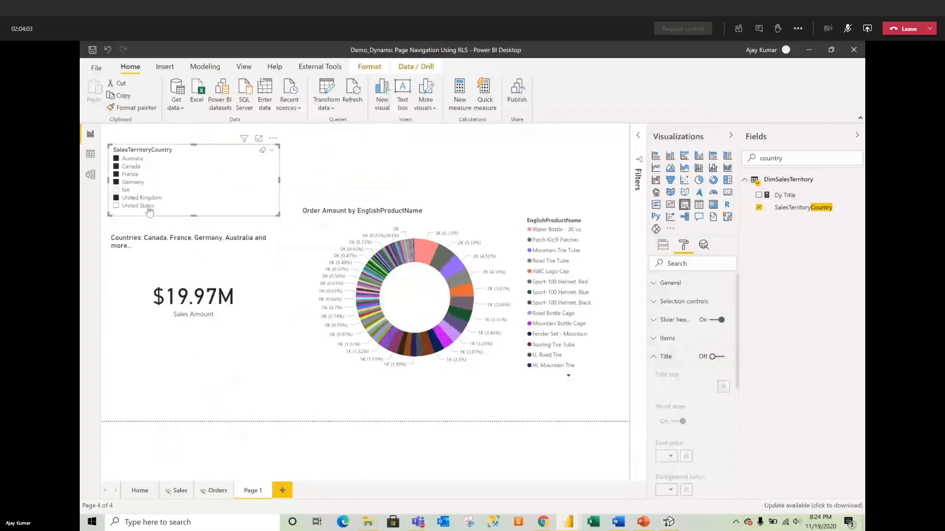
{"action": "left_click", "coordinate": [117, 206]}
{"action": "left_click", "coordinate": [115, 190]}
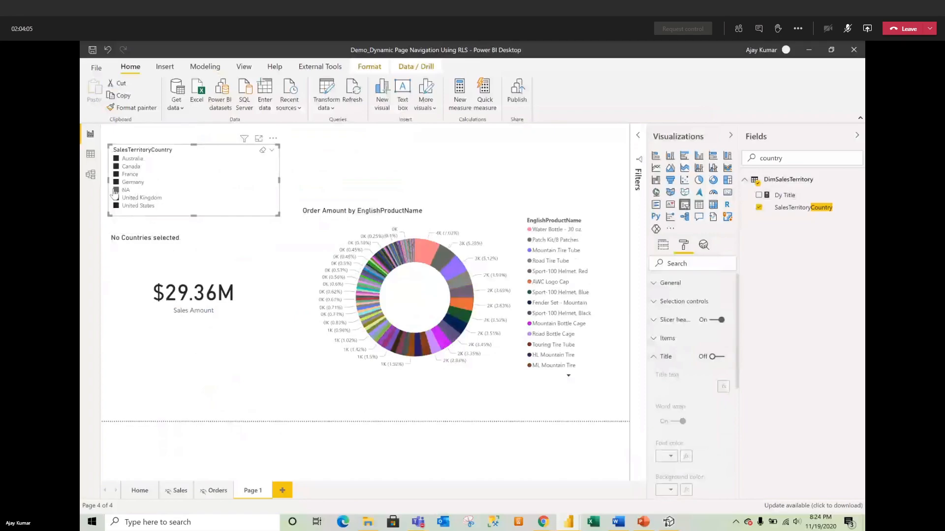
{"action": "left_click", "coordinate": [136, 225]}
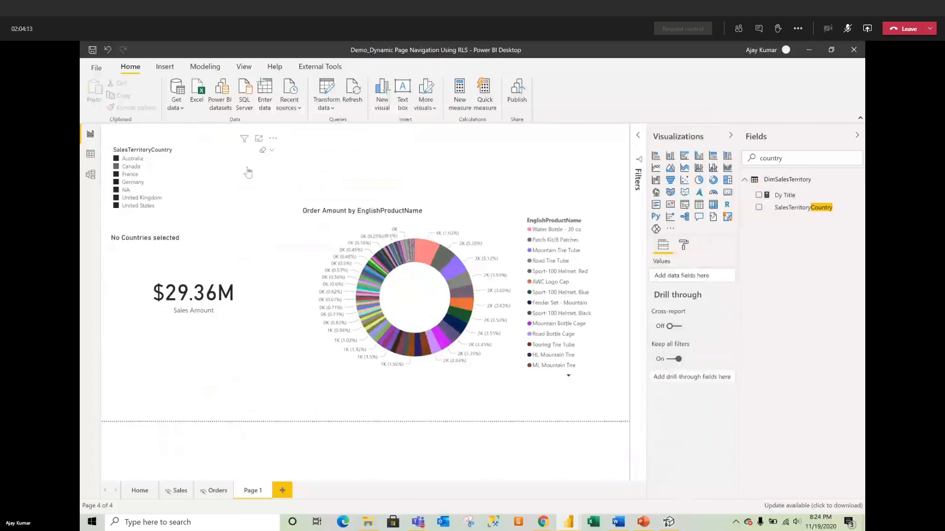
Step: Drag the country slicer's top-right corner up and slightly outward to enlarge it
{"action": "left_click", "coordinate": [278, 149]}
{"action": "left_click_drag", "start_coordinate": [296, 136], "coordinate": [295, 130]}
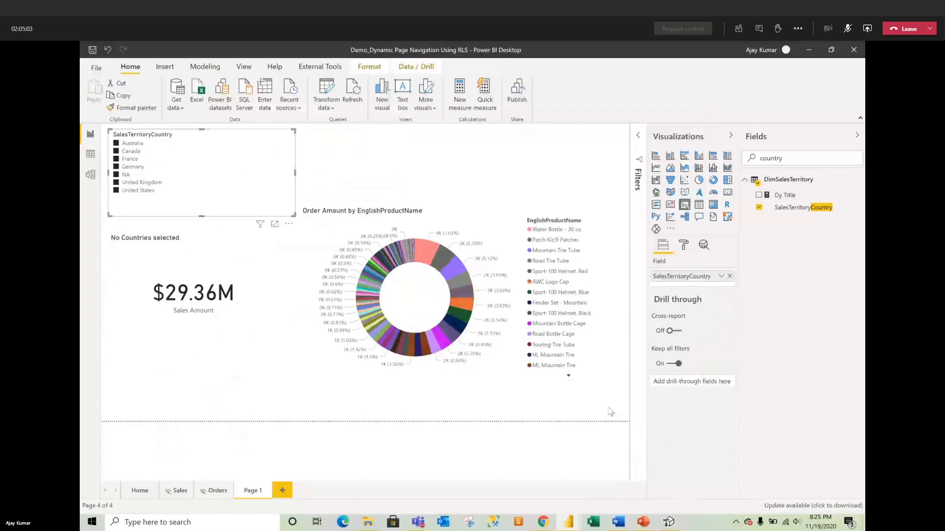
Step: Collapse the Visualizations and Fields panes and shrink the country slicer to fit its list
{"action": "left_click", "coordinate": [730, 135]}
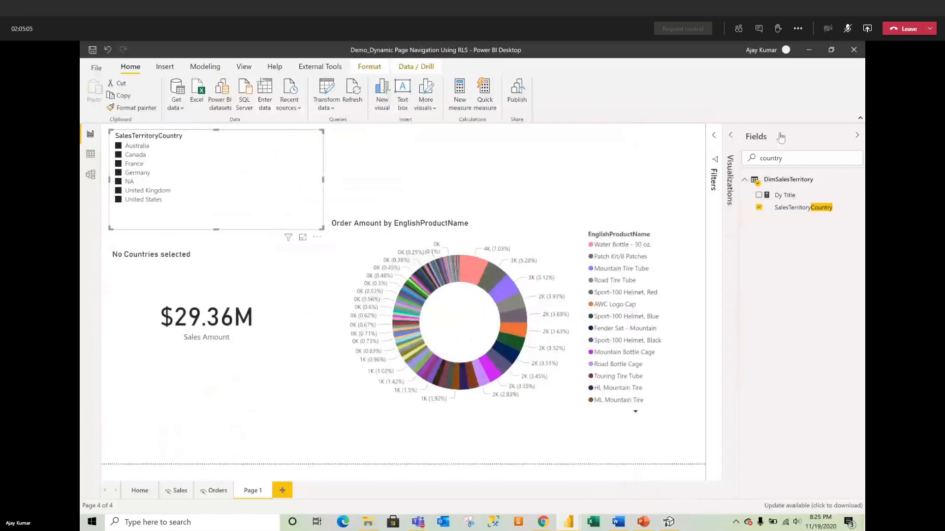
{"action": "left_click", "coordinate": [780, 137]}
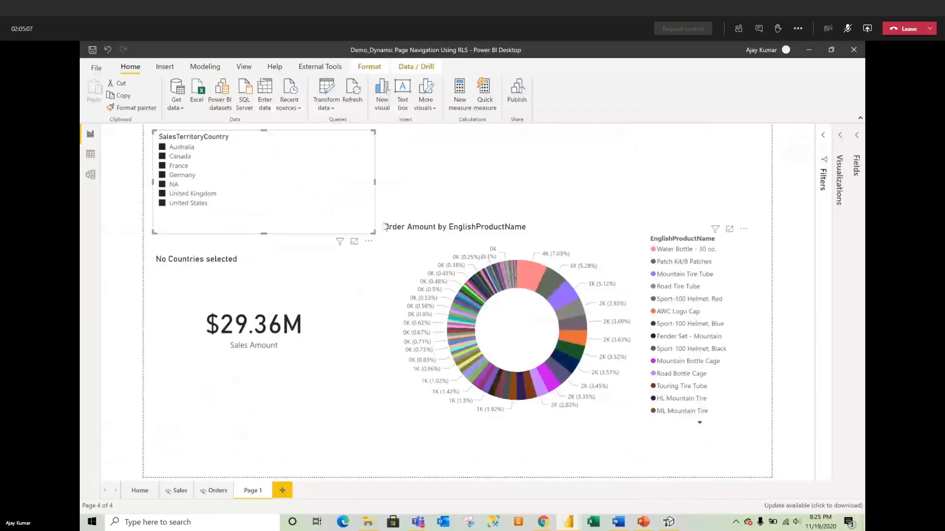
{"action": "left_click_drag", "start_coordinate": [370, 230], "coordinate": [286, 213]}
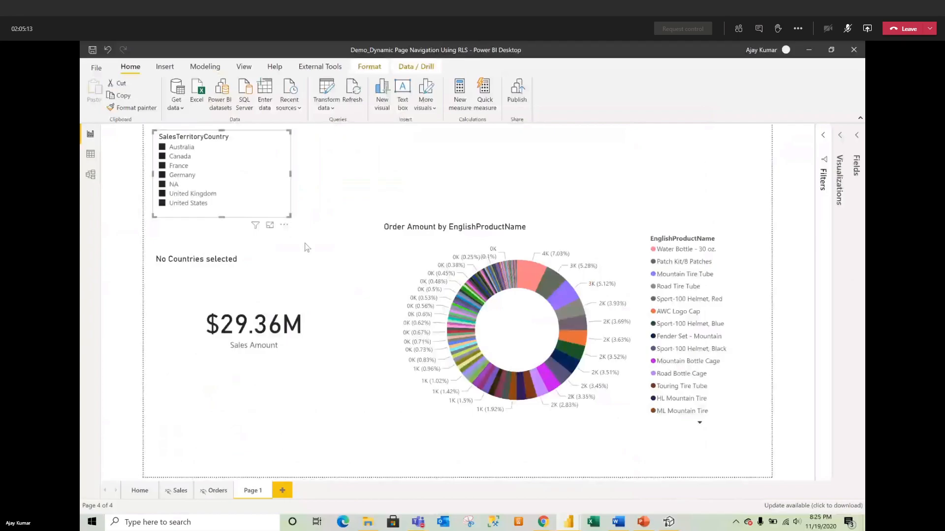
{"action": "left_click", "coordinate": [209, 238]}
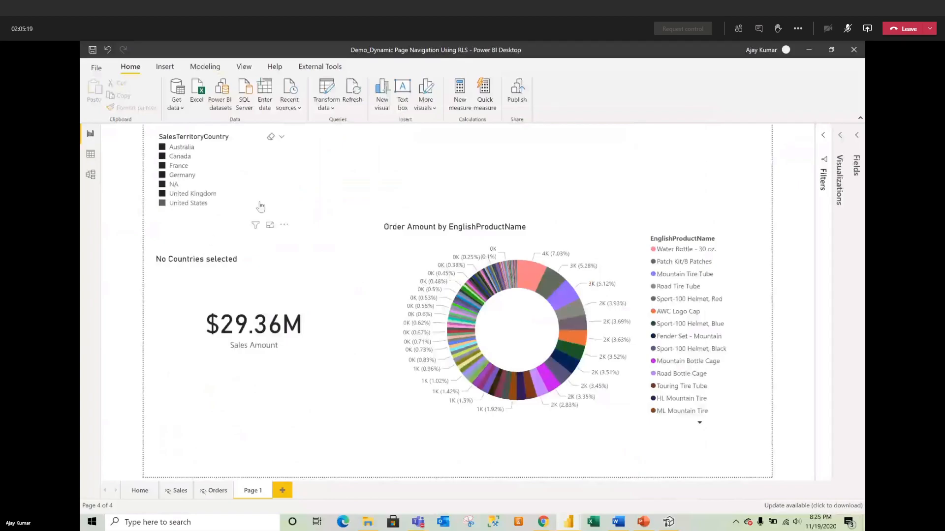
Step: Drag the SalesTerritoryCountry slicer left to align with the page edge
{"action": "left_click", "coordinate": [193, 222]}
{"action": "left_click", "coordinate": [187, 231]}
{"action": "left_click_drag", "start_coordinate": [182, 222], "coordinate": [158, 221]}
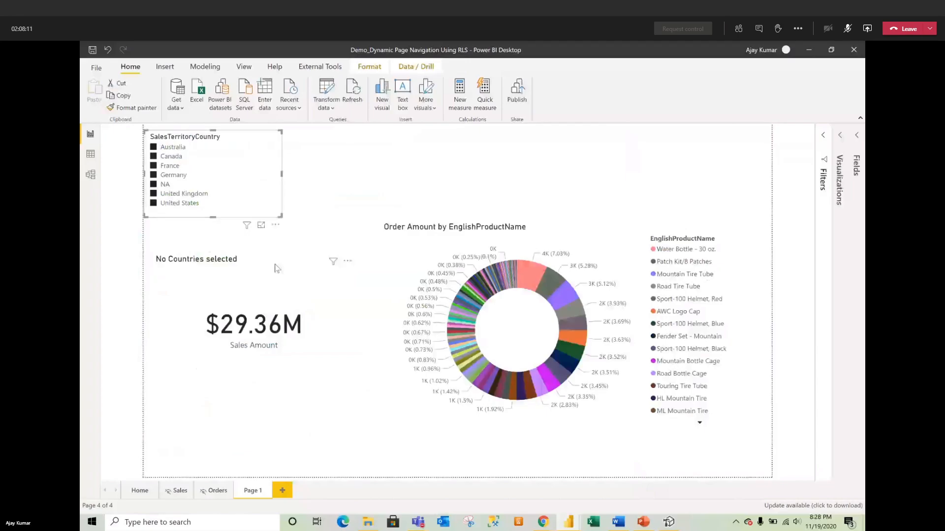
Step: Move the country slicer up slightly and narrow it around its seven-country list
{"action": "left_click_drag", "start_coordinate": [274, 204], "coordinate": [274, 199]}
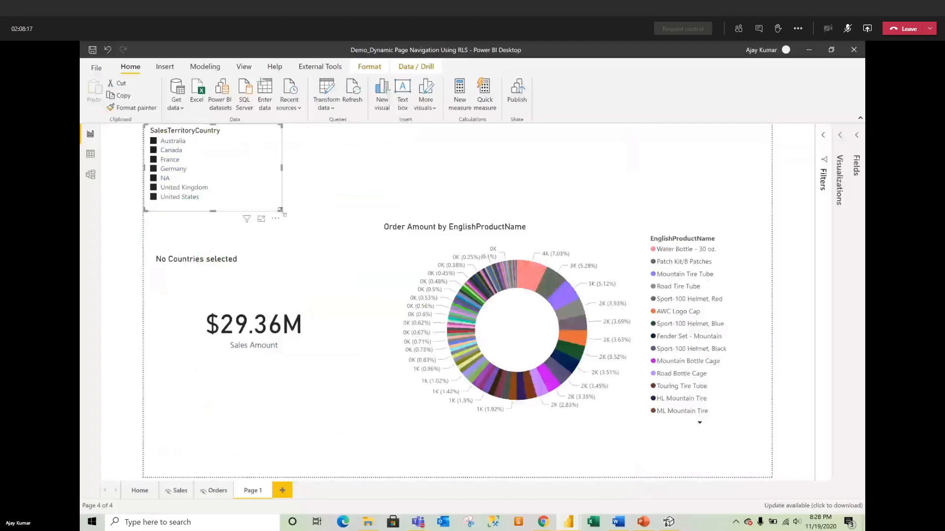
{"action": "left_click_drag", "start_coordinate": [282, 211], "coordinate": [265, 215]}
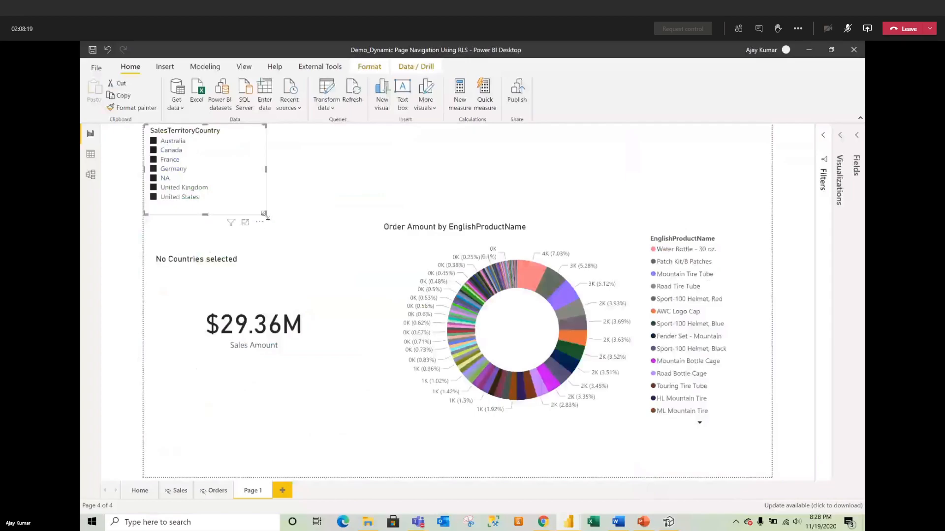
{"action": "left_click", "coordinate": [289, 215]}
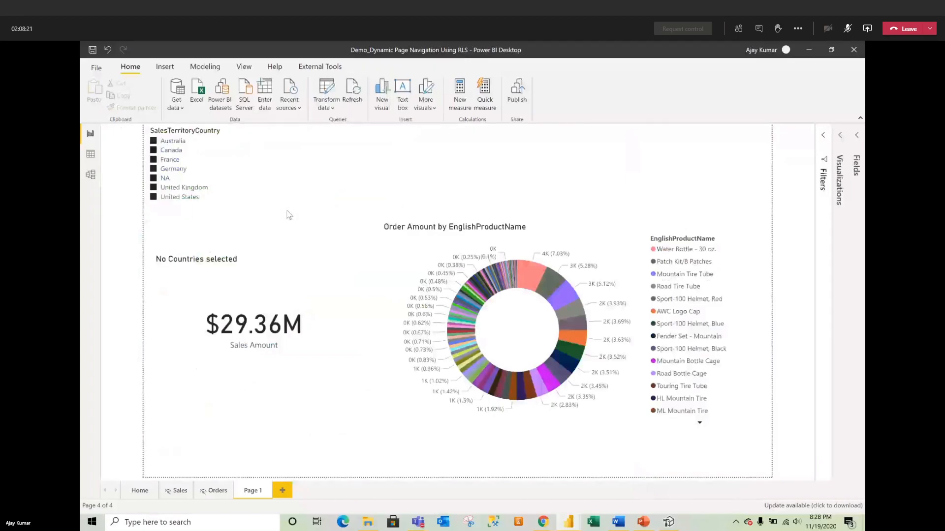